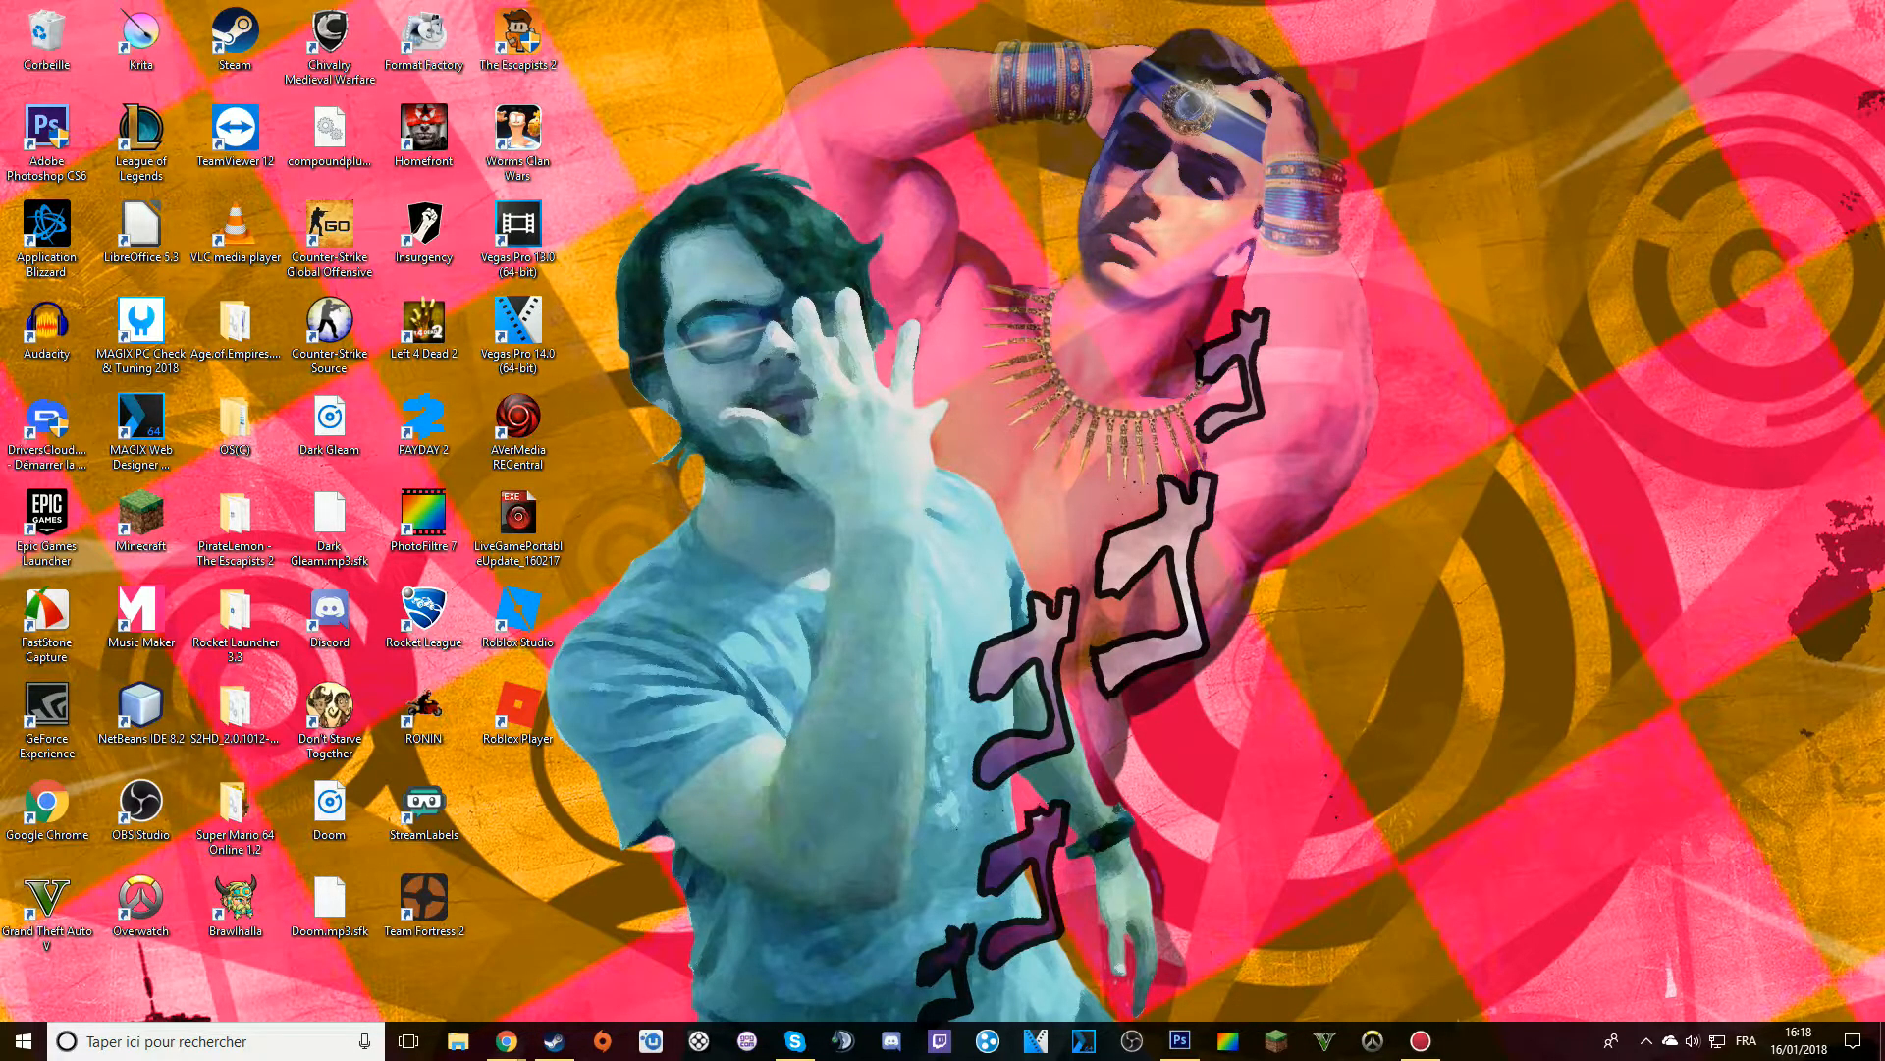
Create a new folder named Darkos on the desktop
right_click(1414, 528)
mouse_move(1470, 713)
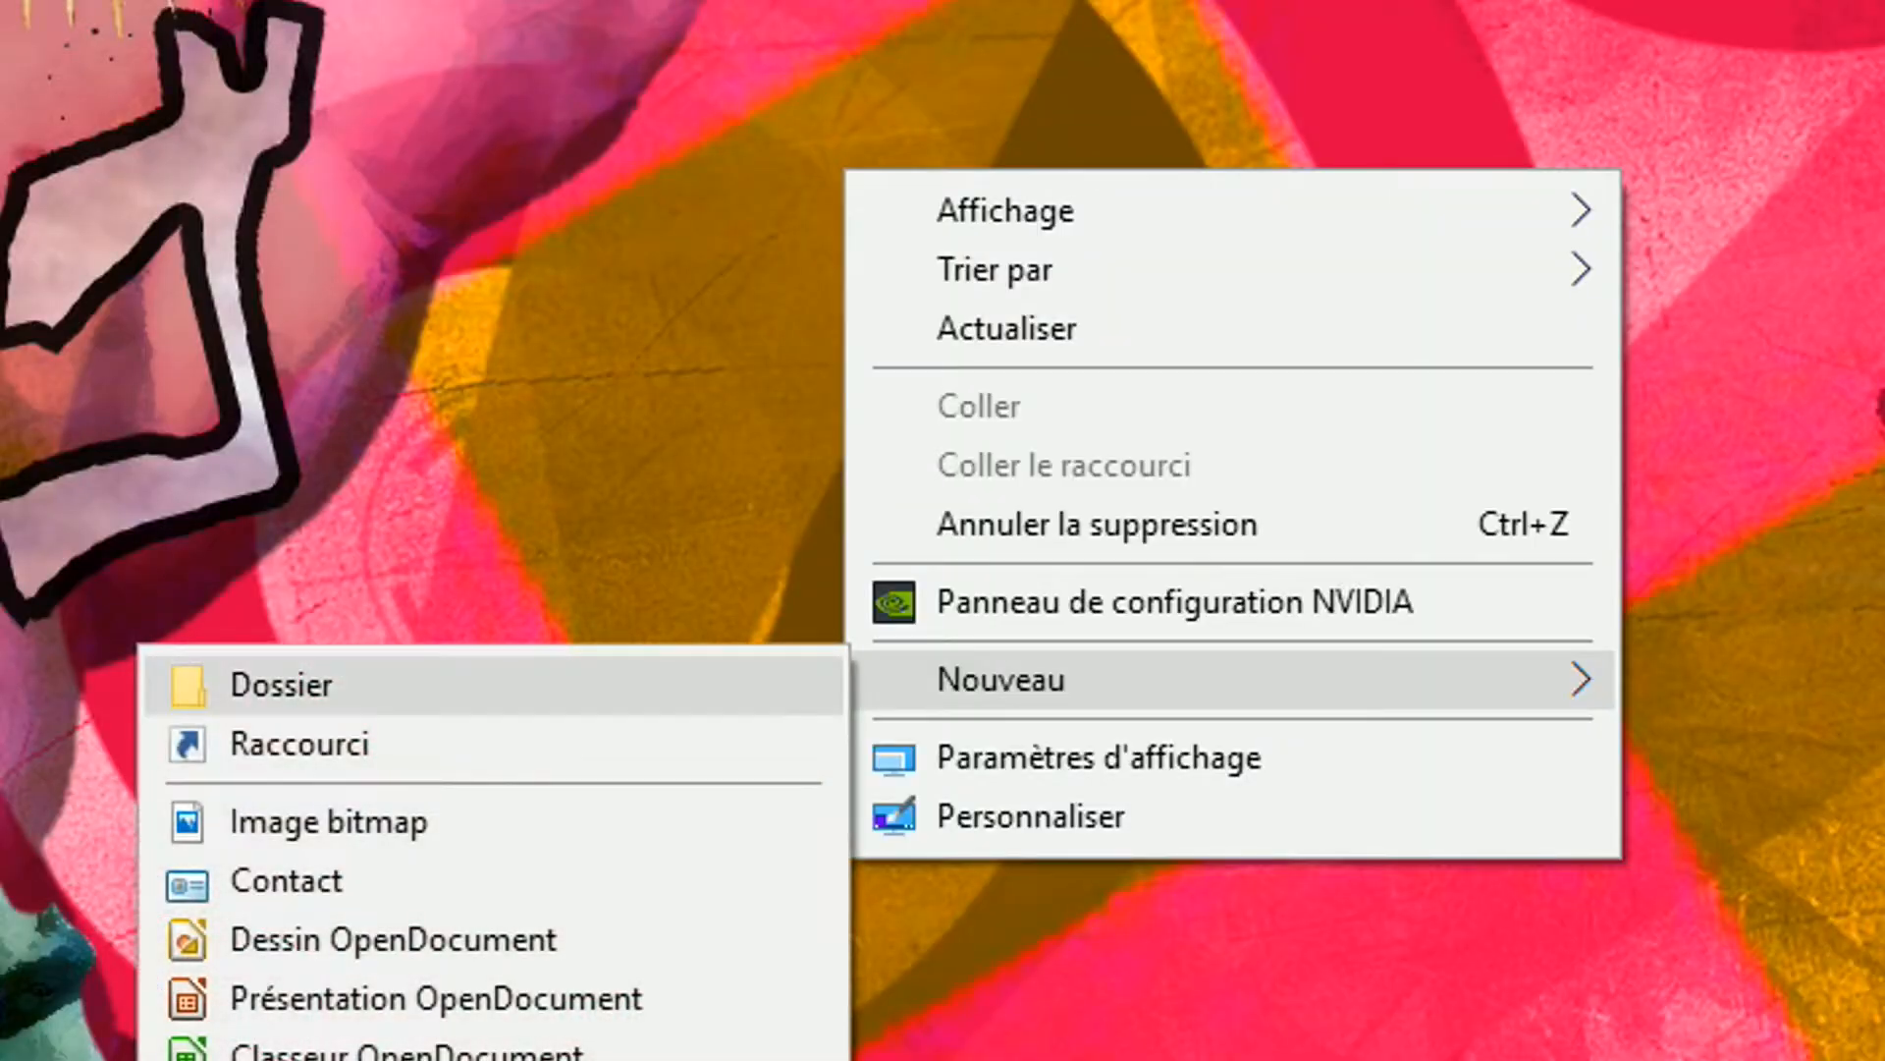
click(1266, 714)
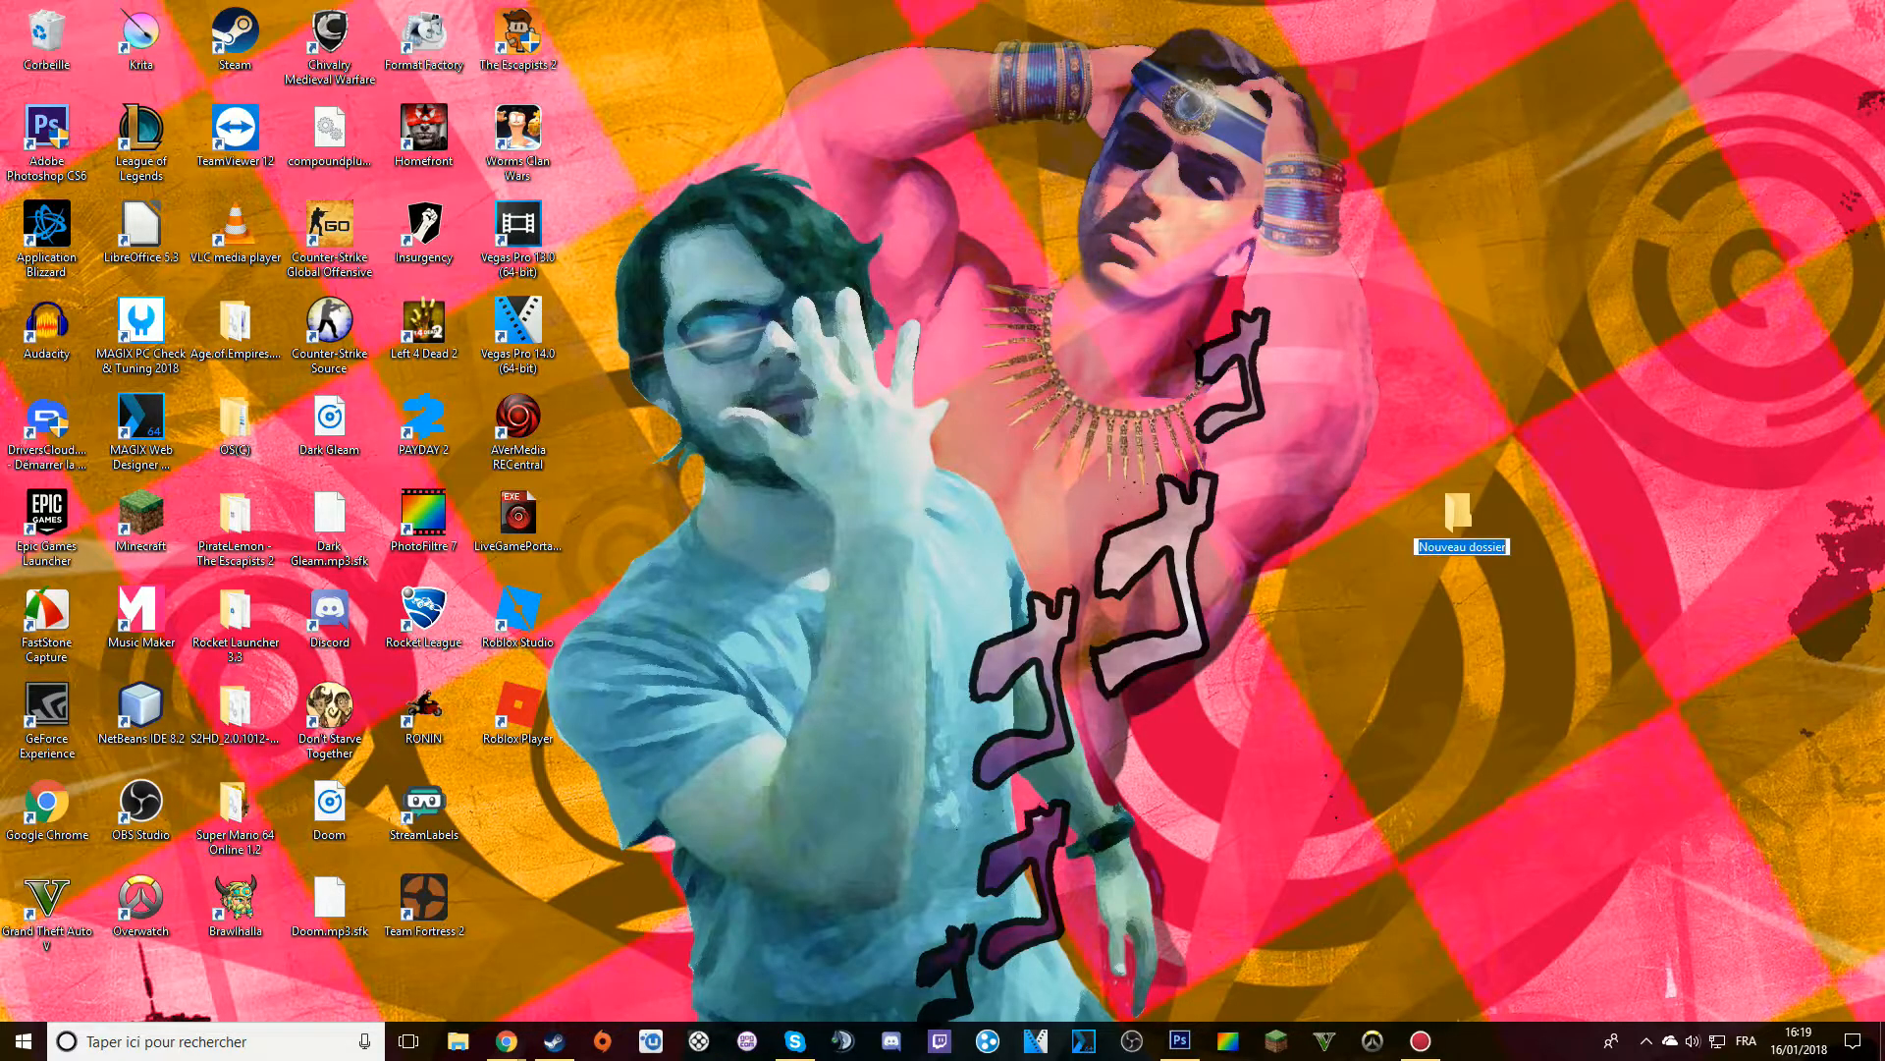
text(Darkos)
key(Return)
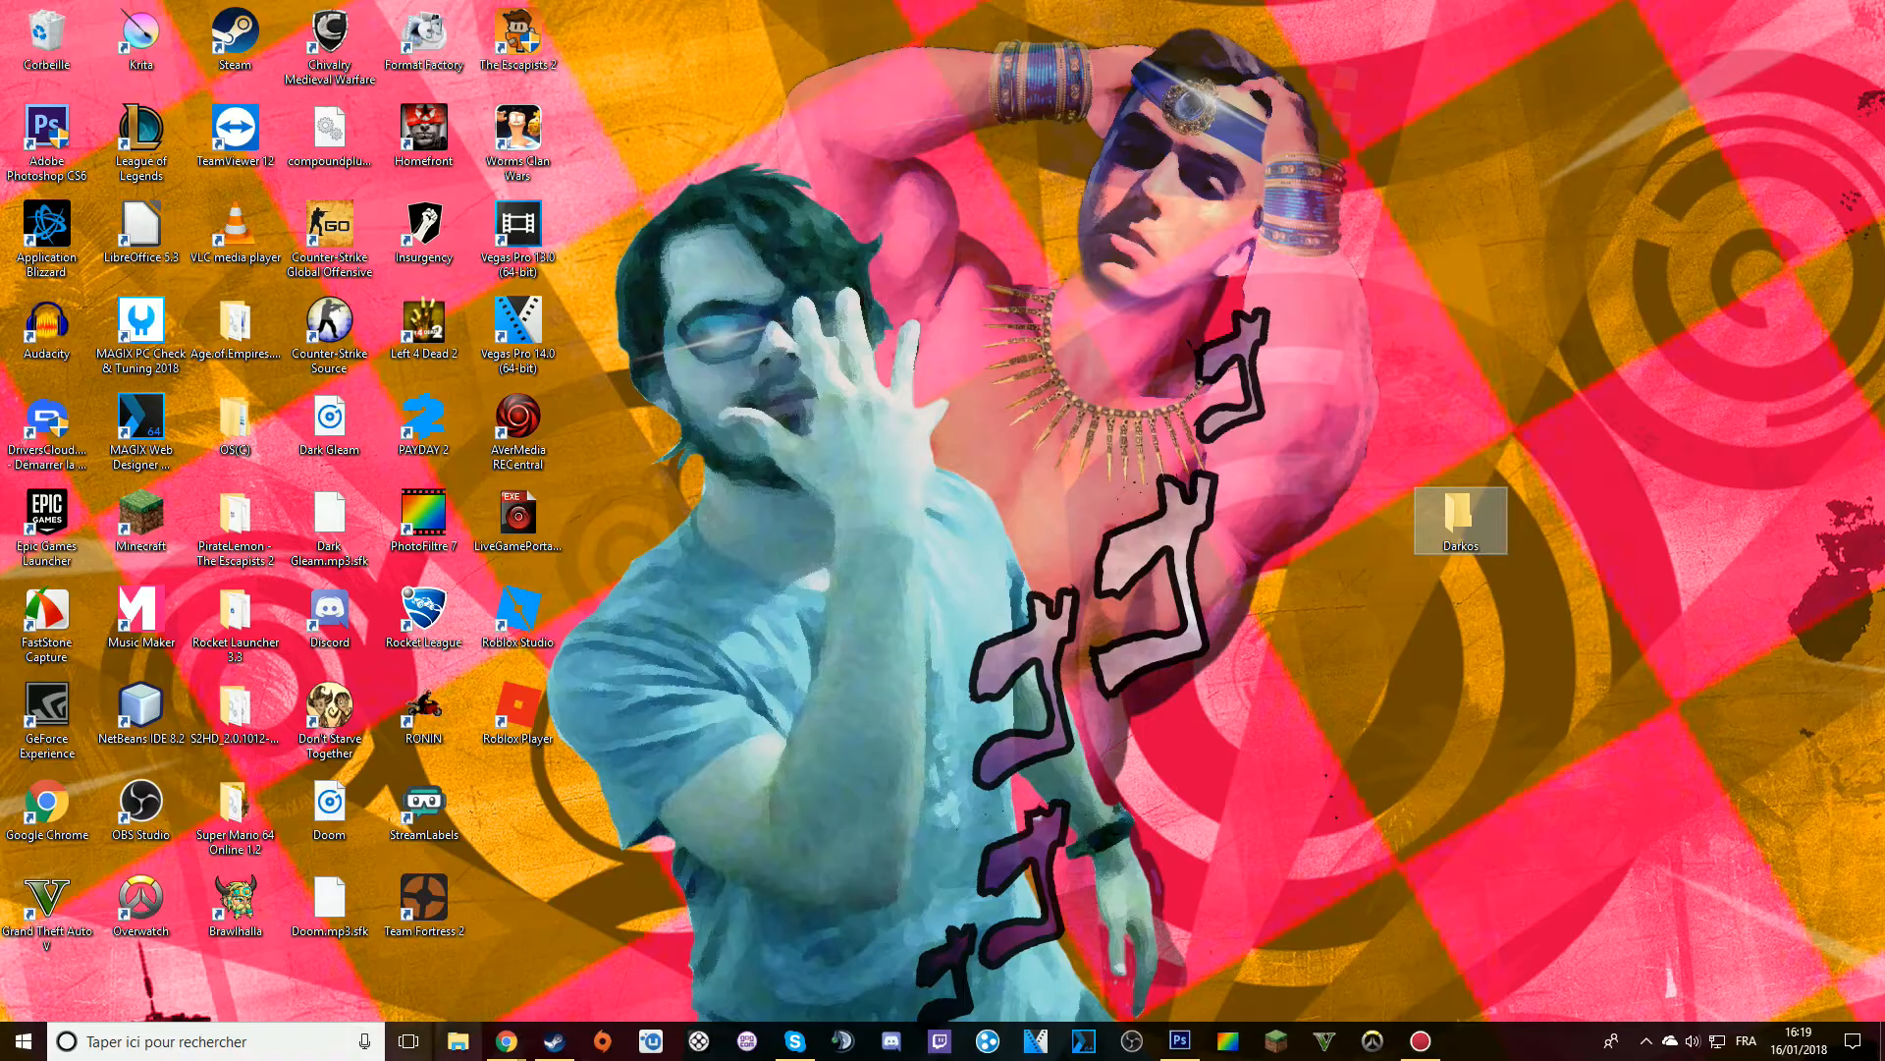
Open the Darkos & Cie folder in File Explorer, with the enlarged window leaving the desktop's Darkos folder uncovered
click(458, 1041)
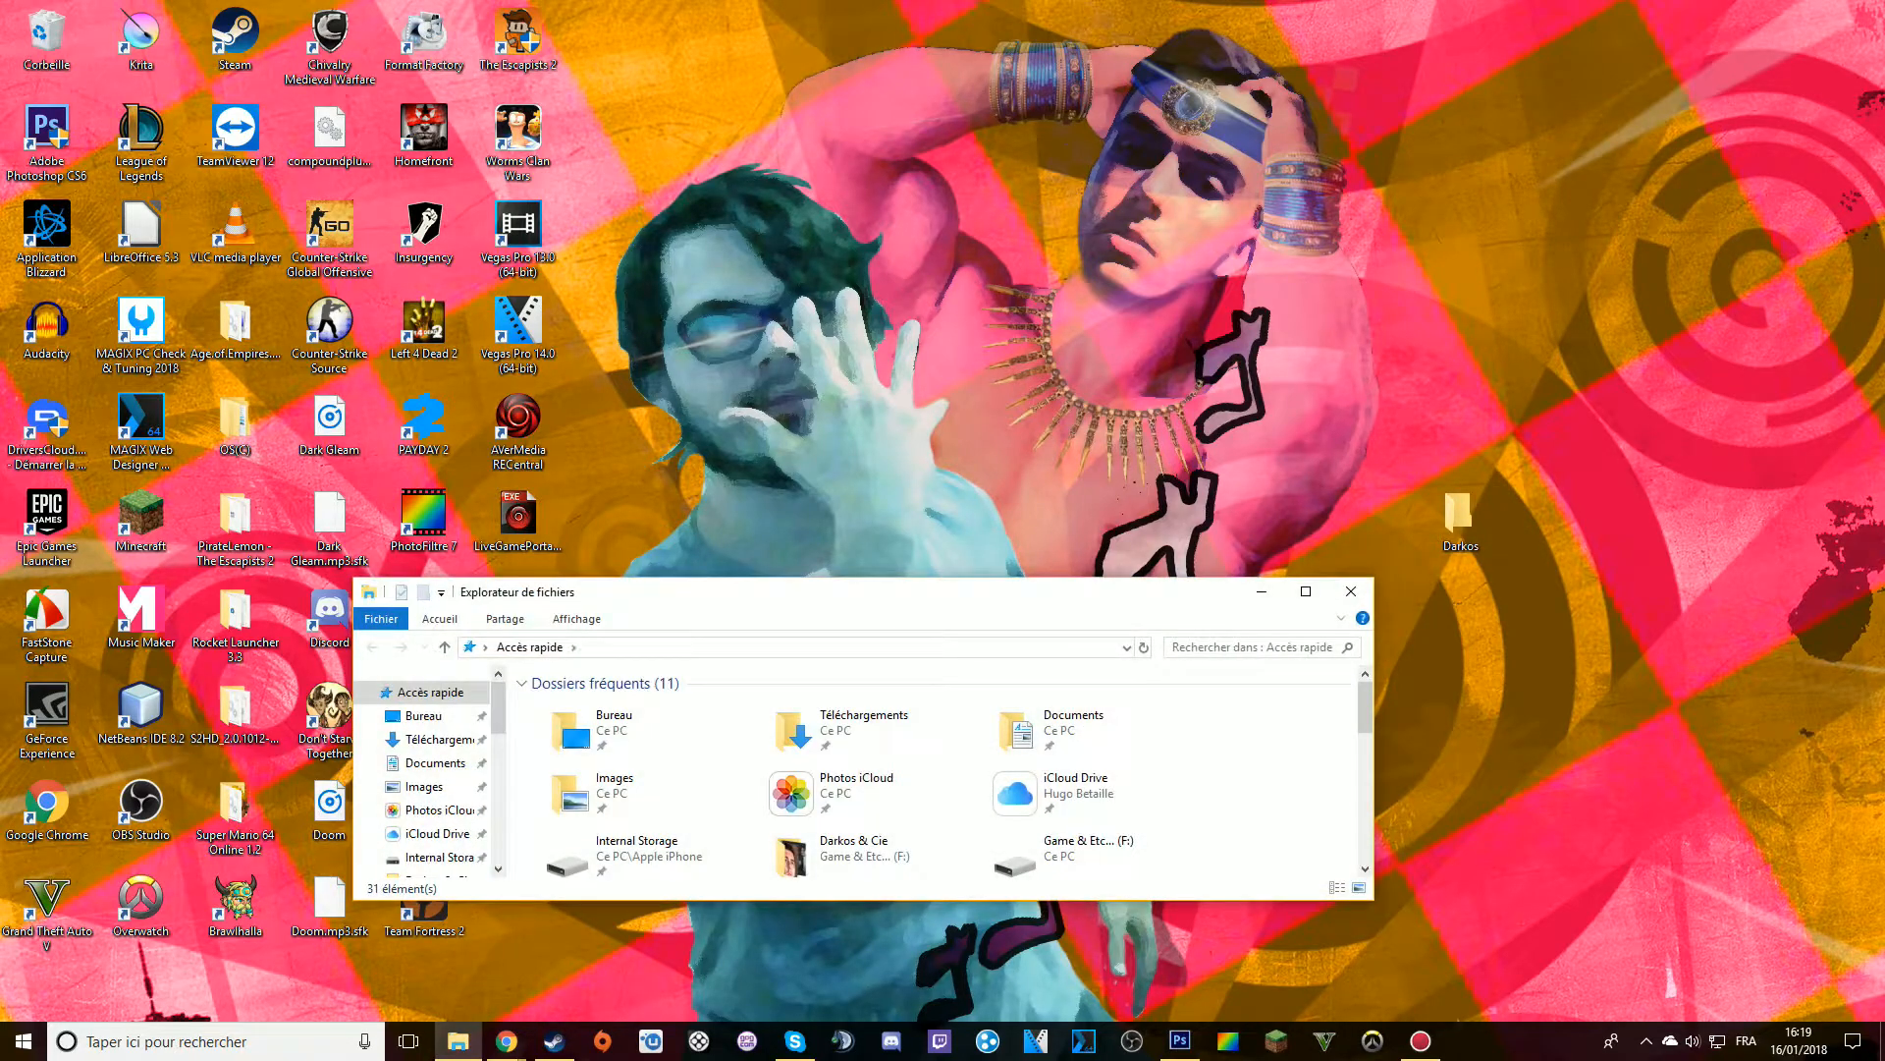
drag(740, 592, 637, 115)
drag(1269, 422, 1434, 829)
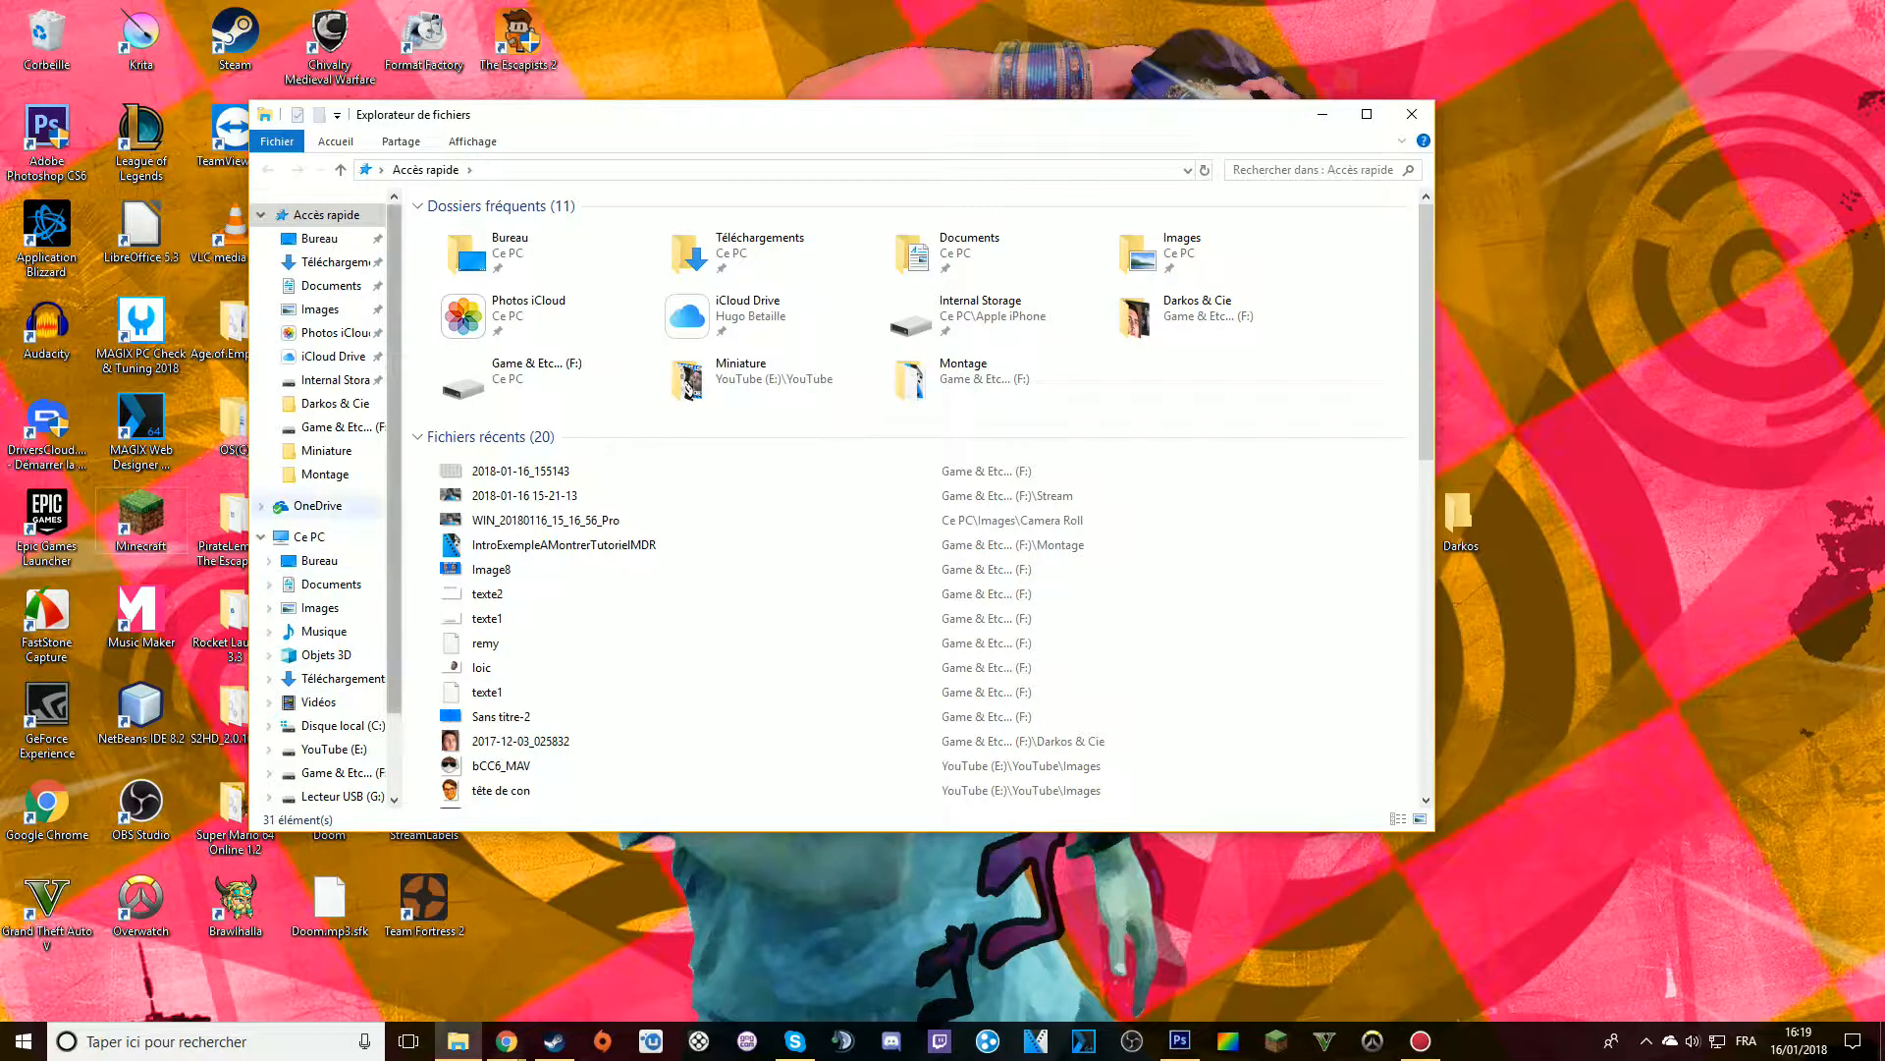
double_click(1195, 309)
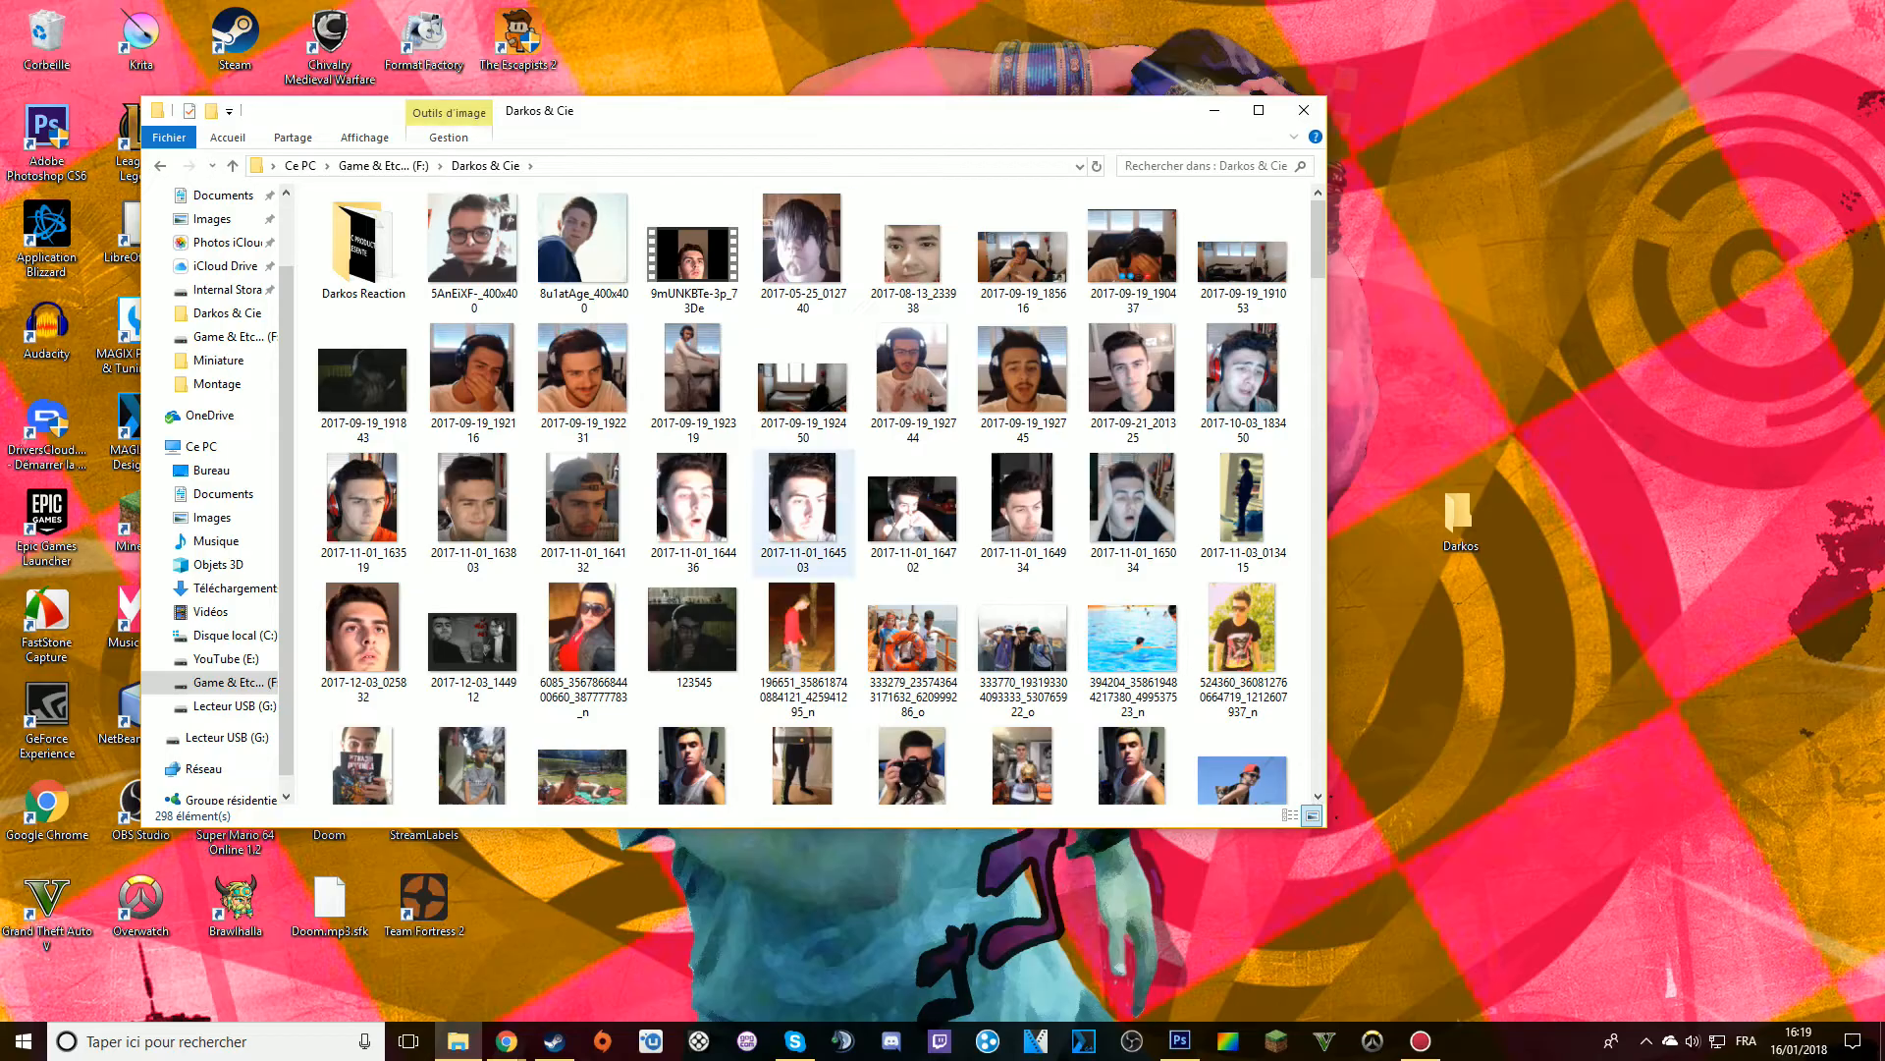
Copy the daccord image from Darkos & Cie into the desktop's Darkos folder and open that folder
scroll(803, 481, down, 5)
scroll(803, 481, down, 10)
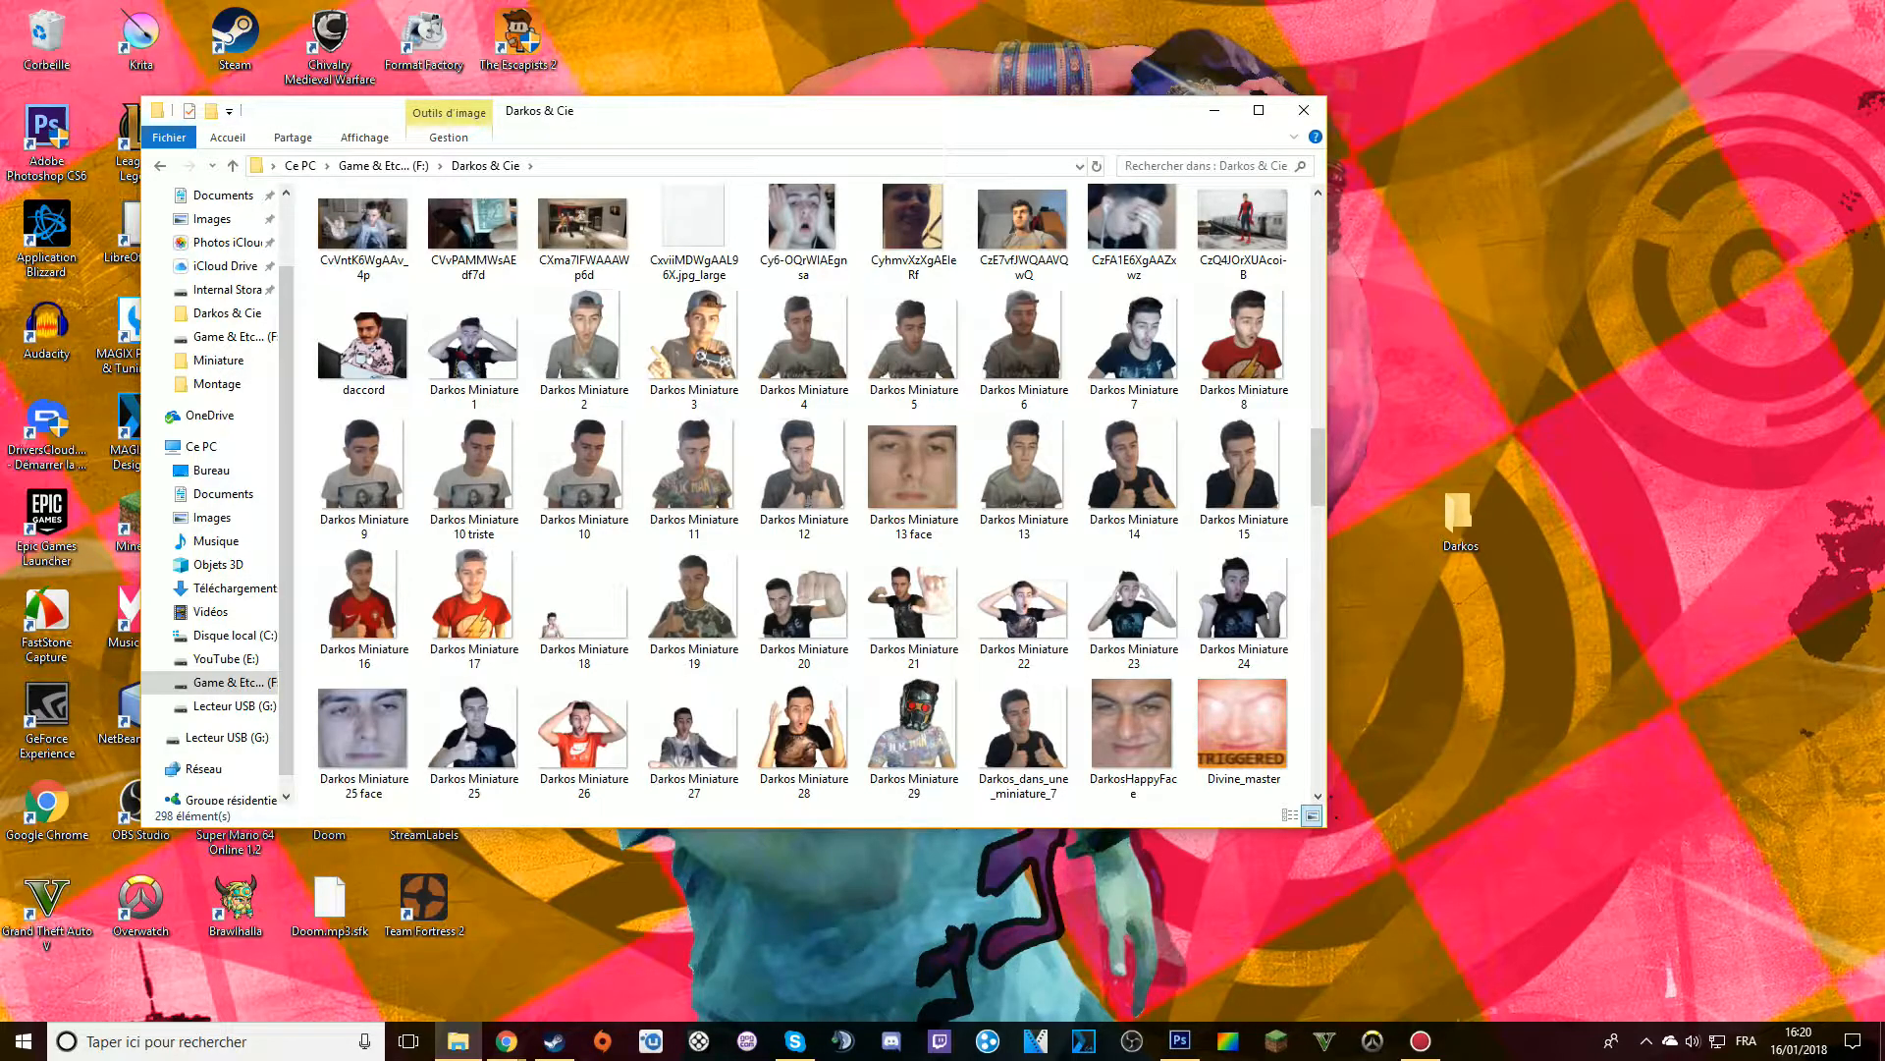
drag(364, 343, 1467, 517)
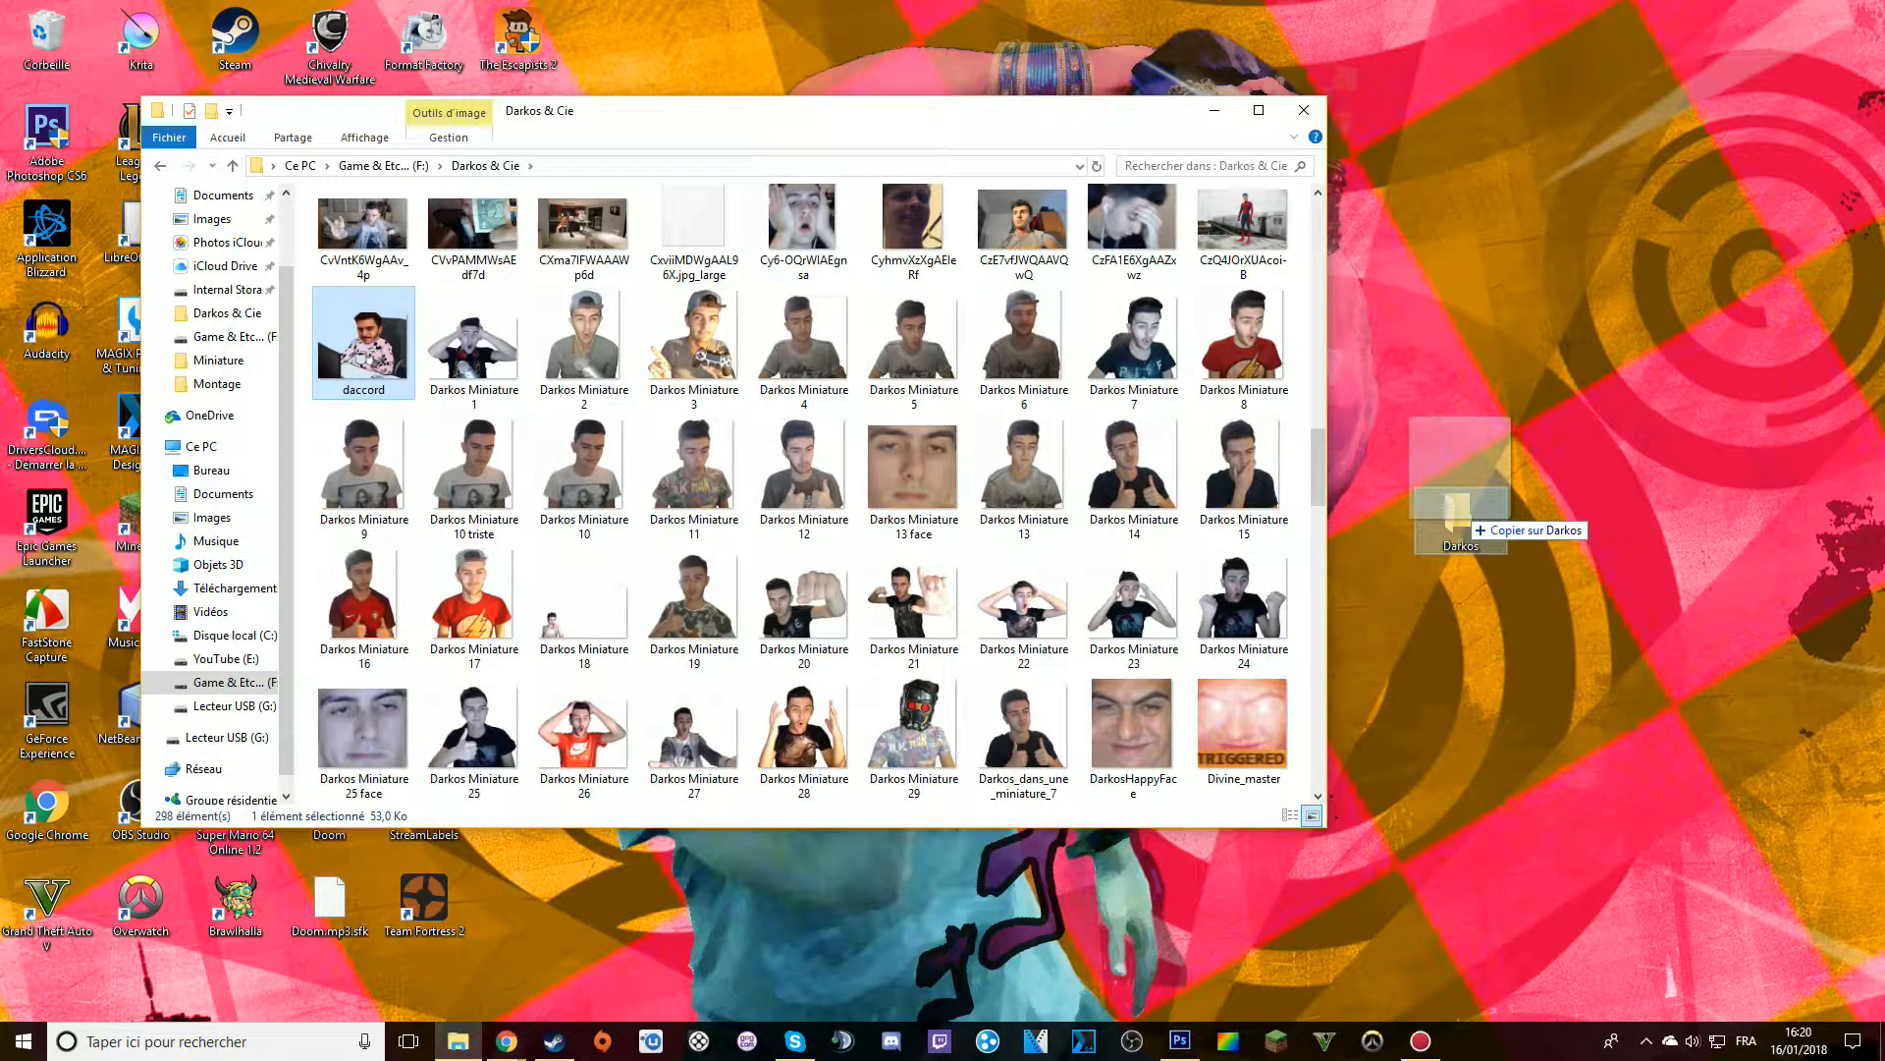
drag(1467, 517, 1464, 528)
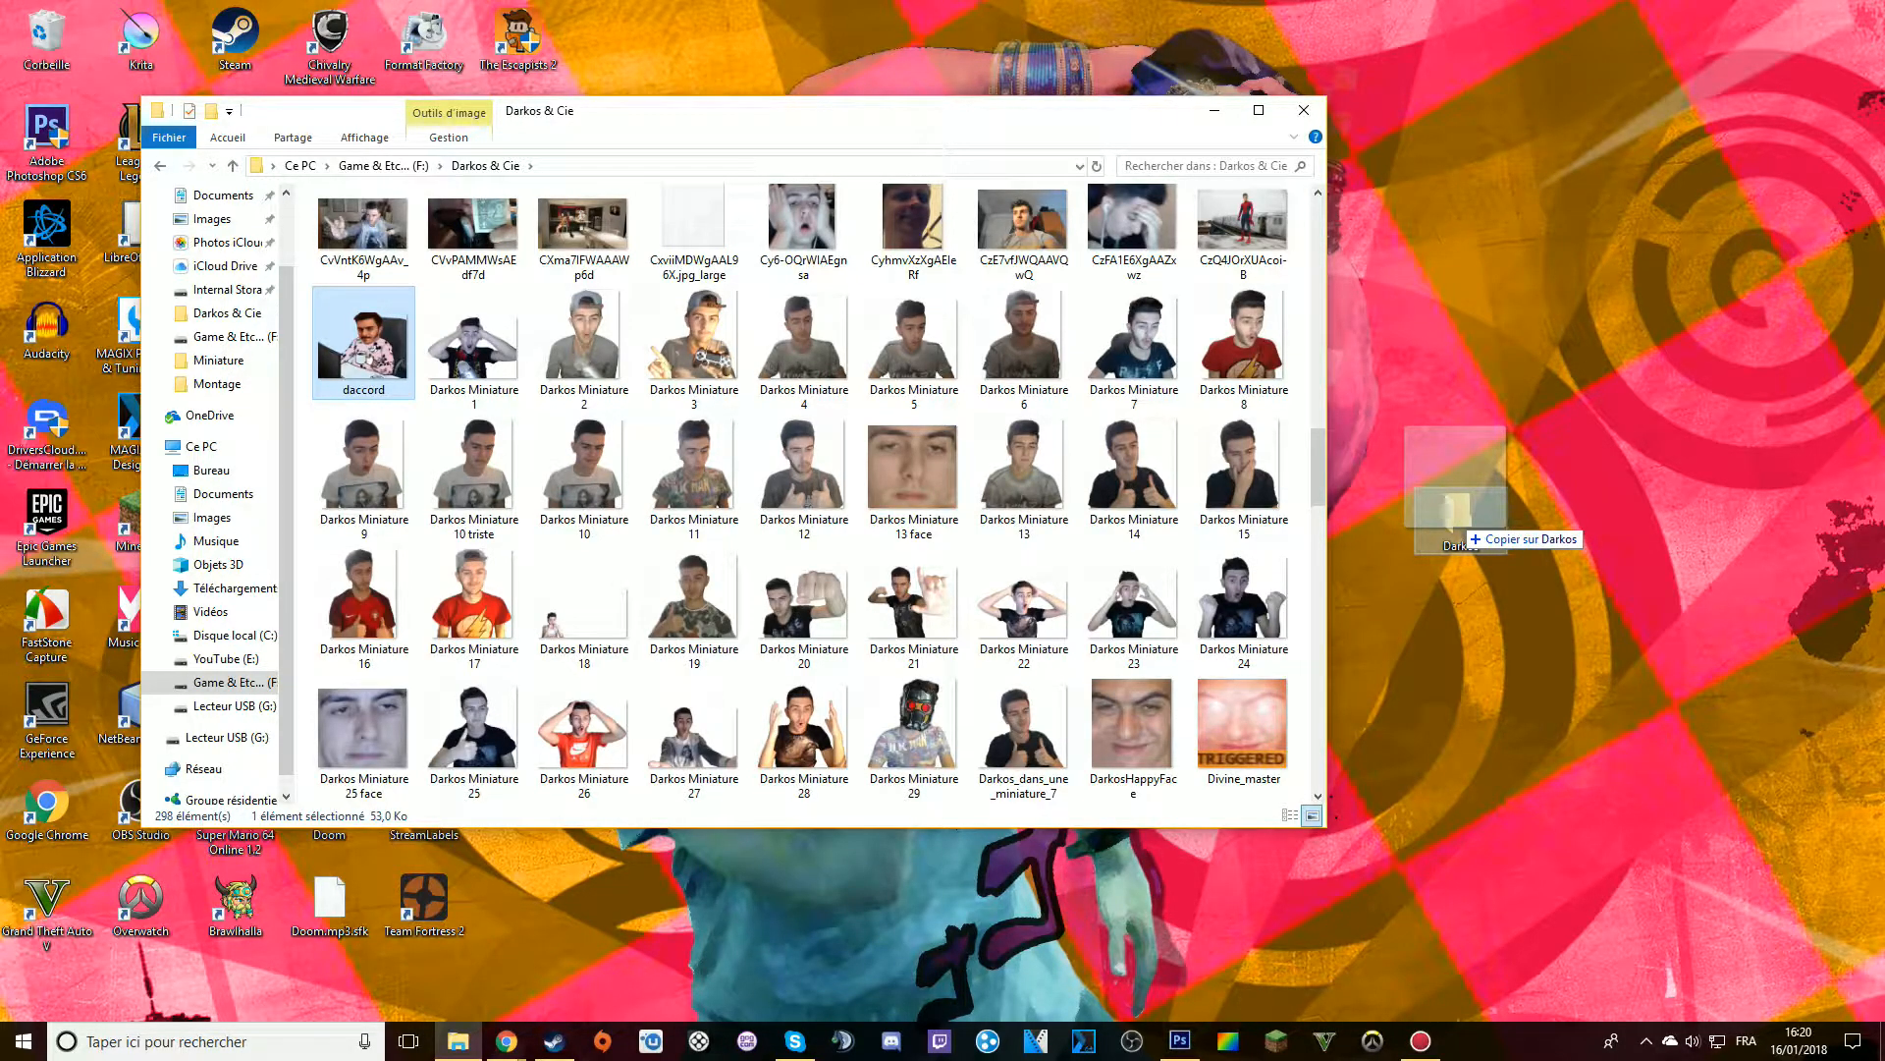
drag(1464, 528, 1464, 528)
double_click(1458, 511)
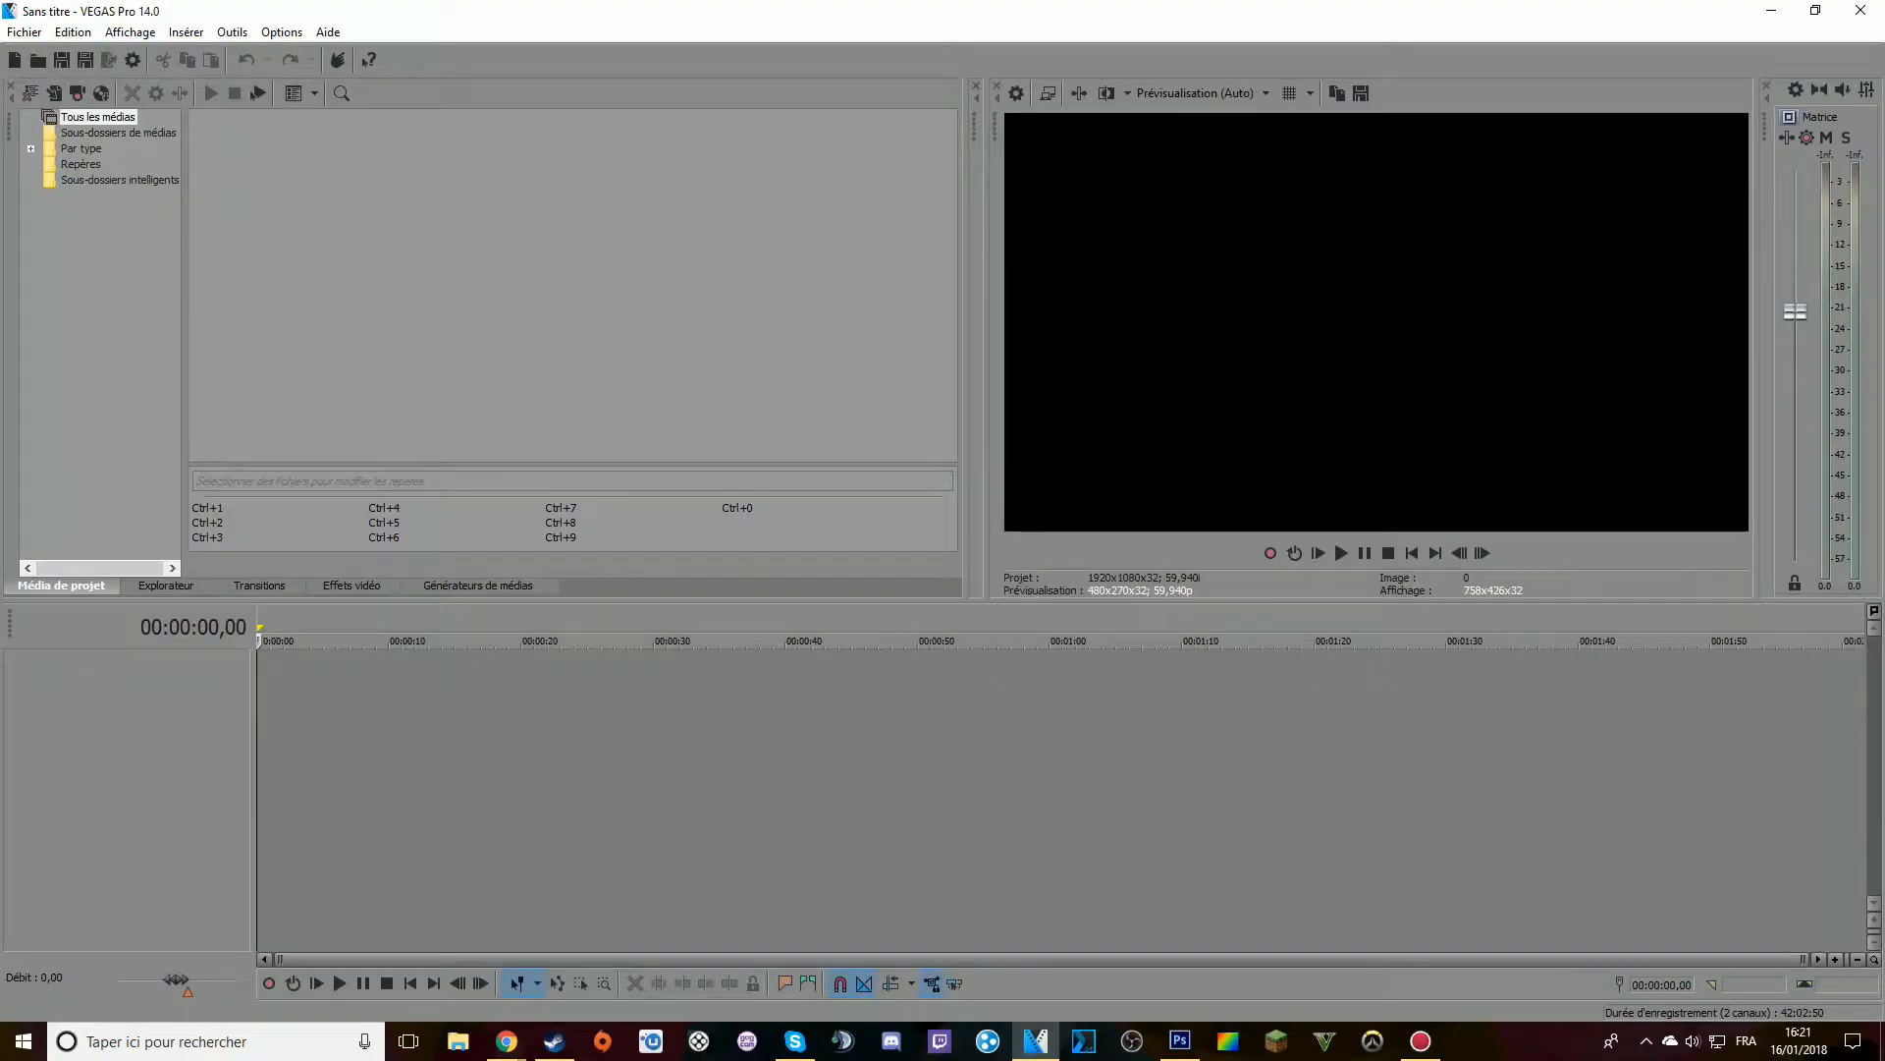
Open the video properties of the empty untitled VEGAS Pro project
click(1016, 93)
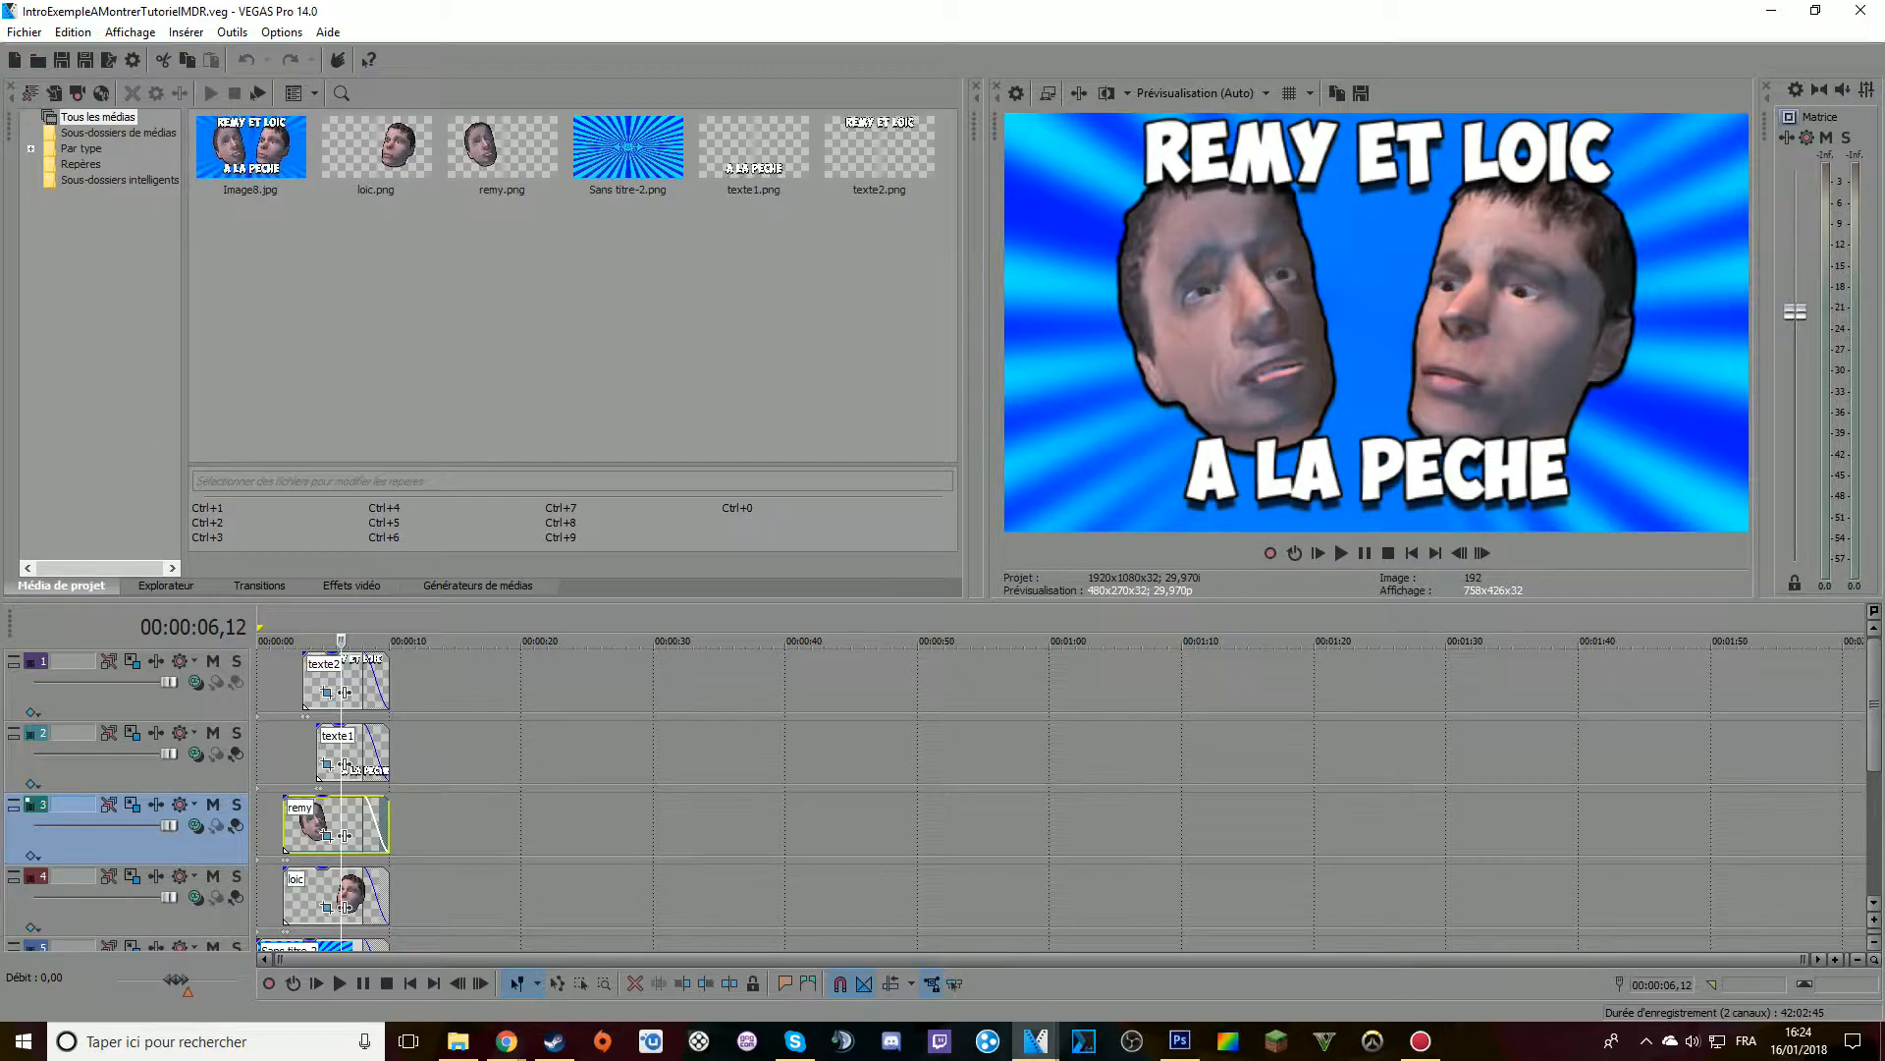
Request the removal of remy.png from the project media, then decline it
click(519, 140)
key(Delete)
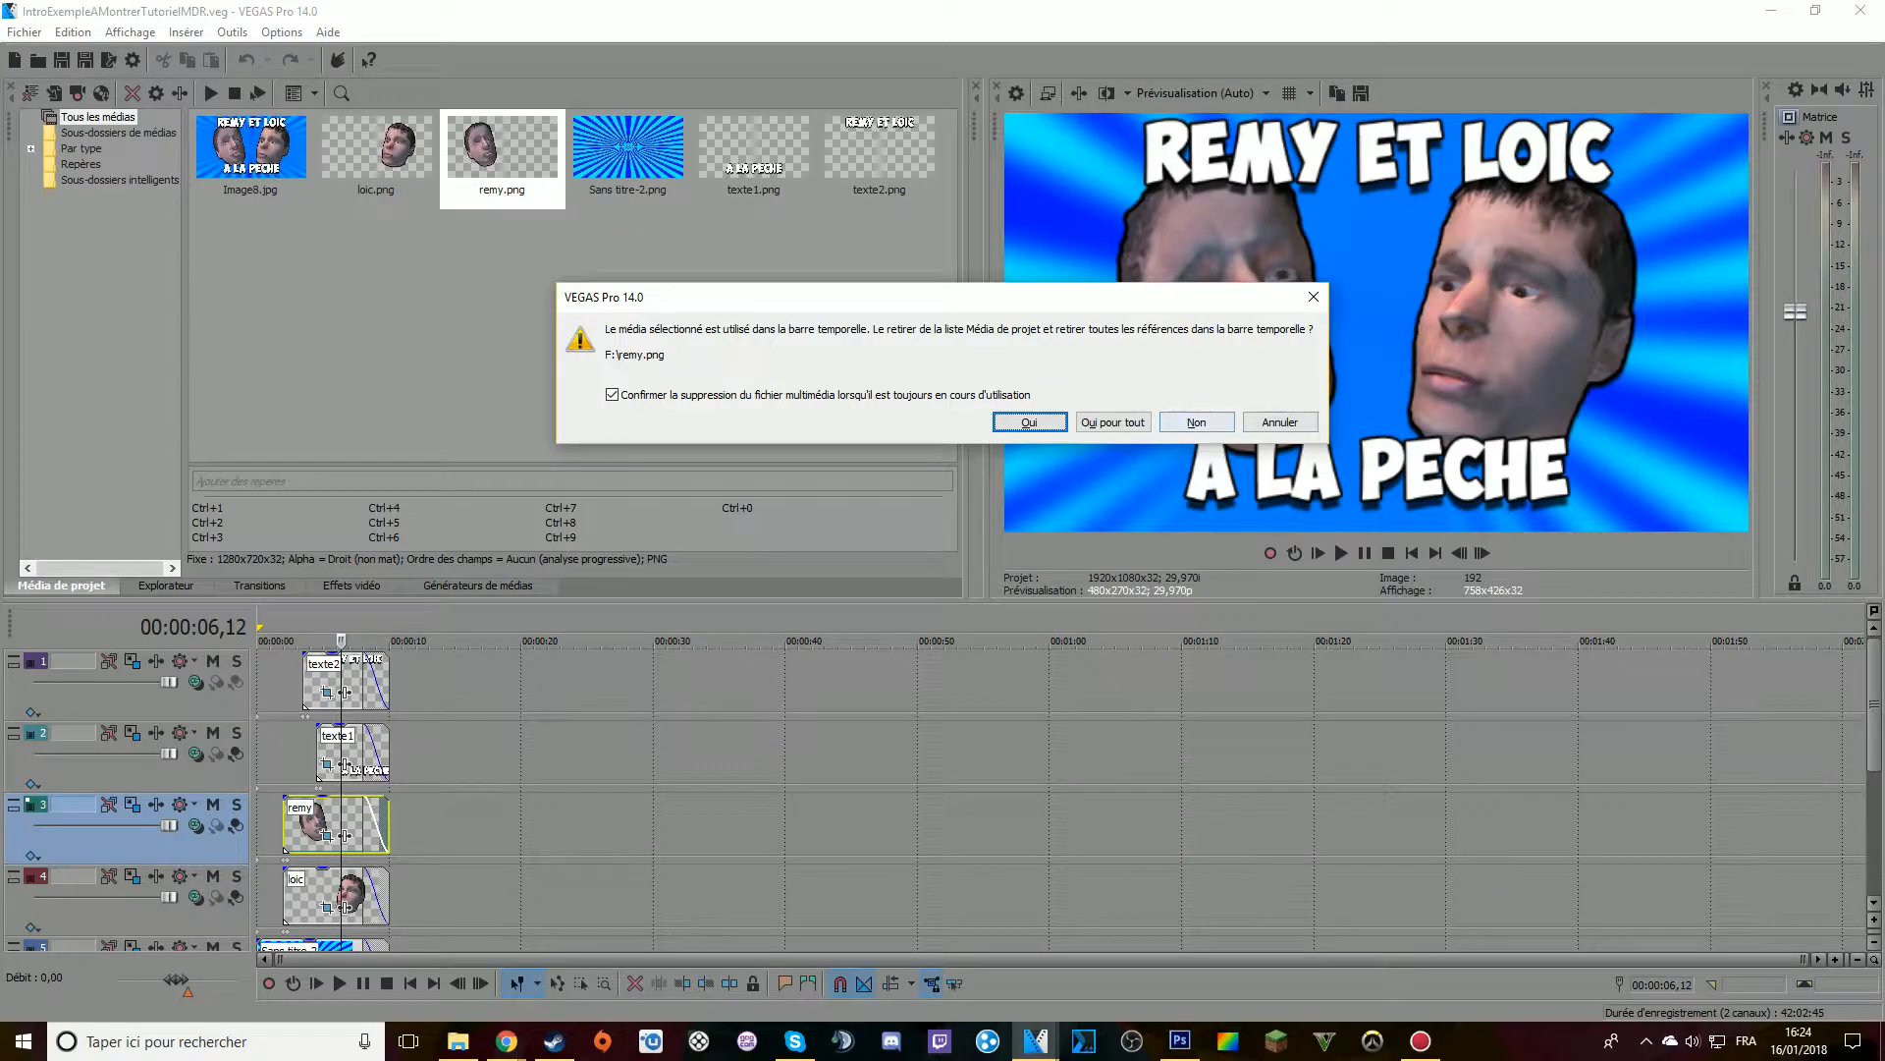
click(1527, 589)
mouse_move(1875, 705)
mouse_down()
mouse_move(1874, 803)
mouse_move(1875, 705)
mouse_up()
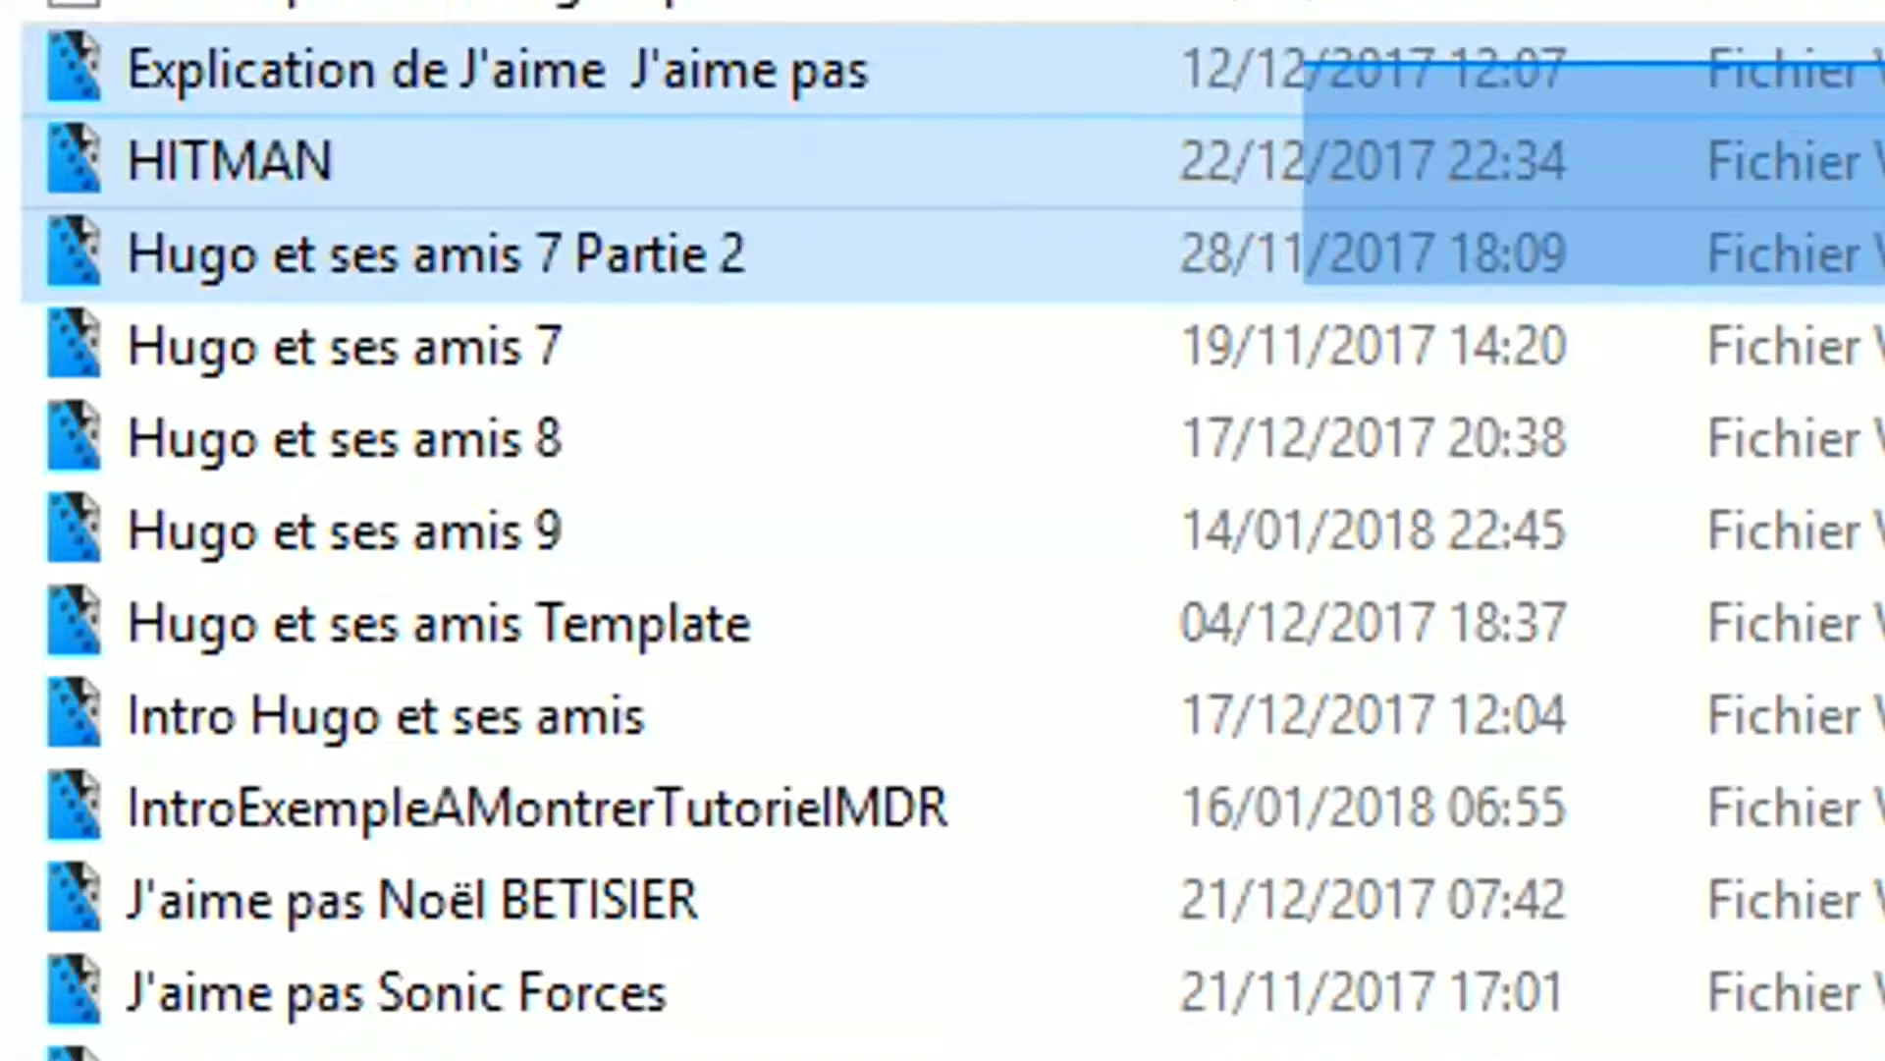
Add the IntroExempleAMontrerTutorielMDR project file from the Montage folder to the start of the untitled project's timeline
drag(1306, 211, 96, 1060)
click(1473, 638)
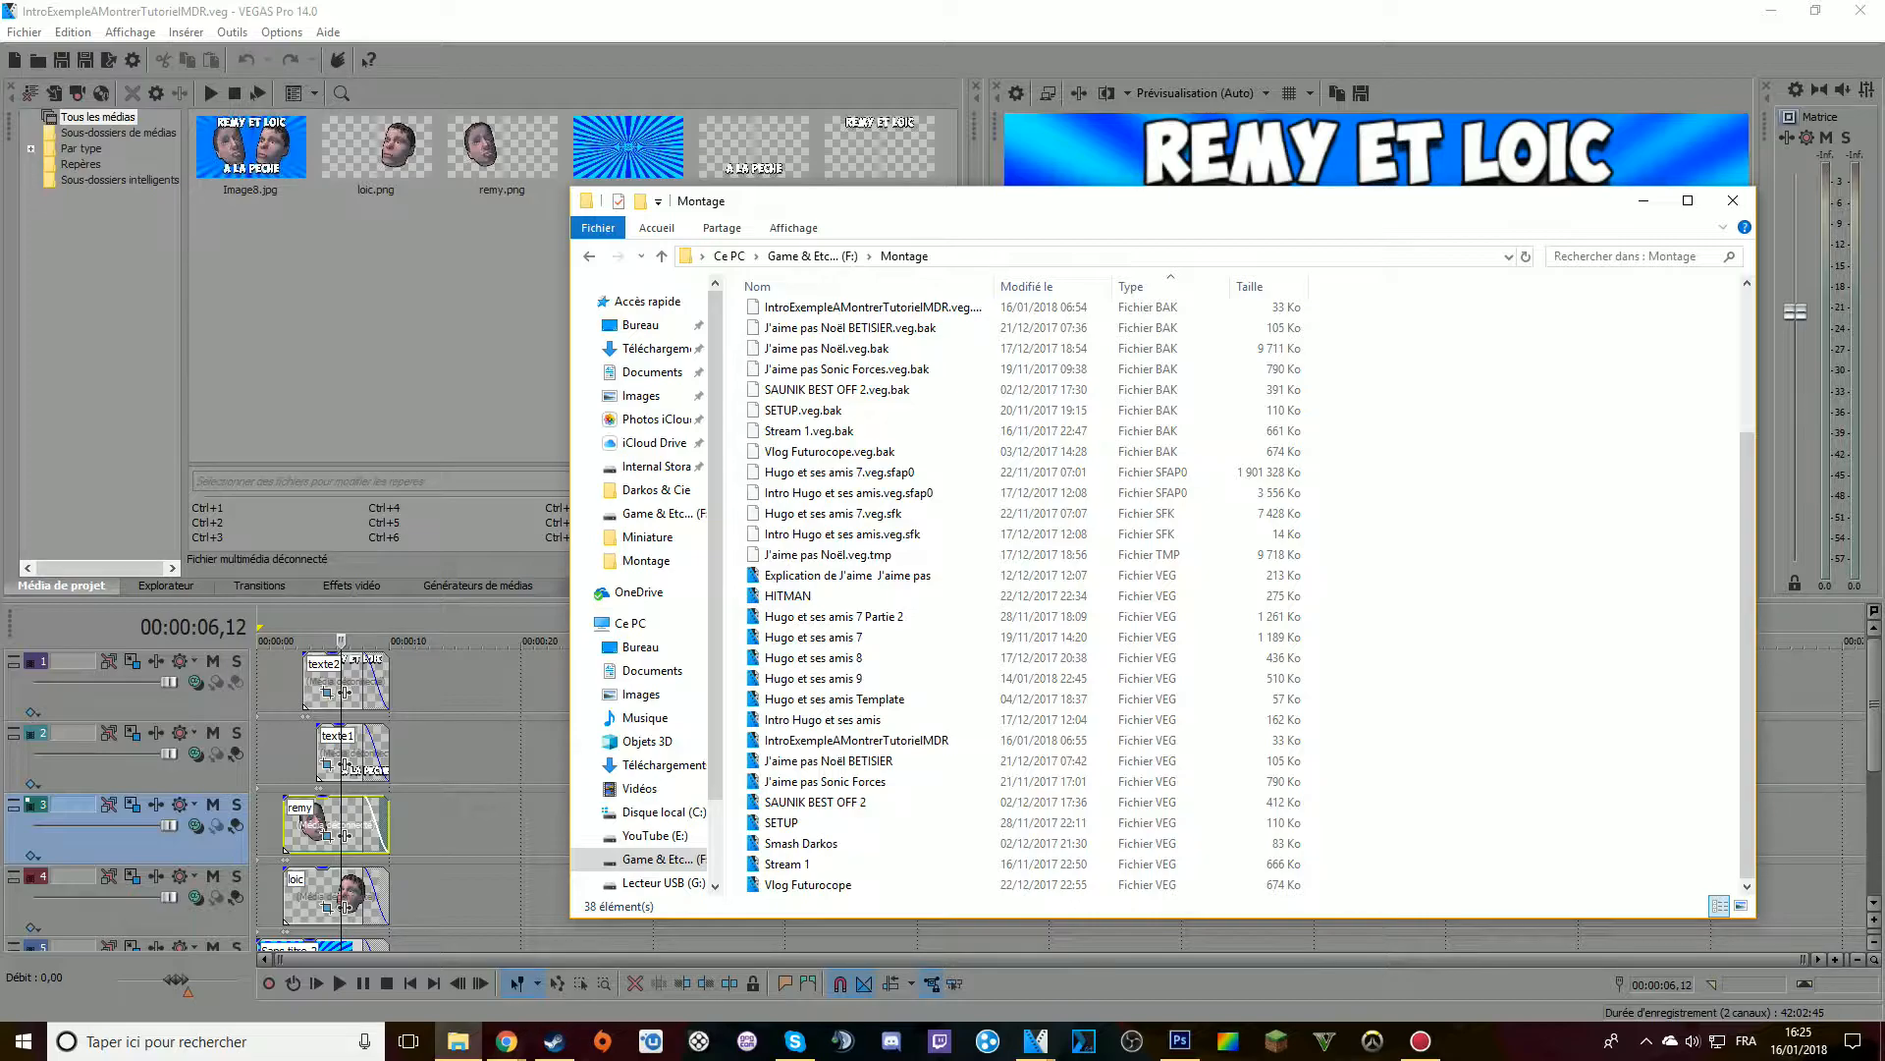
click(864, 740)
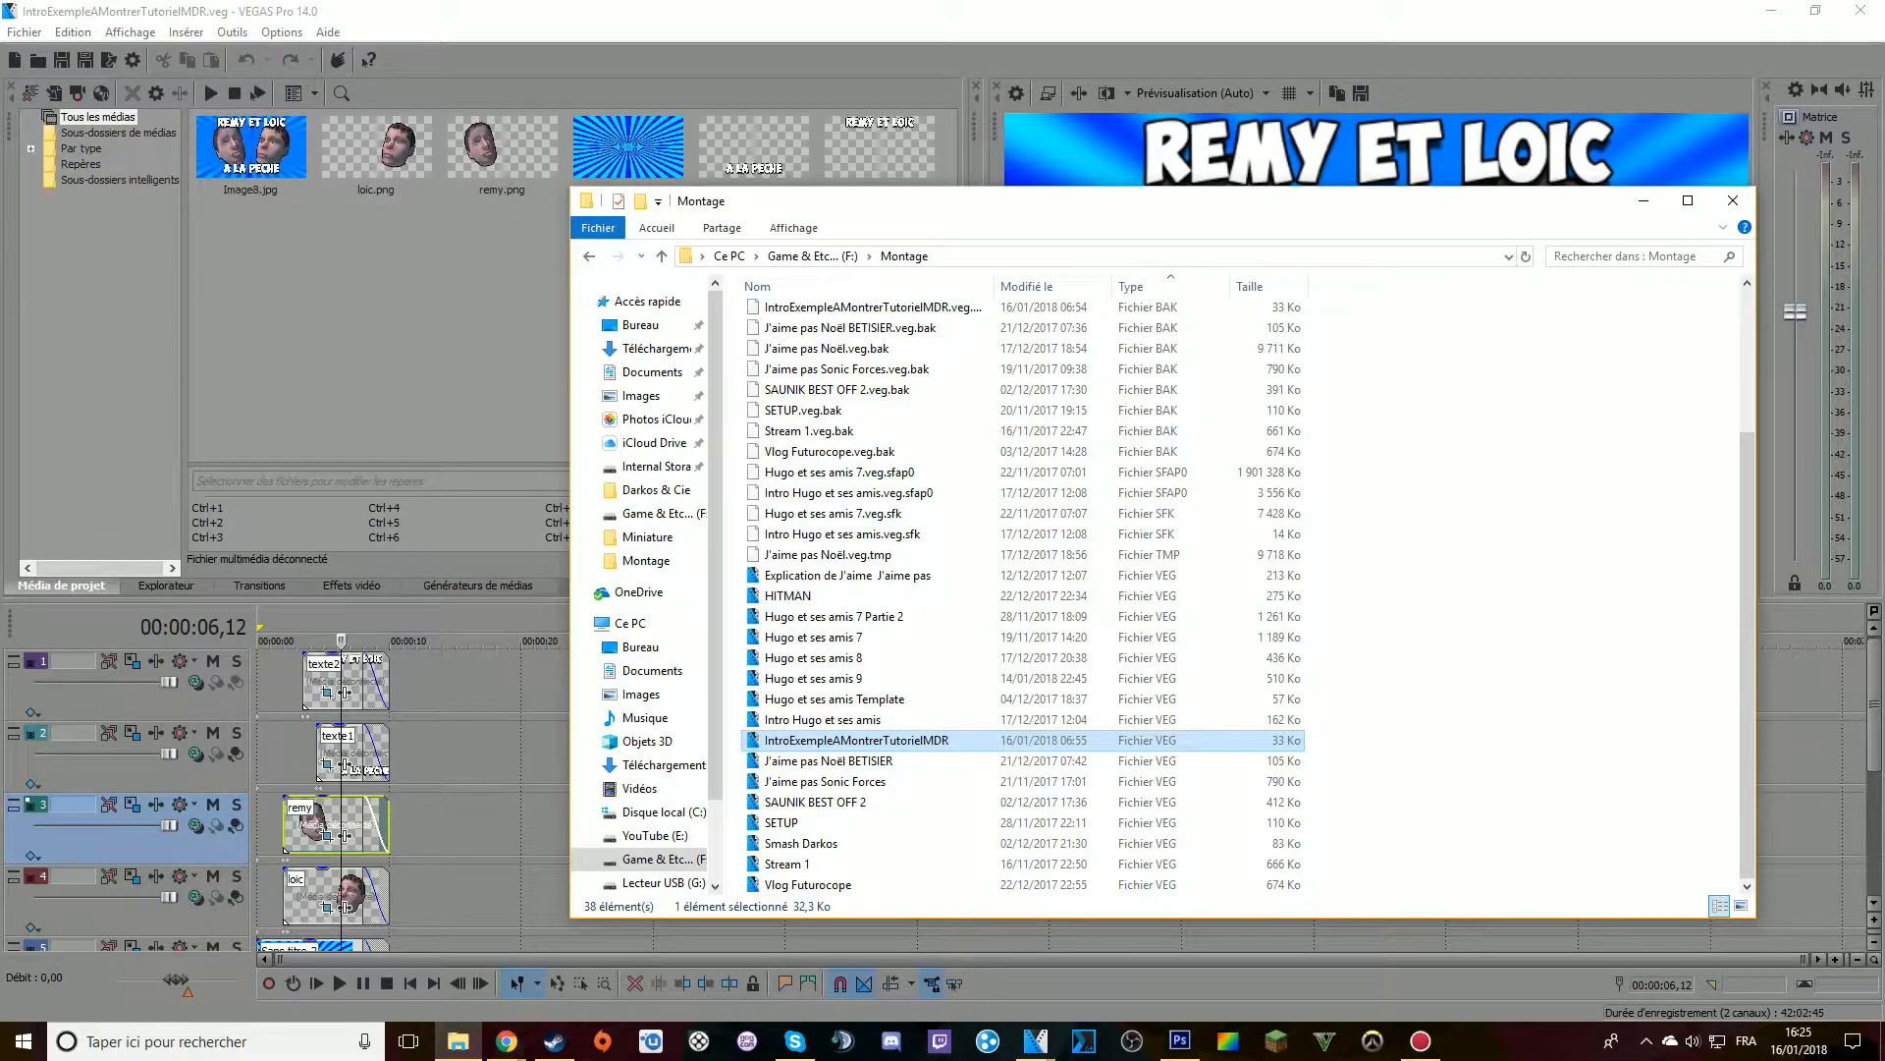
mouse_move(1036, 1041)
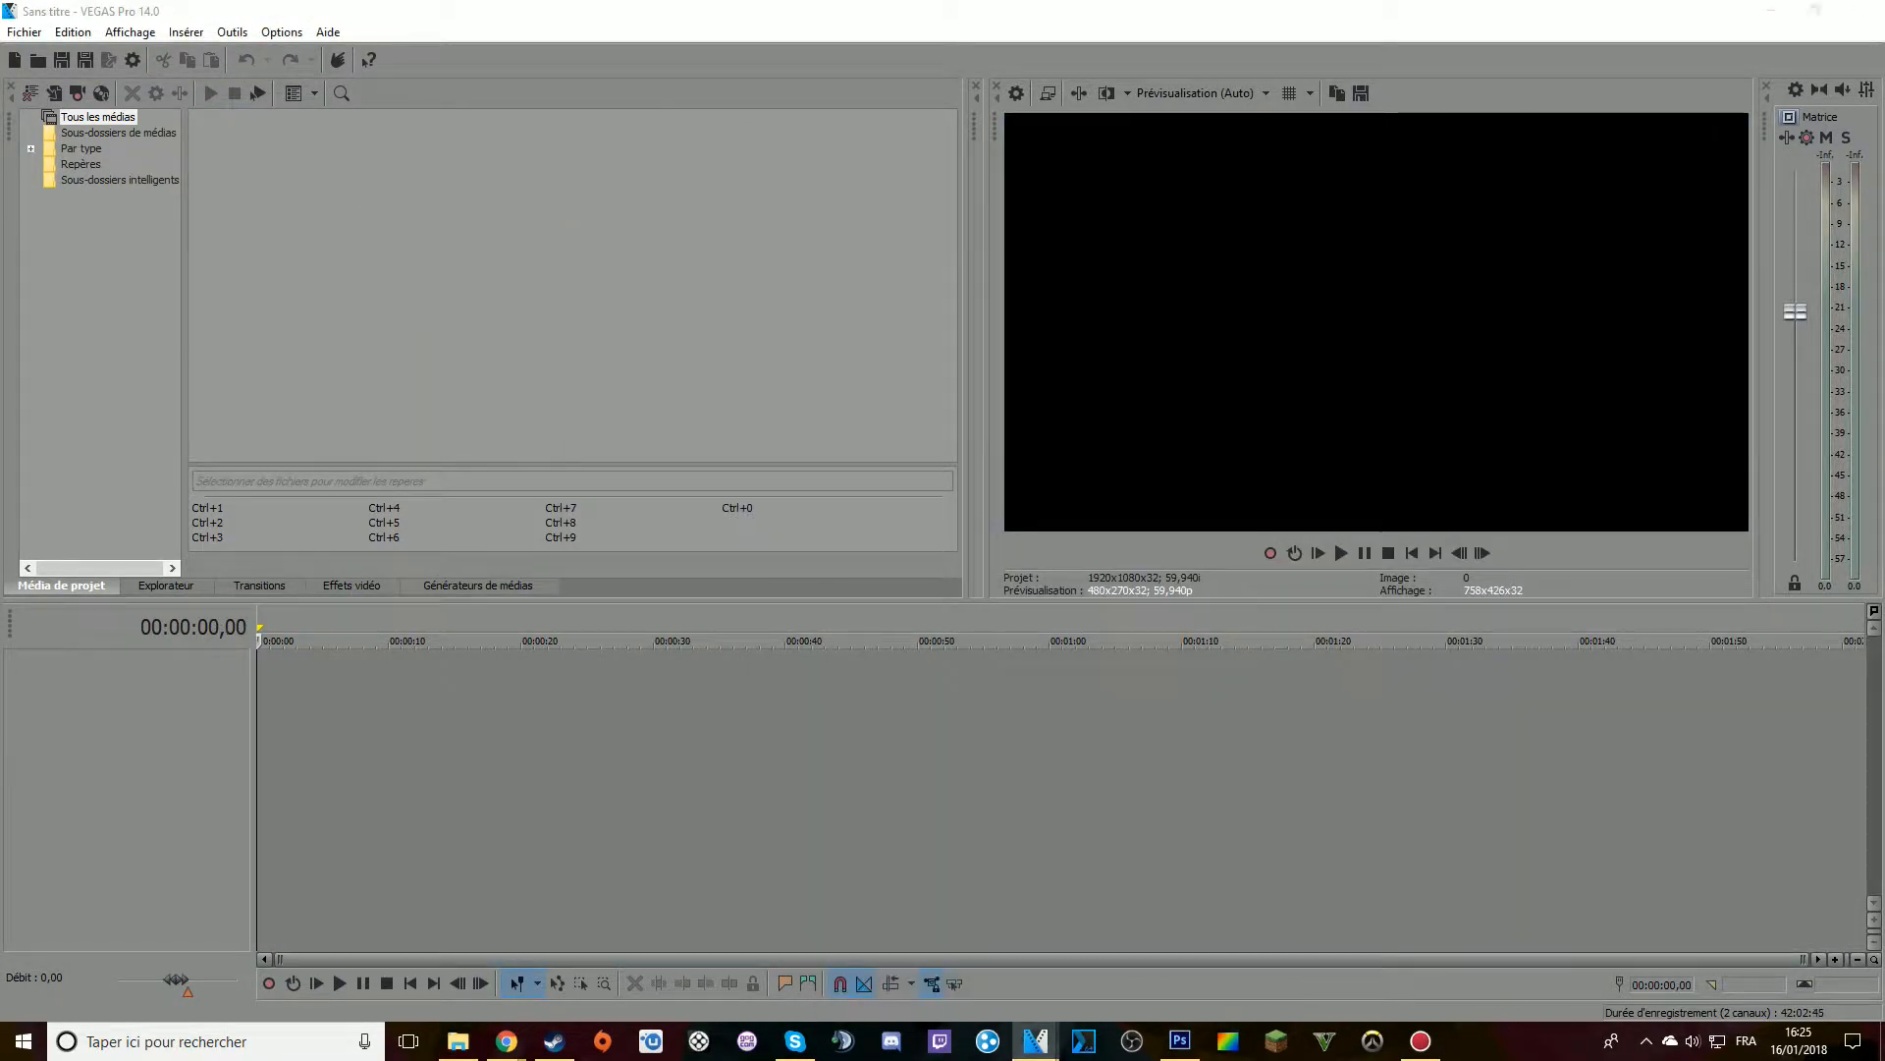
click(458, 1041)
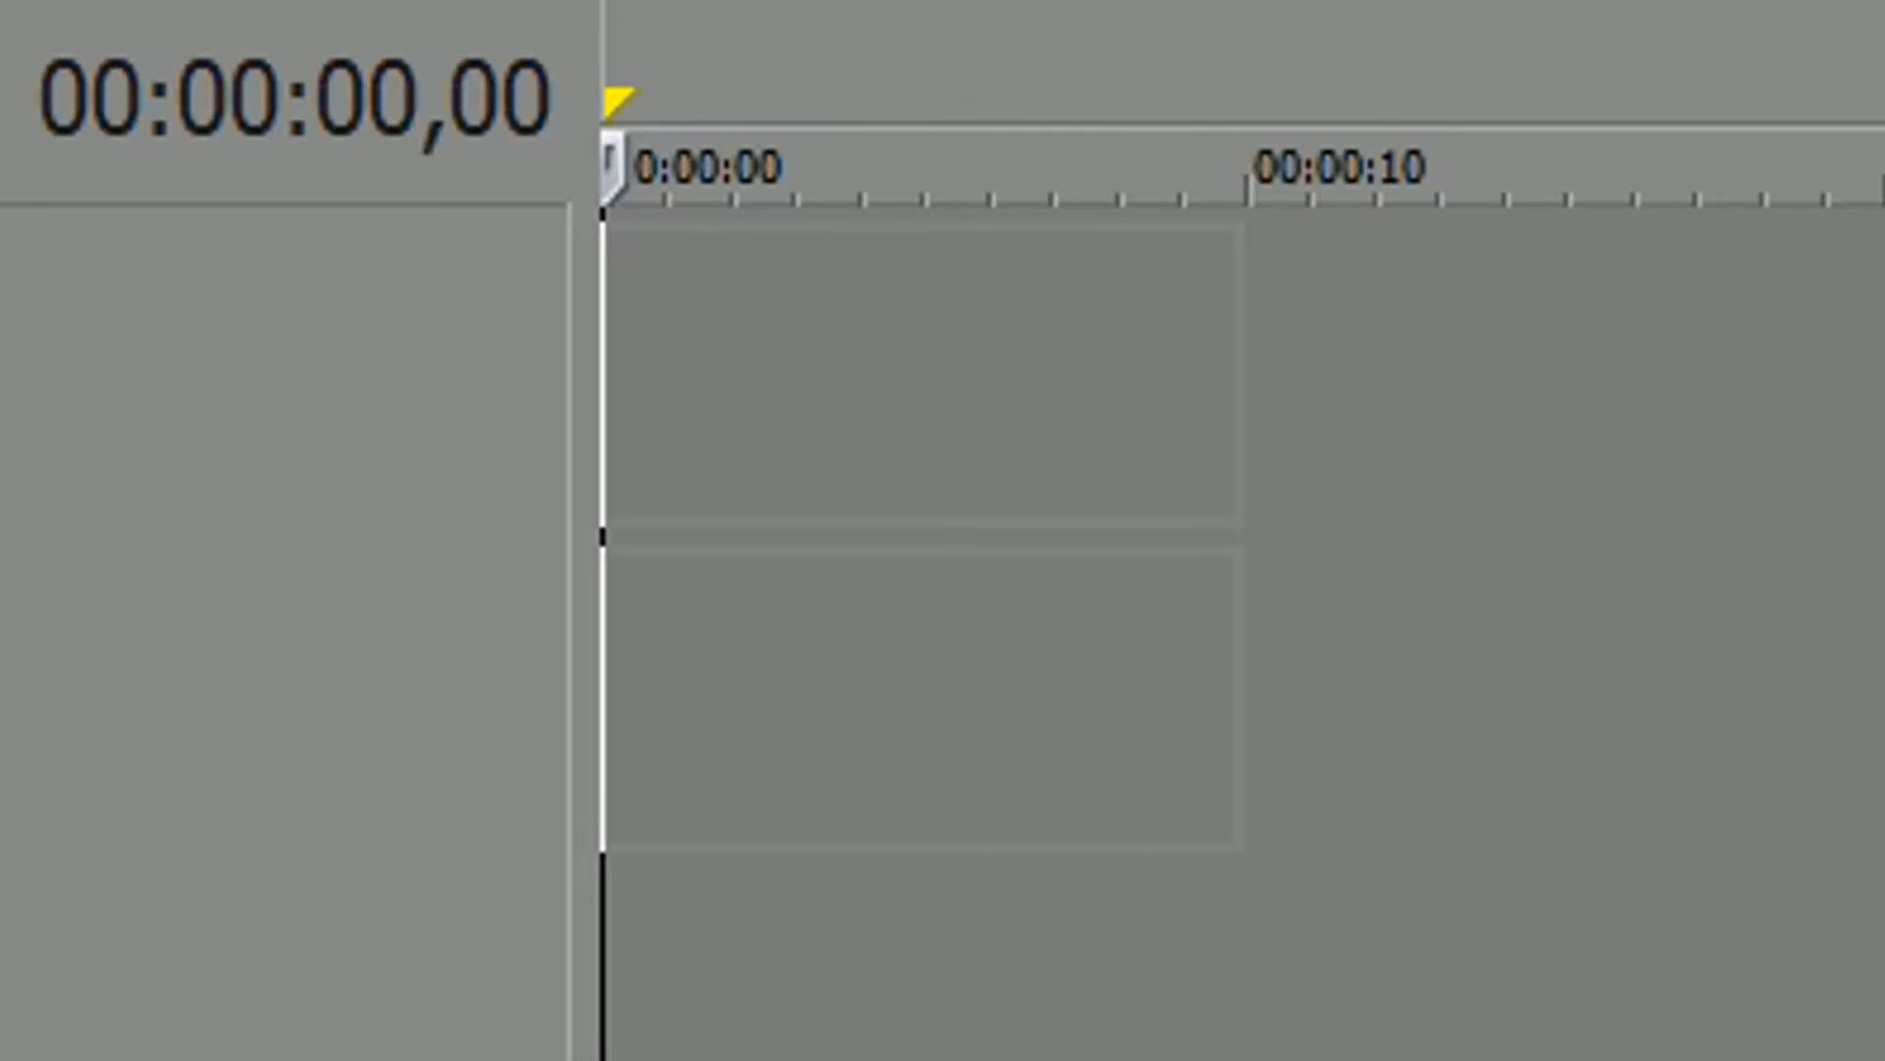
drag(619, 373, 619, 373)
Play the nested intro clip from about one second in to check it in the preview
click(1395, 374)
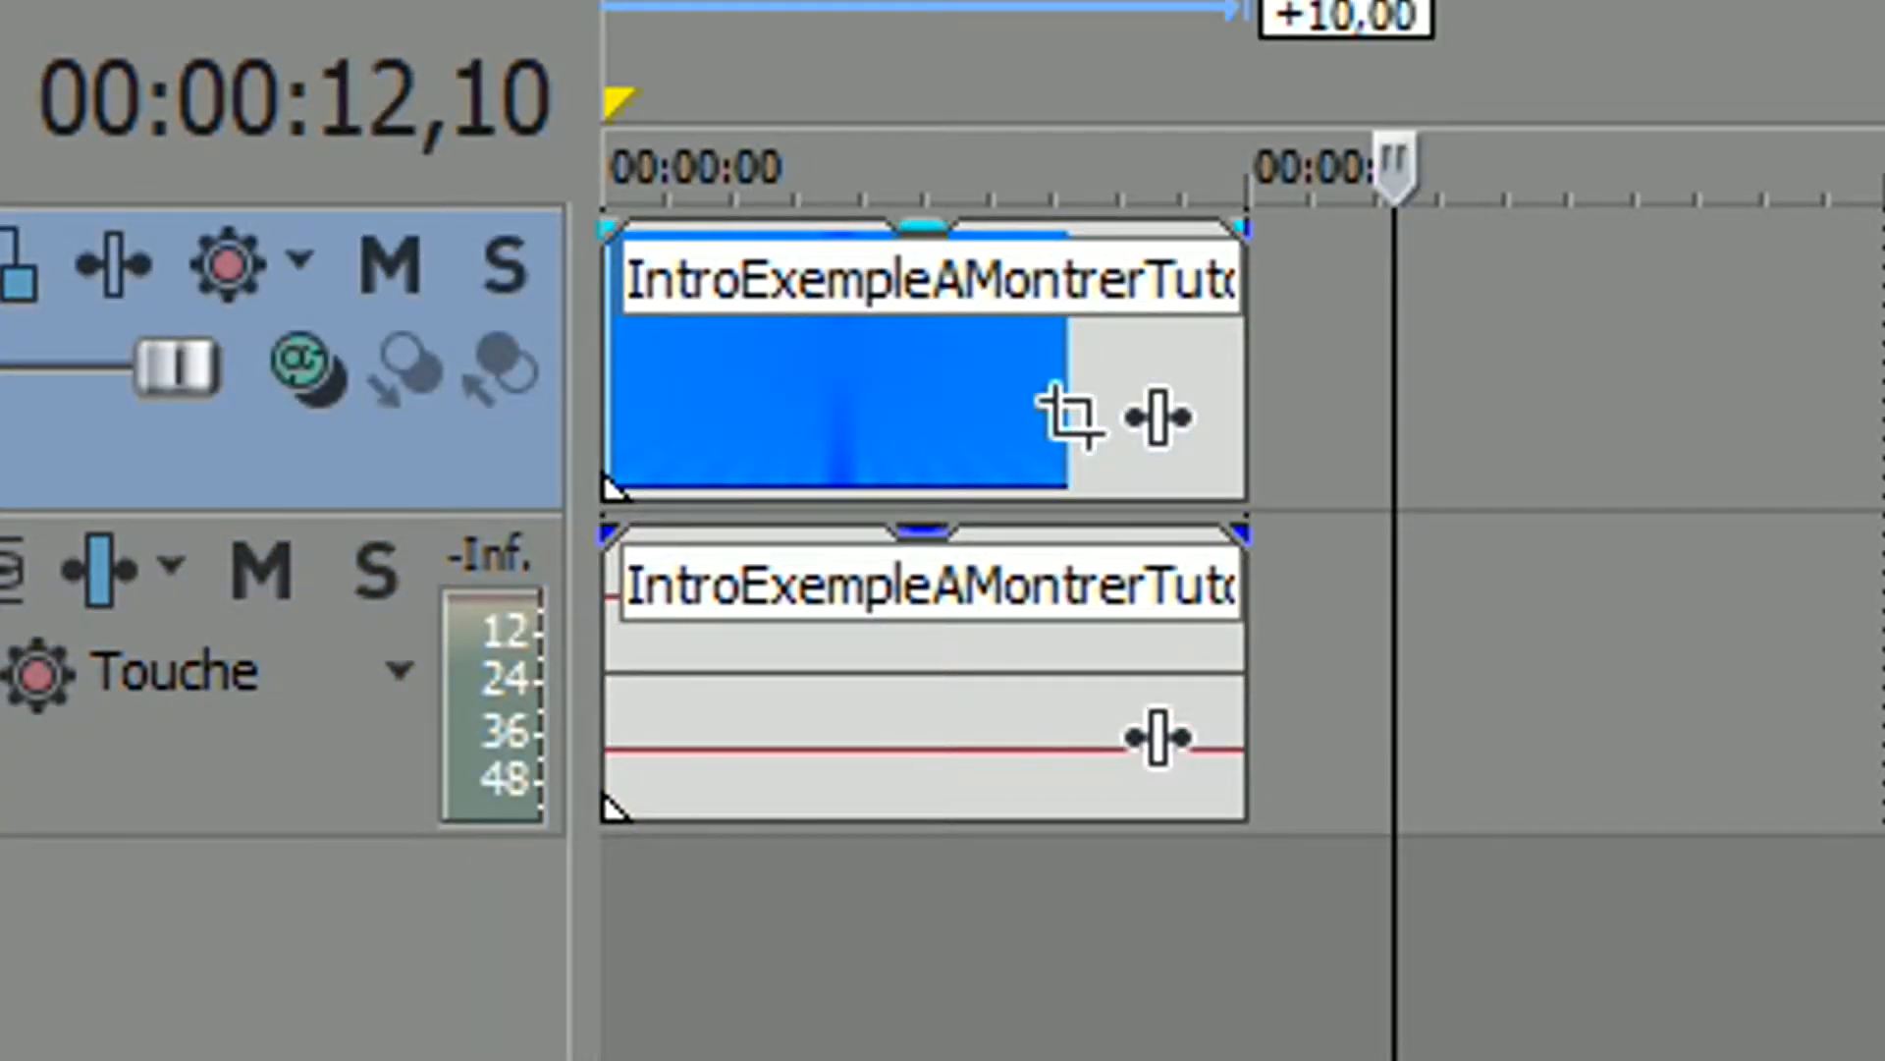
click(668, 402)
key(space)
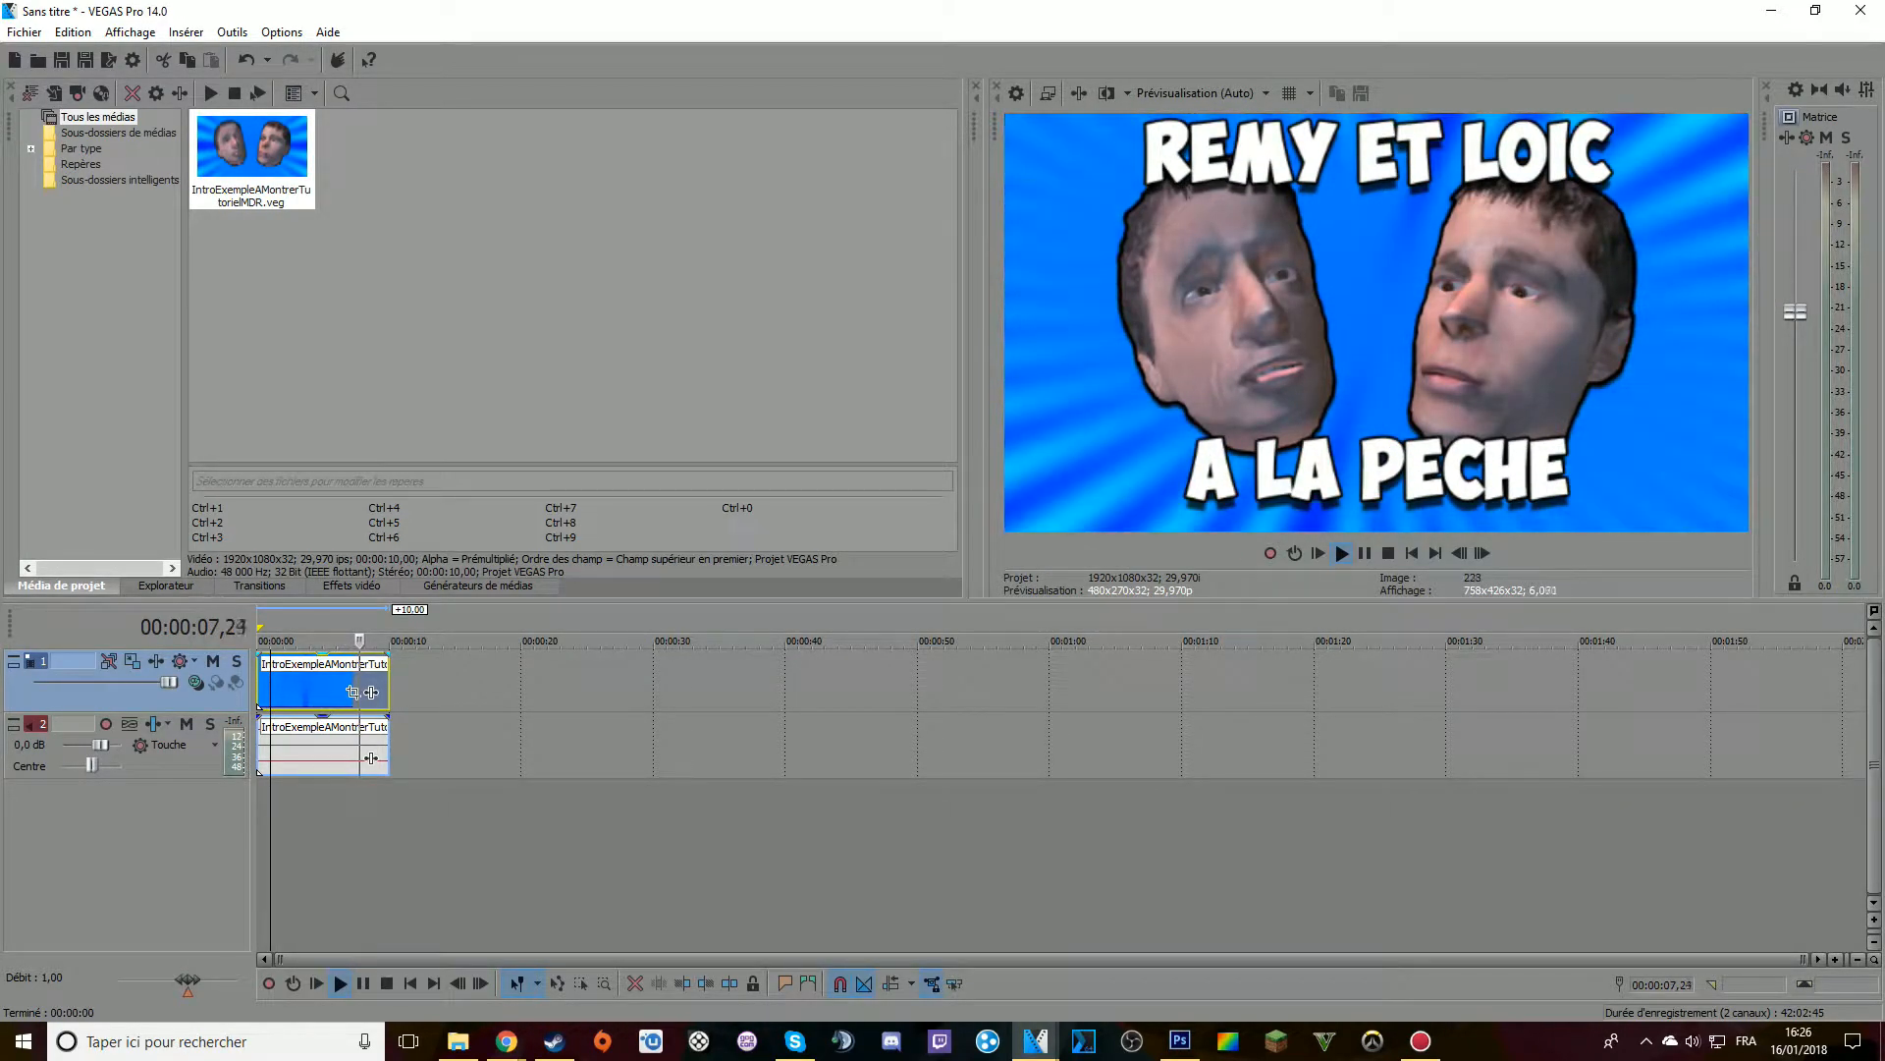
key(space)
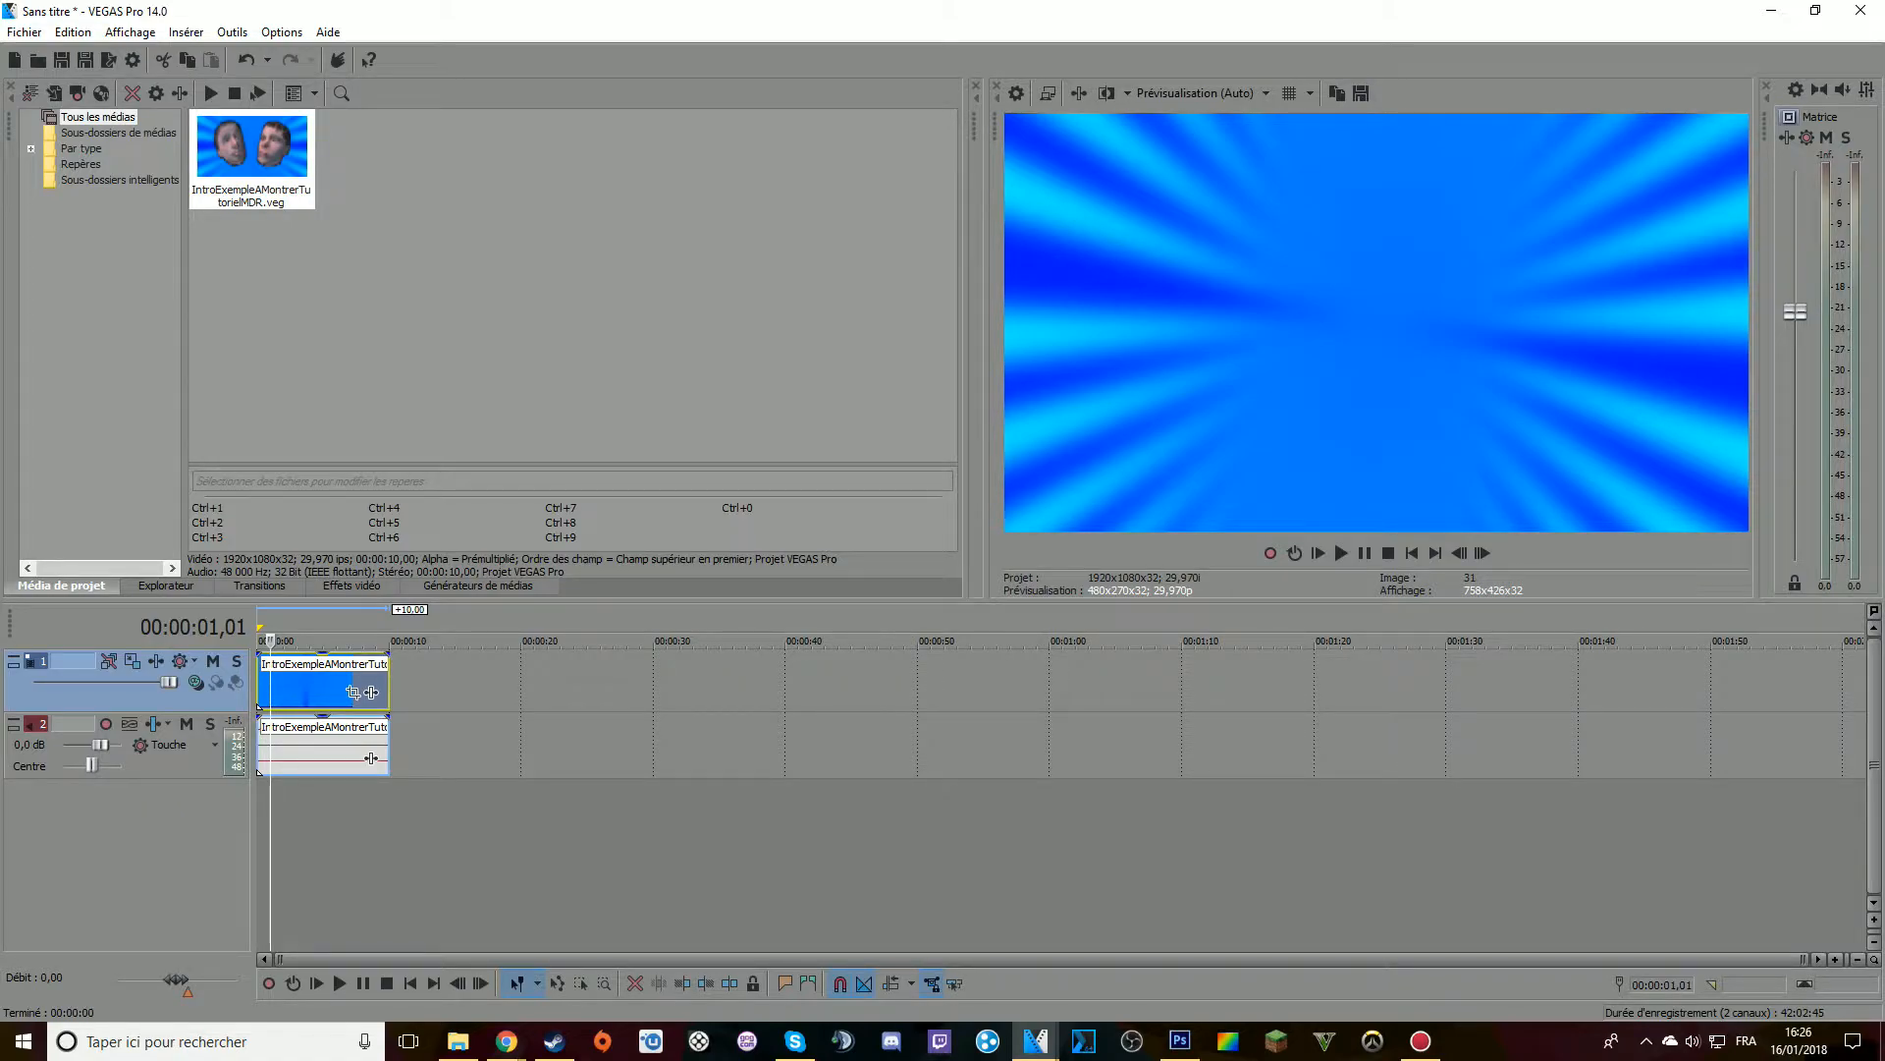
Review all the tracks of the original IntroExempleAMontrerTutorielMDR project, then return to the untitled project
mouse_move(1035, 1041)
click(1136, 923)
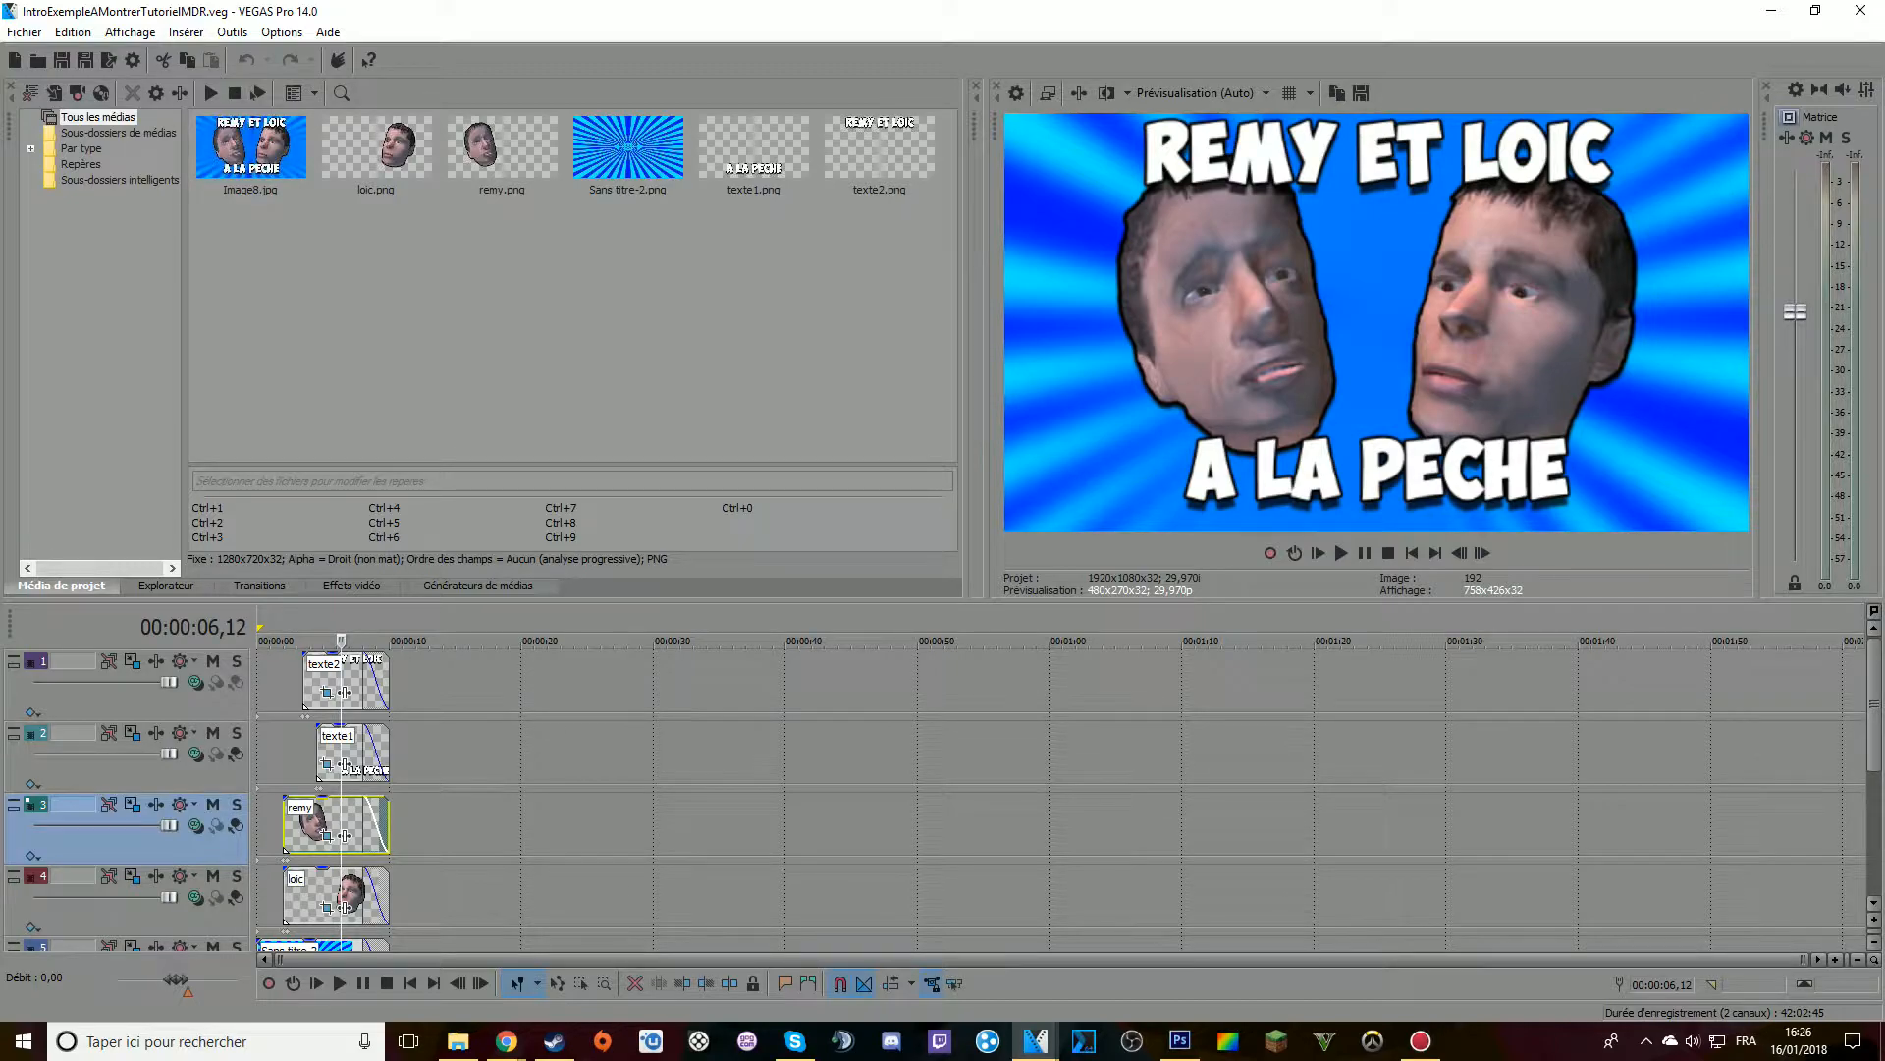
drag(1874, 707, 1874, 772)
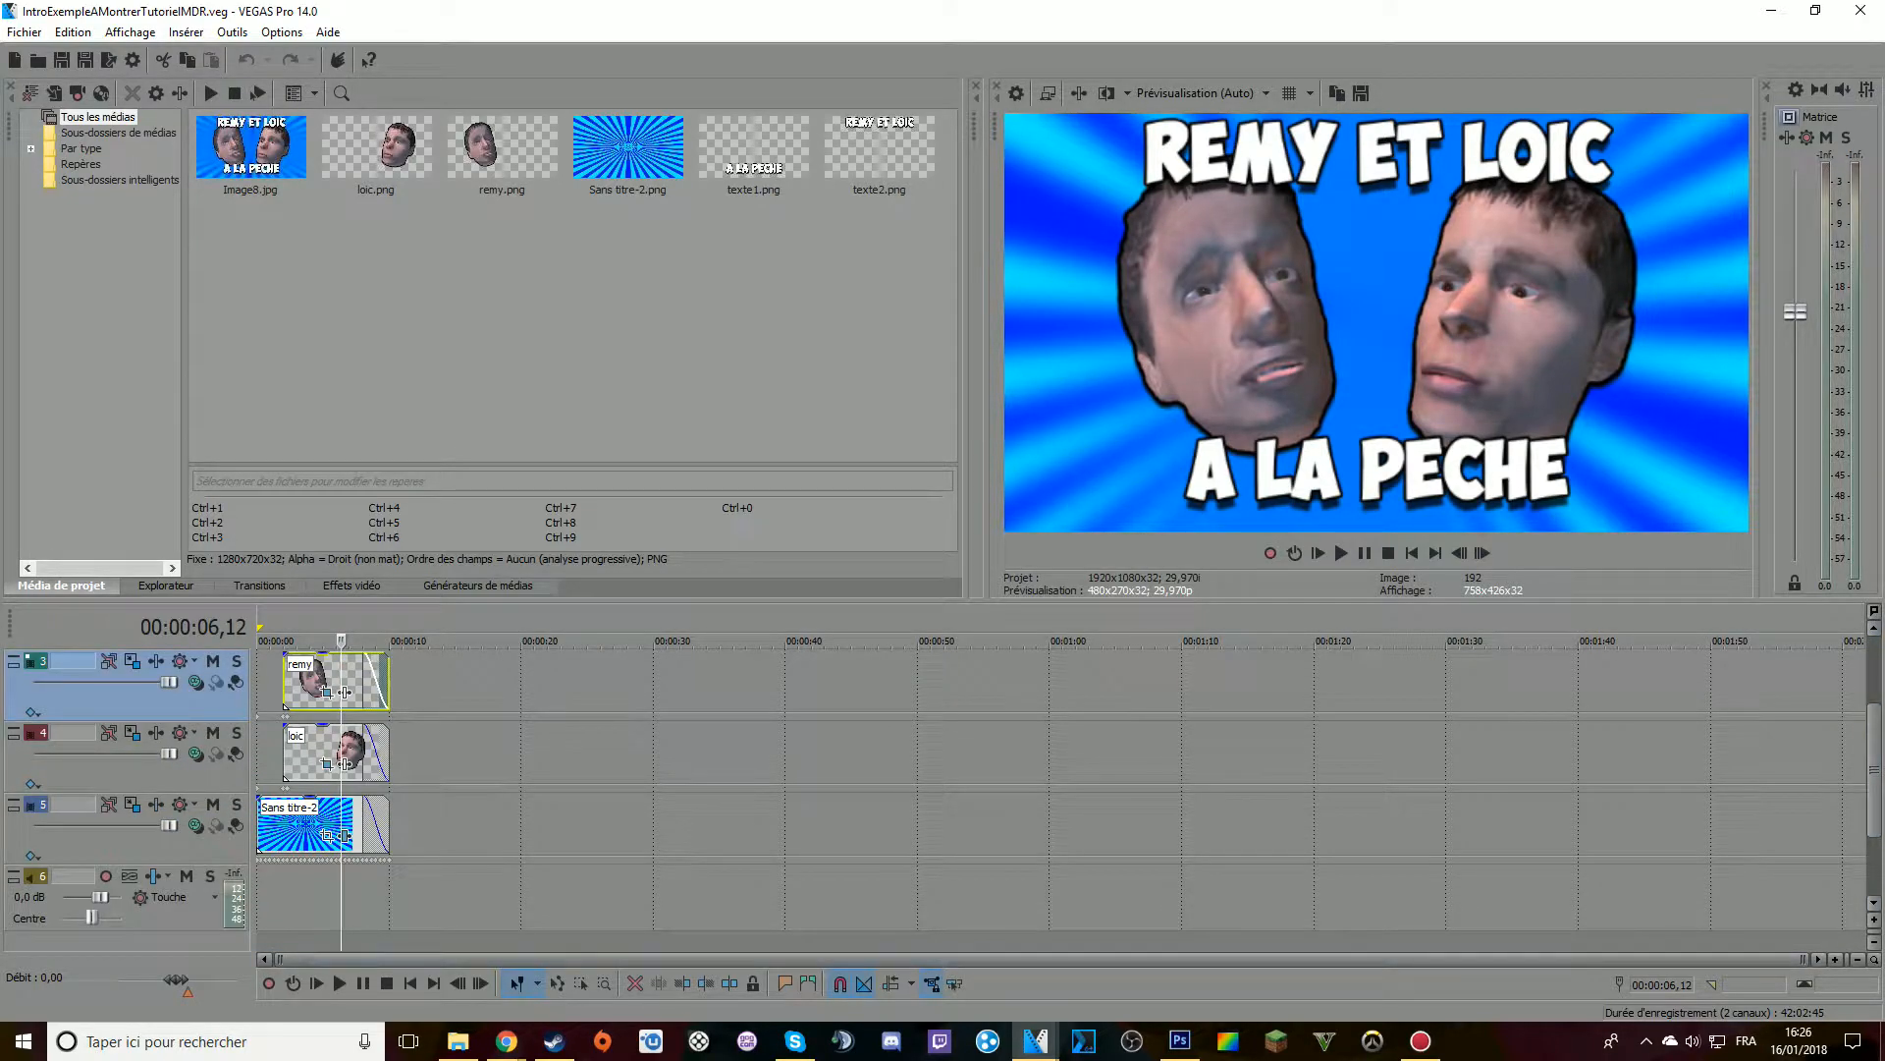
mouse_move(1035, 1041)
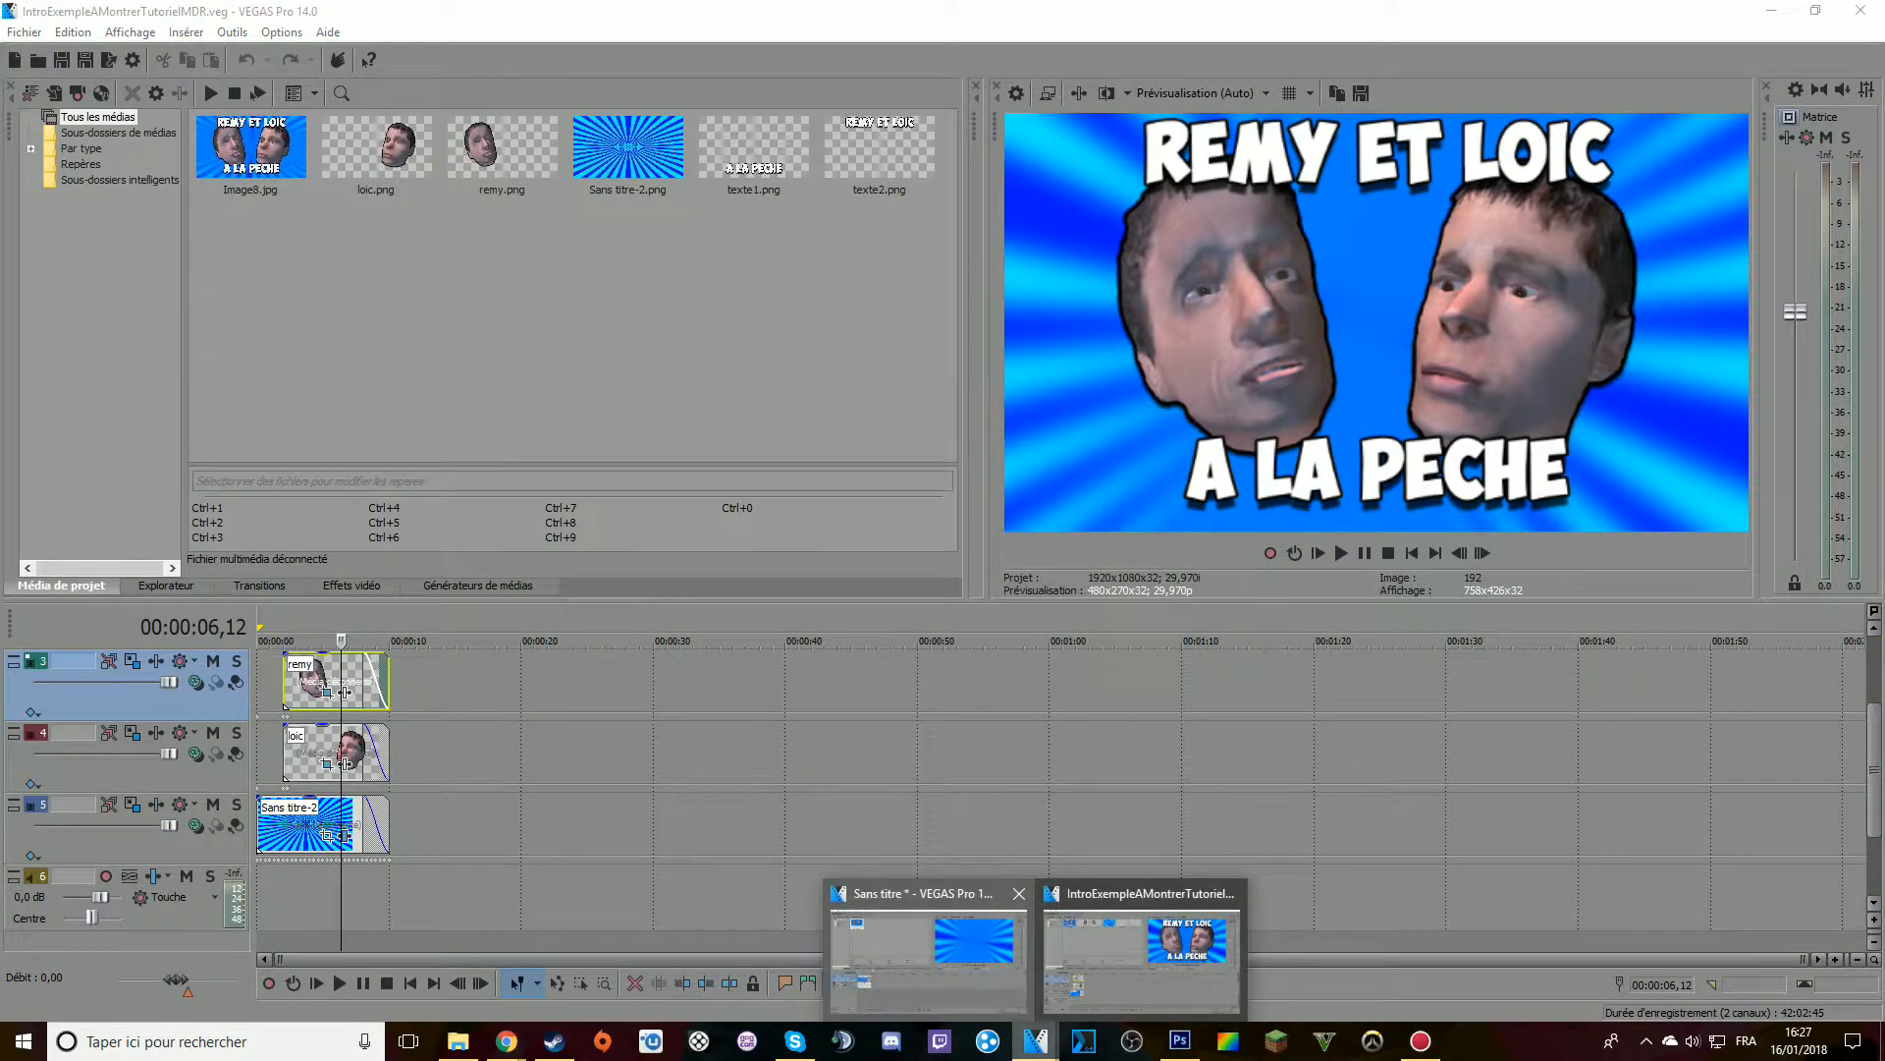
click(923, 943)
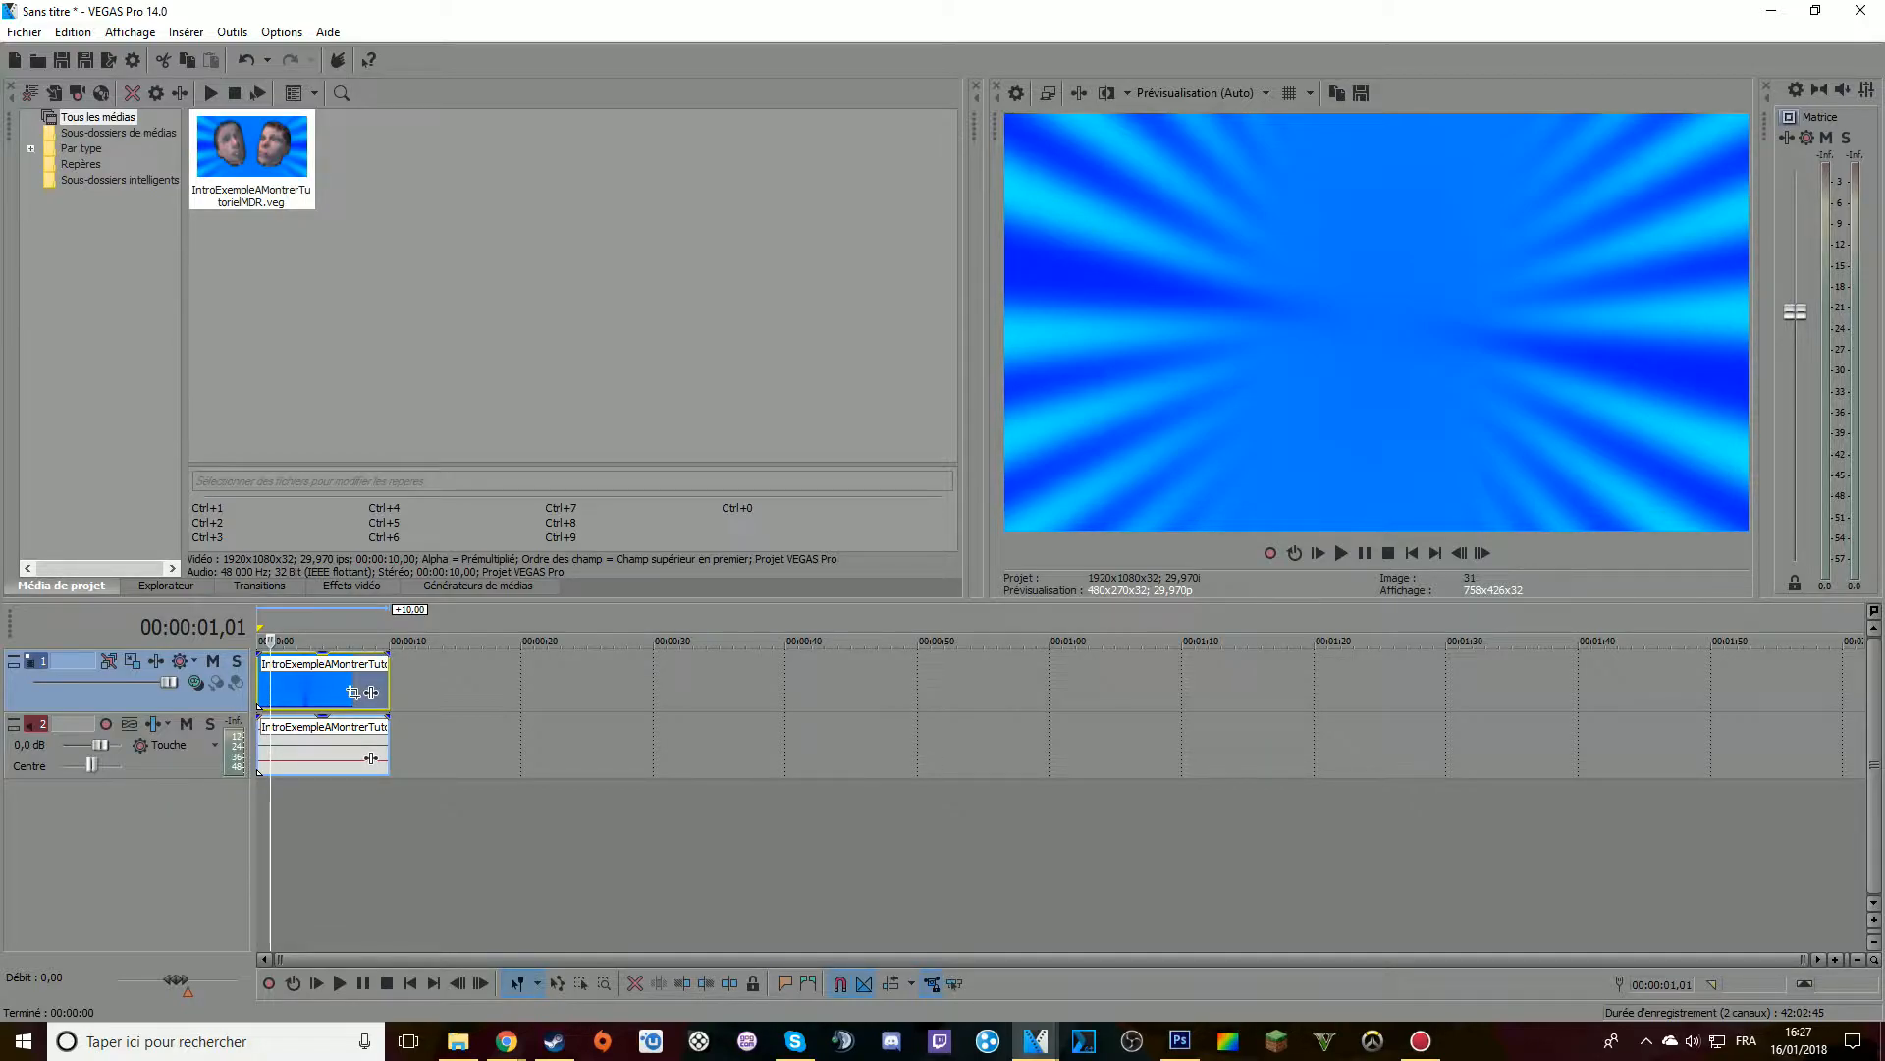
Apply the Emporte-pièce effect's "Cercle, au centre" preset to the nested intro clip and check the result at 00:00:05,04
click(351, 587)
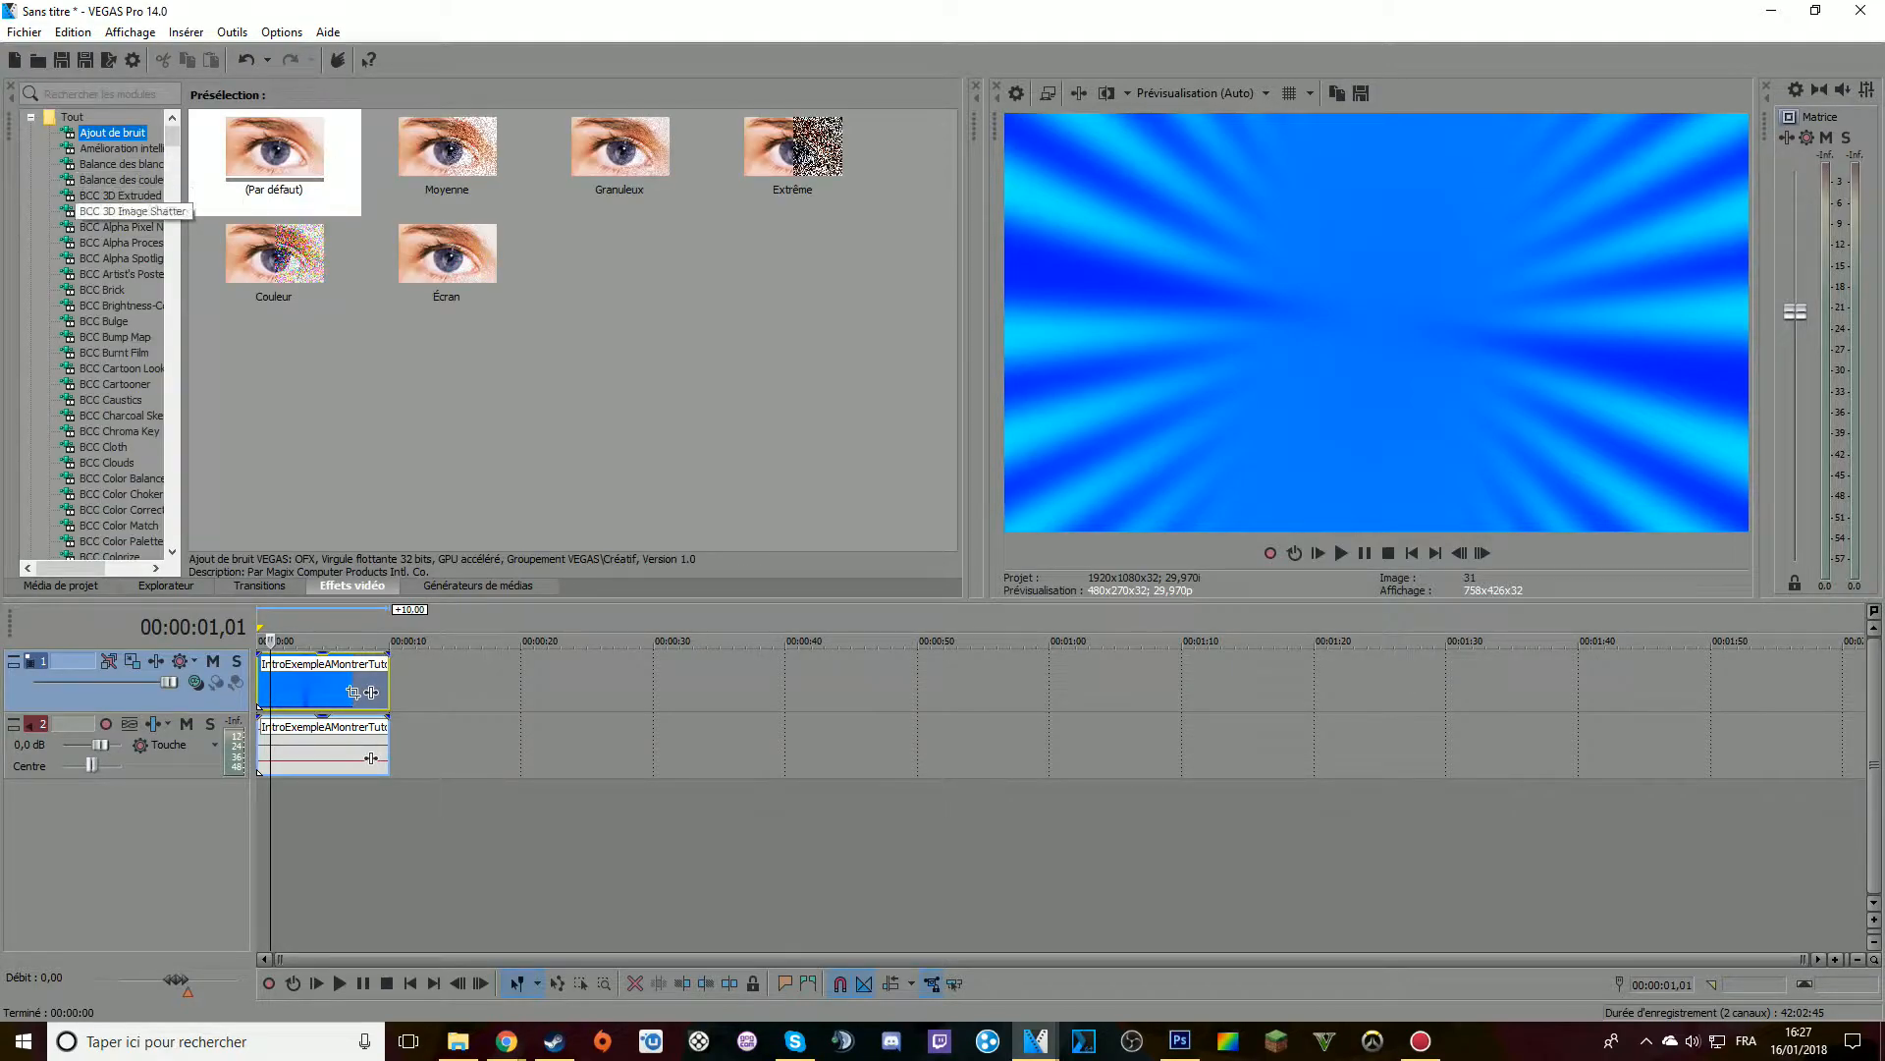
drag(172, 135, 172, 279)
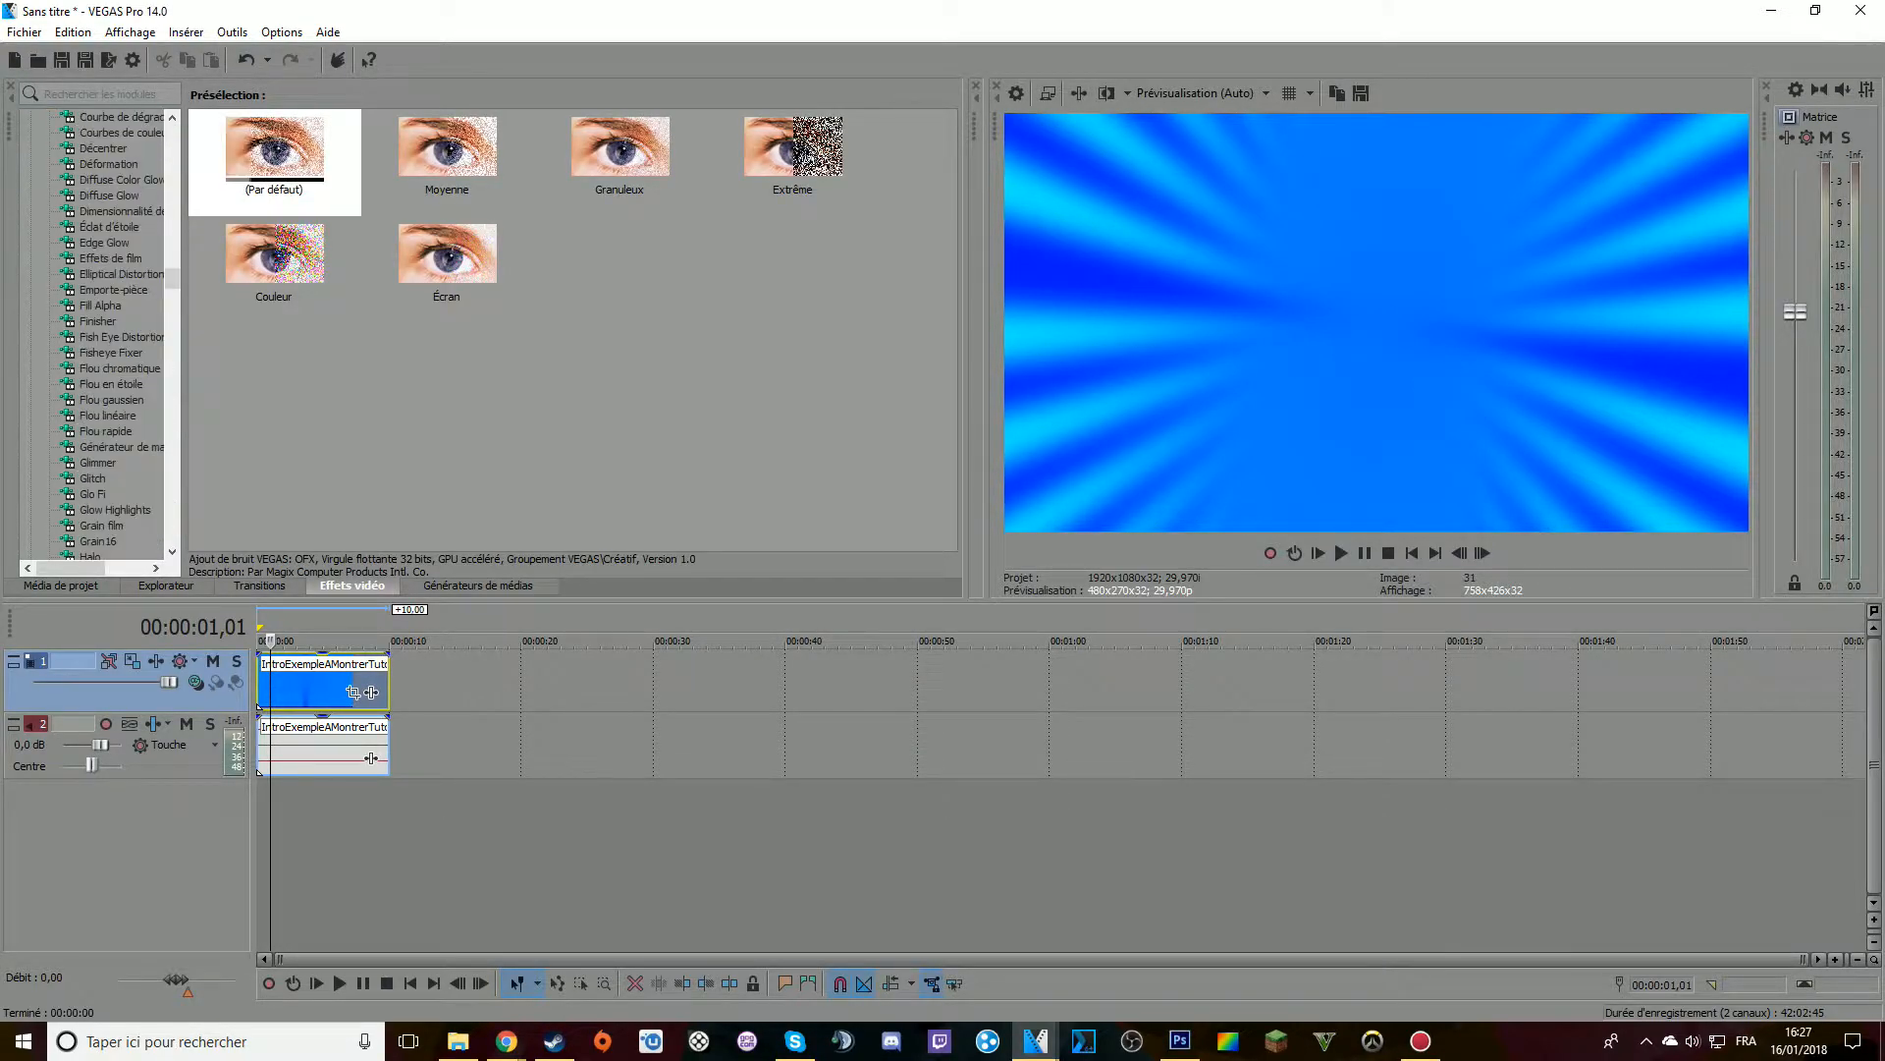
click(113, 290)
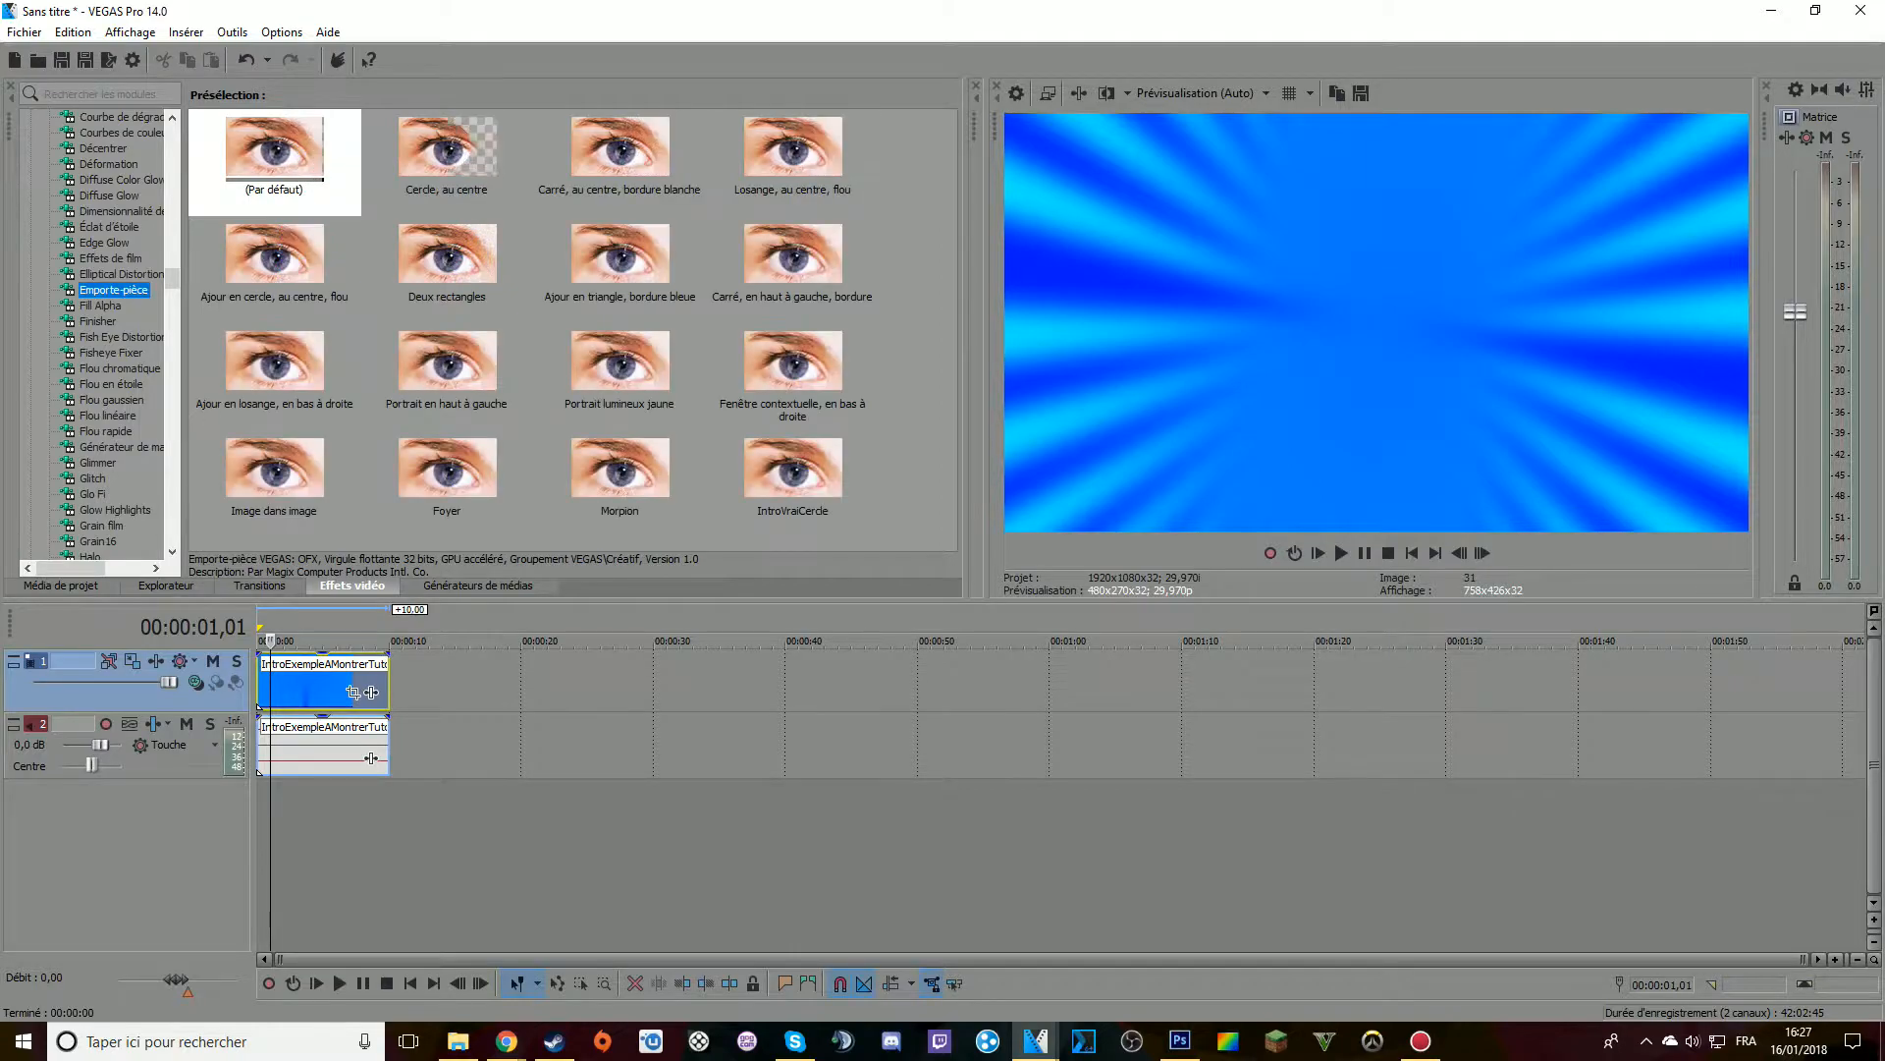
drag(446, 147, 324, 687)
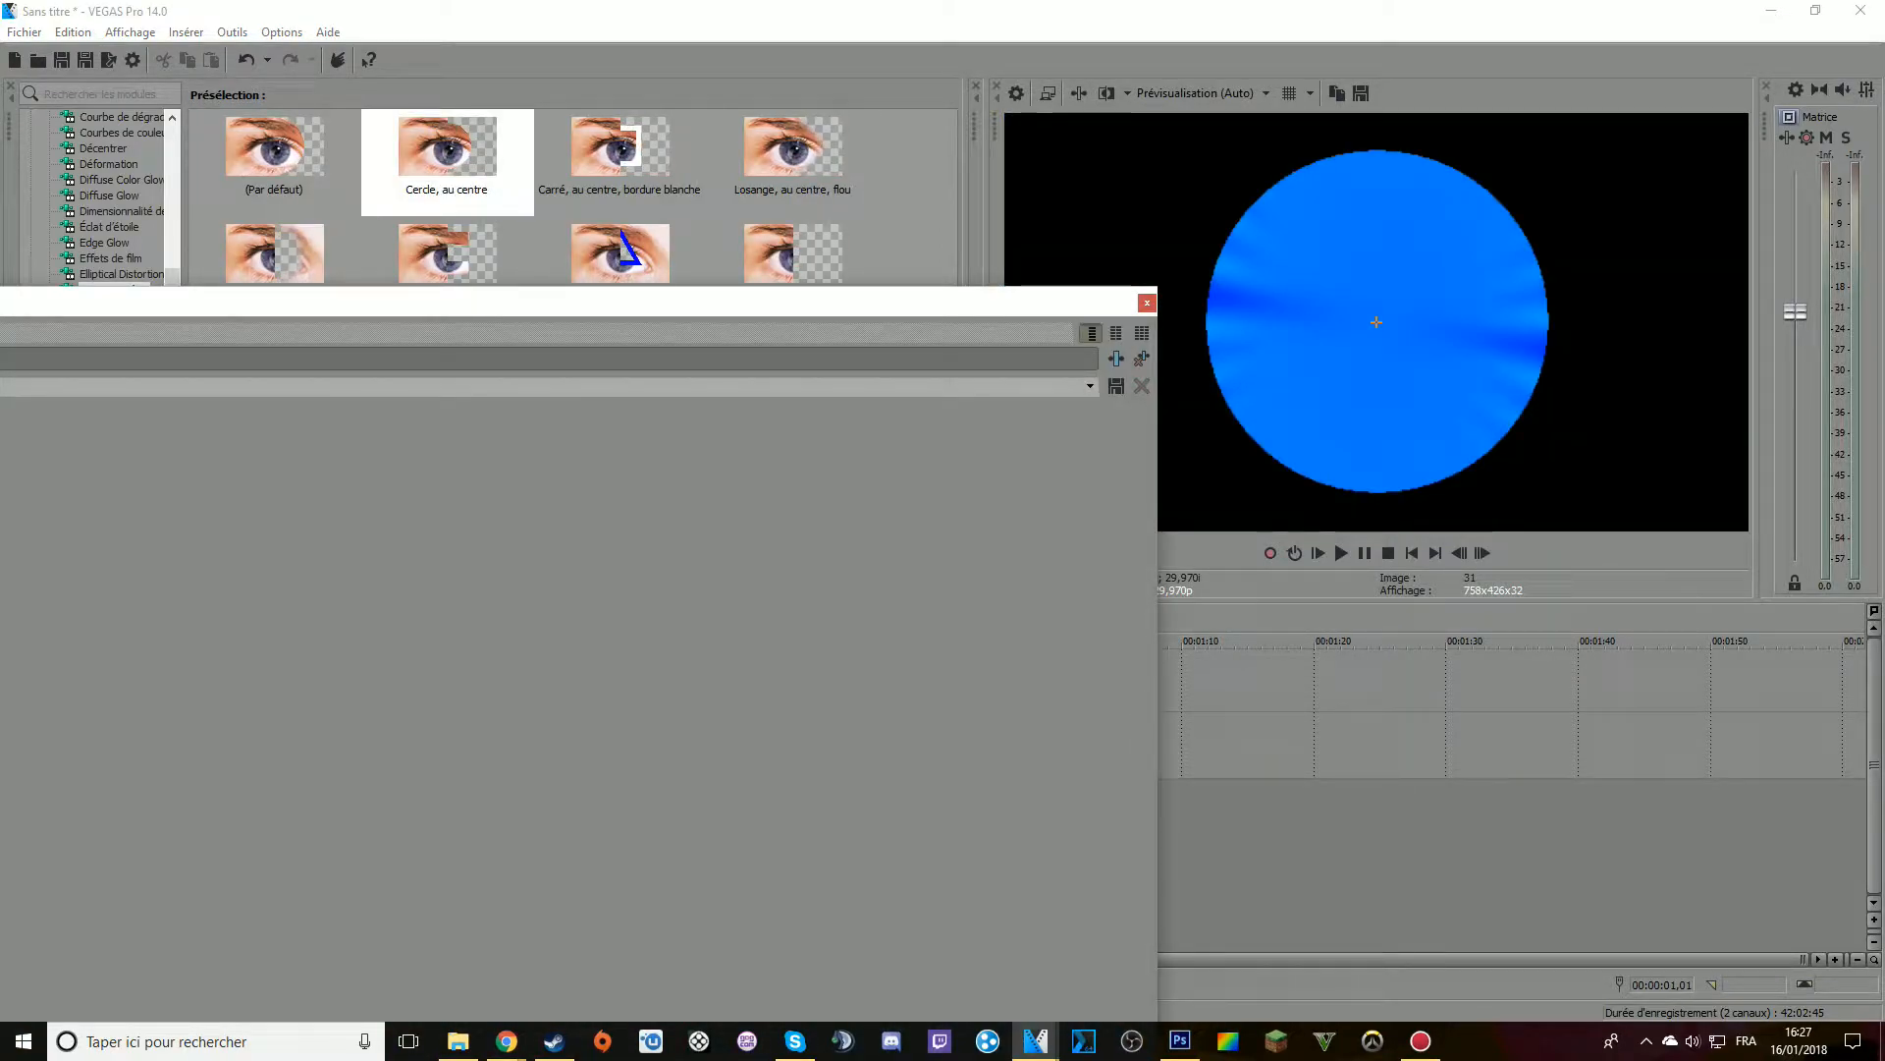
drag(1035, 304, 1168, 839)
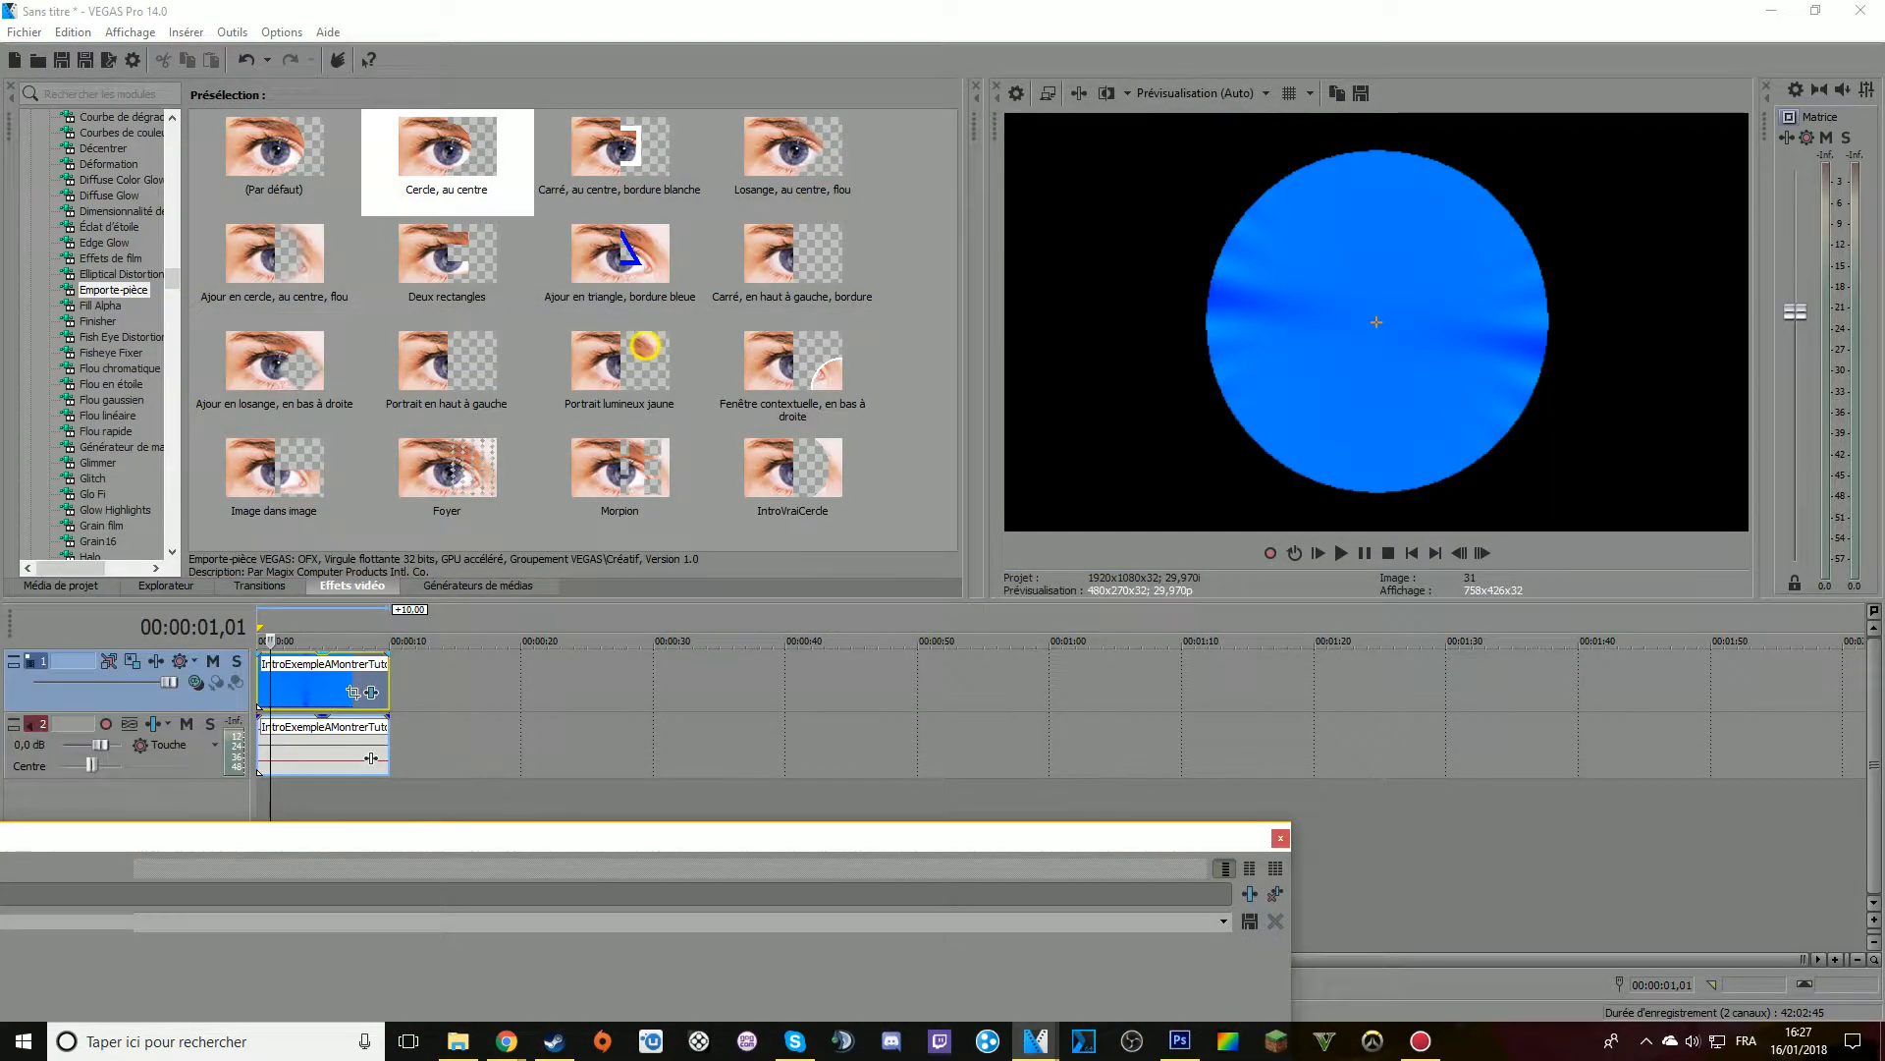
click(324, 684)
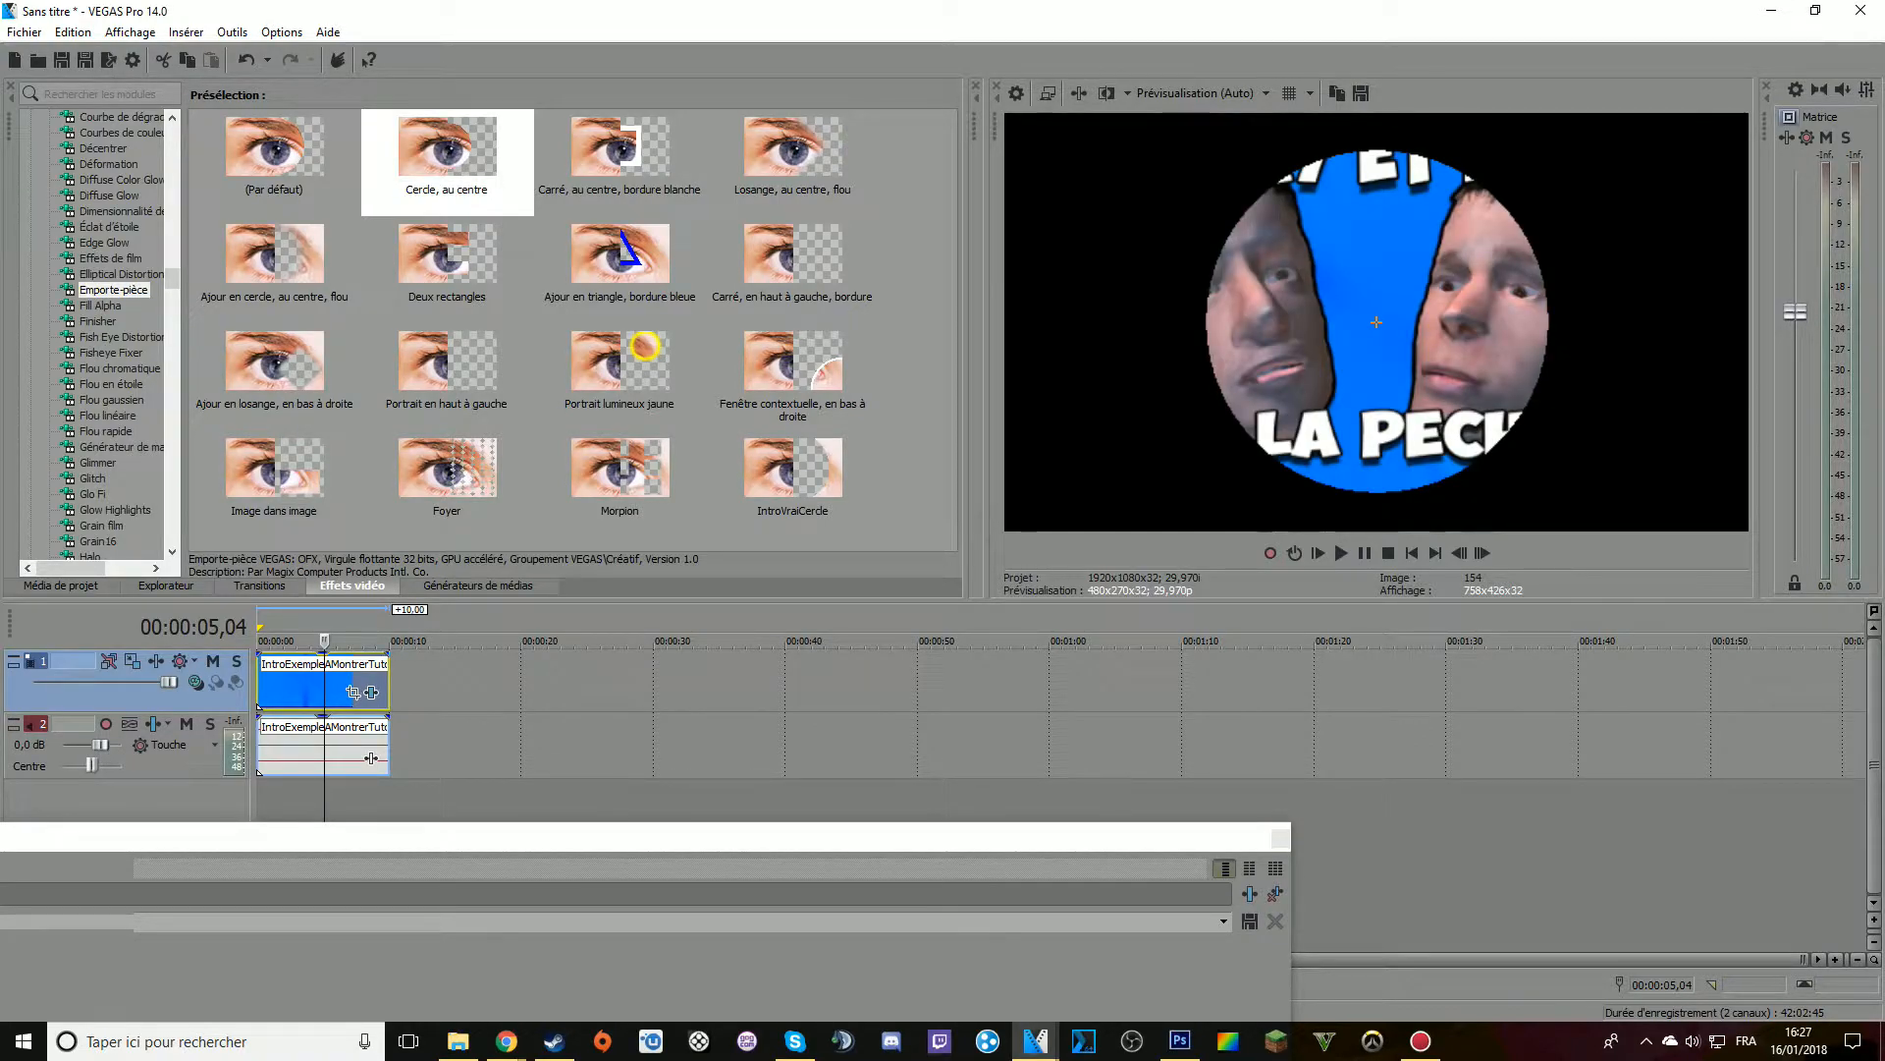
Switch to the original intro project and look through its list of video effects
mouse_move(1035, 1040)
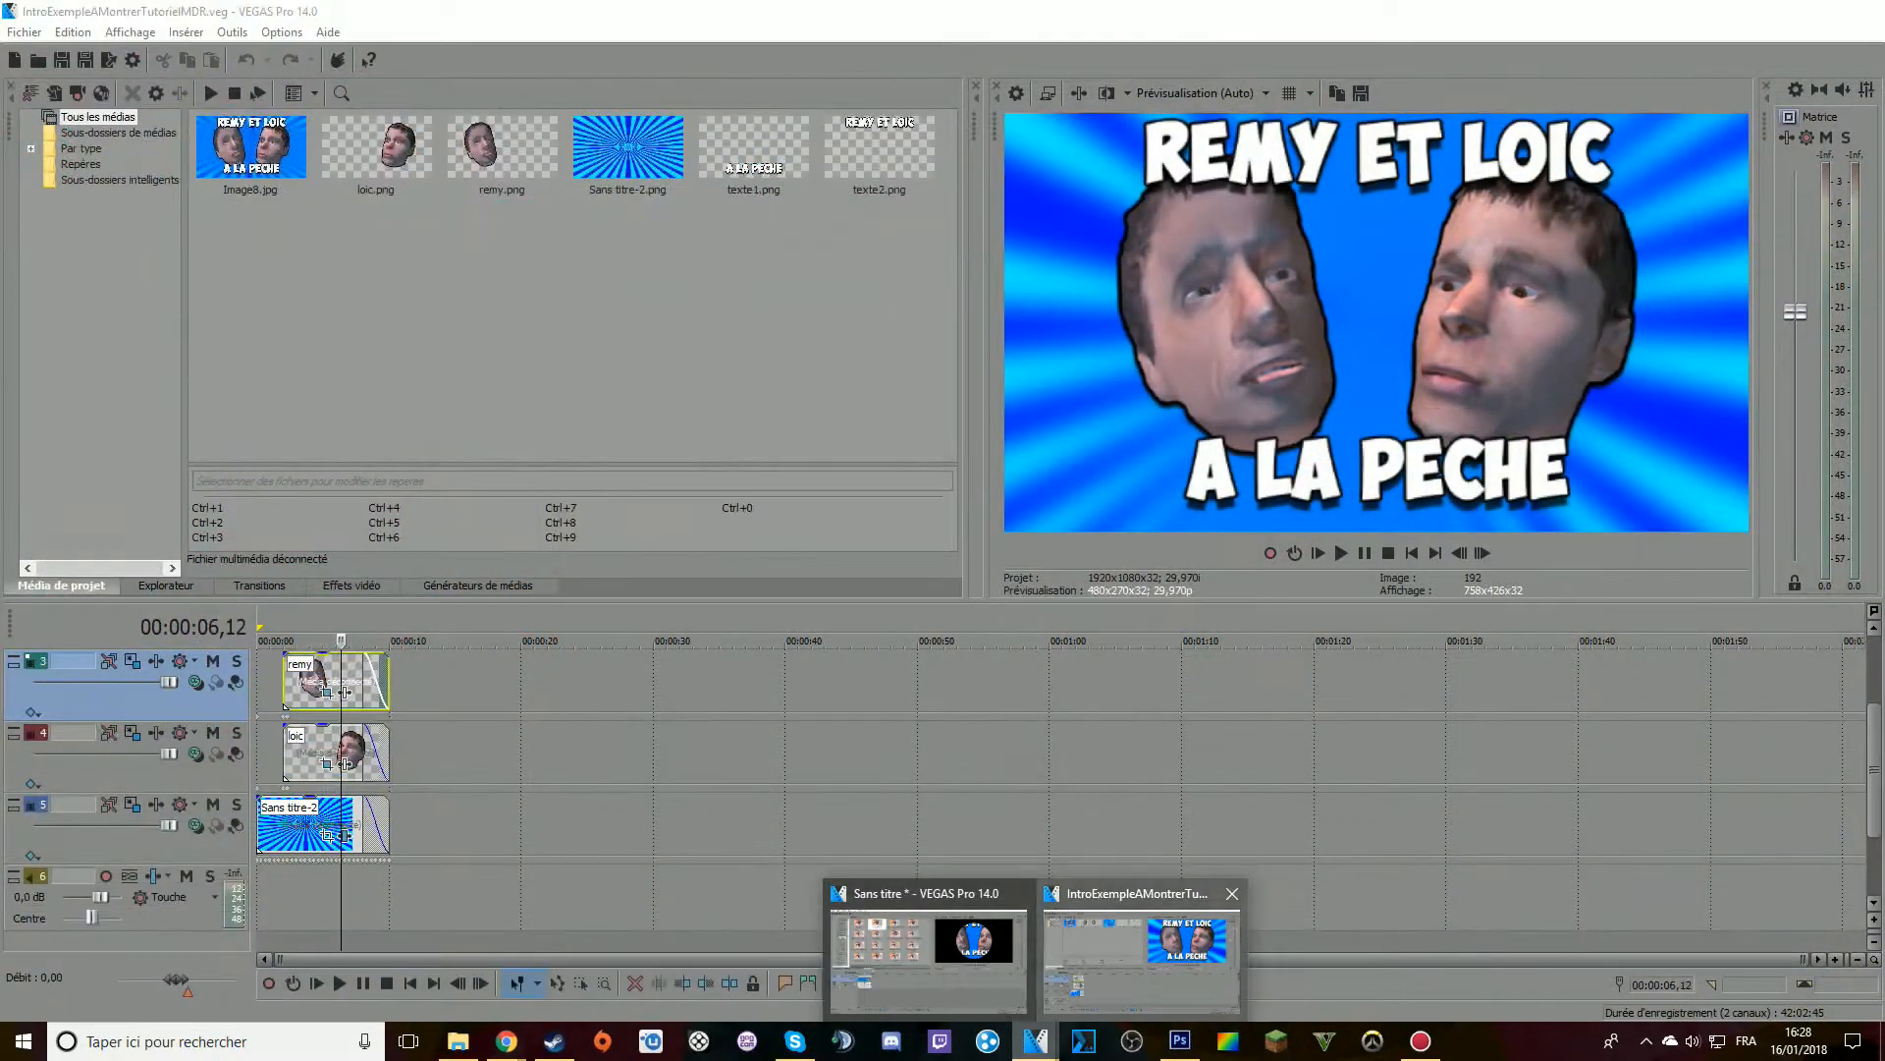
click(1141, 958)
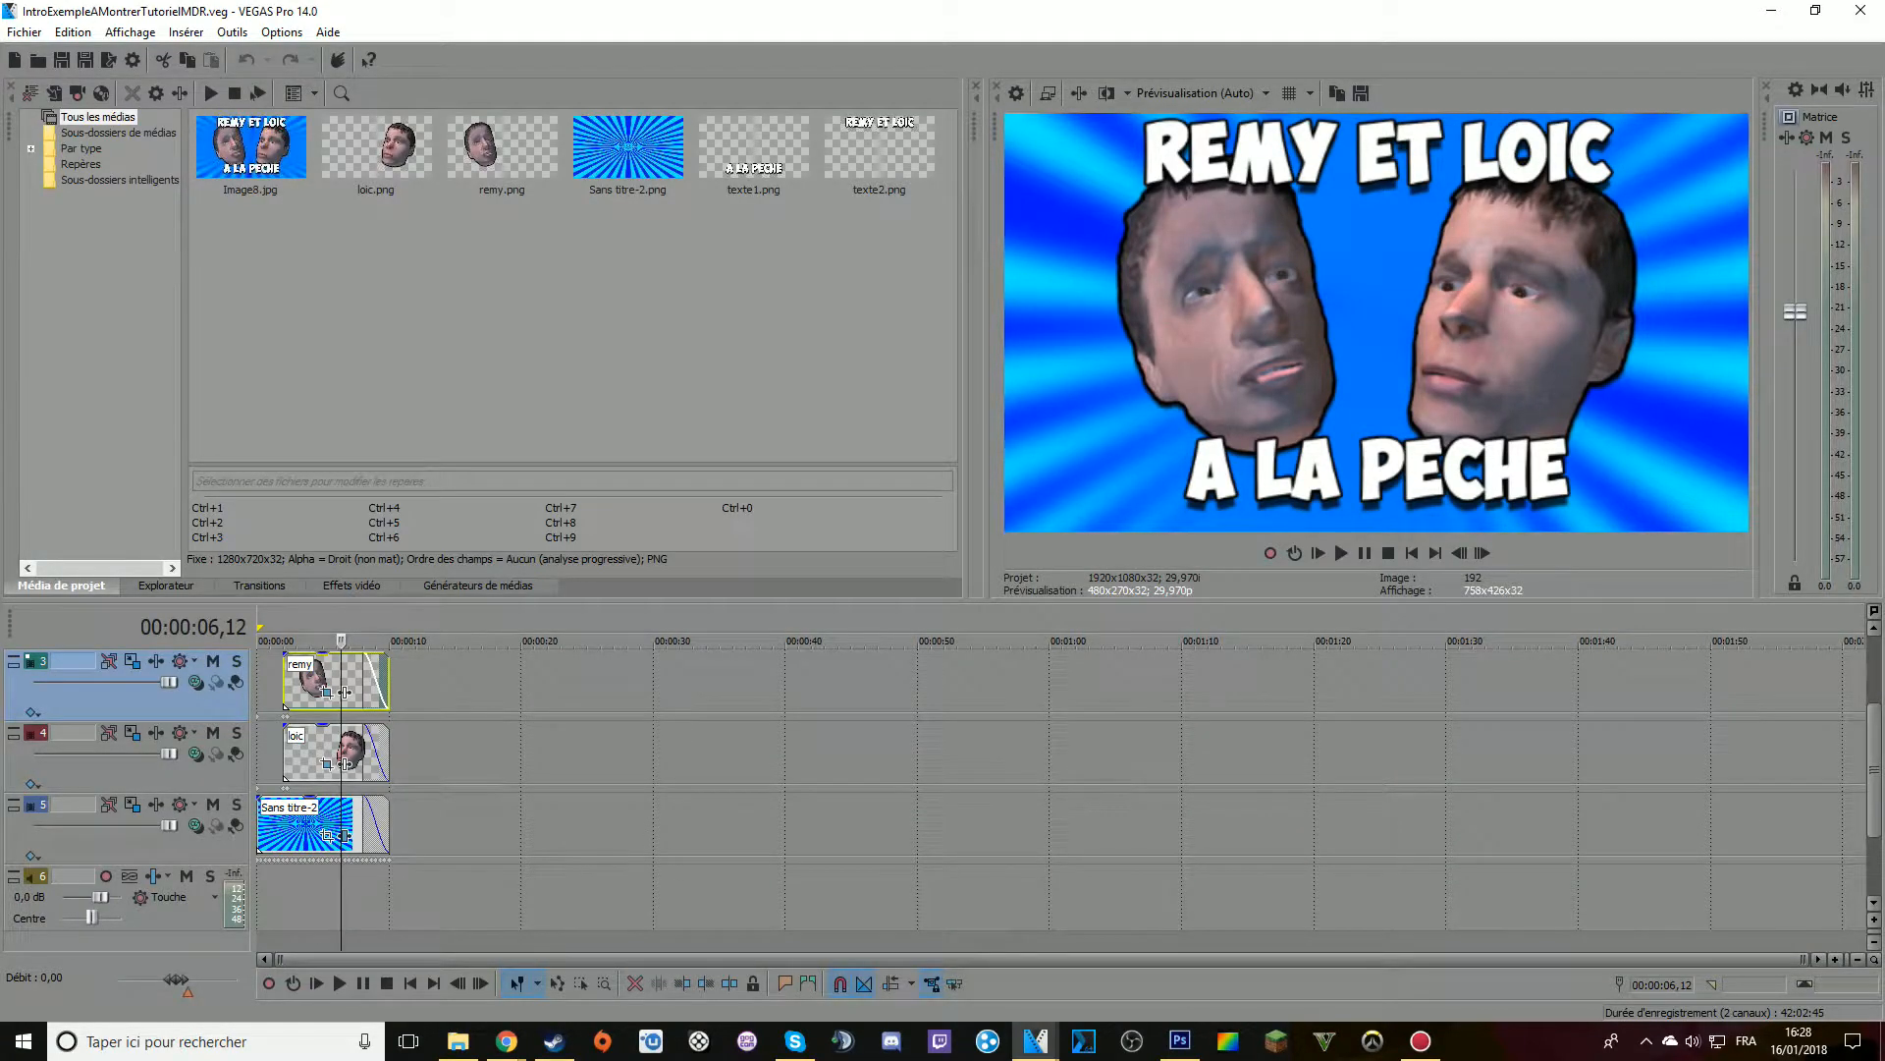
click(352, 586)
scroll(123, 246, down, 20)
scroll(98, 334, down, 15)
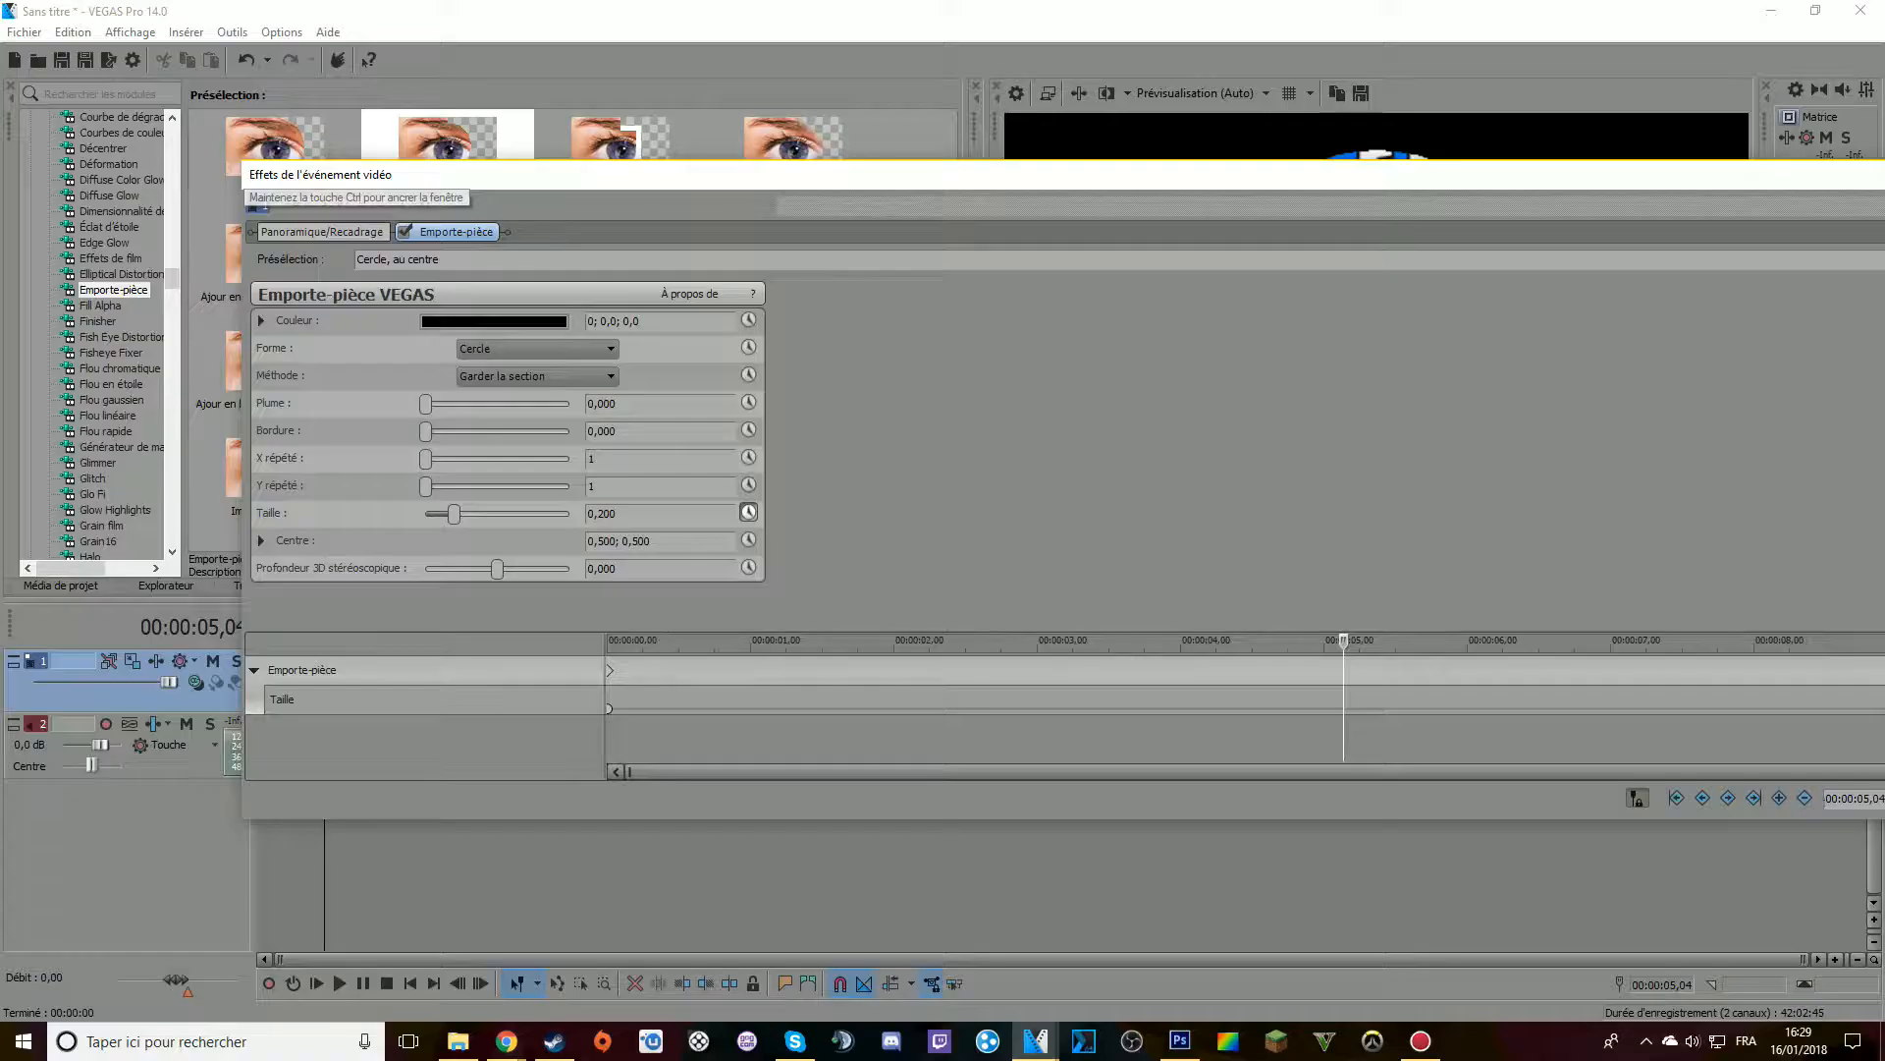
Return to the first Emporte-pièce keyframe at 00:00:00,00 and synchronise the effect's keyframe cursor with the timeline
drag(587, 177, 773, 336)
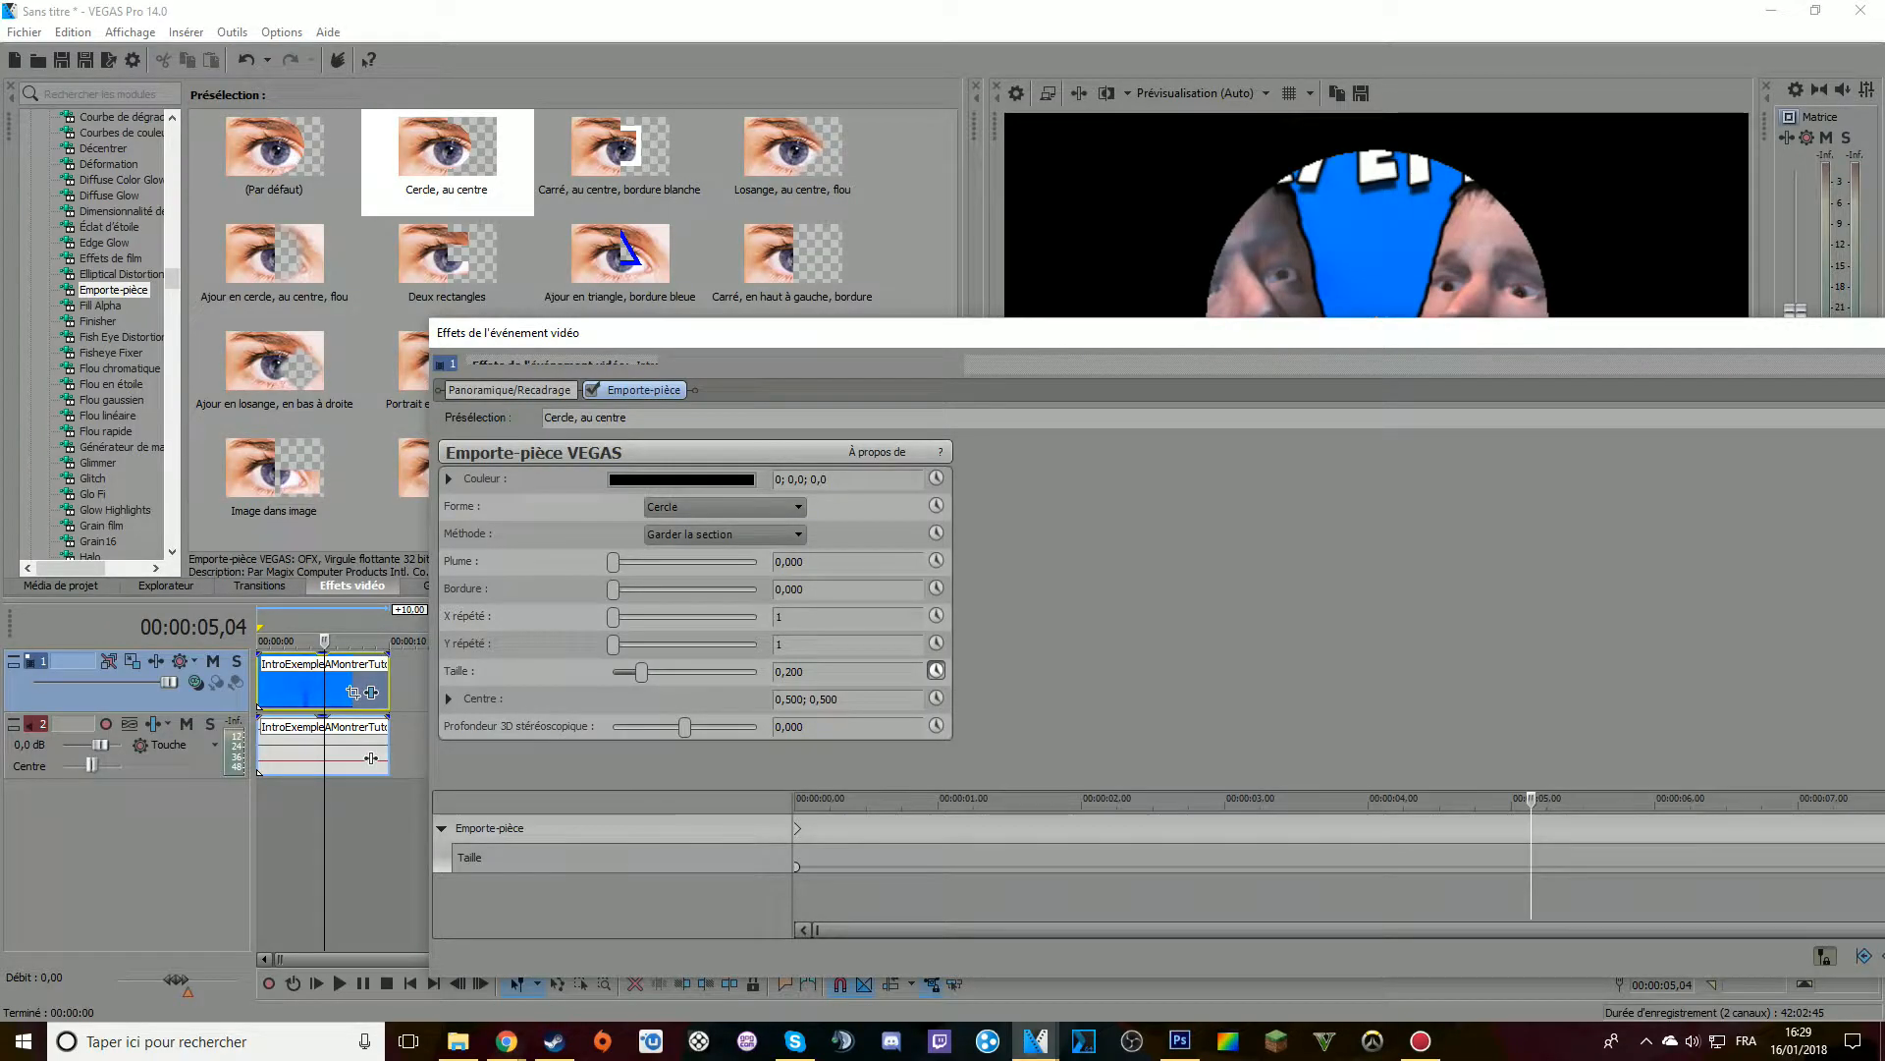
click(797, 828)
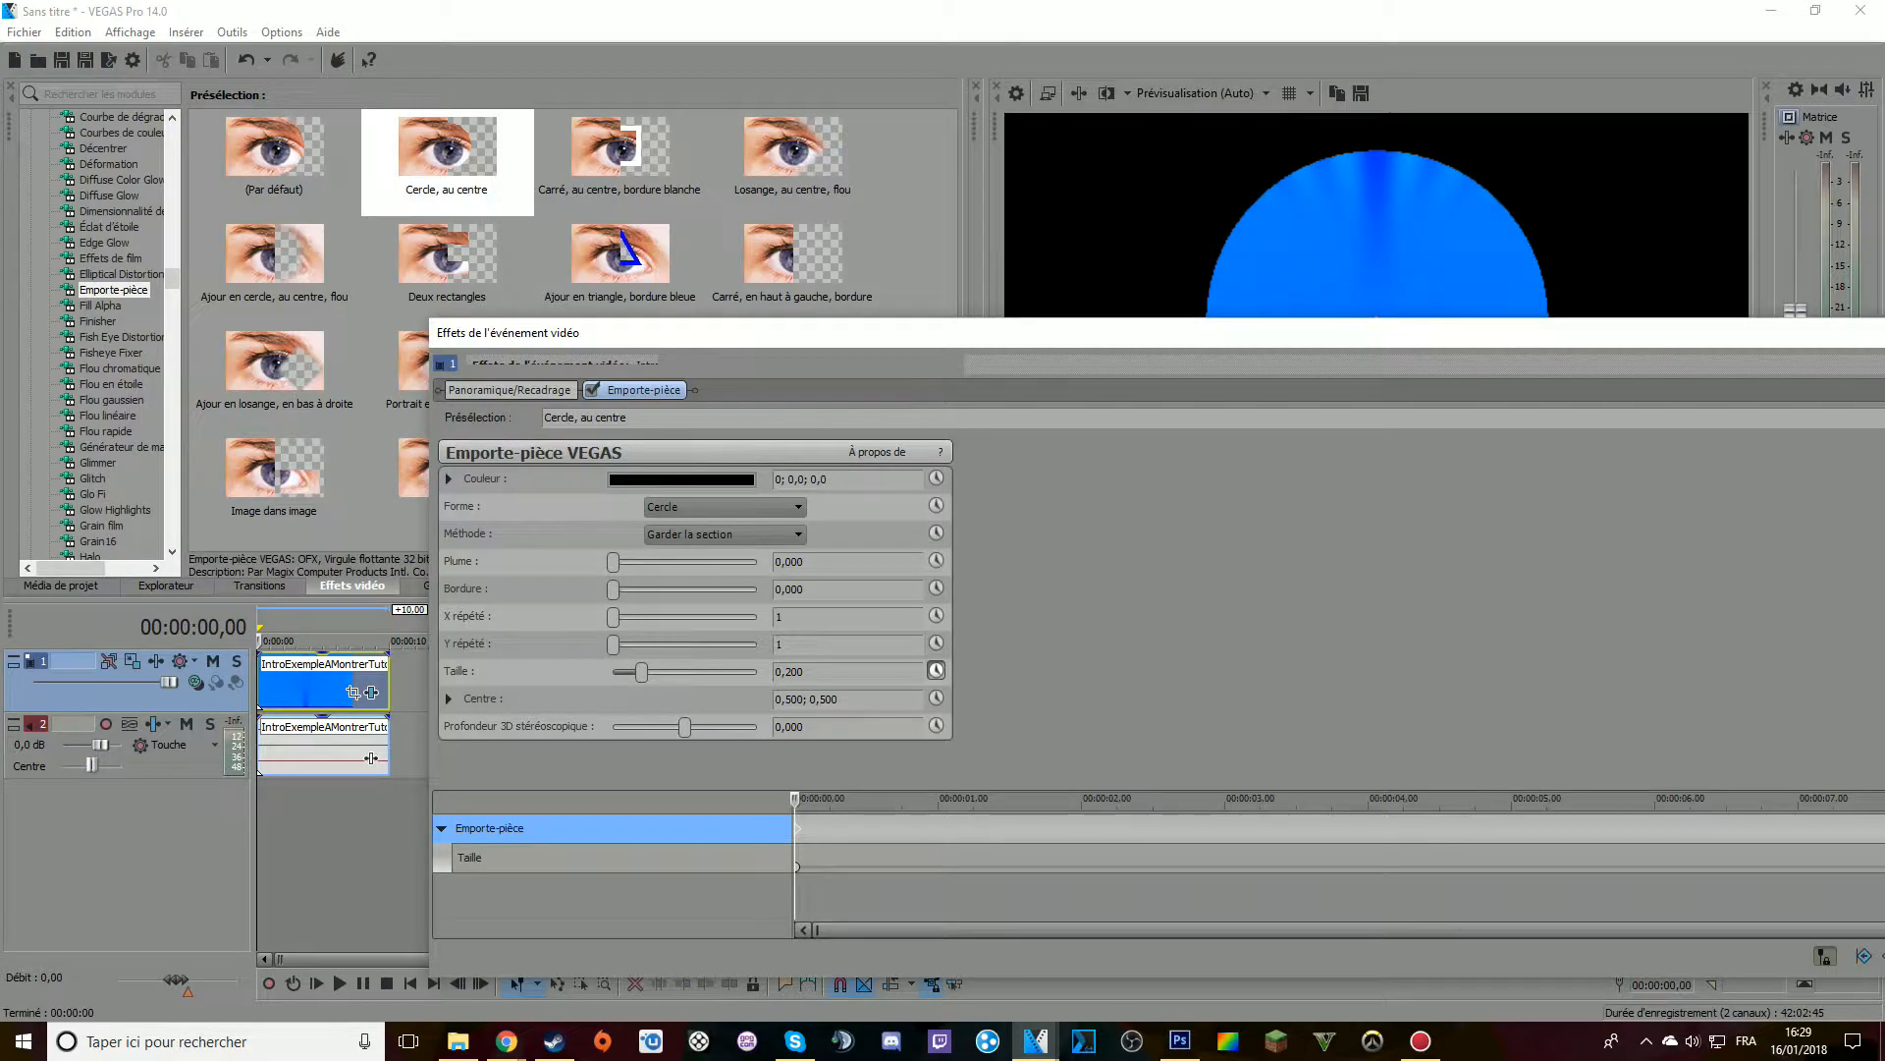
drag(1074, 332, 715, 196)
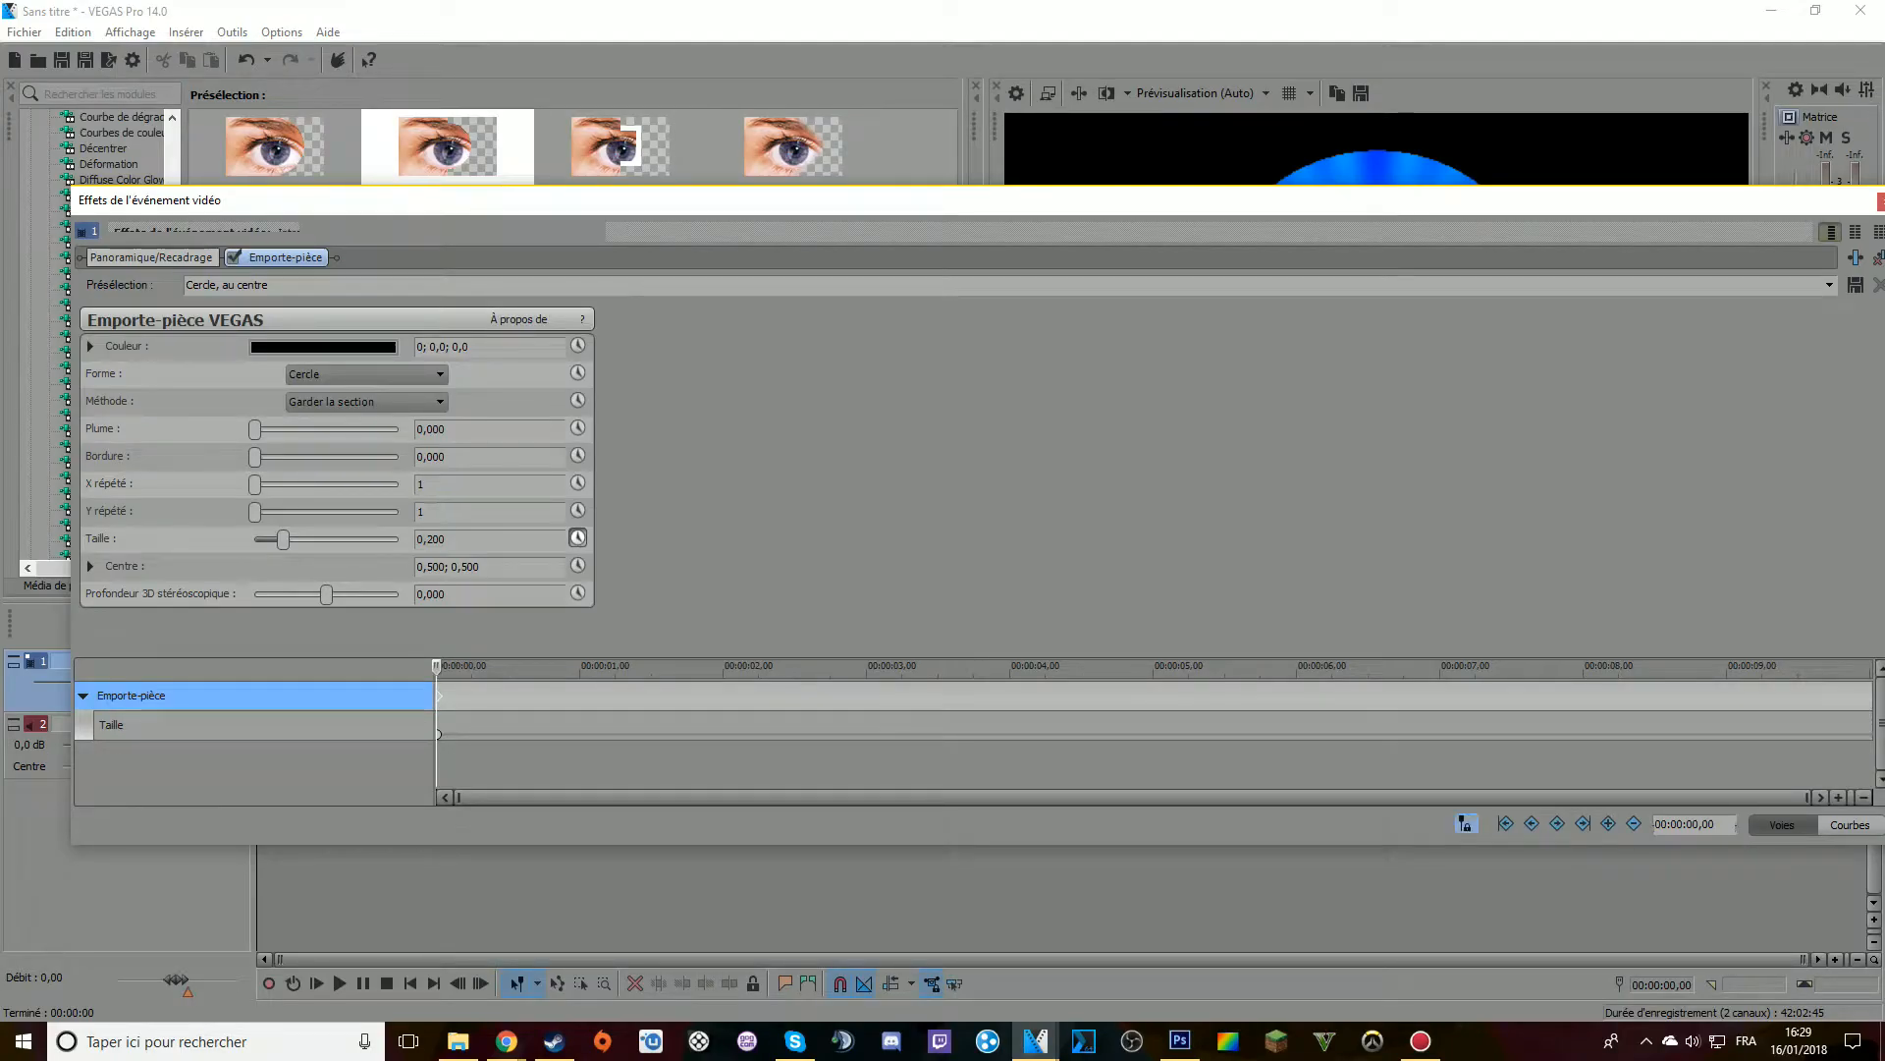
drag(884, 202, 804, 280)
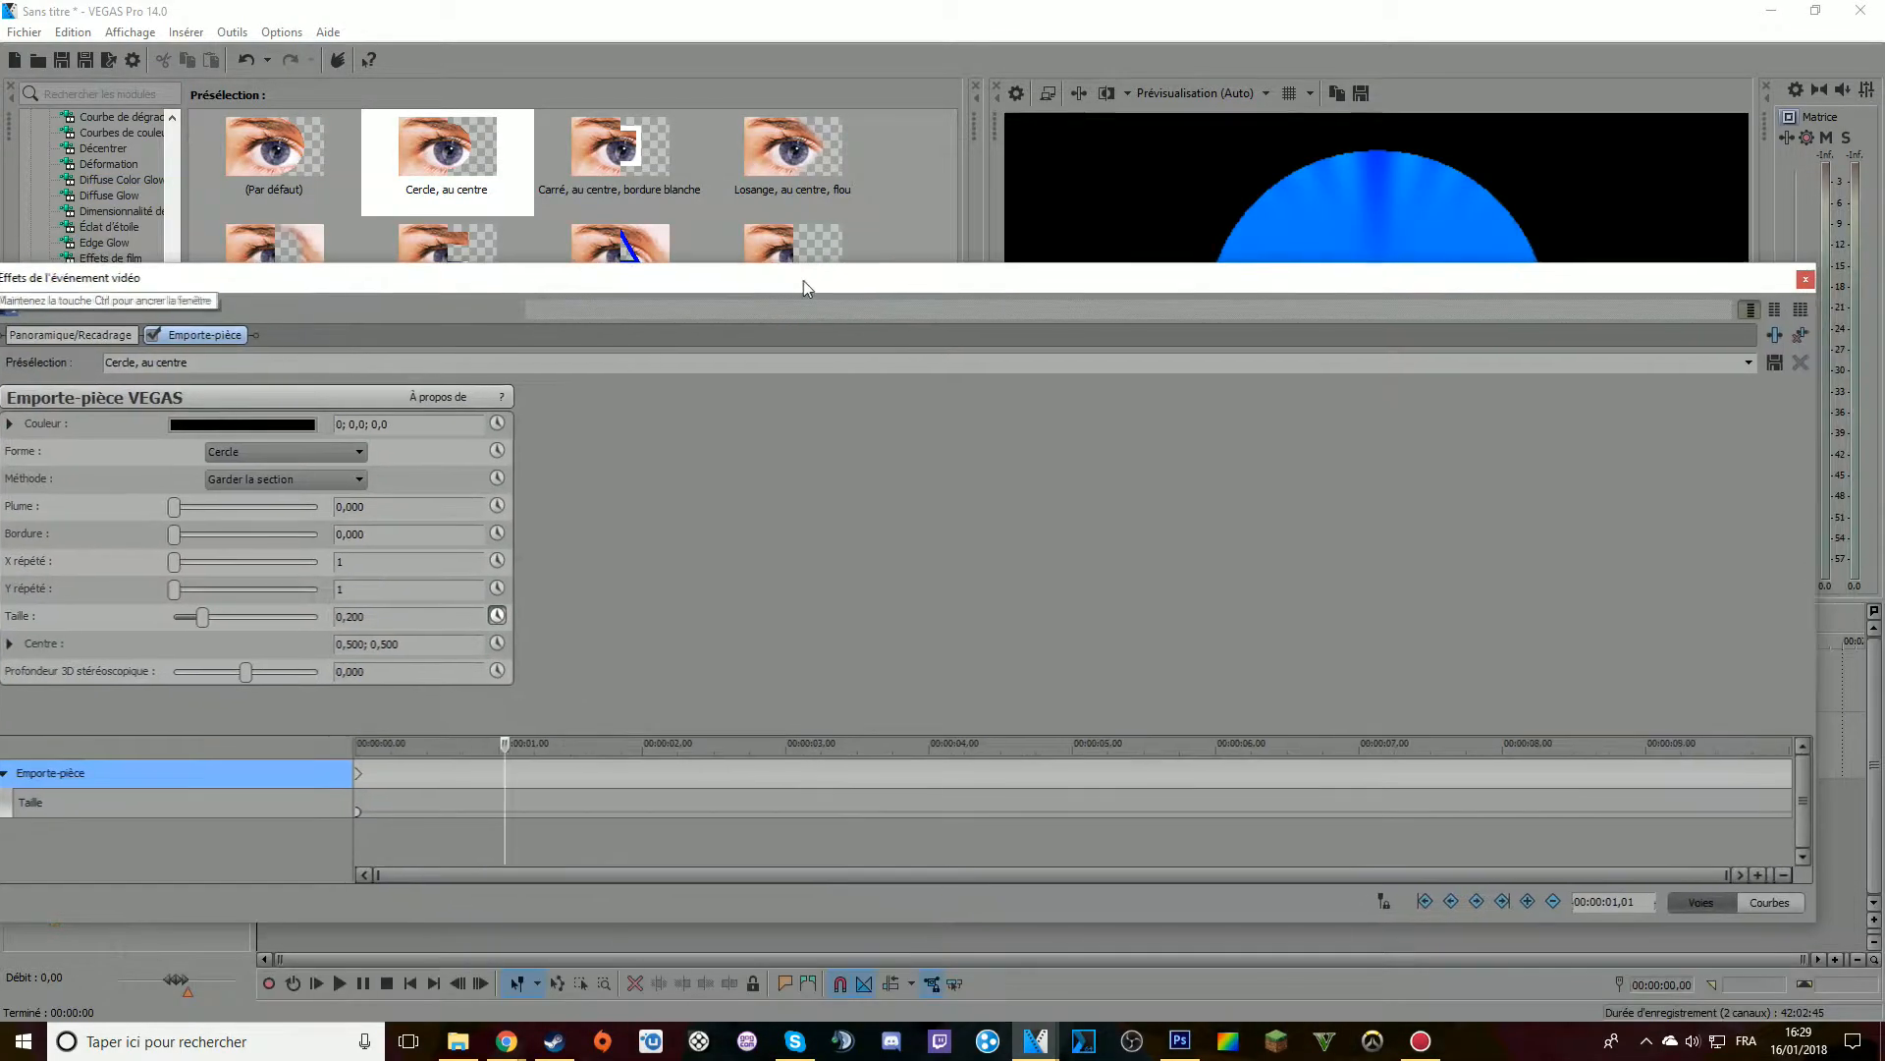
click(1381, 902)
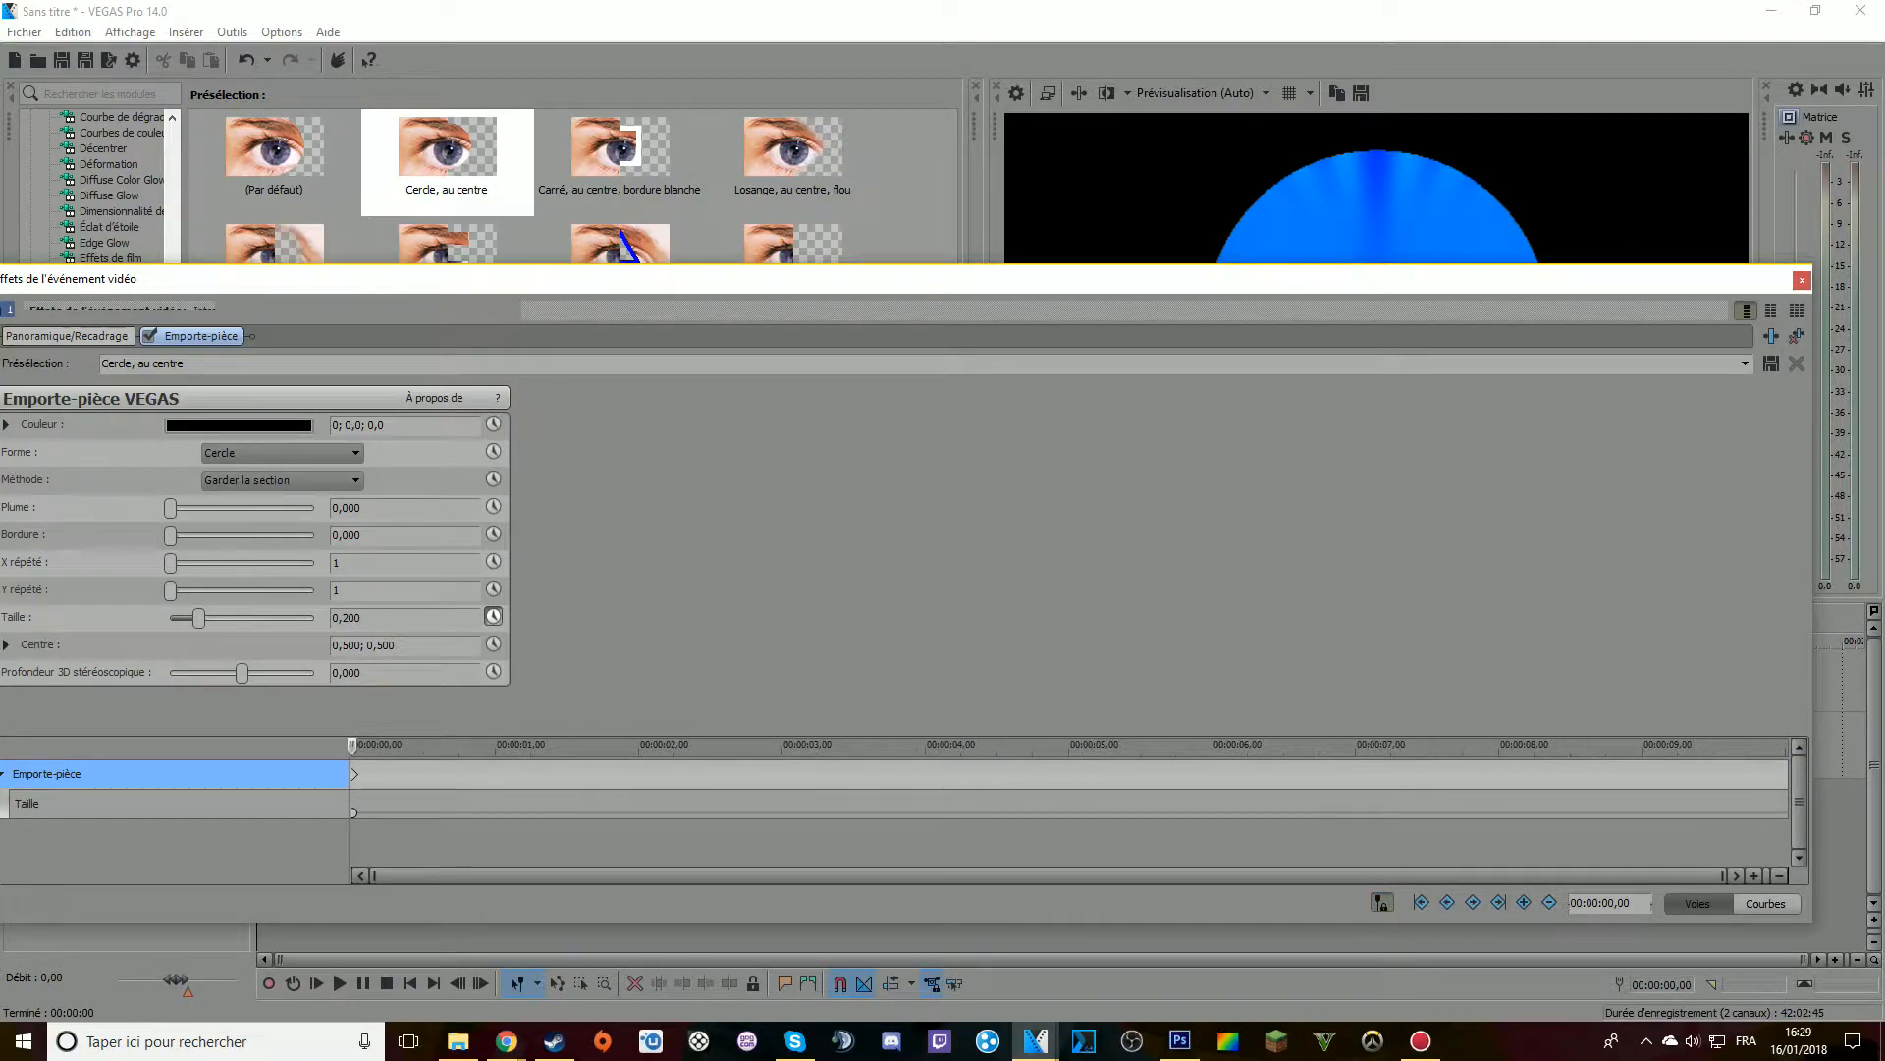
Preview the circle, move to 00:00:05,28 in the Emporte-pièce keyframe timeline and slightly increase the Taille value
key(space)
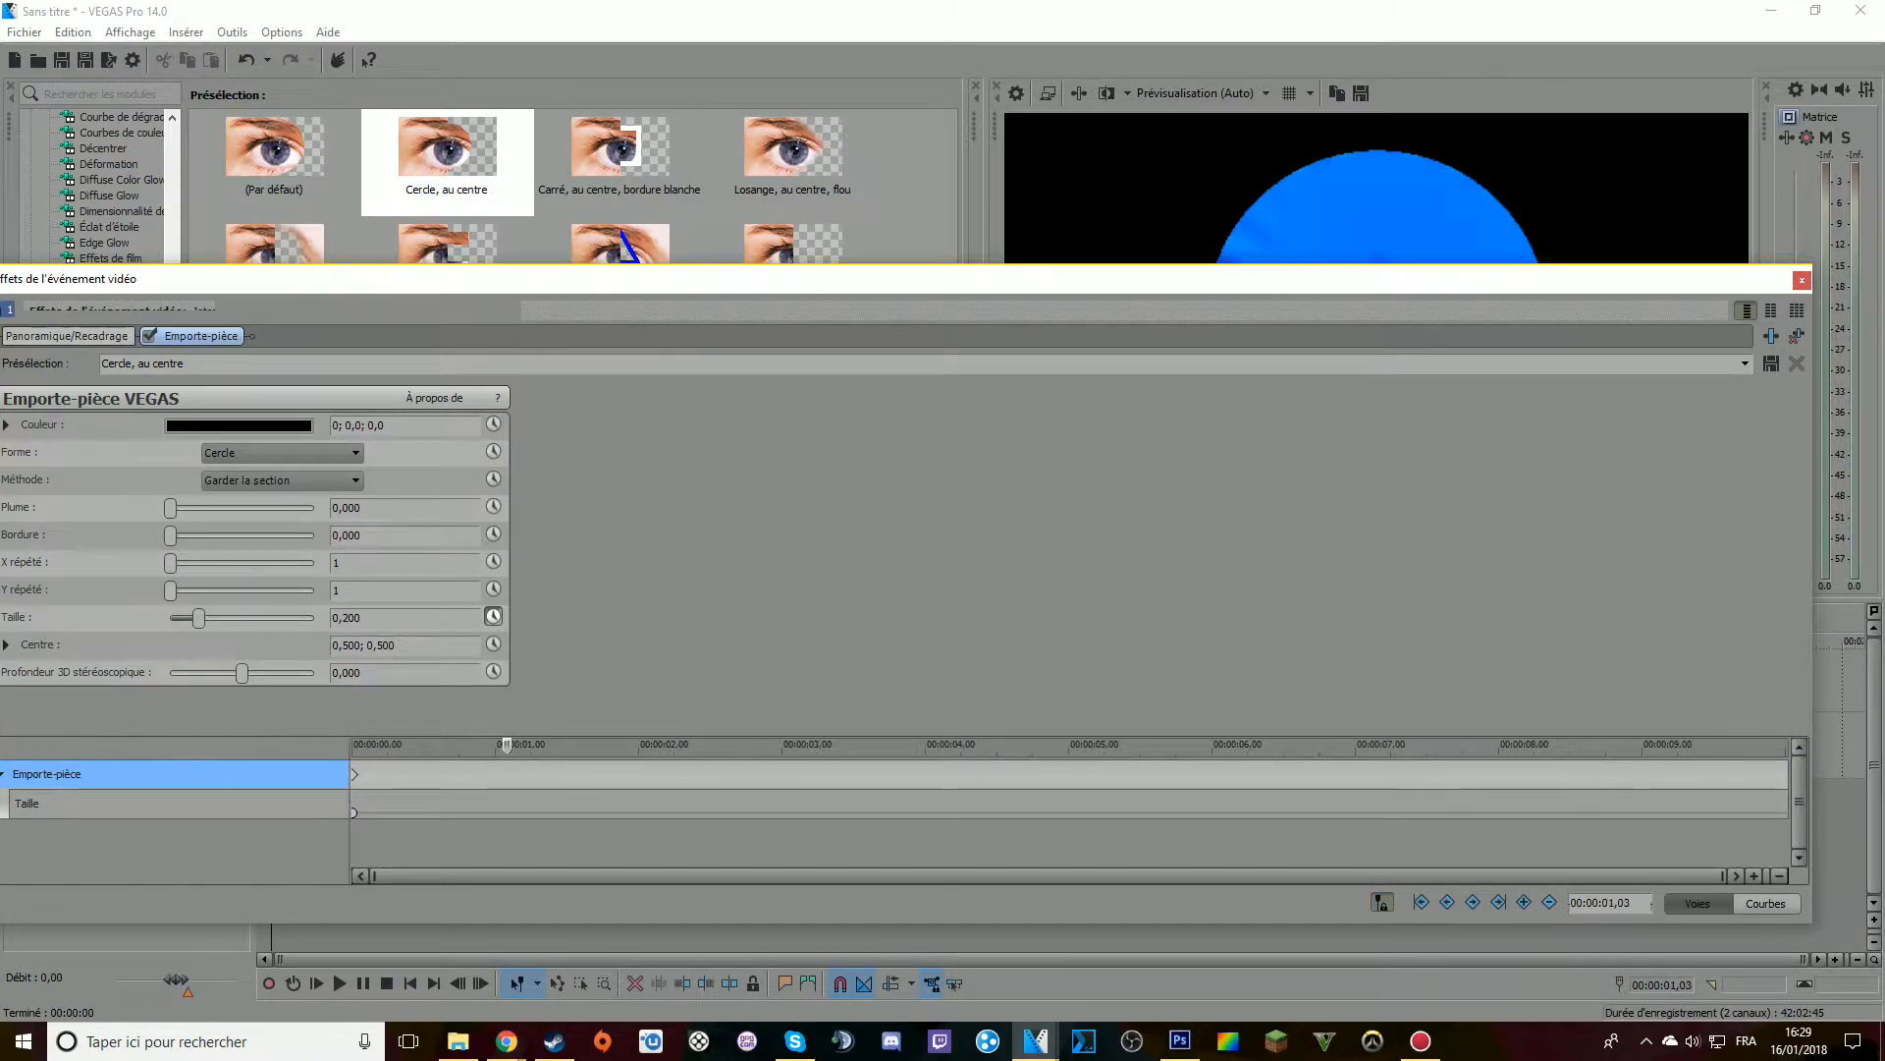
drag(908, 286, 1010, 341)
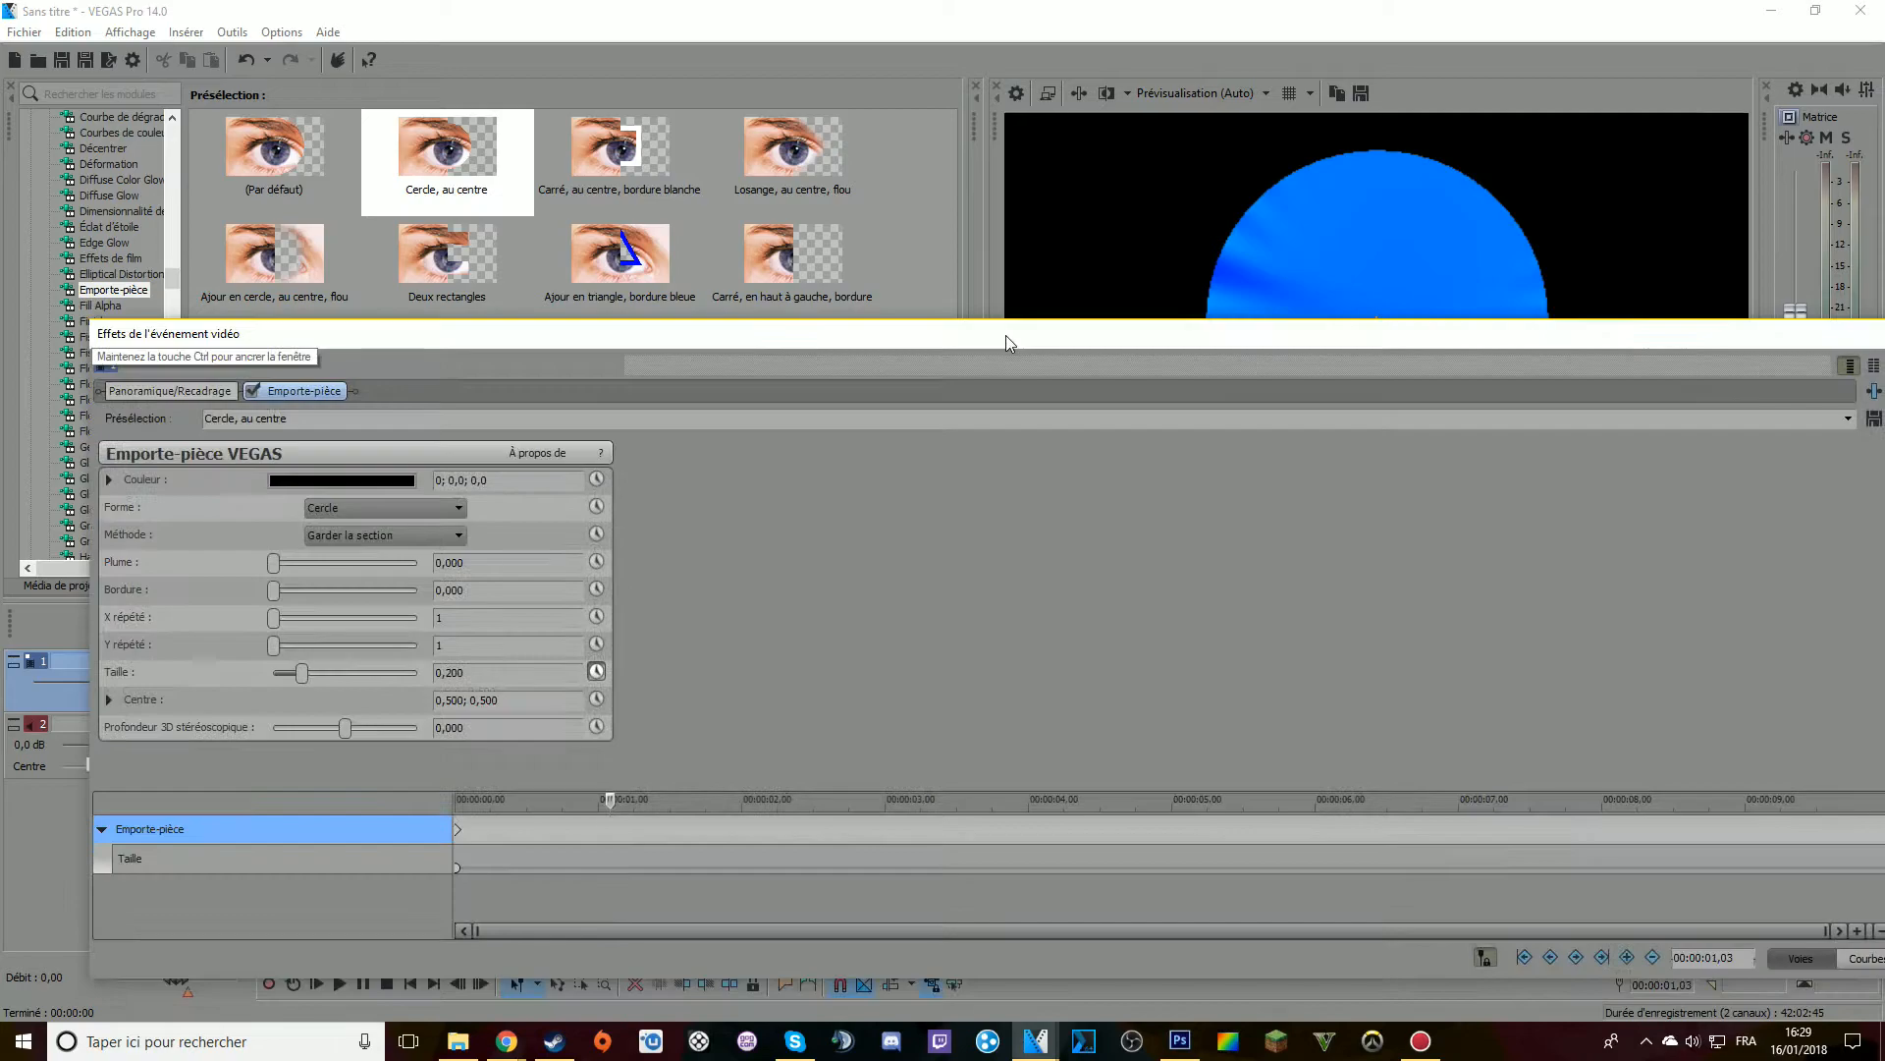
click(1307, 801)
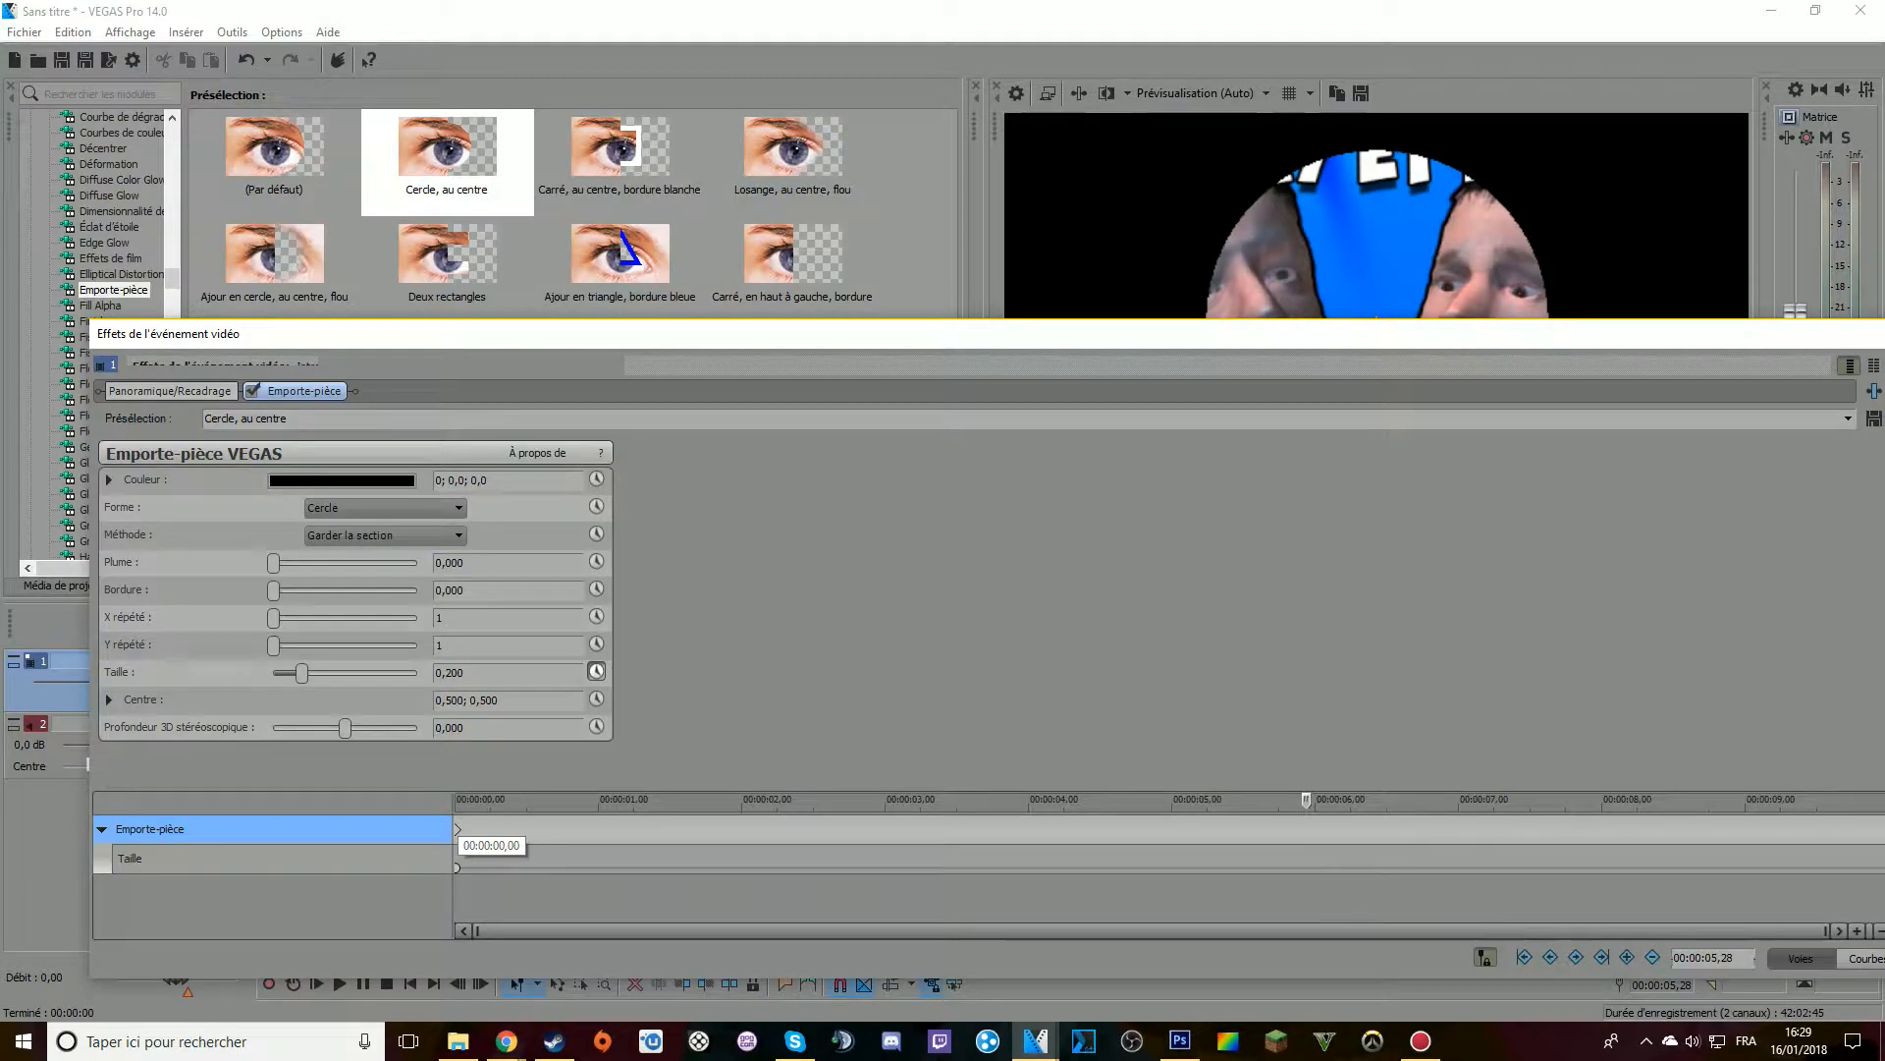
mouse_move(299, 672)
mouse_down()
mouse_move(341, 673)
mouse_move(305, 672)
mouse_up()
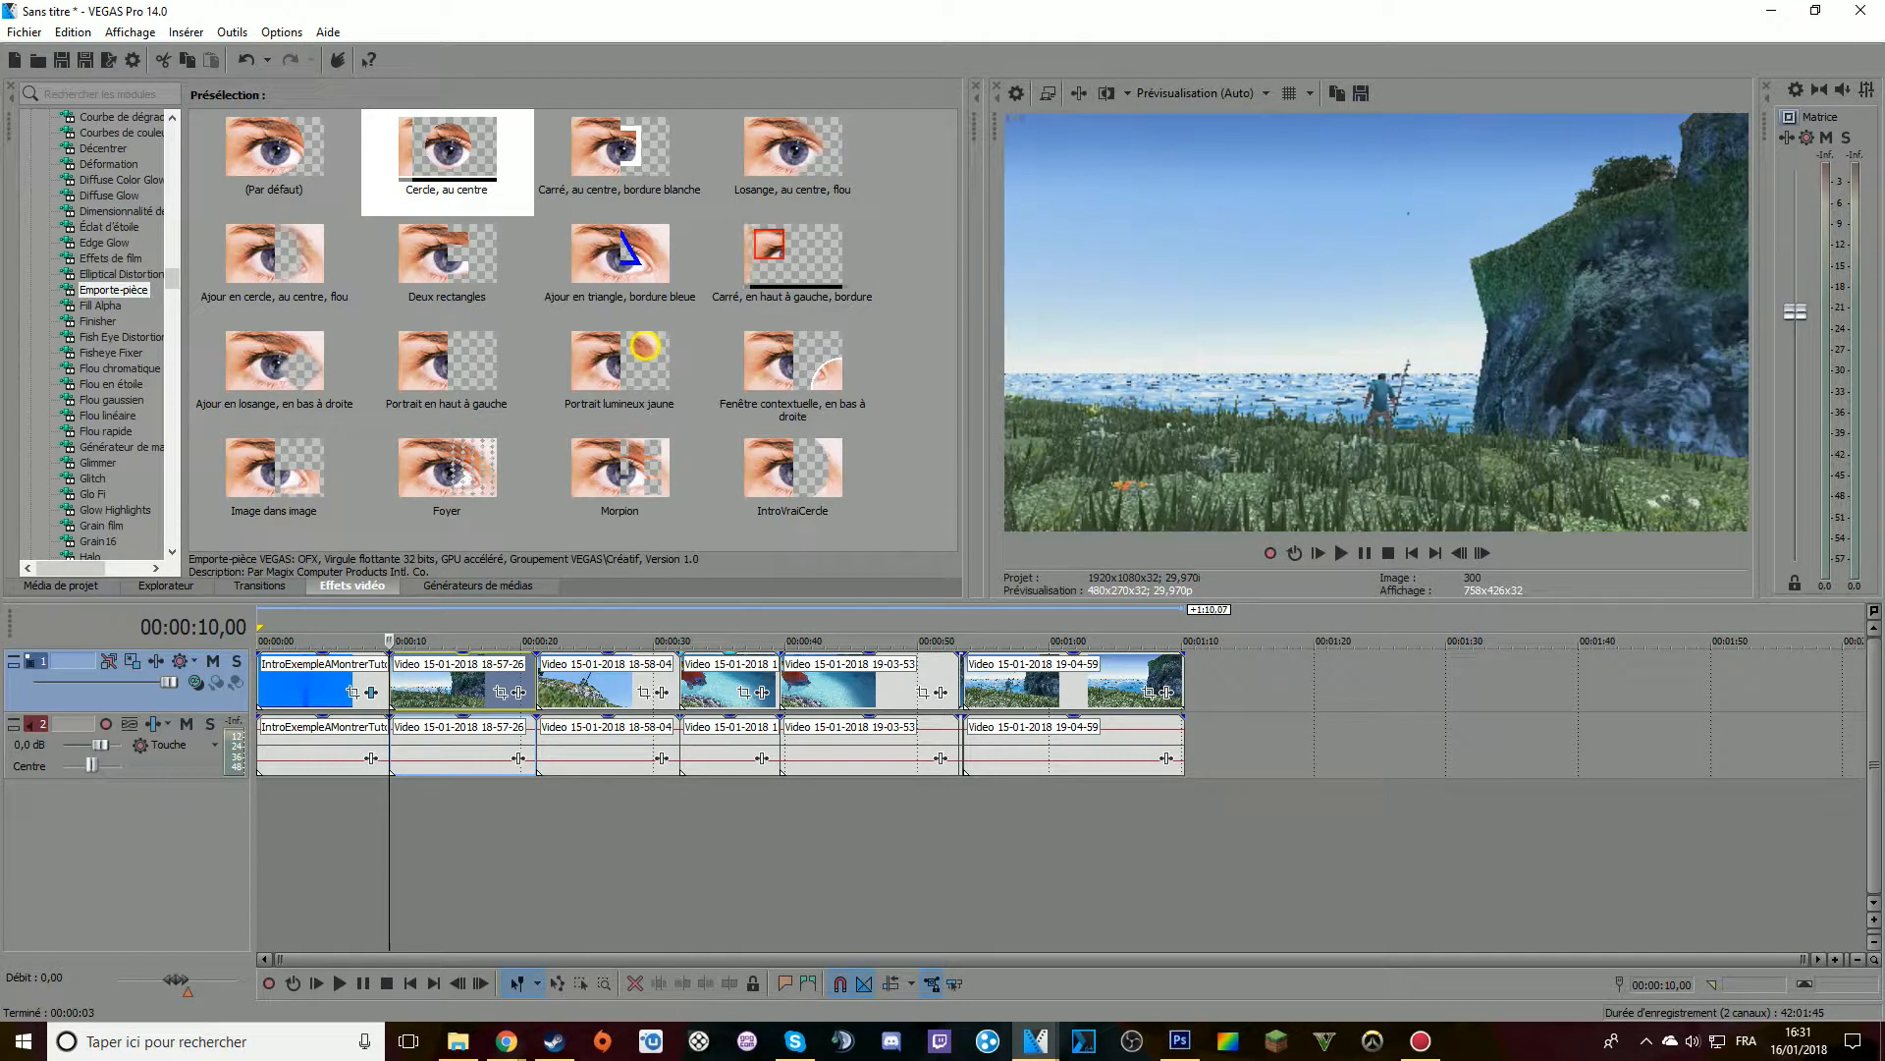
Step frame by frame to the cut between clips 18-57-26 and 18-58-04 at 00:00:21,05
key(ctrl+alt+Right)
scroll(968, 688, up, 6)
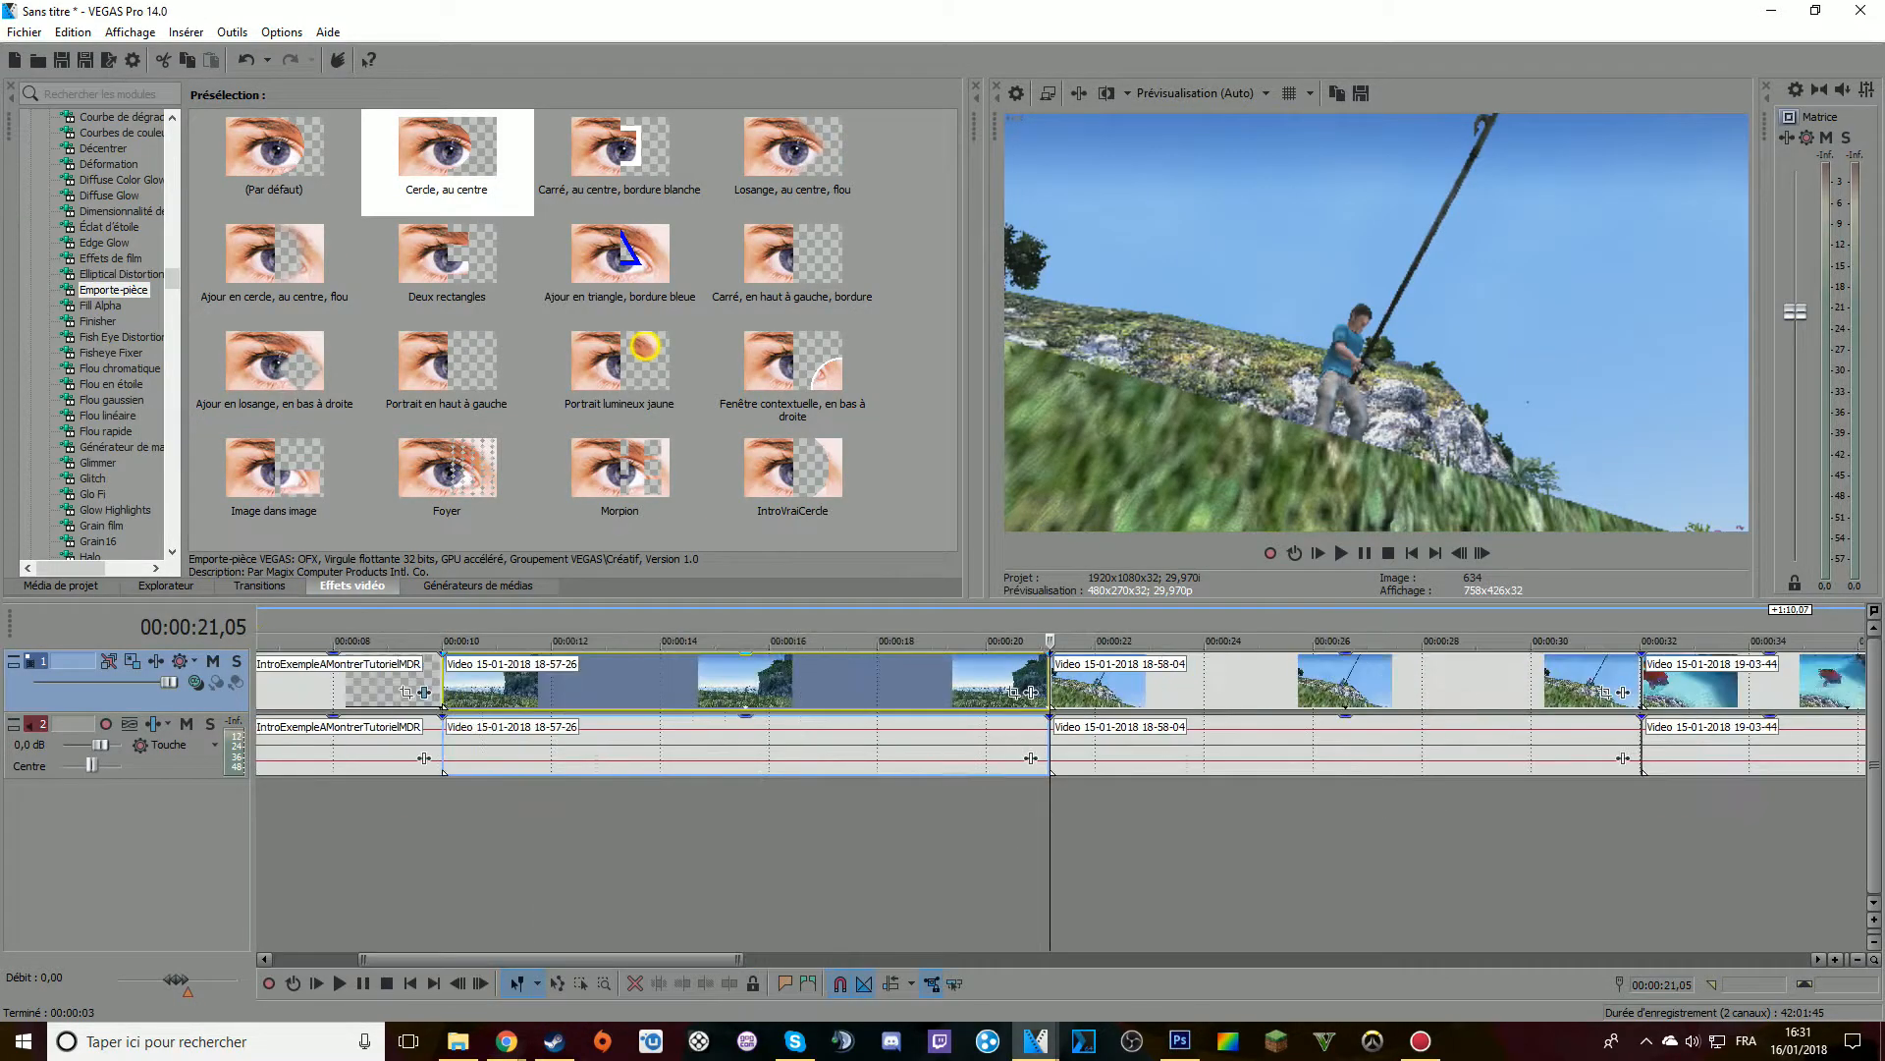
click(967, 685)
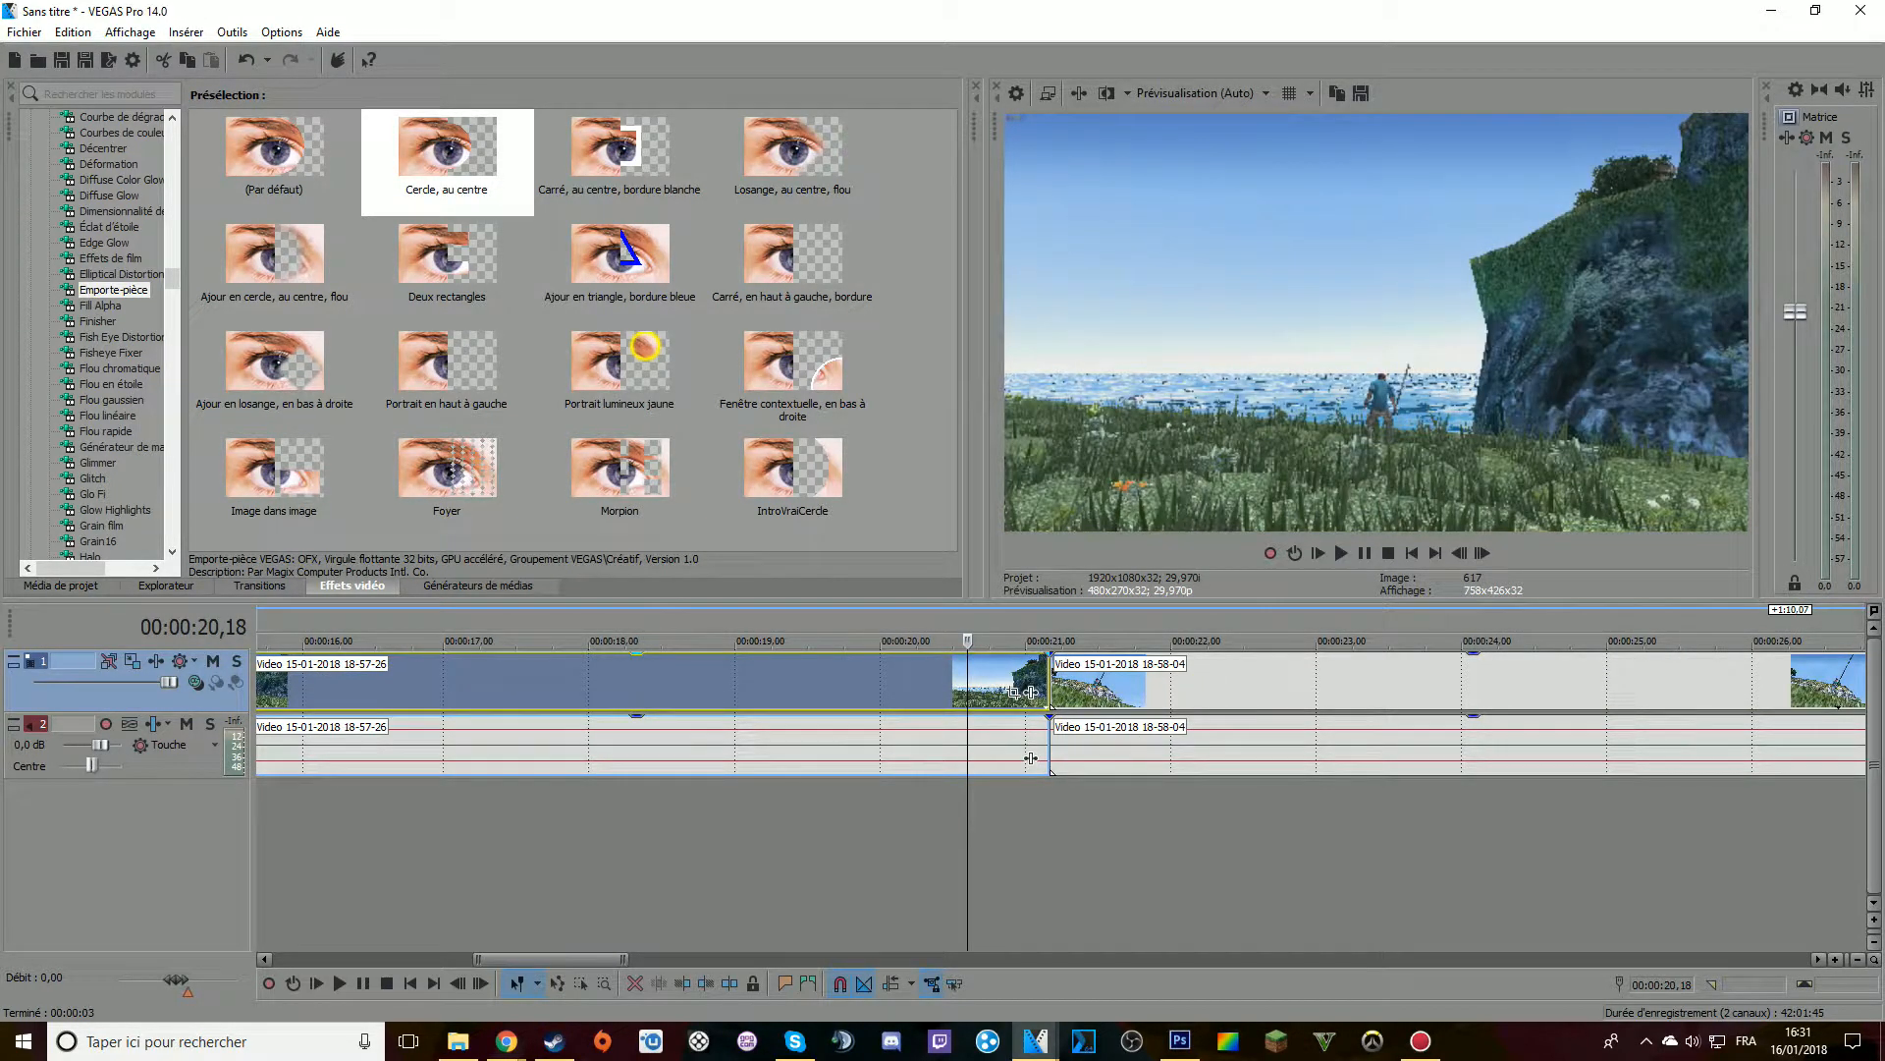
key(Right)
key(Right)
key(Right)
key(Right)
key(Right)
key(Right)
key(Right)
key(Right)
key(Right)
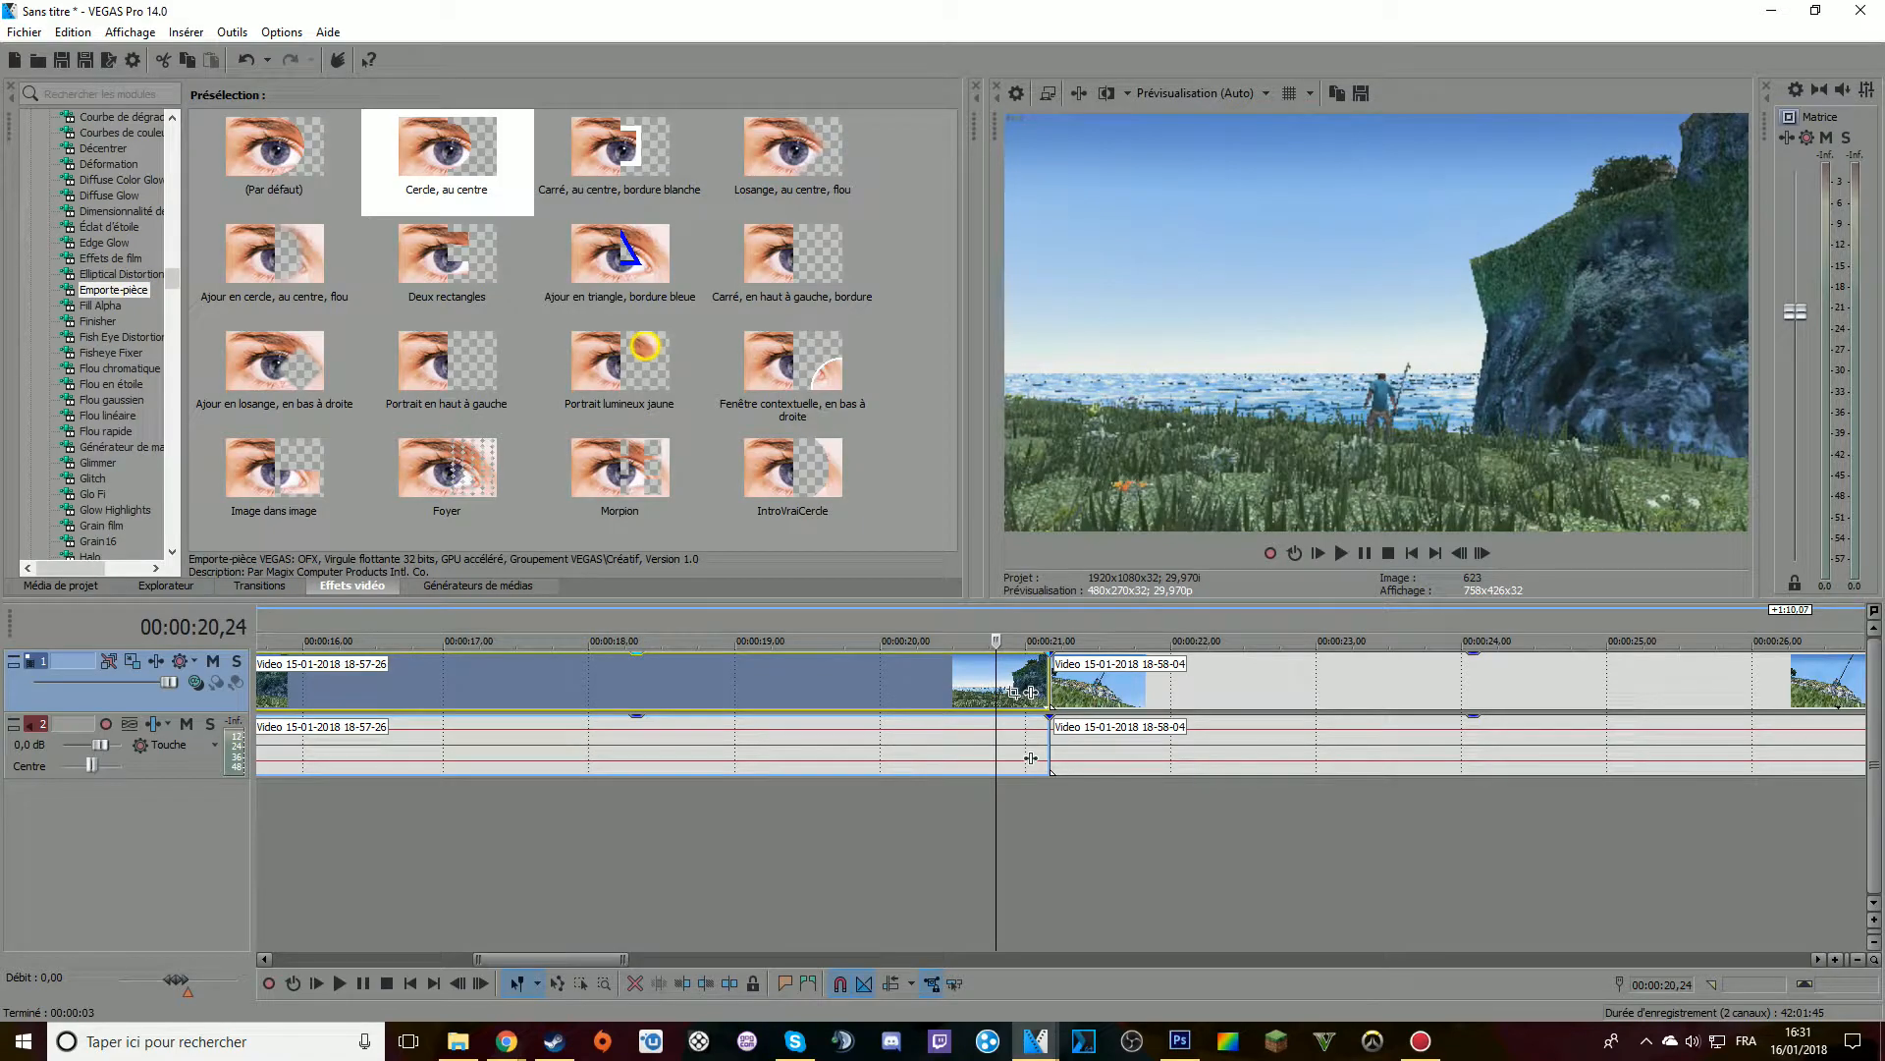
key(Right)
key(Right)
key(Right)
key(Right)
key(Right)
key(Right)
key(Right)
key(Right)
key(Right)
key(Right)
key(Right)
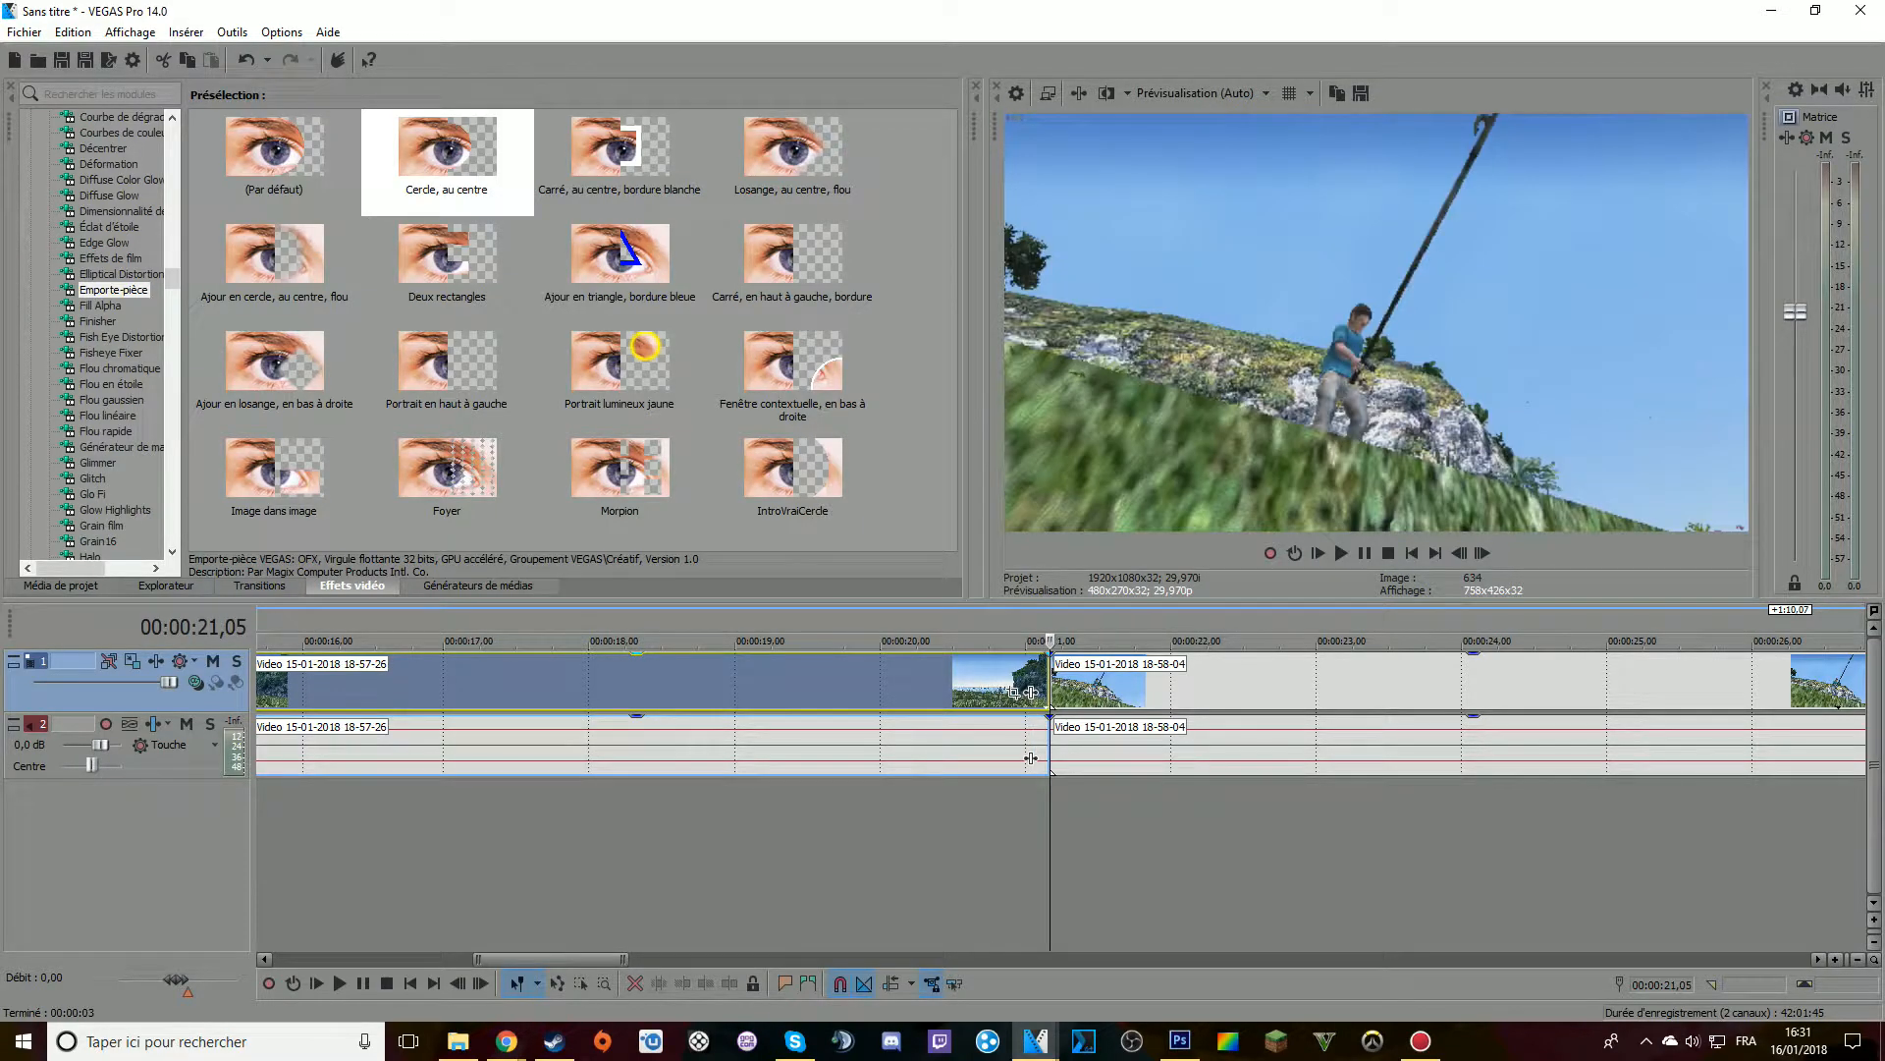
click(1055, 685)
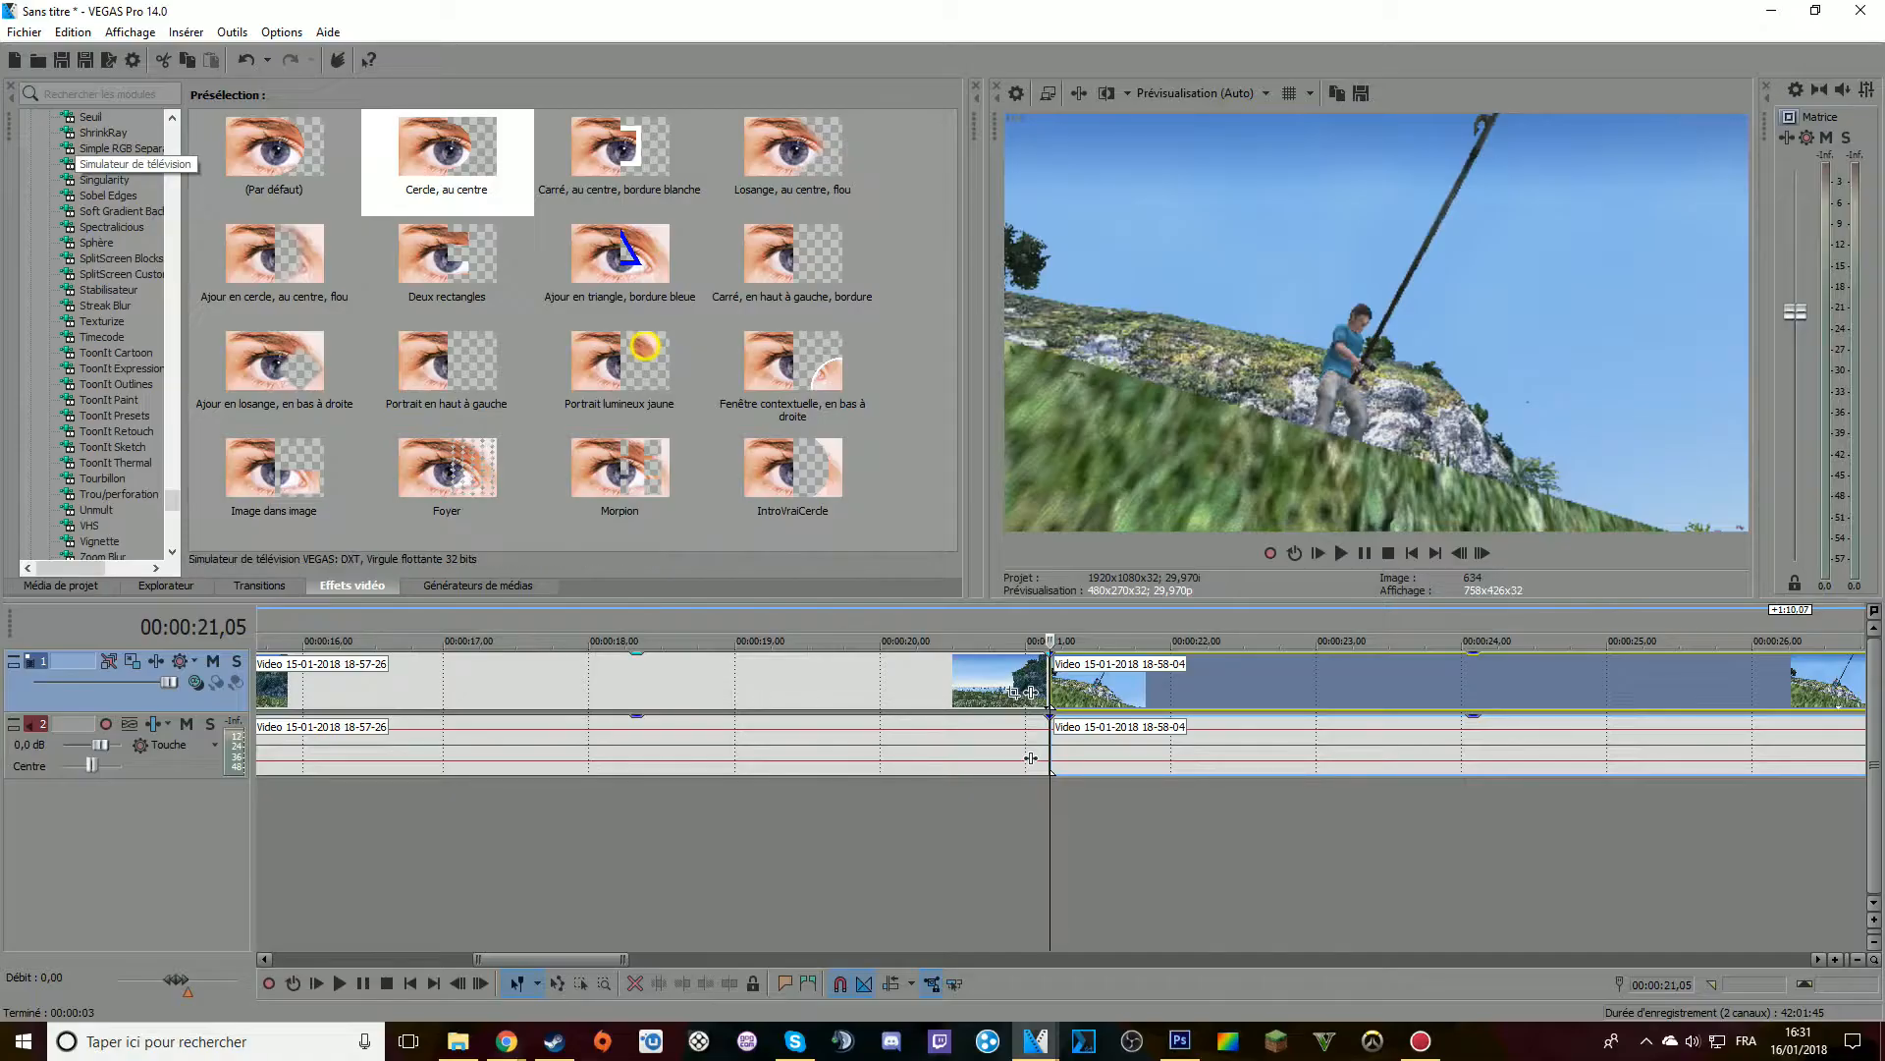
click(746, 418)
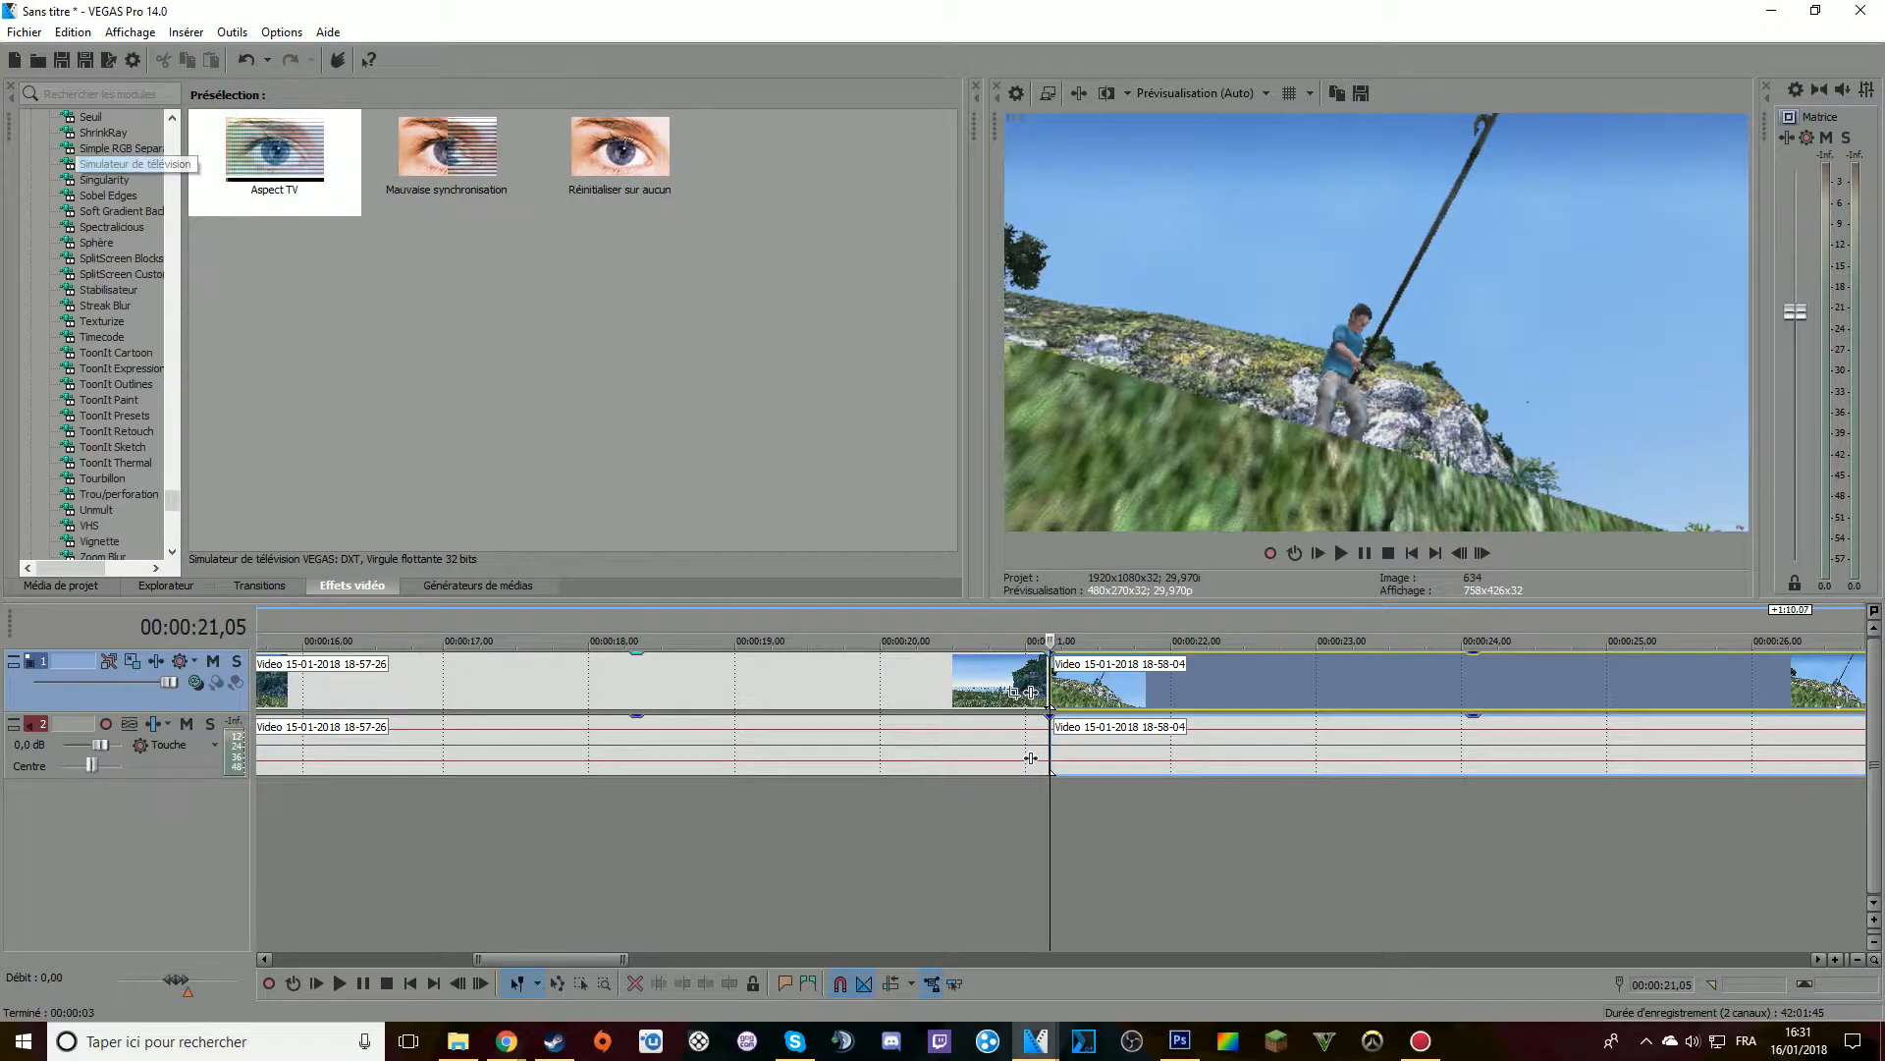
click(275, 152)
drag(1030, 693, 1030, 693)
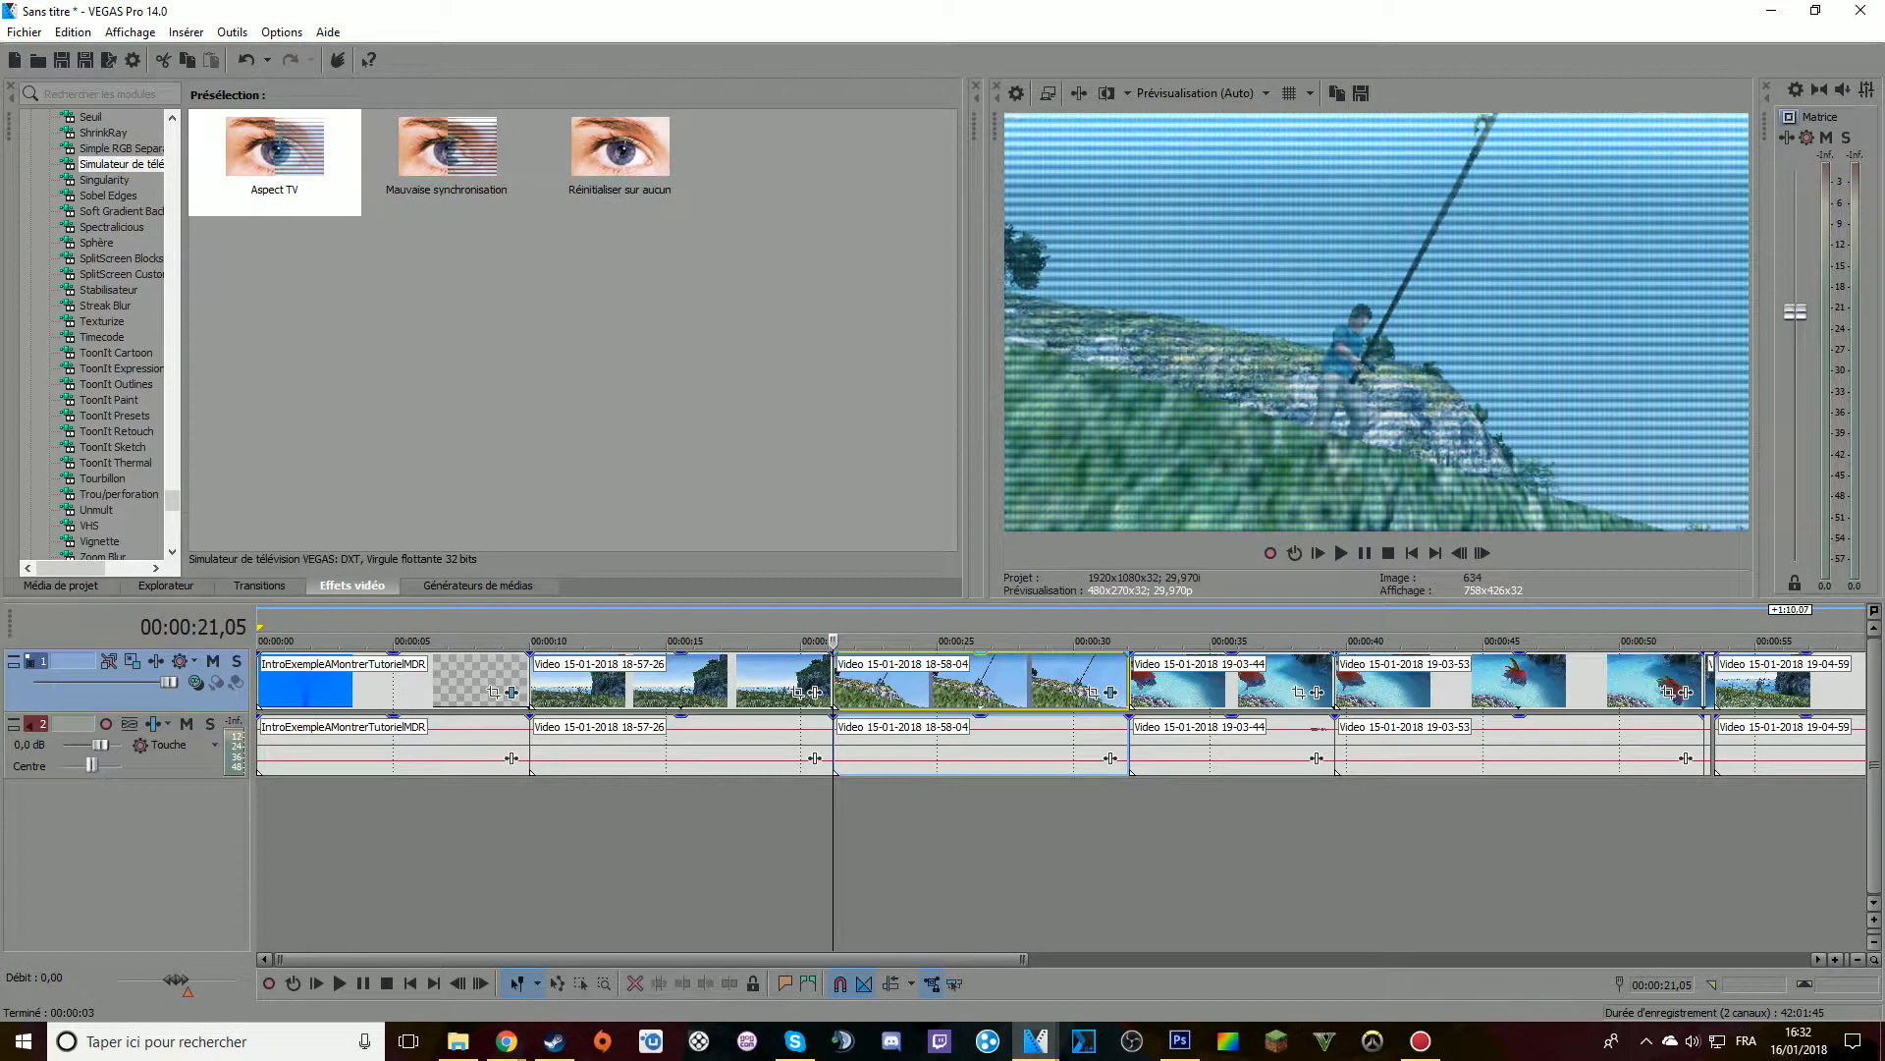
Open the 18-58-04 clip's effect settings and switch the Simulateur de télévision effect off and on to compare the preview
click(1111, 692)
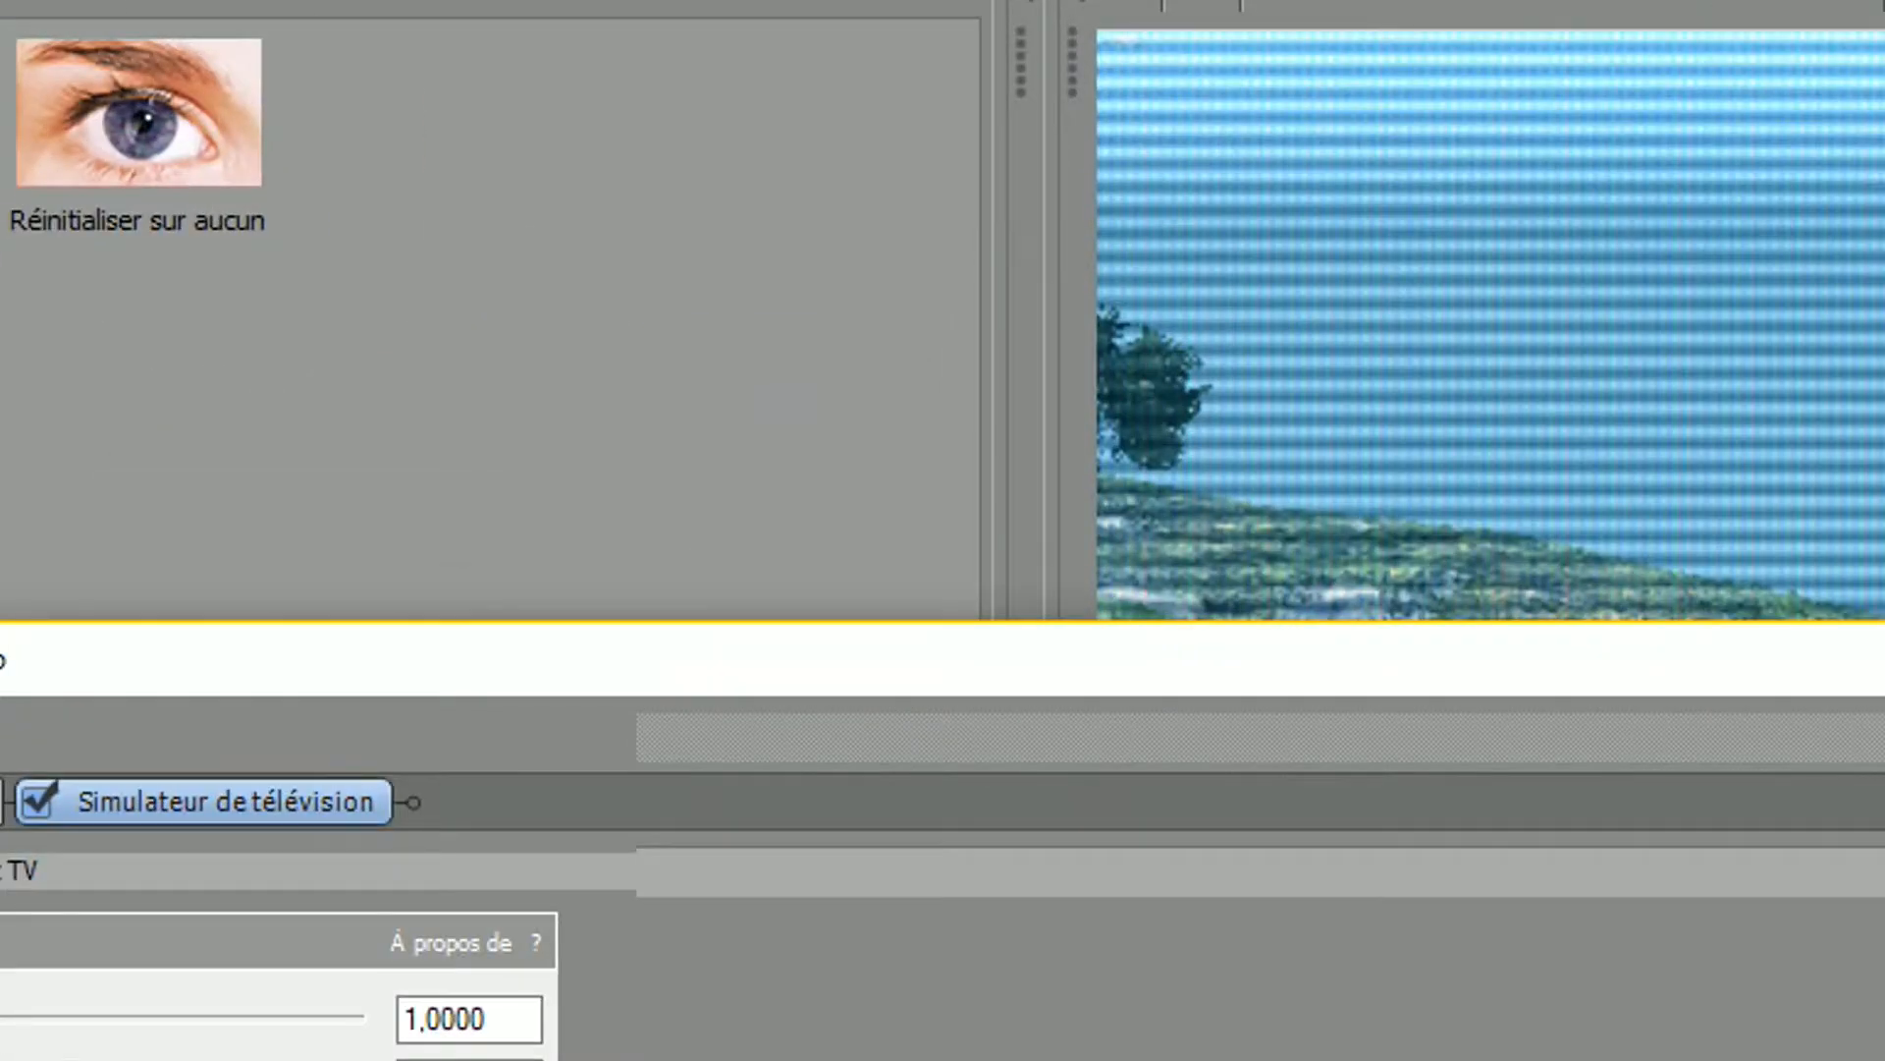
click(580, 423)
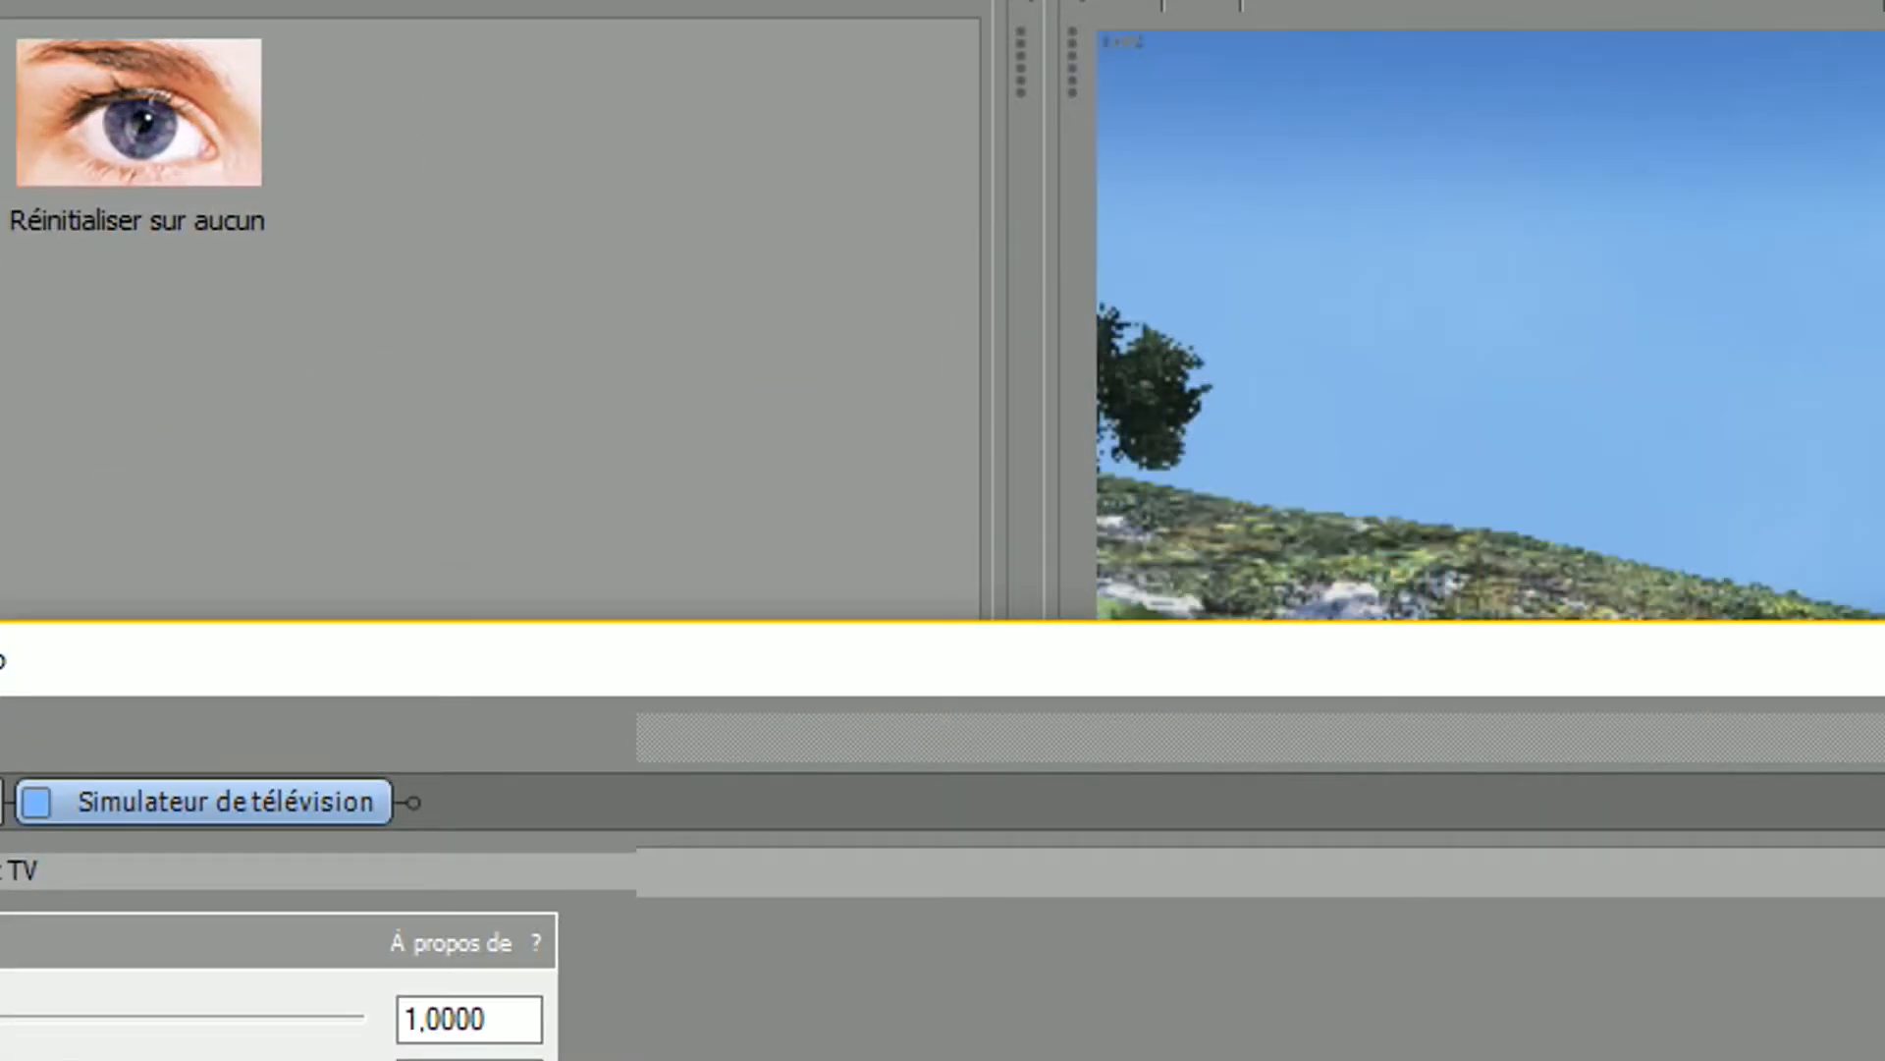
click(36, 802)
click(37, 801)
click(37, 801)
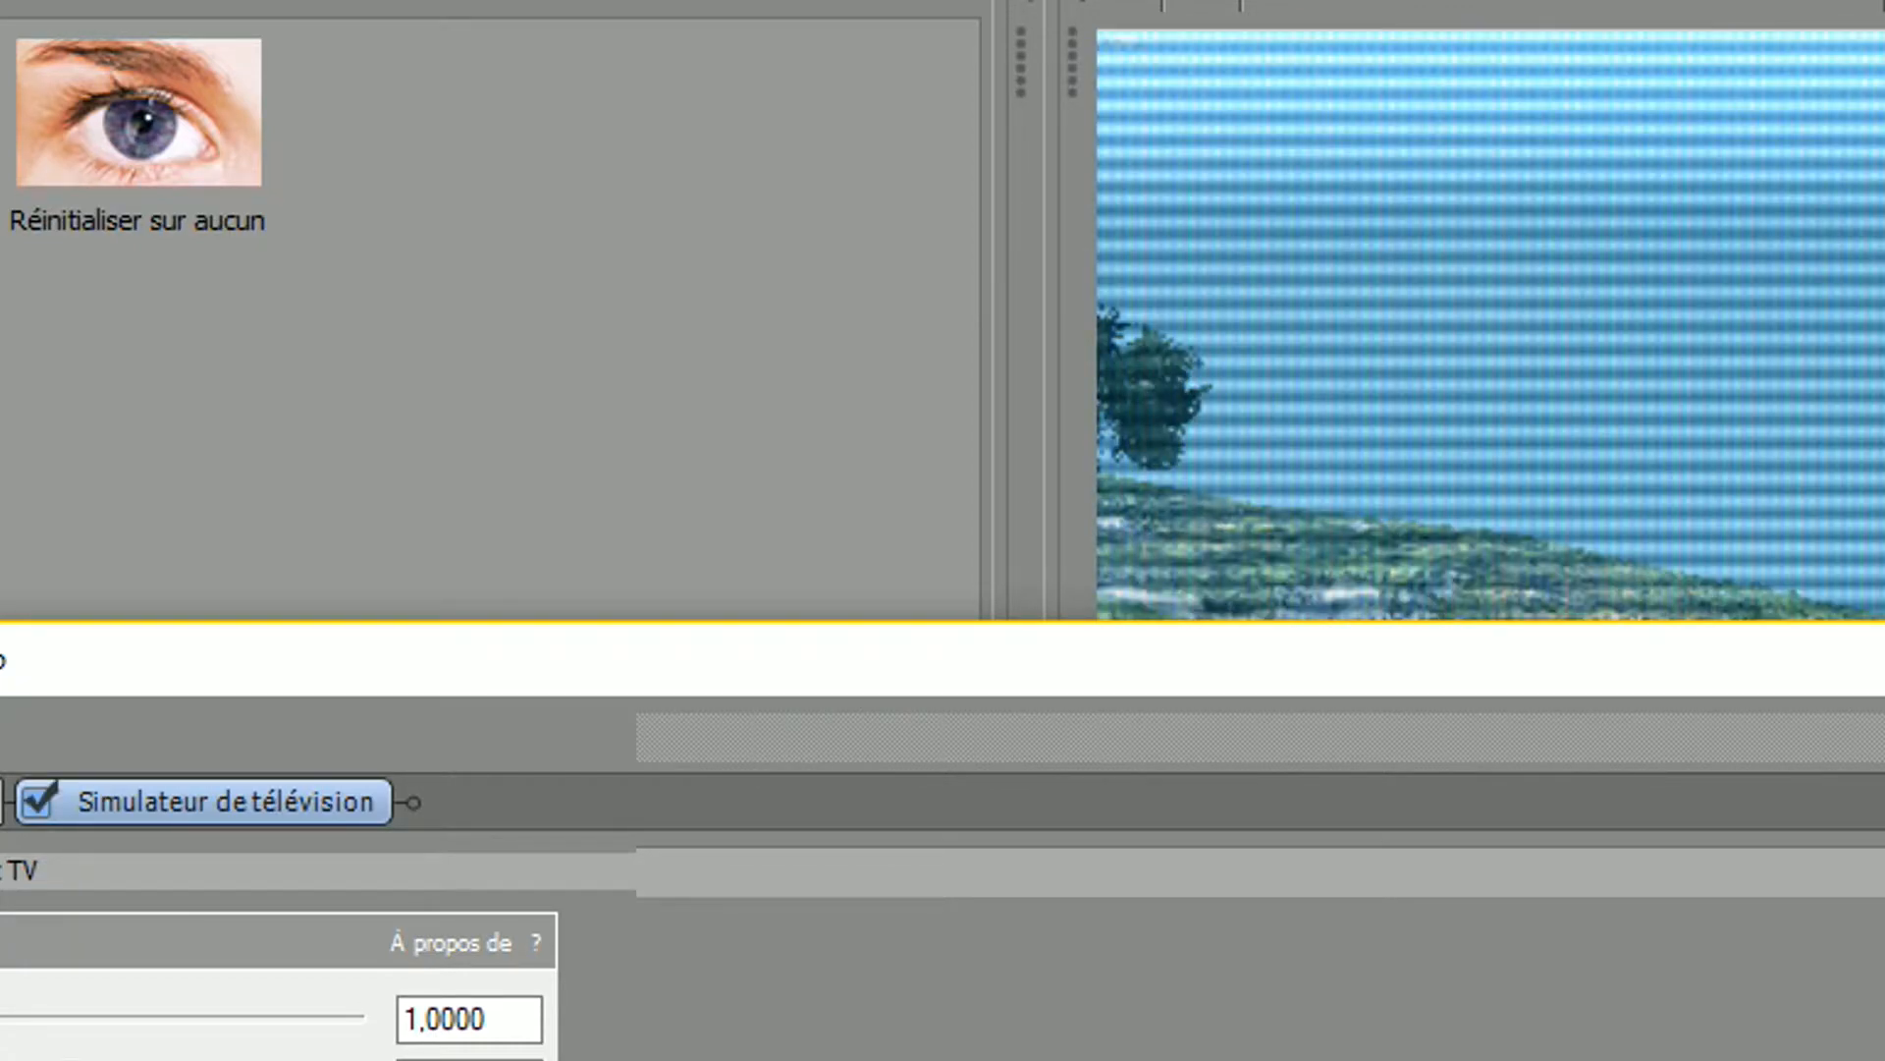
Remove the Simulateur de télévision effect from the 18-58-04 clip and close its effect settings
drag(688, 355, 307, 368)
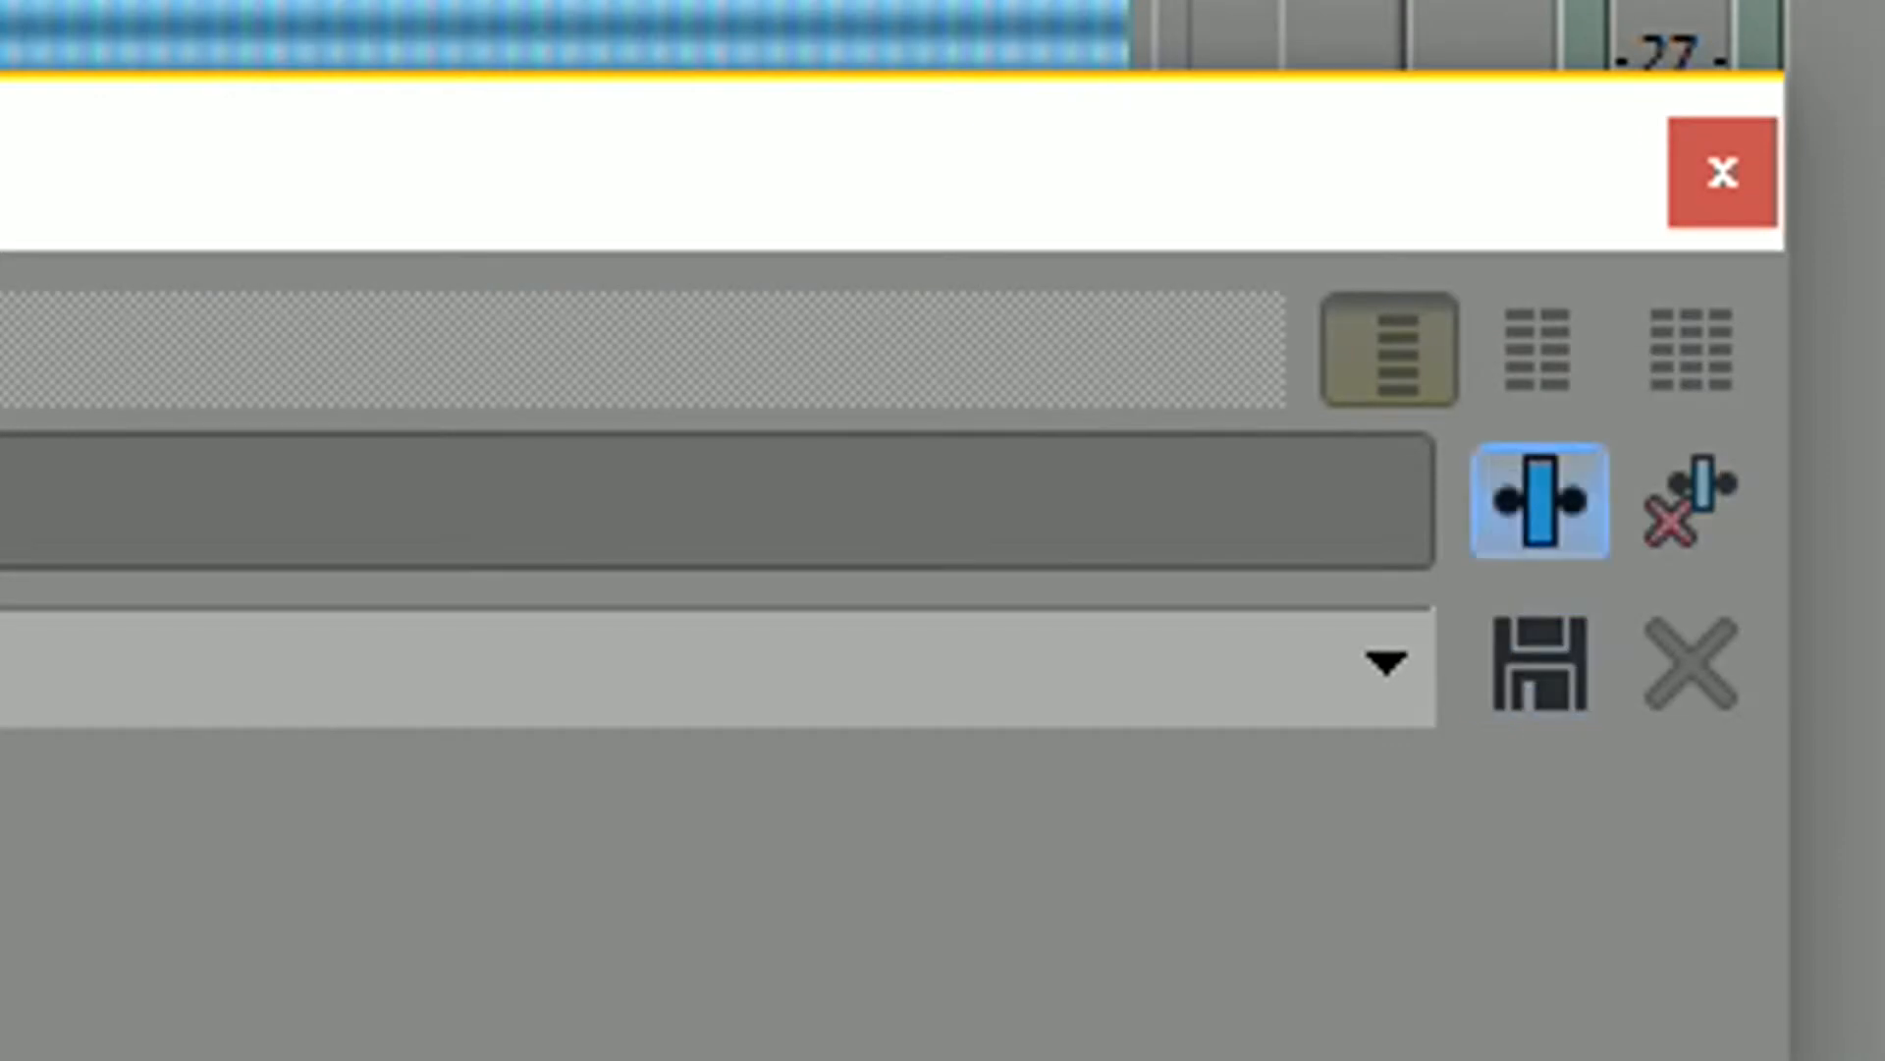
click(1844, 424)
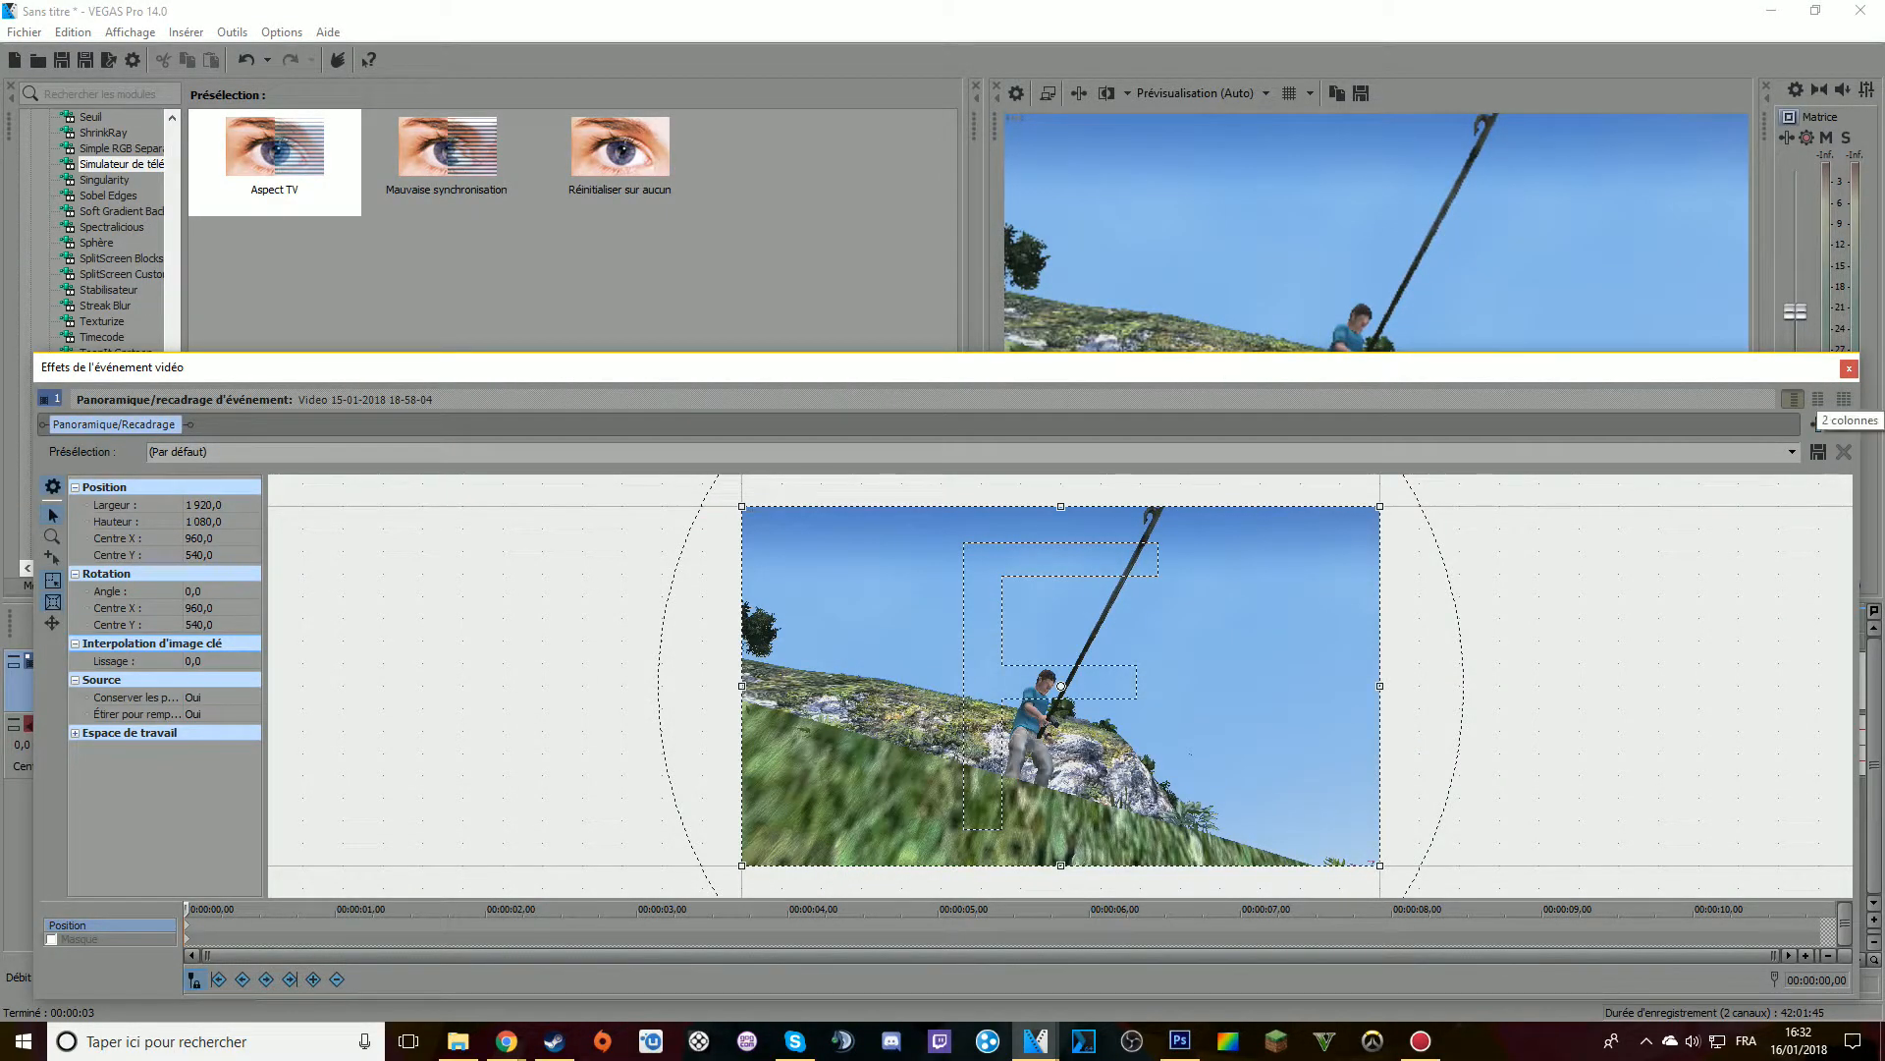
click(1849, 369)
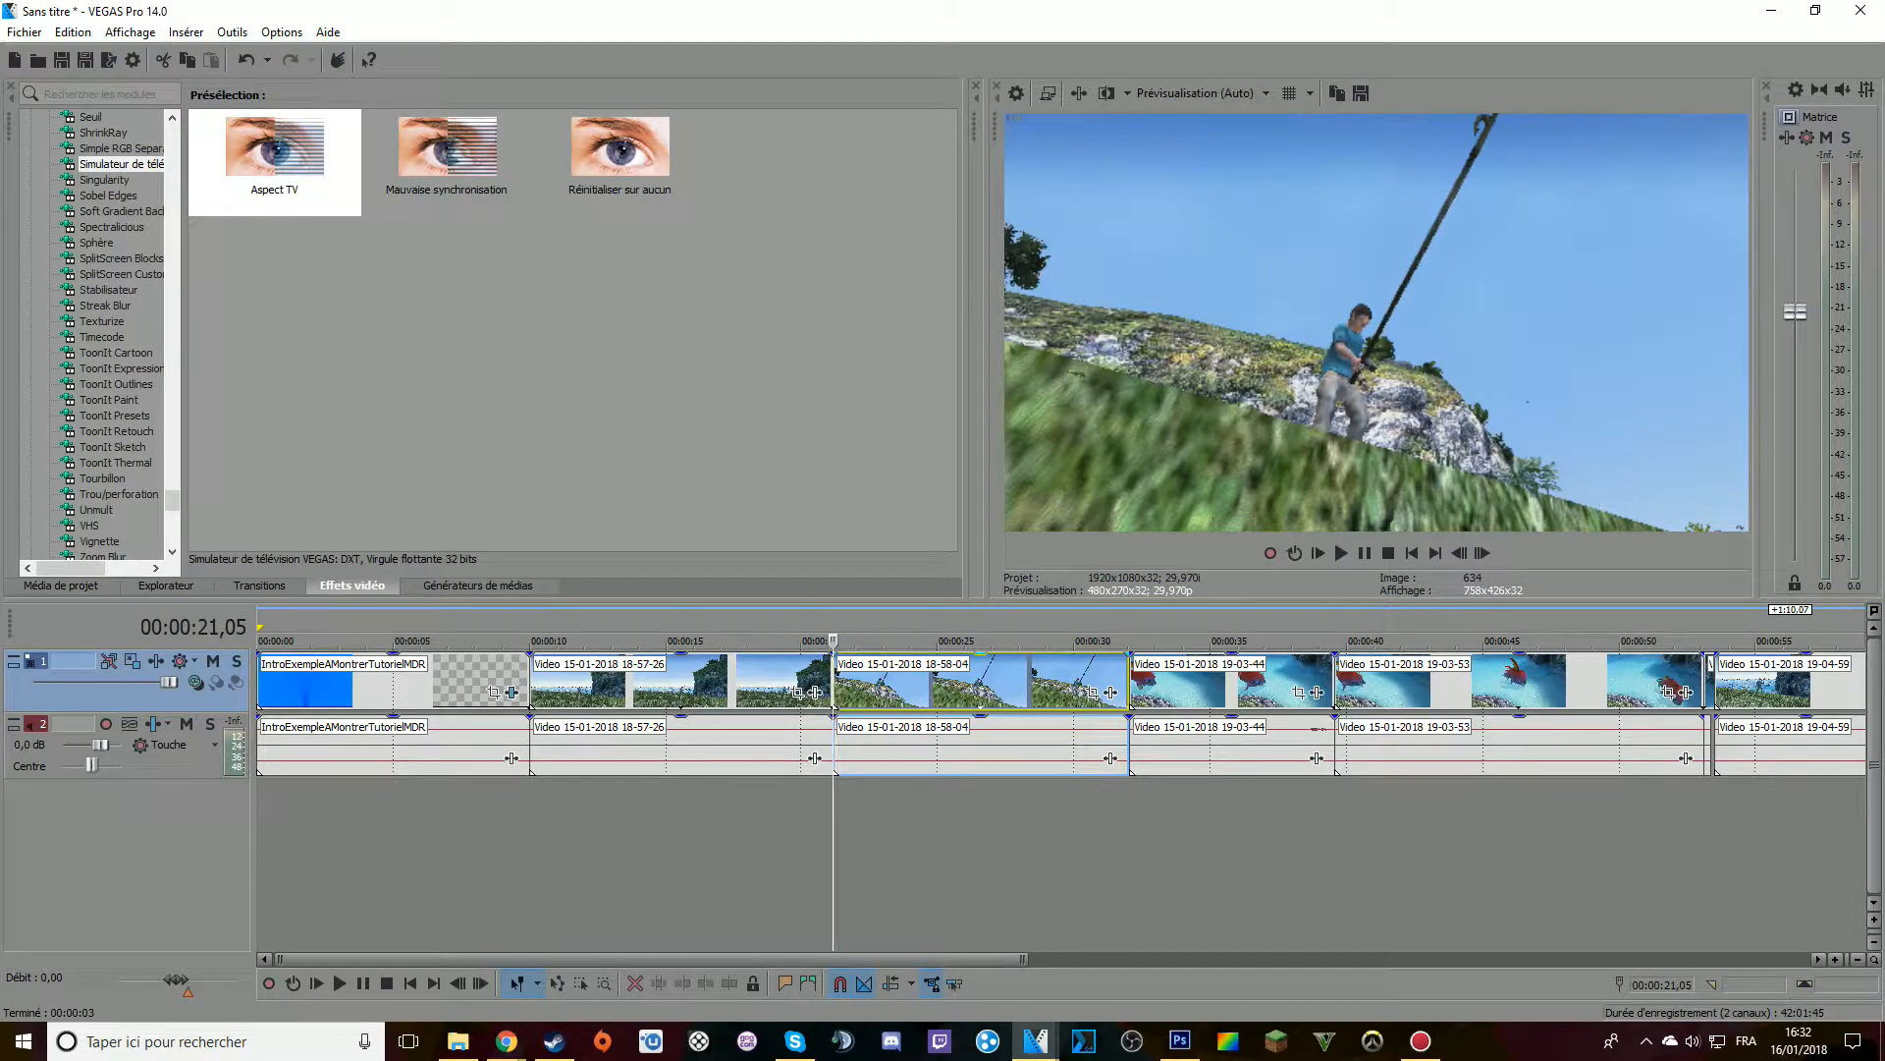
Overlap the start of clip 18-58-04 with the end of clip 18-57-26 by 15 frames, and place the cursor at 00:00:20,20
scroll(1130, 688, up, 3)
drag(1218, 687, 1181, 687)
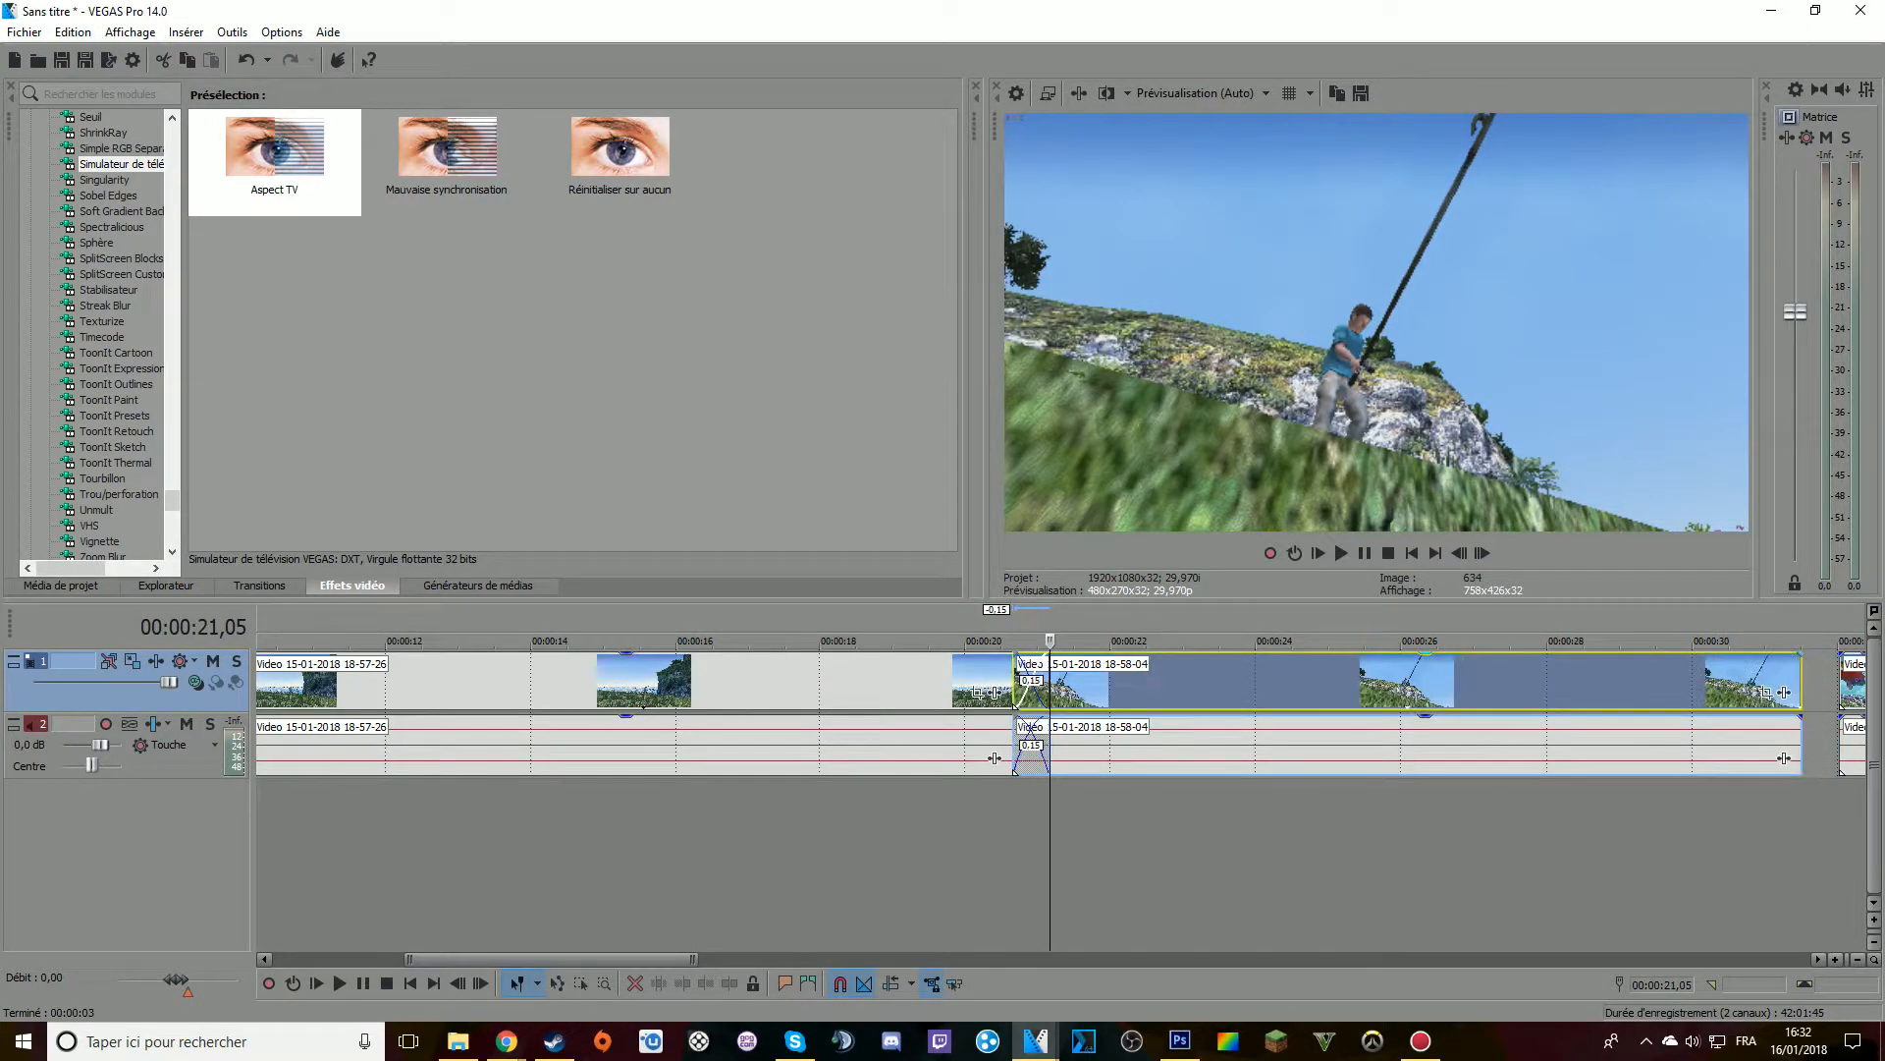
click(1014, 687)
click(1015, 687)
scroll(1015, 687, up, 3)
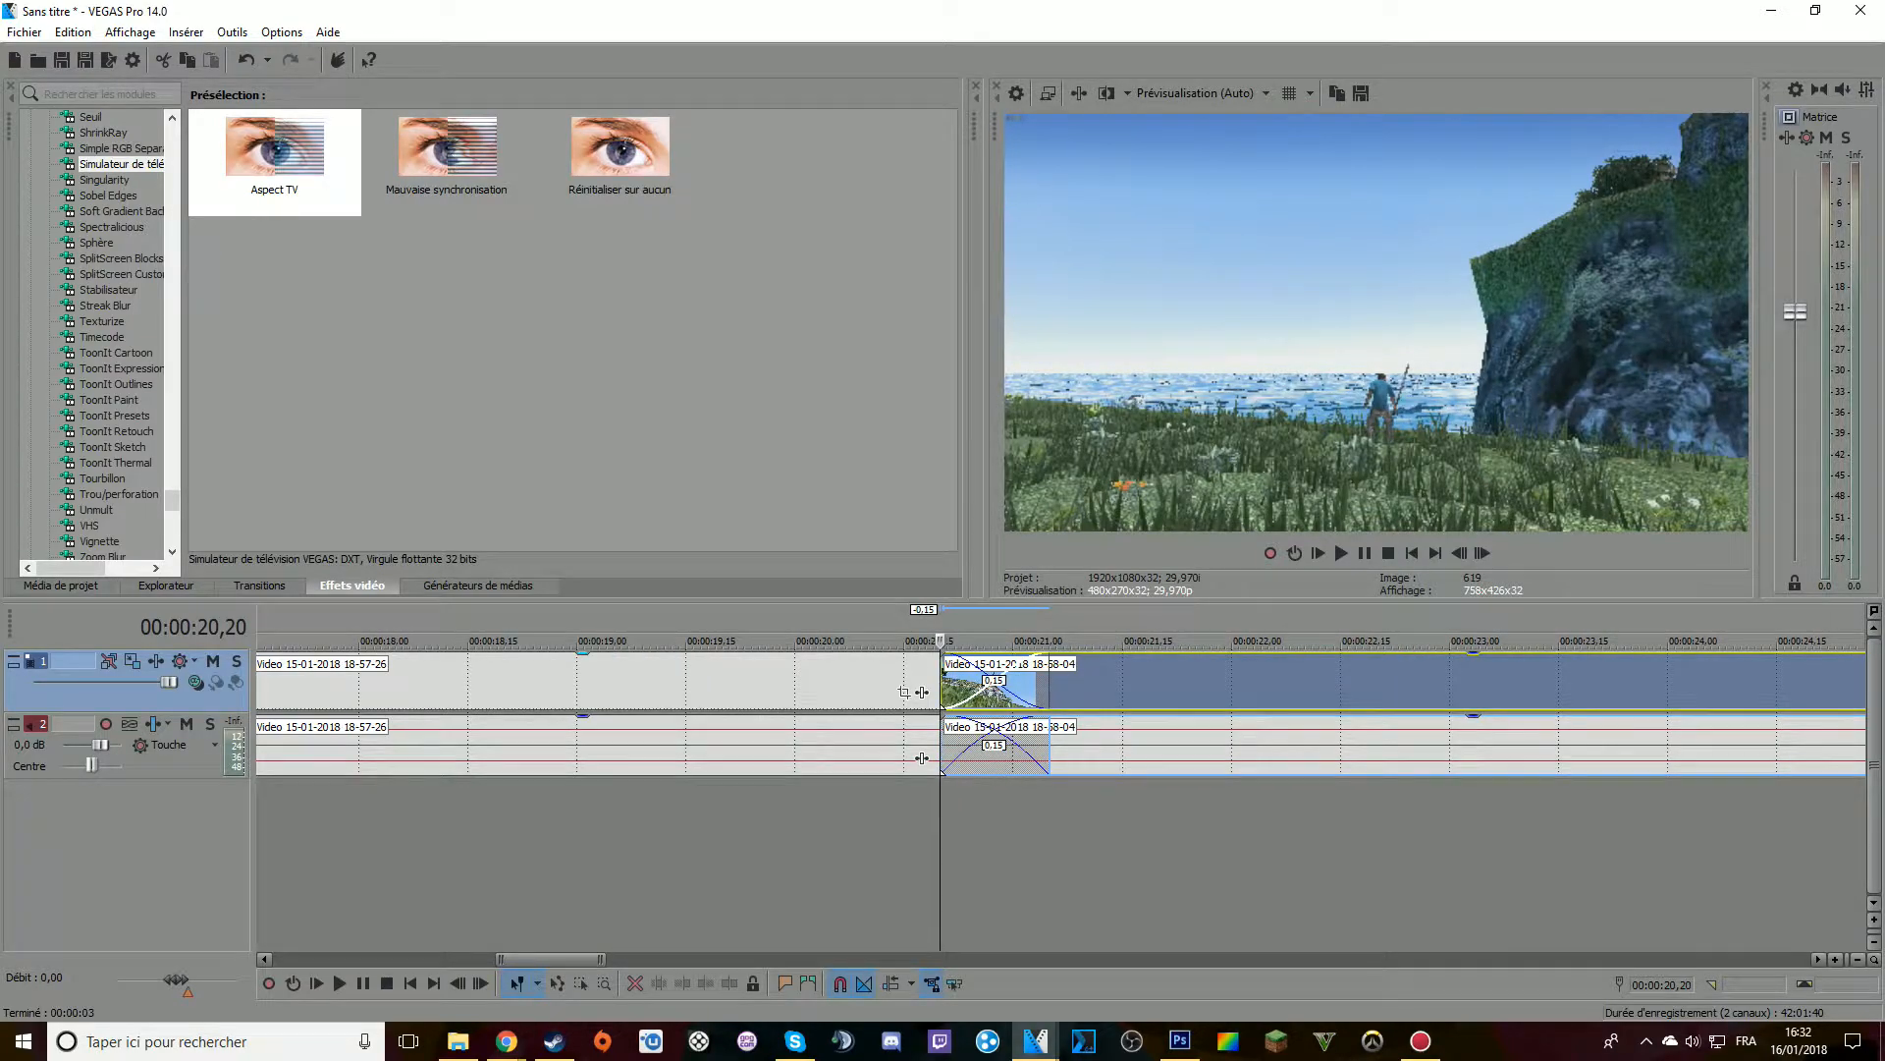
Apply the Glissement transition's "Glissement entrant, de droite à gauche" preset to the overlap between clips 18-57-26 and 18-58-04
scroll(98, 333, down, 3)
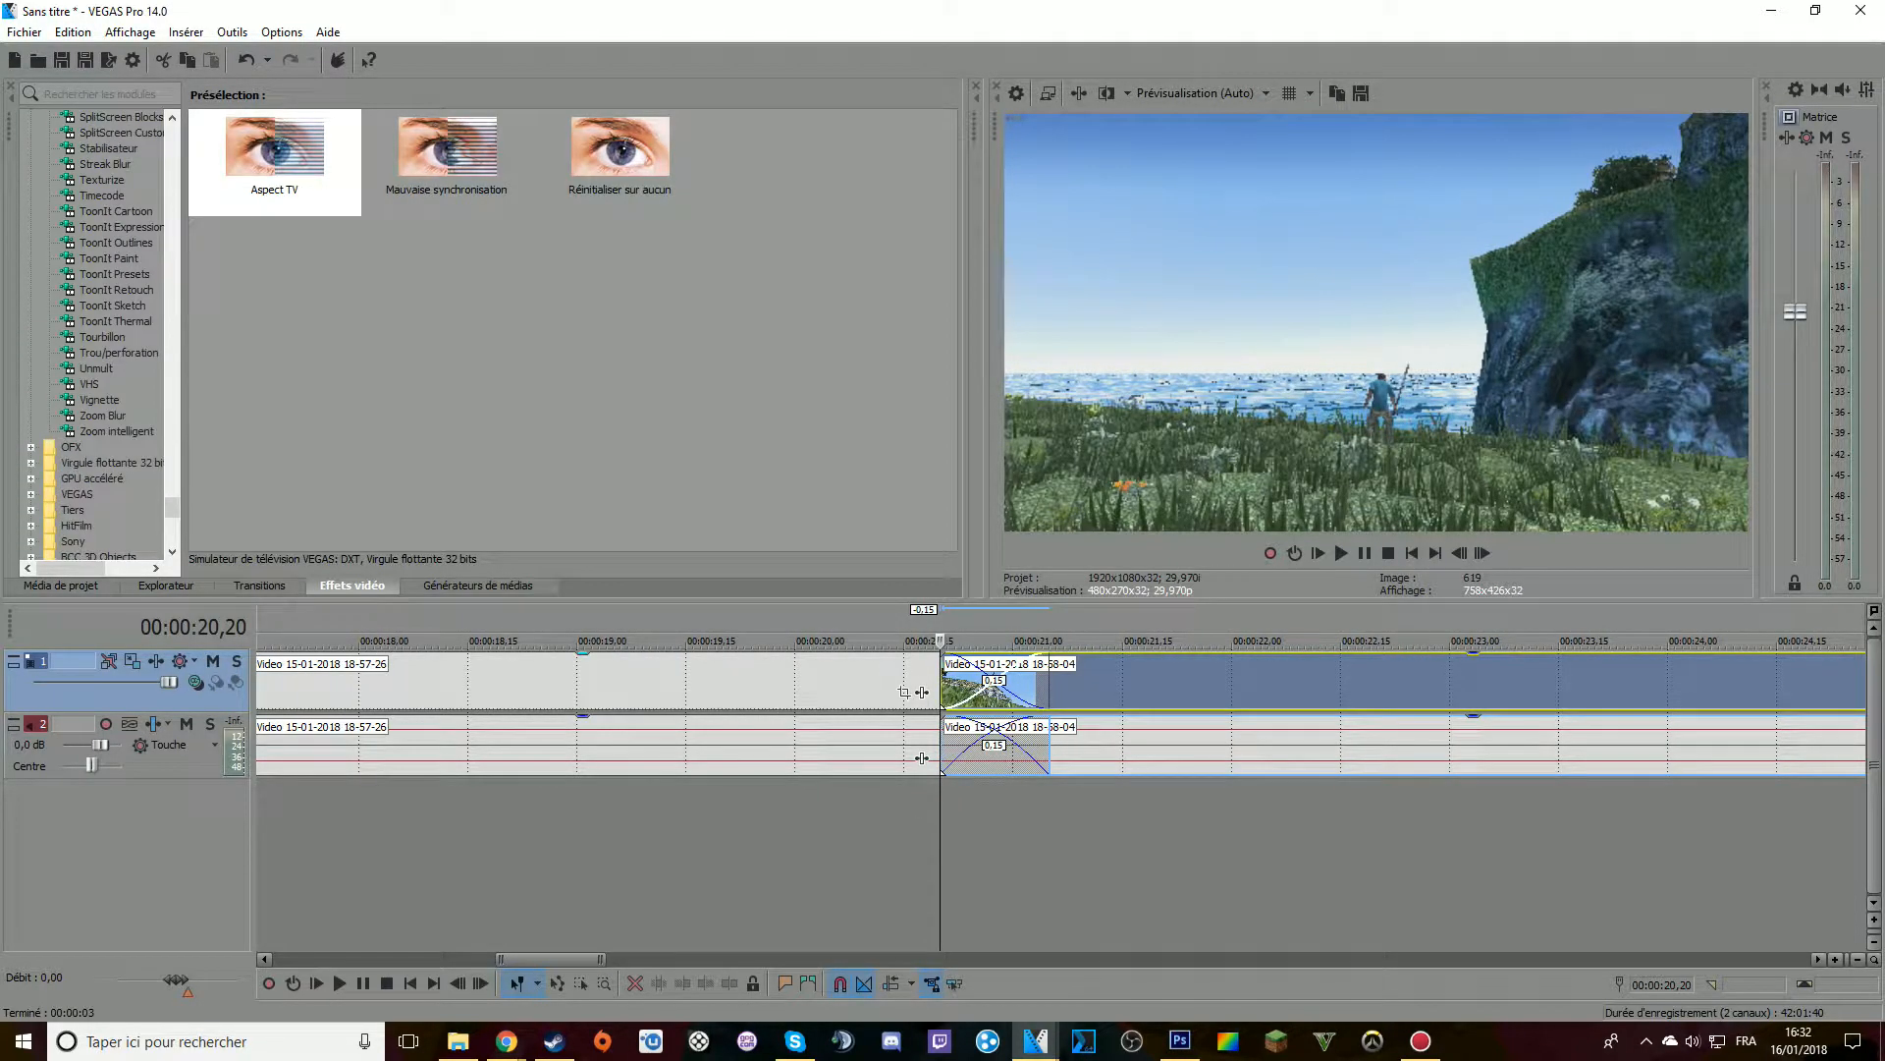
scroll(98, 333, up, 2)
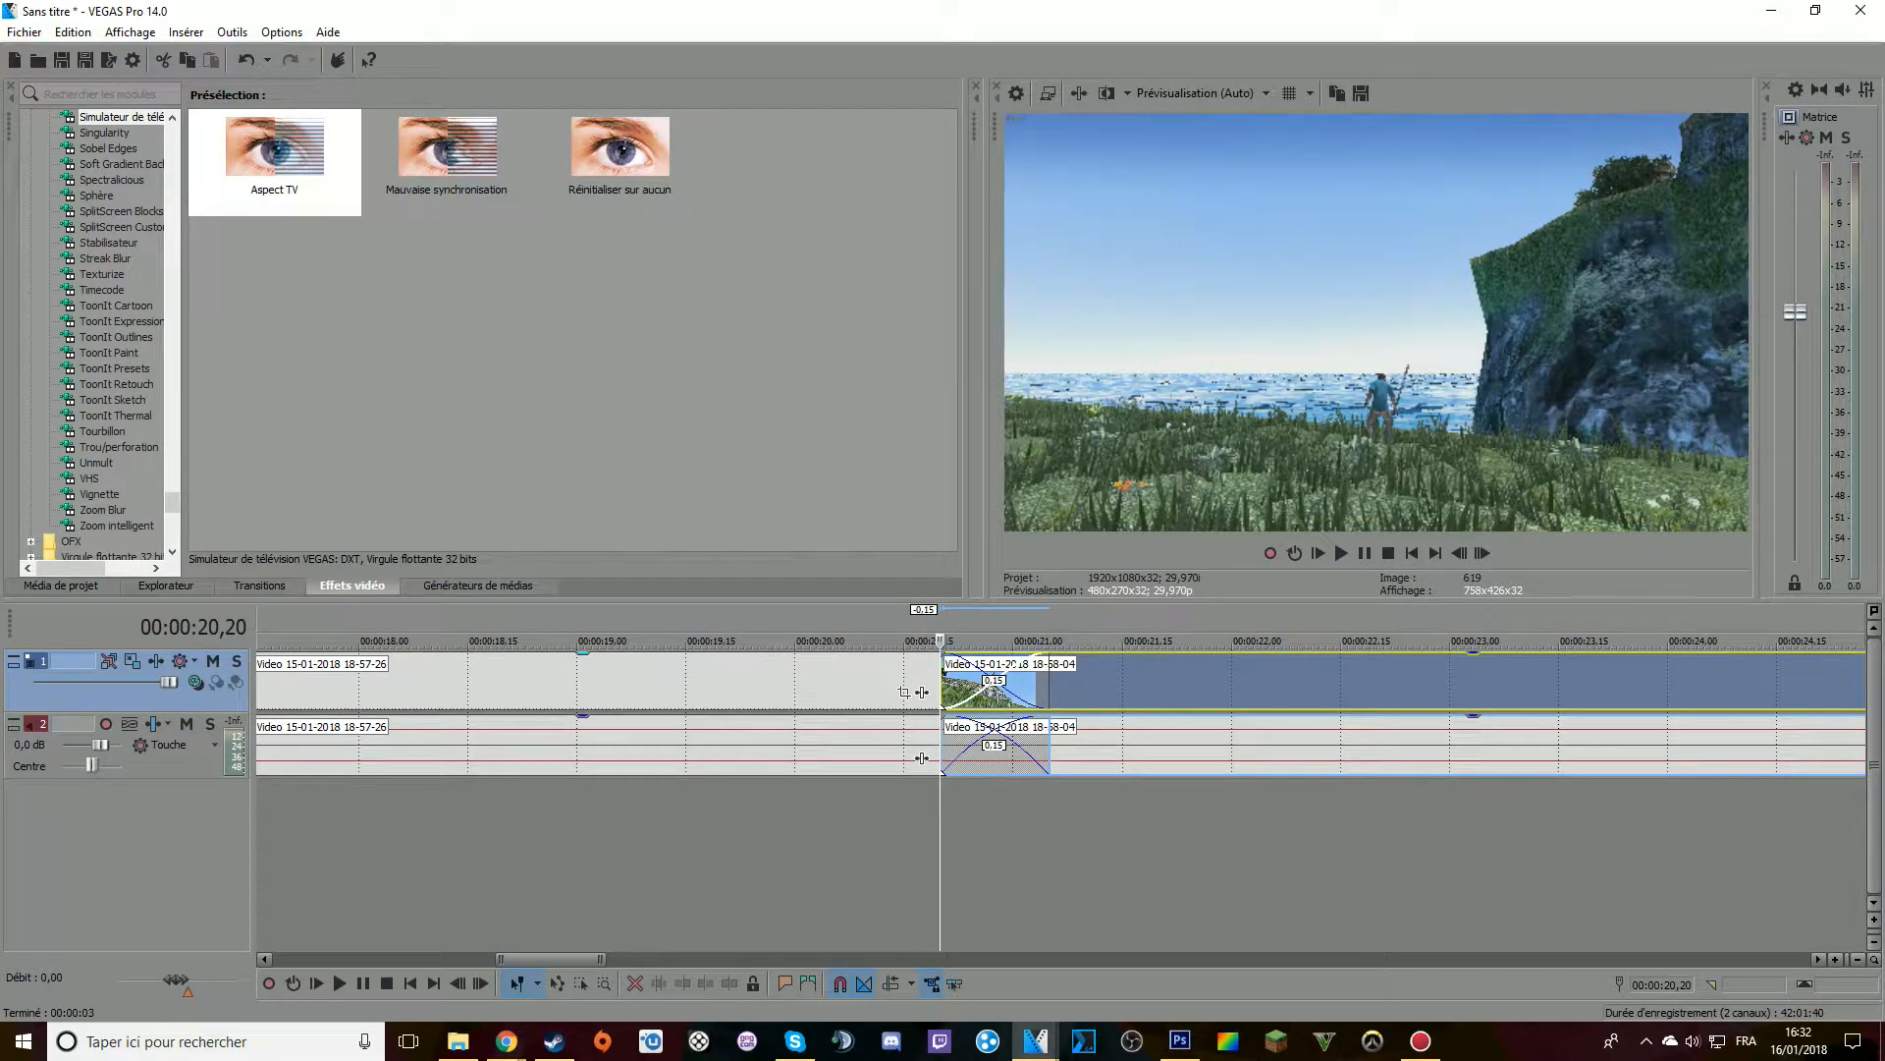
click(259, 586)
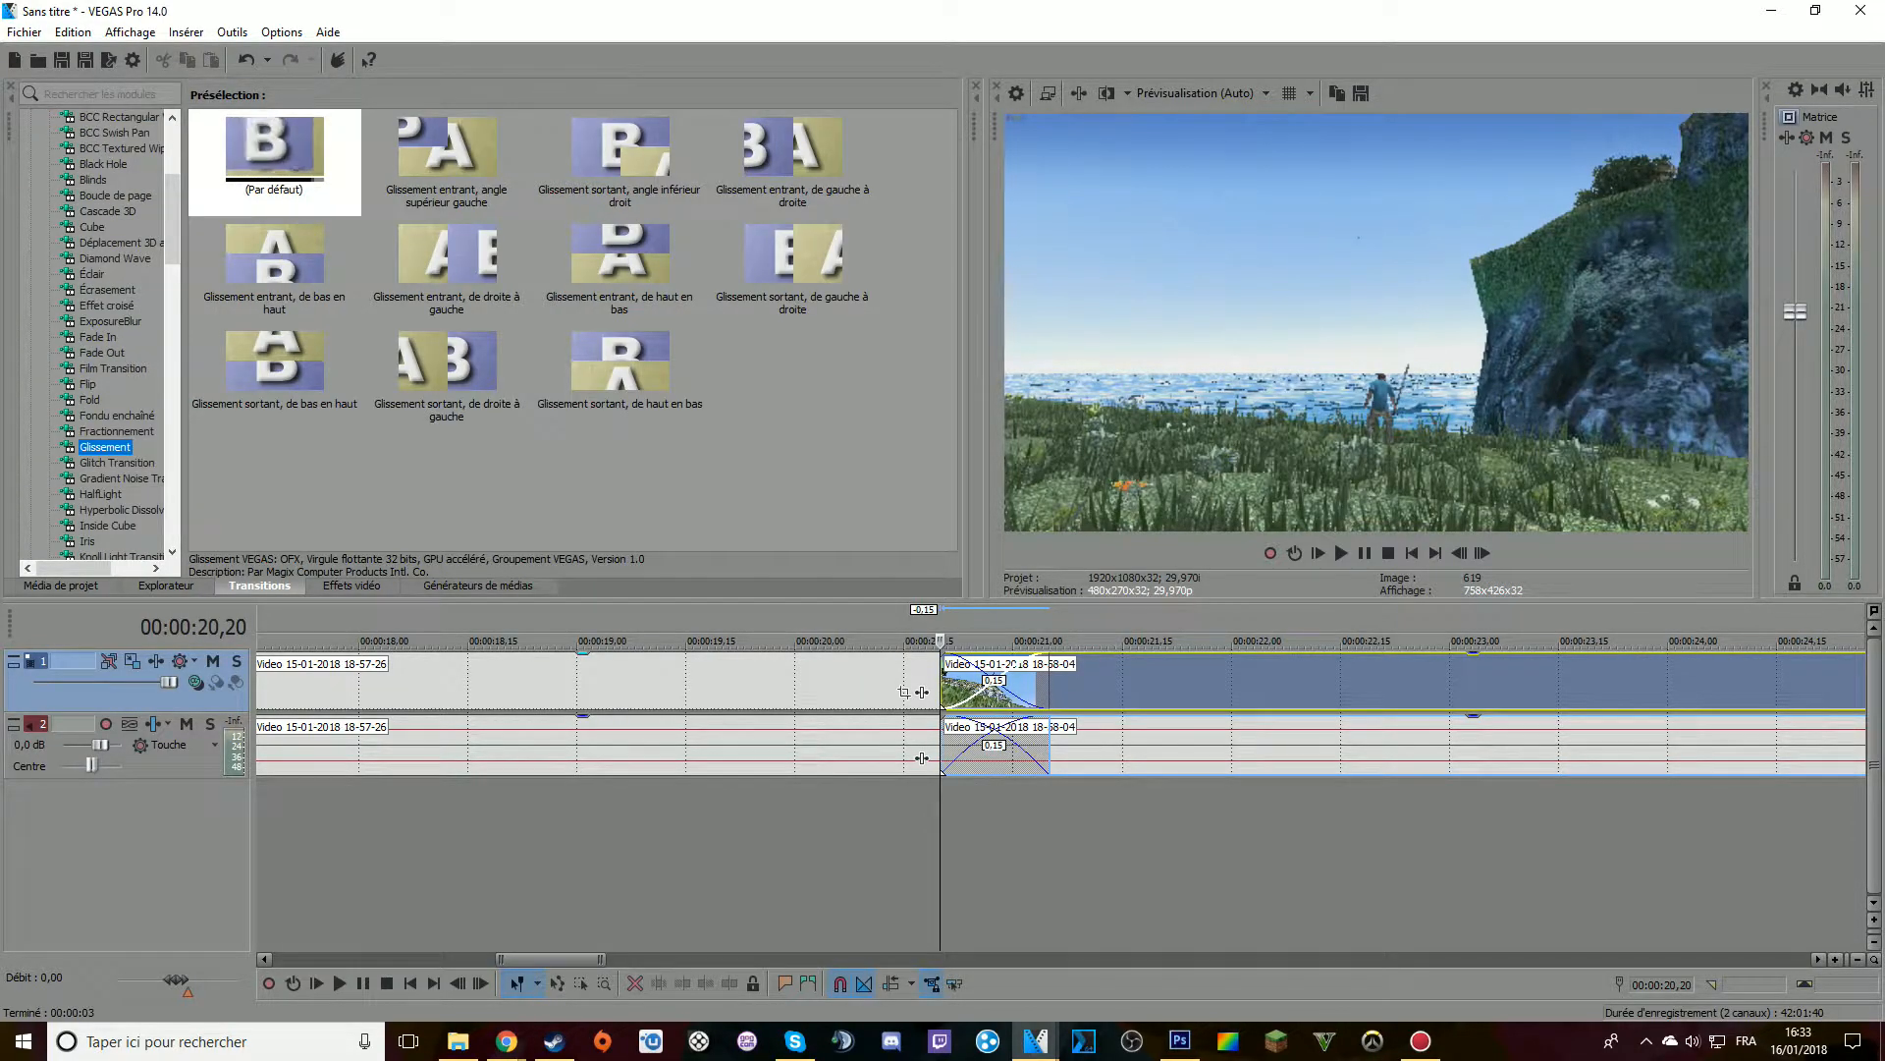
click(447, 264)
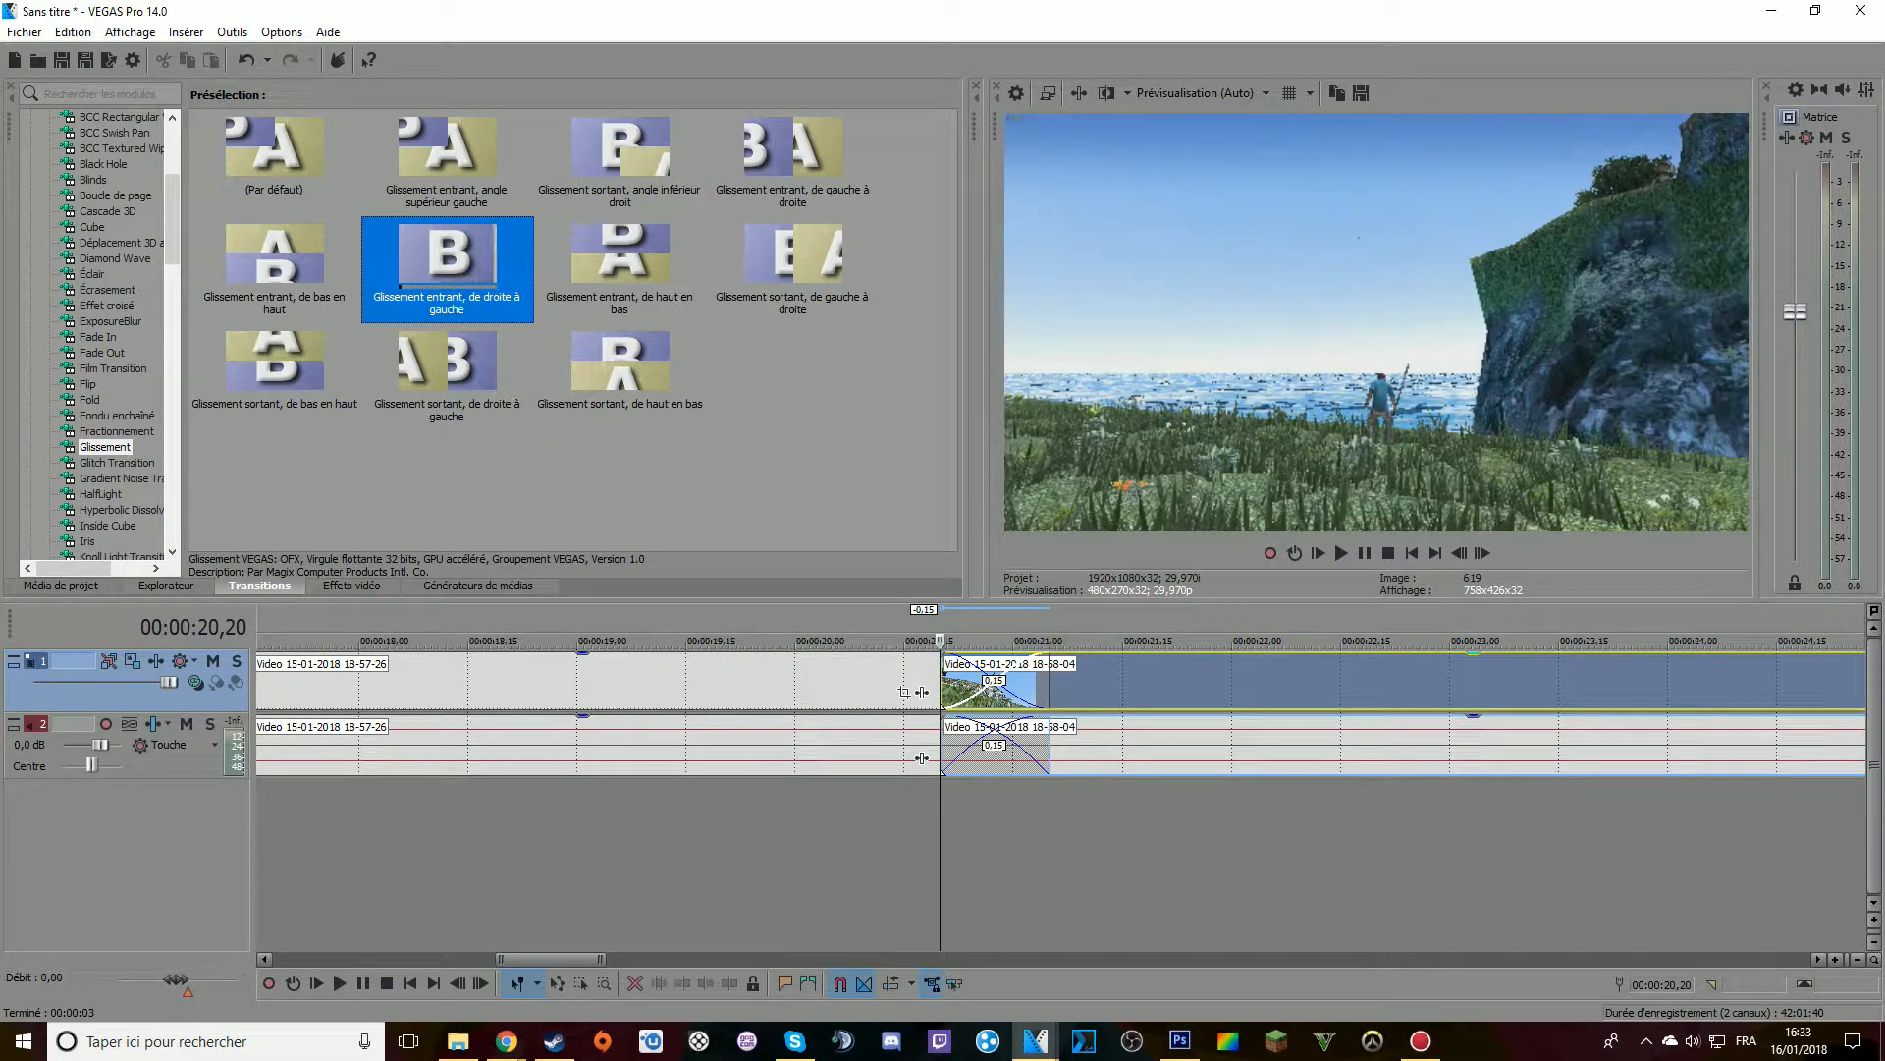
drag(447, 263, 984, 687)
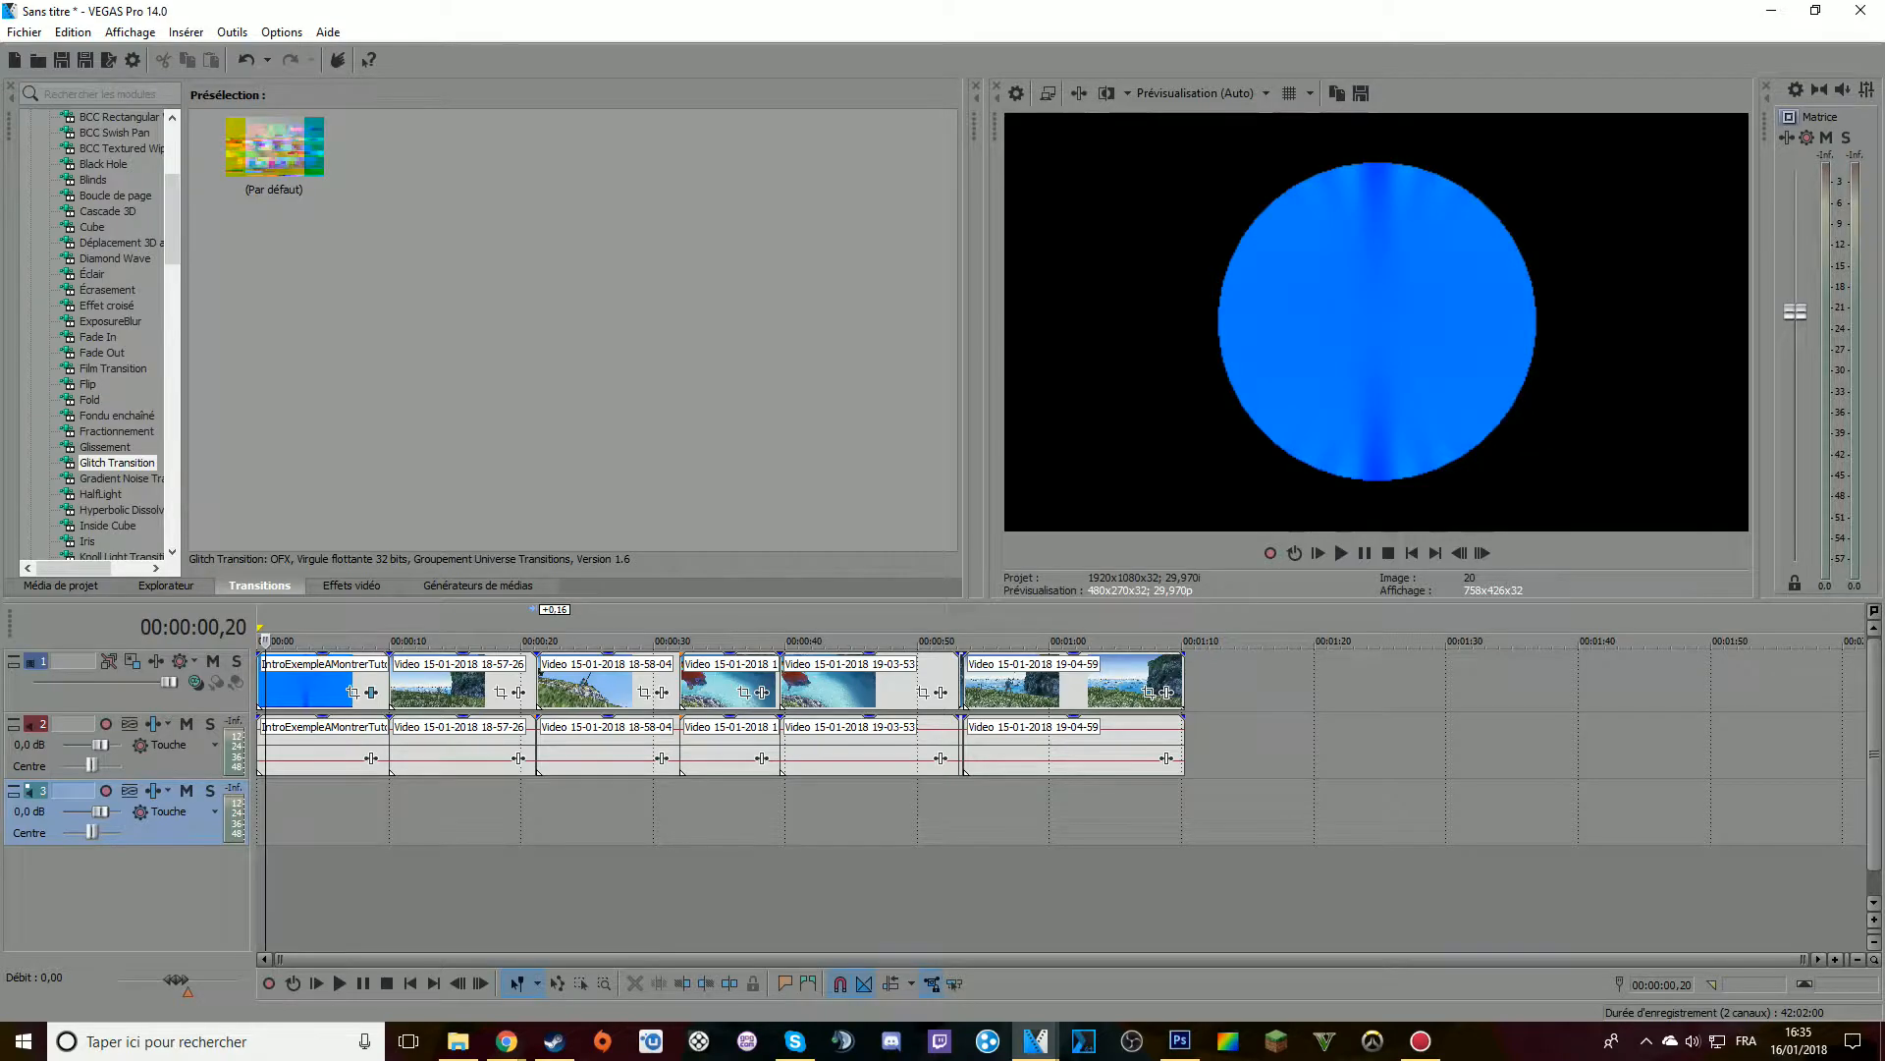
Switch to Chrome, search Google for "beach nintendo ost" and open the "75 Minutes of Tropical And Beach Nintendo Music" video
click(390, 874)
click(506, 1040)
click(408, 967)
key(BackSpace)
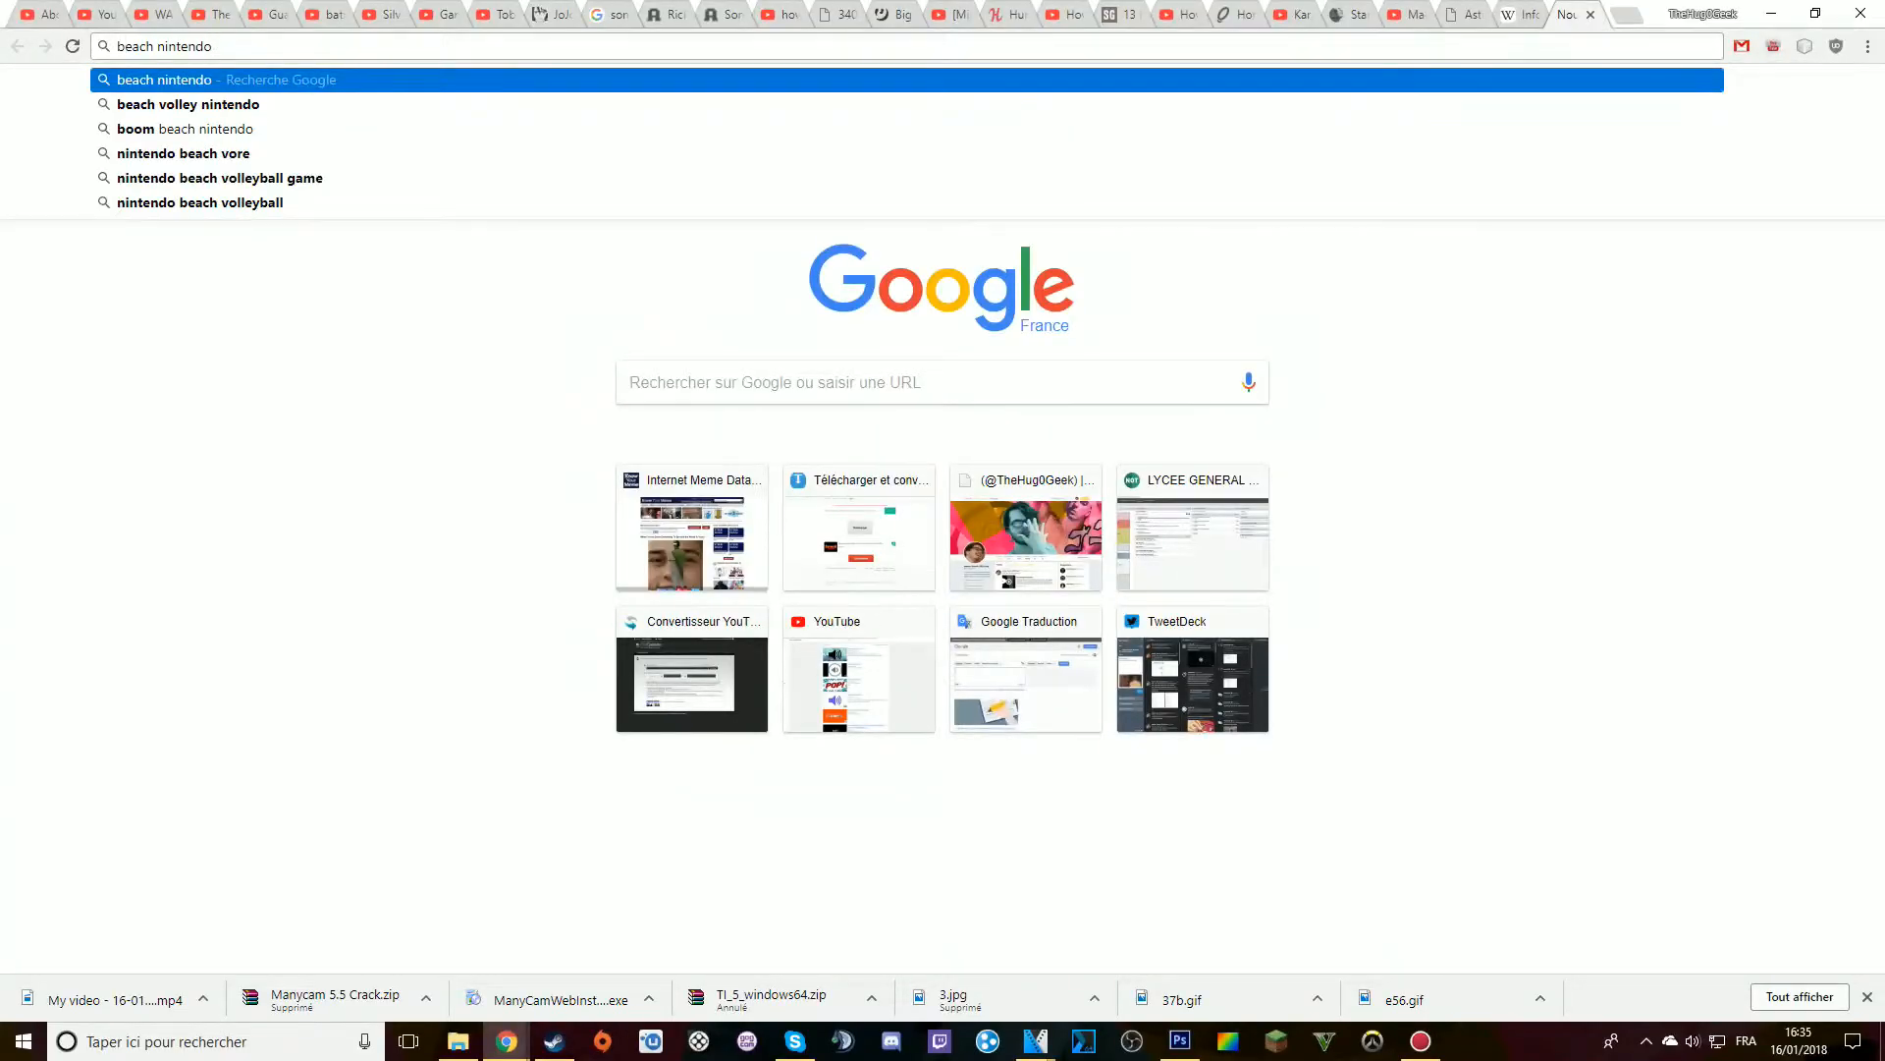
text(ost)
key(Return)
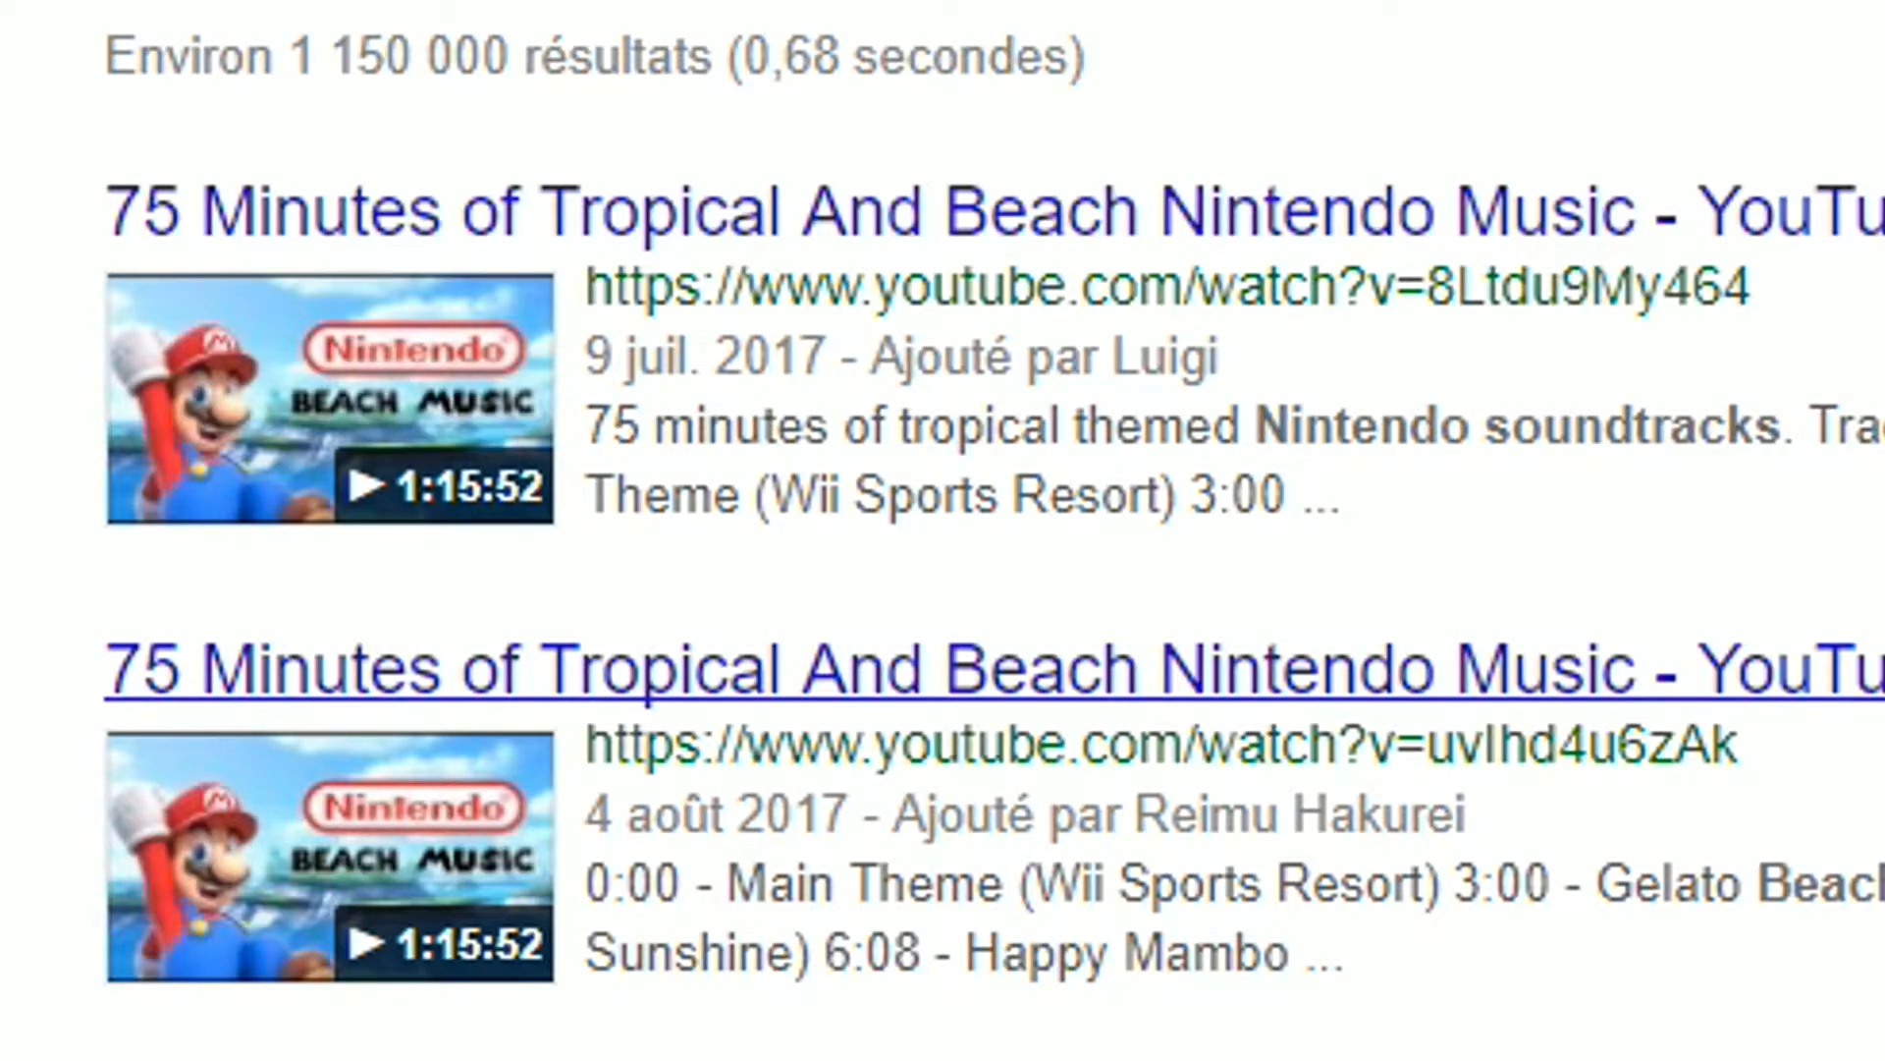
click(942, 670)
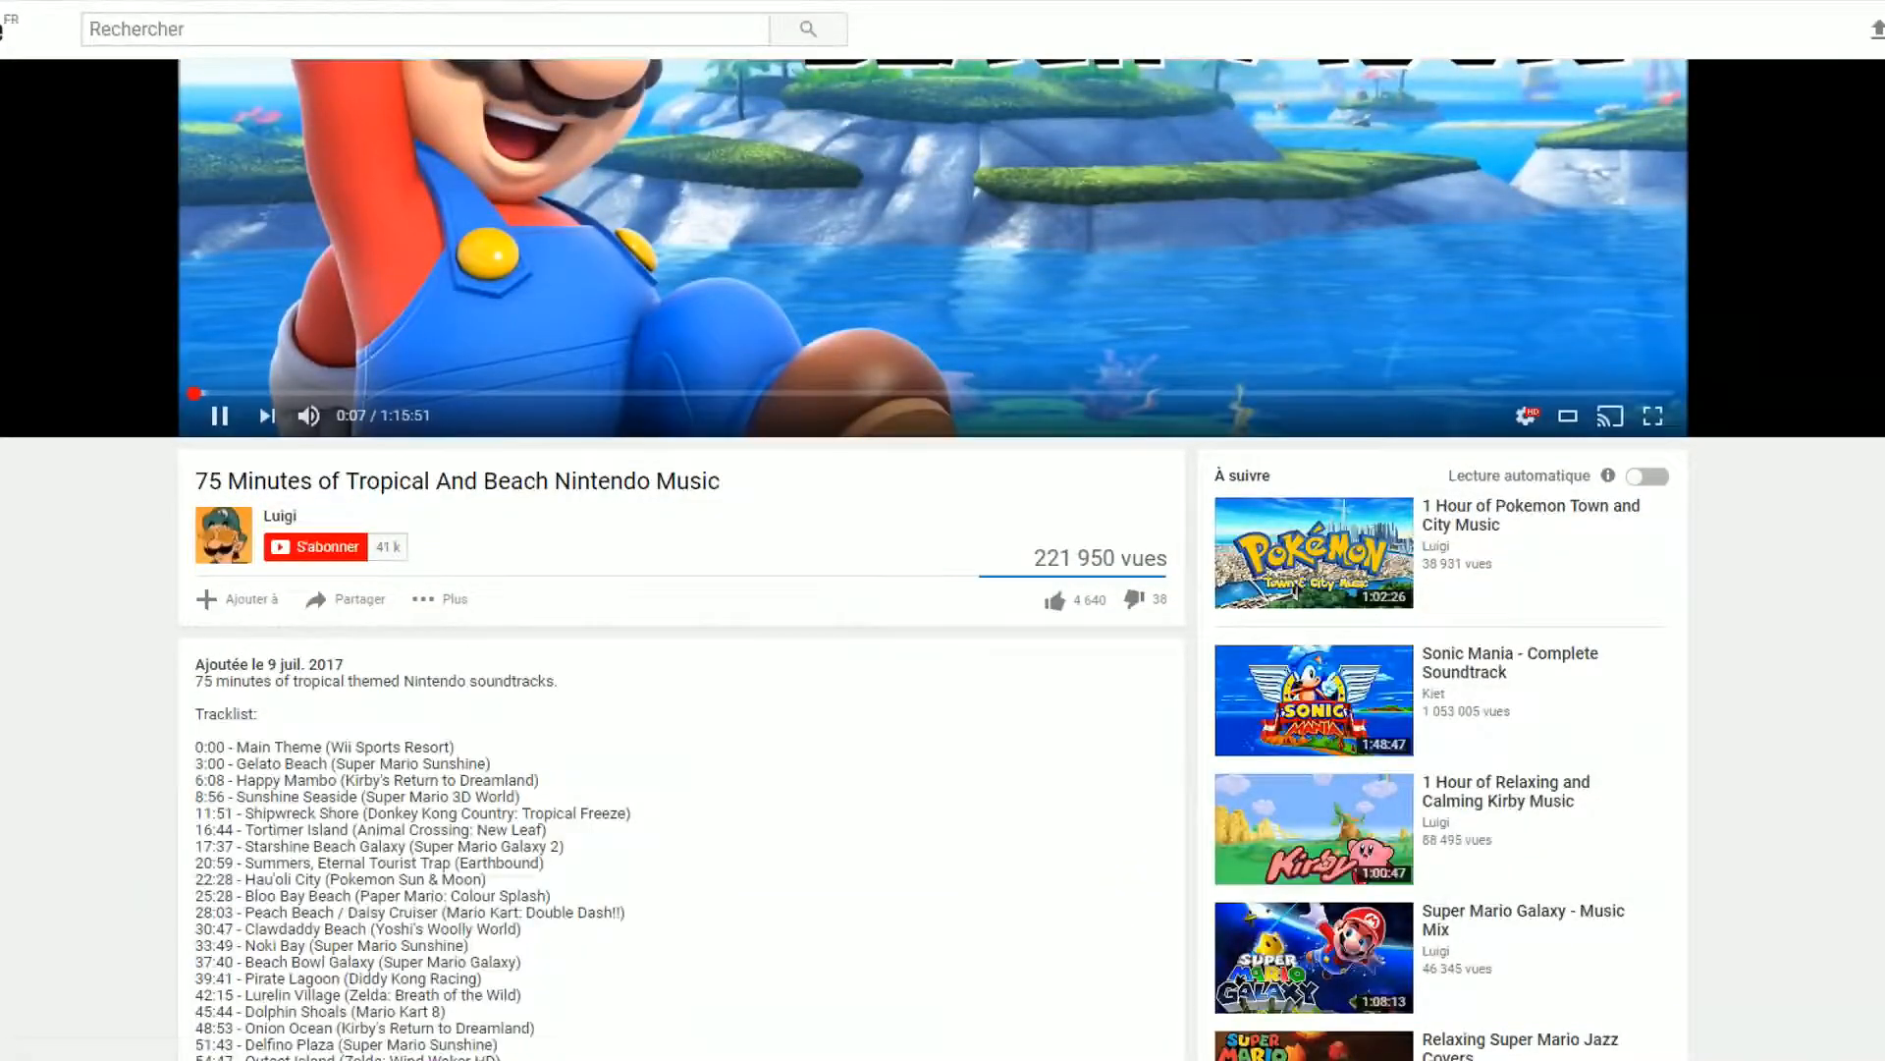
Select "Gelato Beach (Super Mario Sunshine)" in the video's tracklist and search Google for it in a new tab
drag(237, 764, 491, 764)
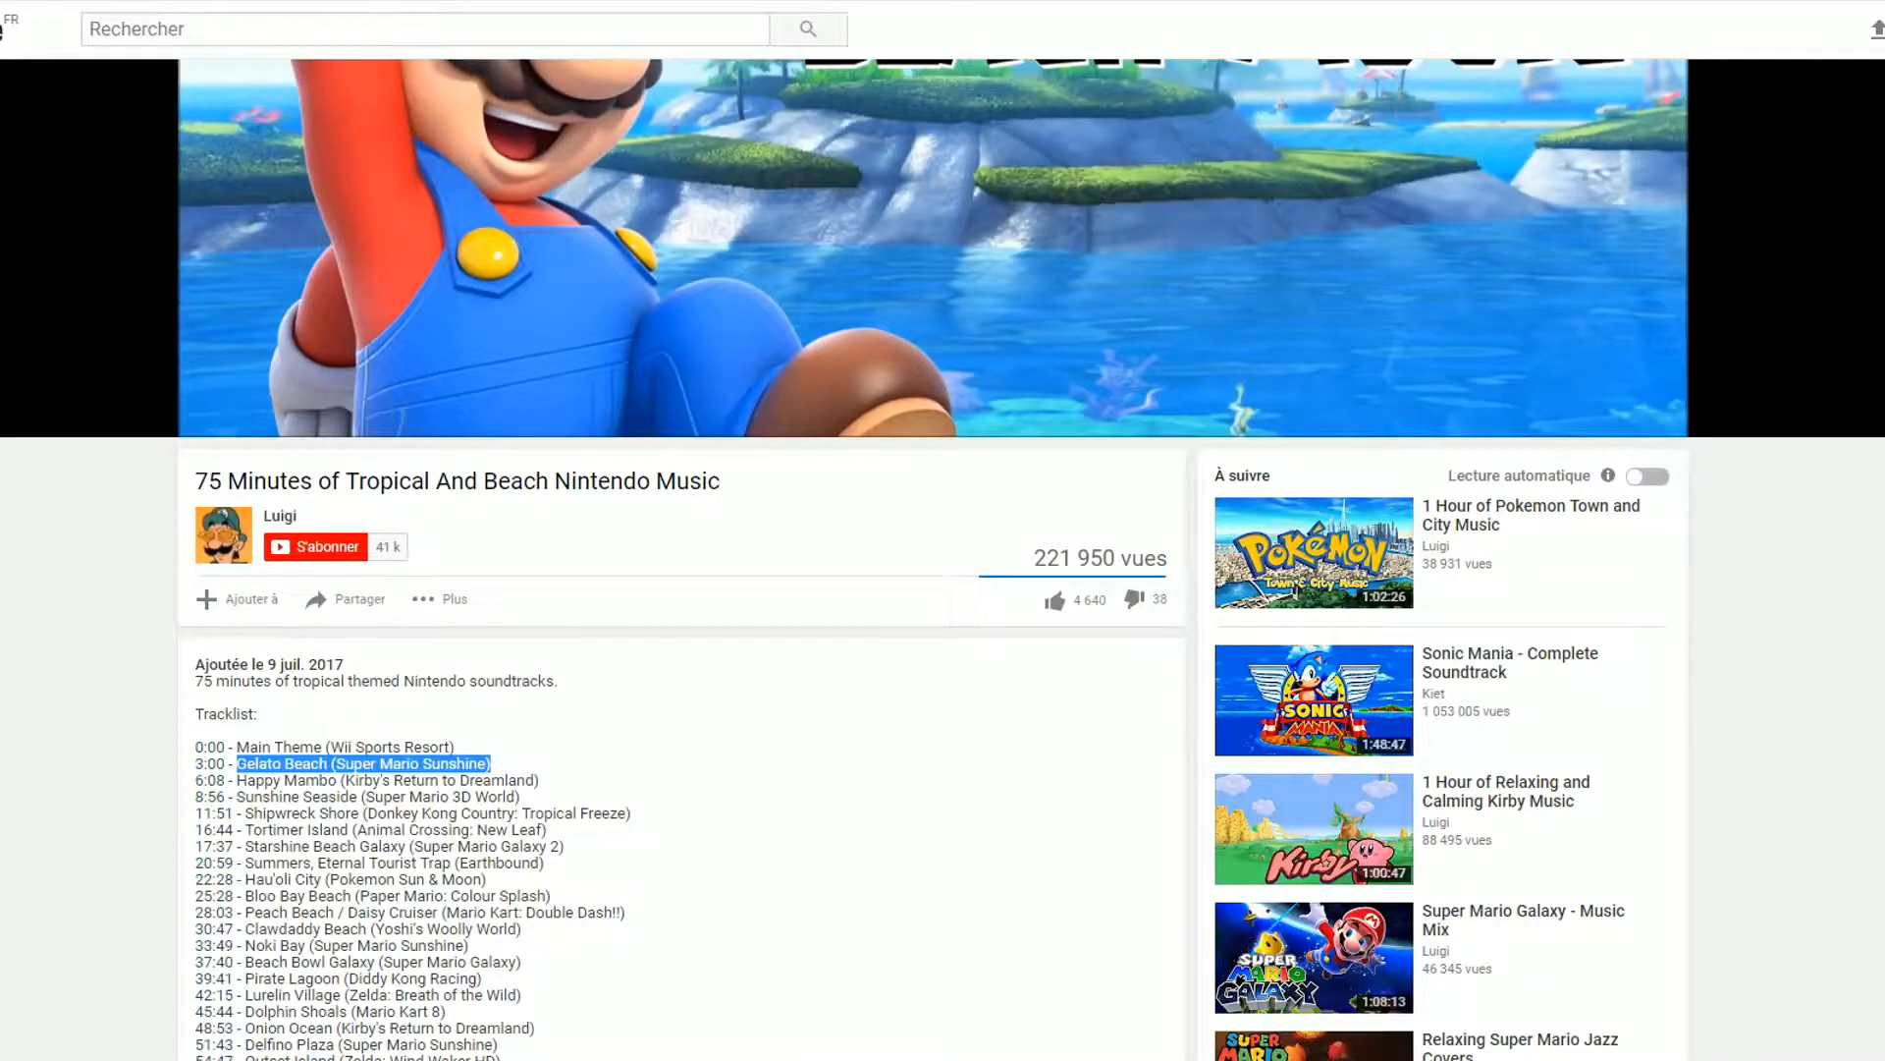
scroll(933, 560, up, 5)
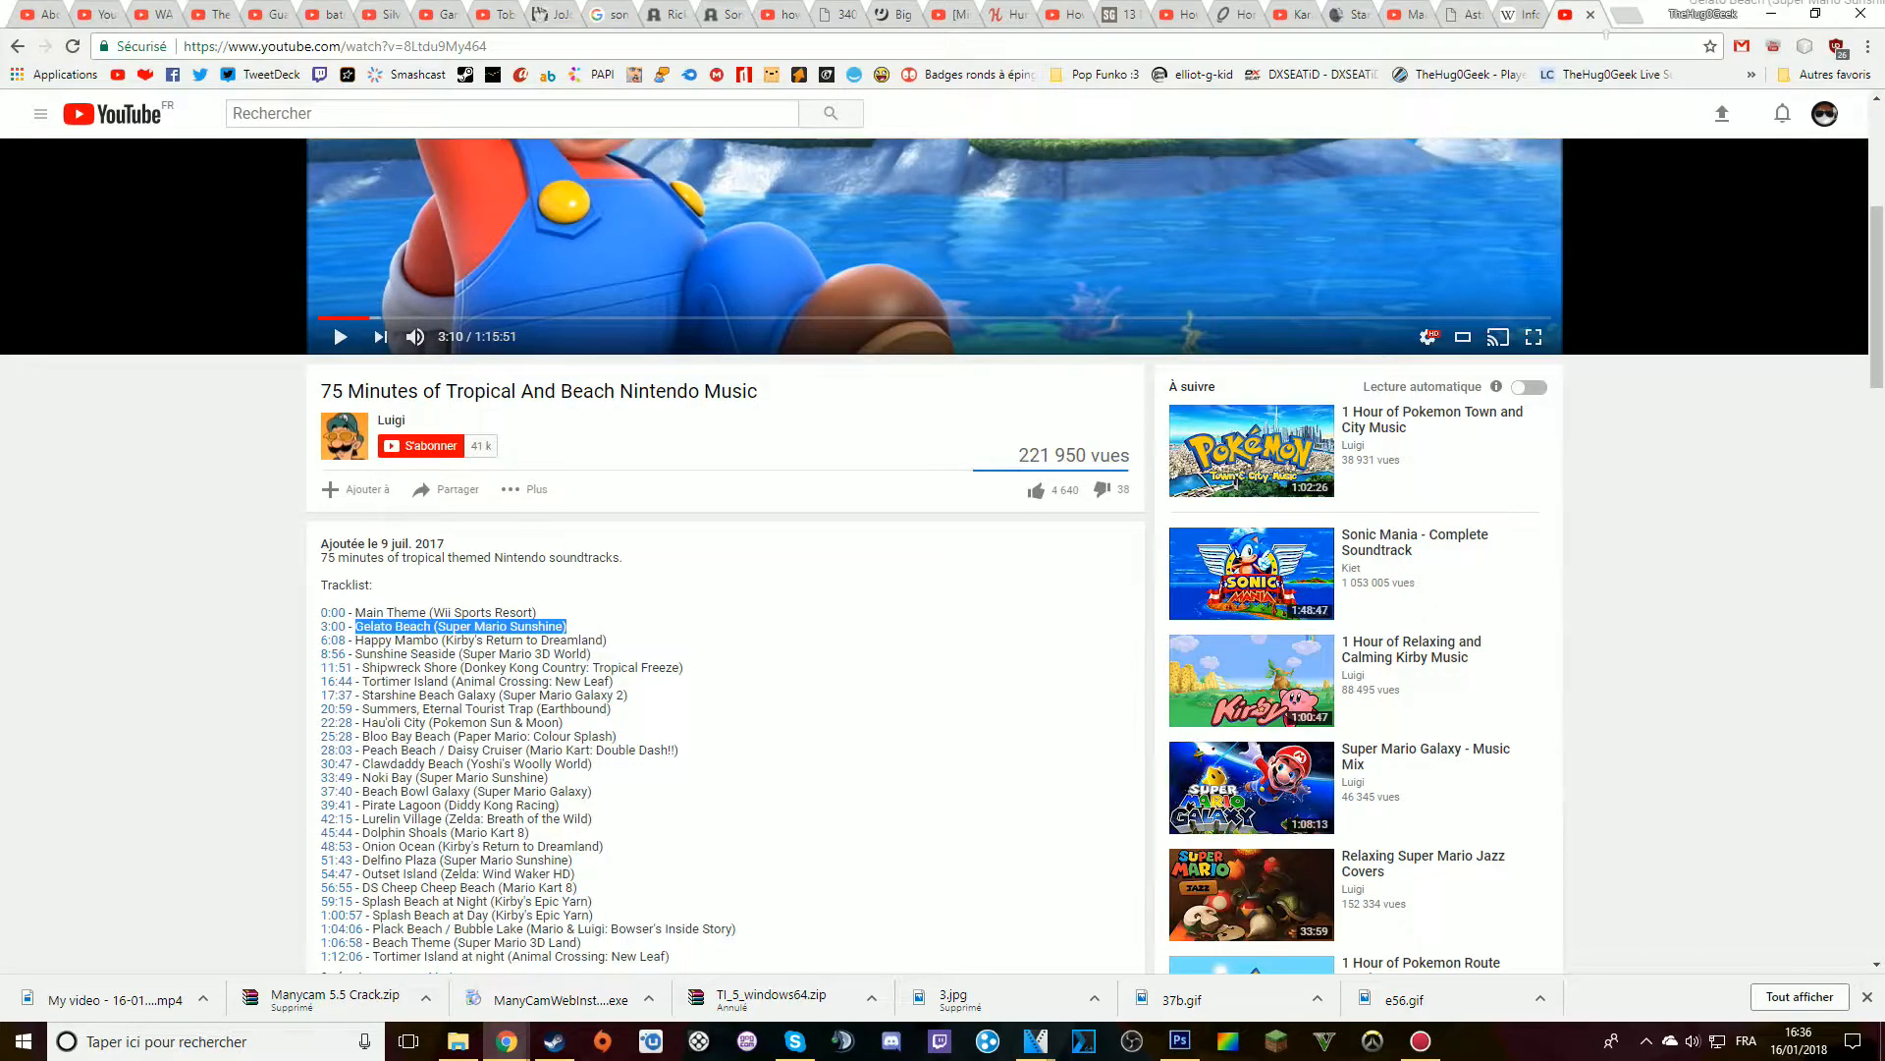
right_click(513, 627)
click(599, 669)
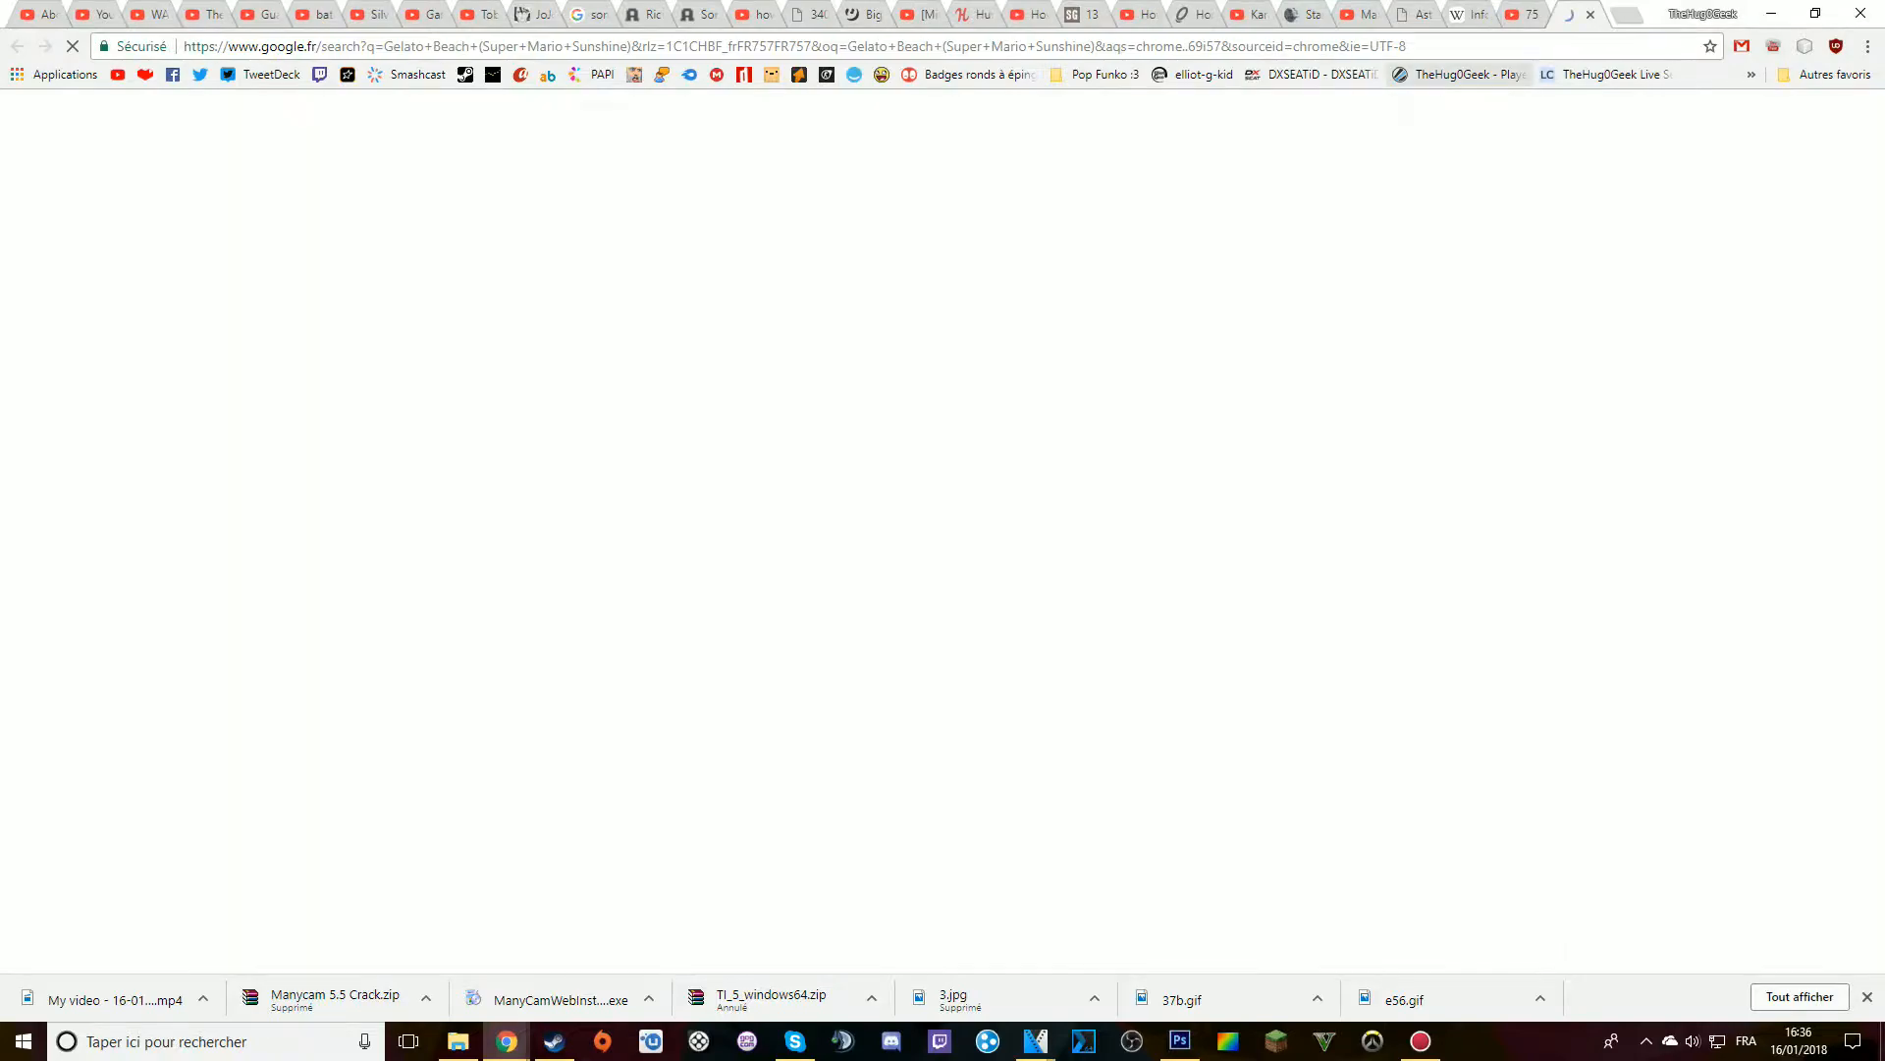
Open the YouTube video "Gelato Beach - Super Mario Sunshine Music Extended" and highlight the word "Extended" in its title
click(413, 703)
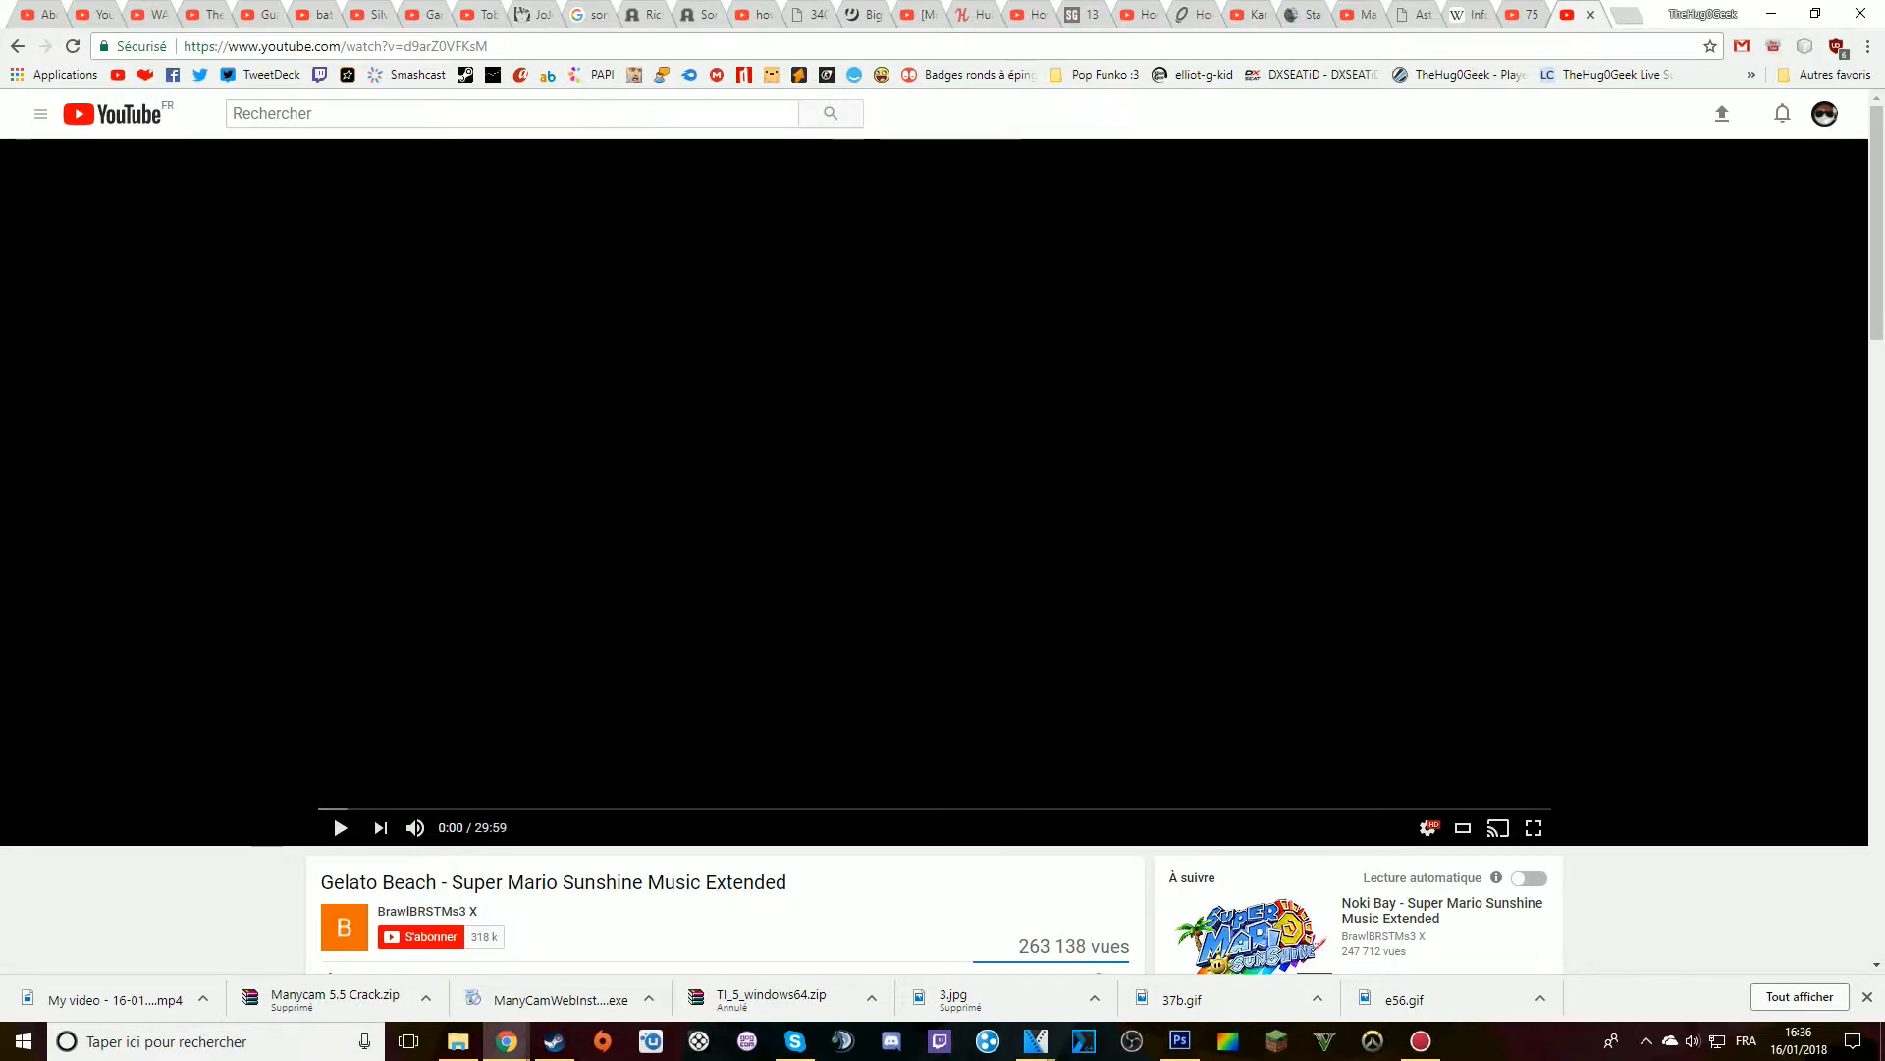
drag(787, 882, 698, 882)
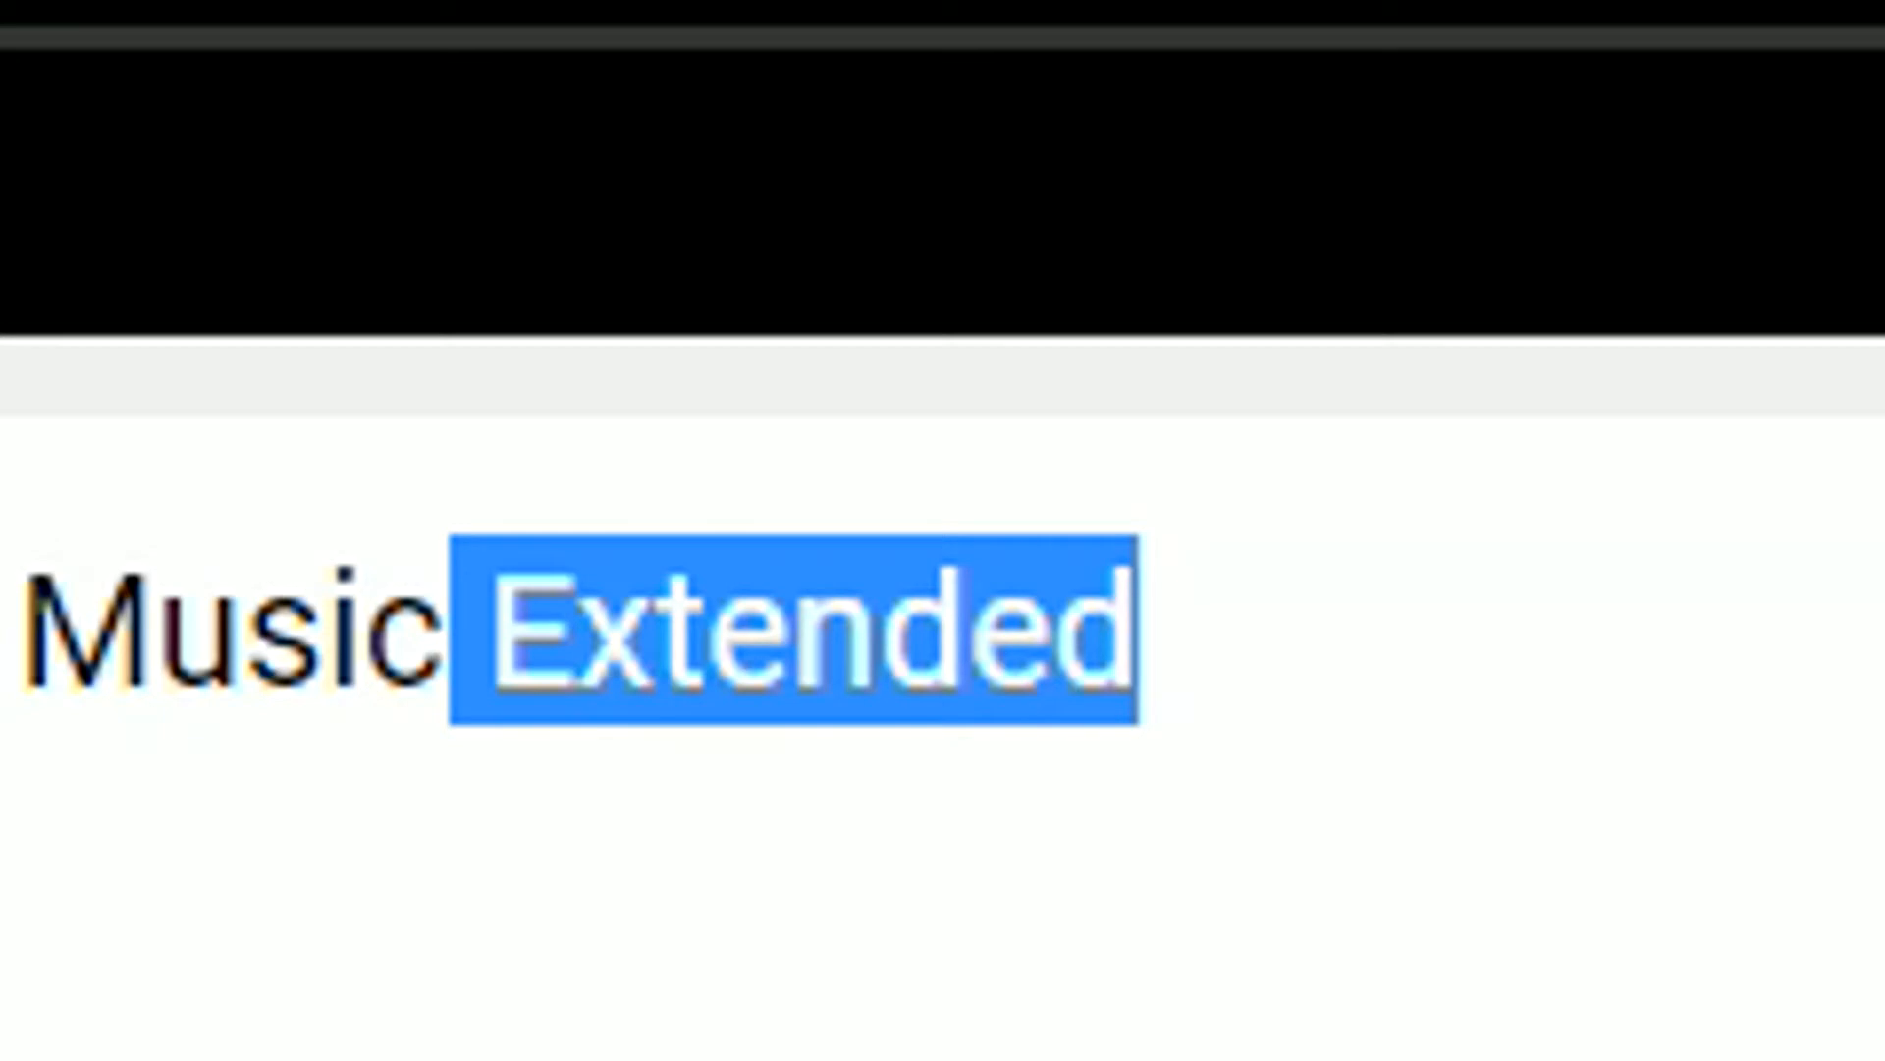
click(698, 882)
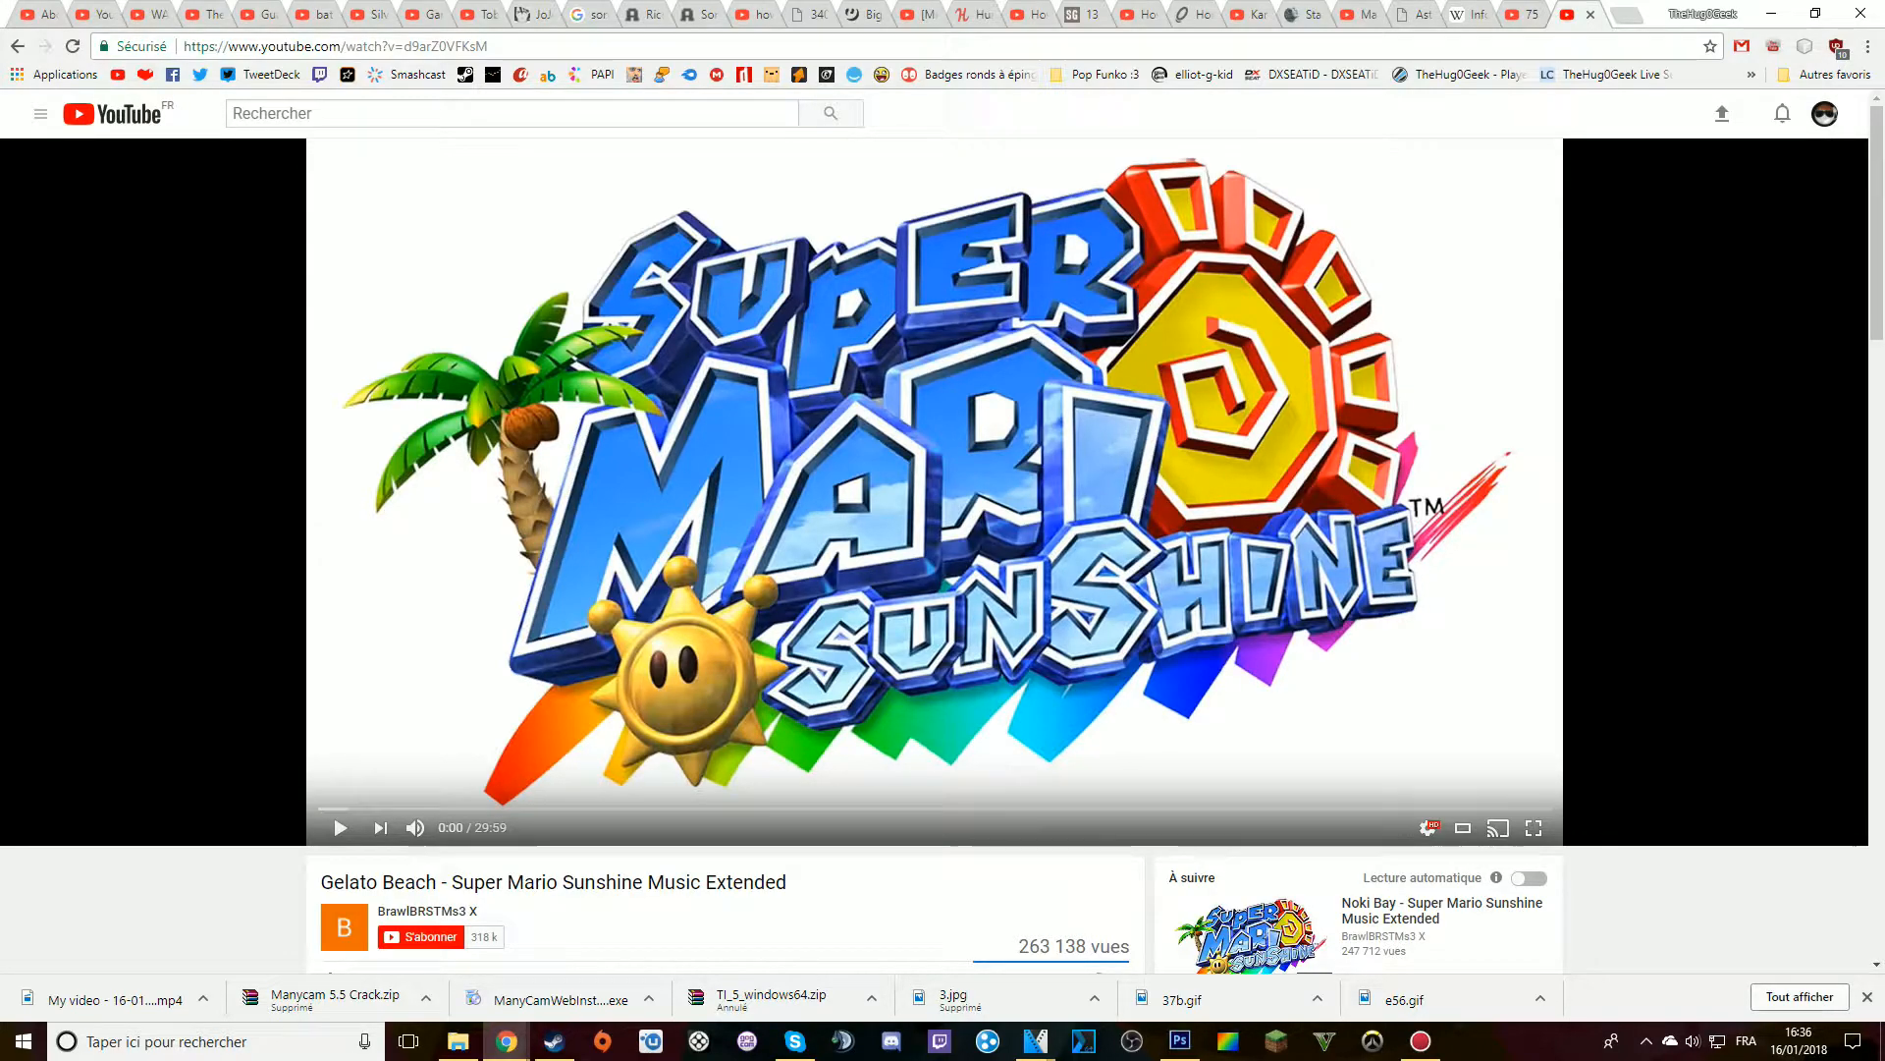
Try to download the Gelato Beach video as an MP3 by submitting its copied link on telecharger-youtube-mp3.com
click(336, 46)
text(telecharger-youtube-mp3.com/fr)
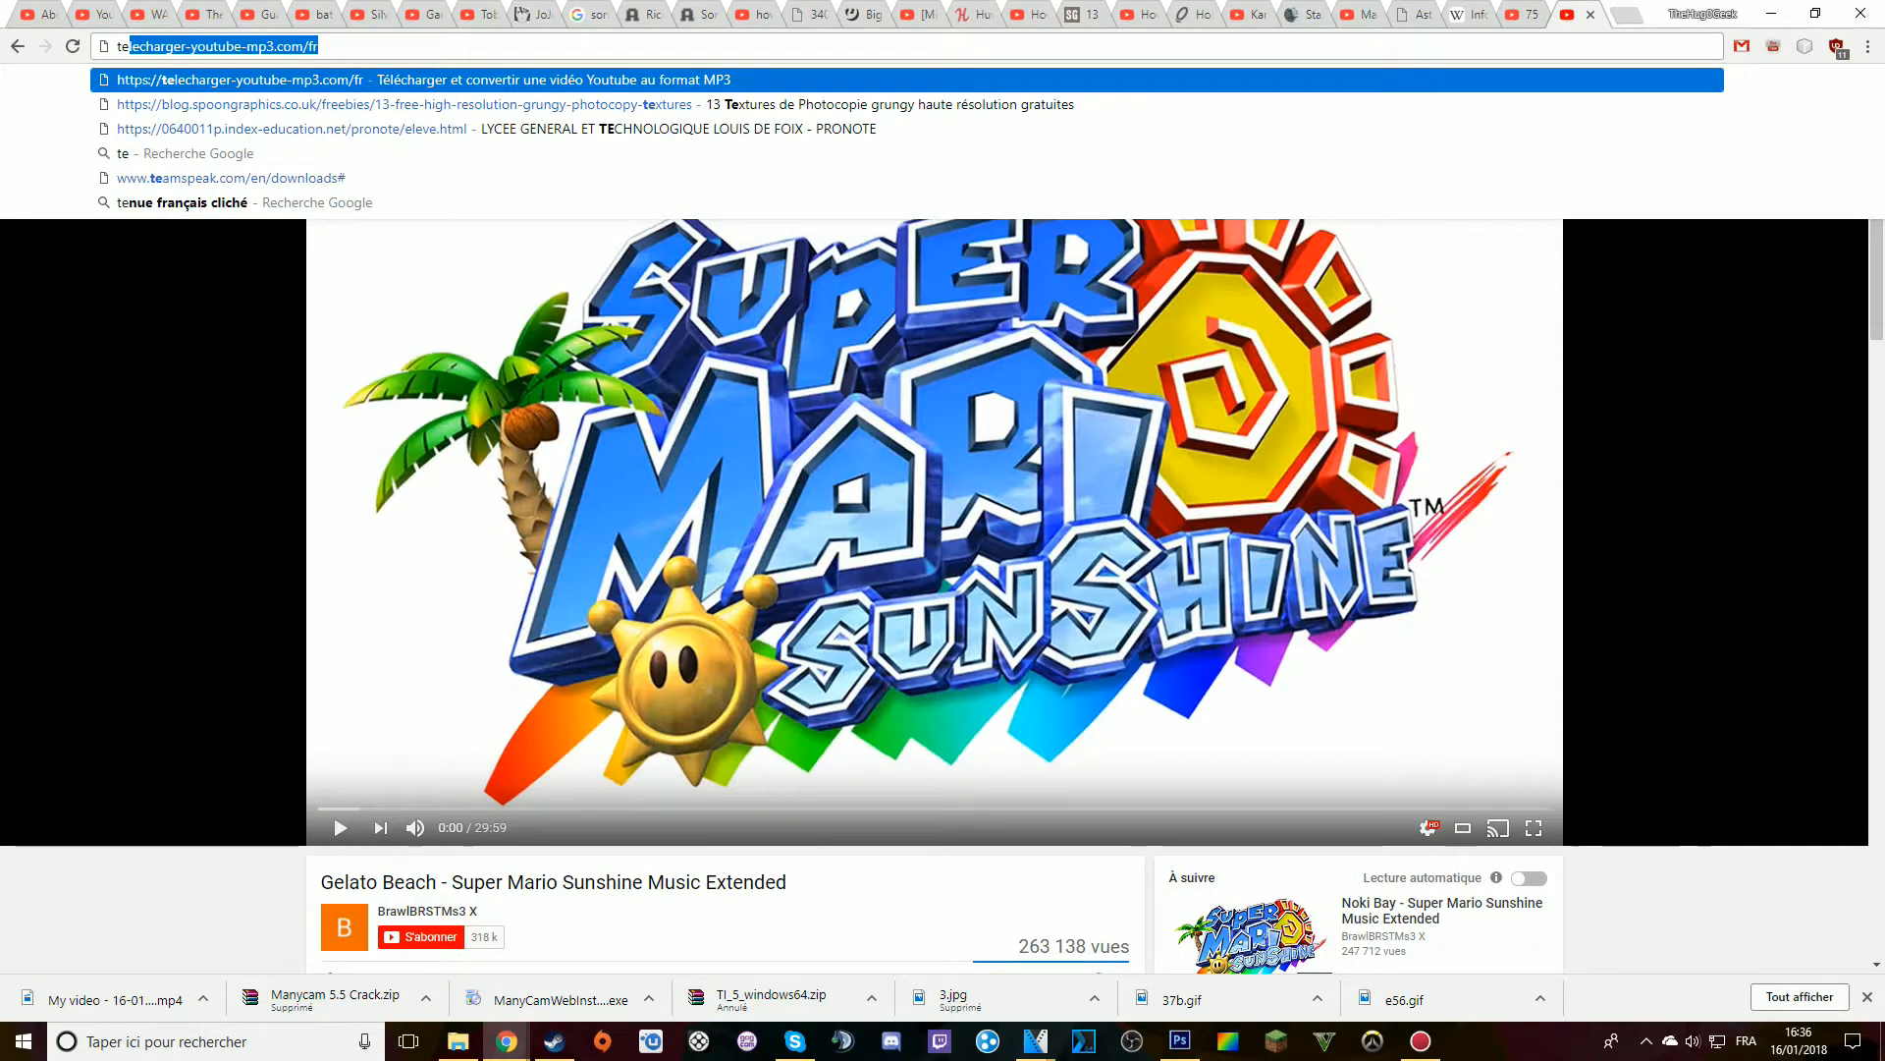
key(Return)
text(https://www.youtube.com/watch?v=d9arZ0VFKsM)
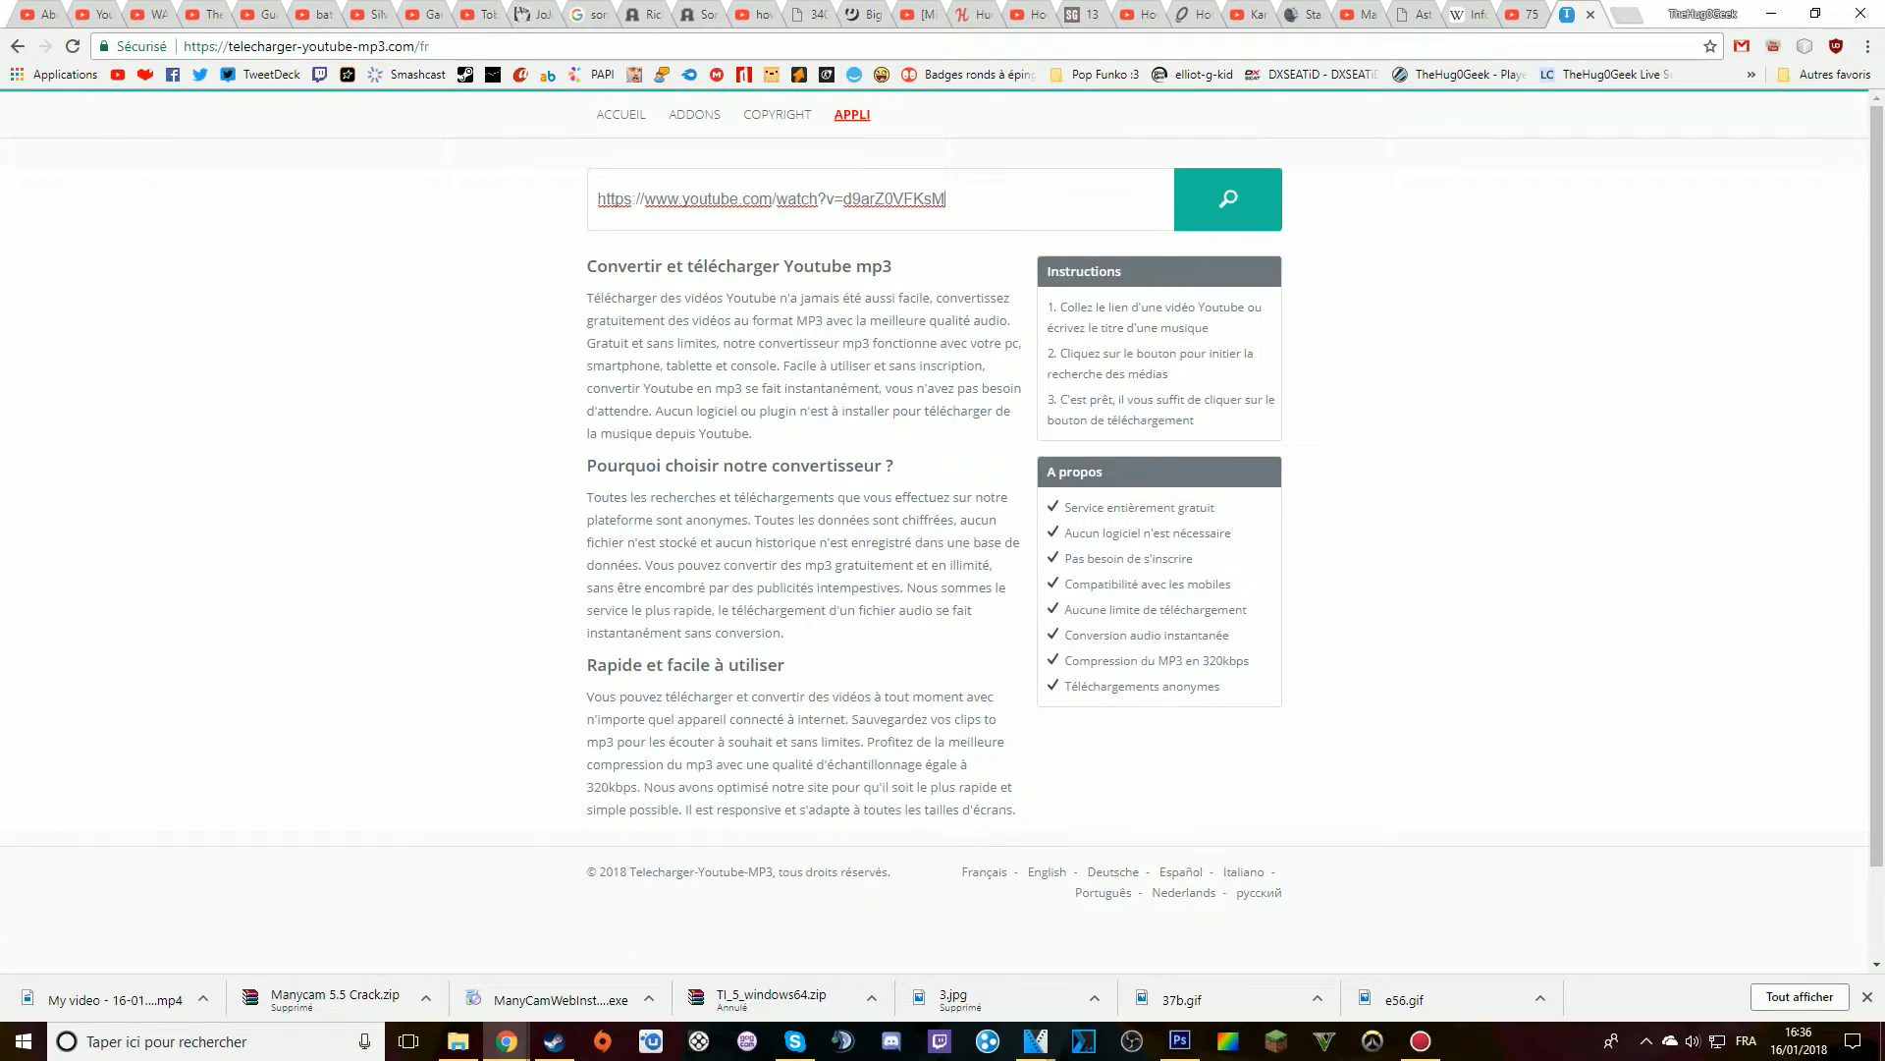
key(Return)
click(1271, 306)
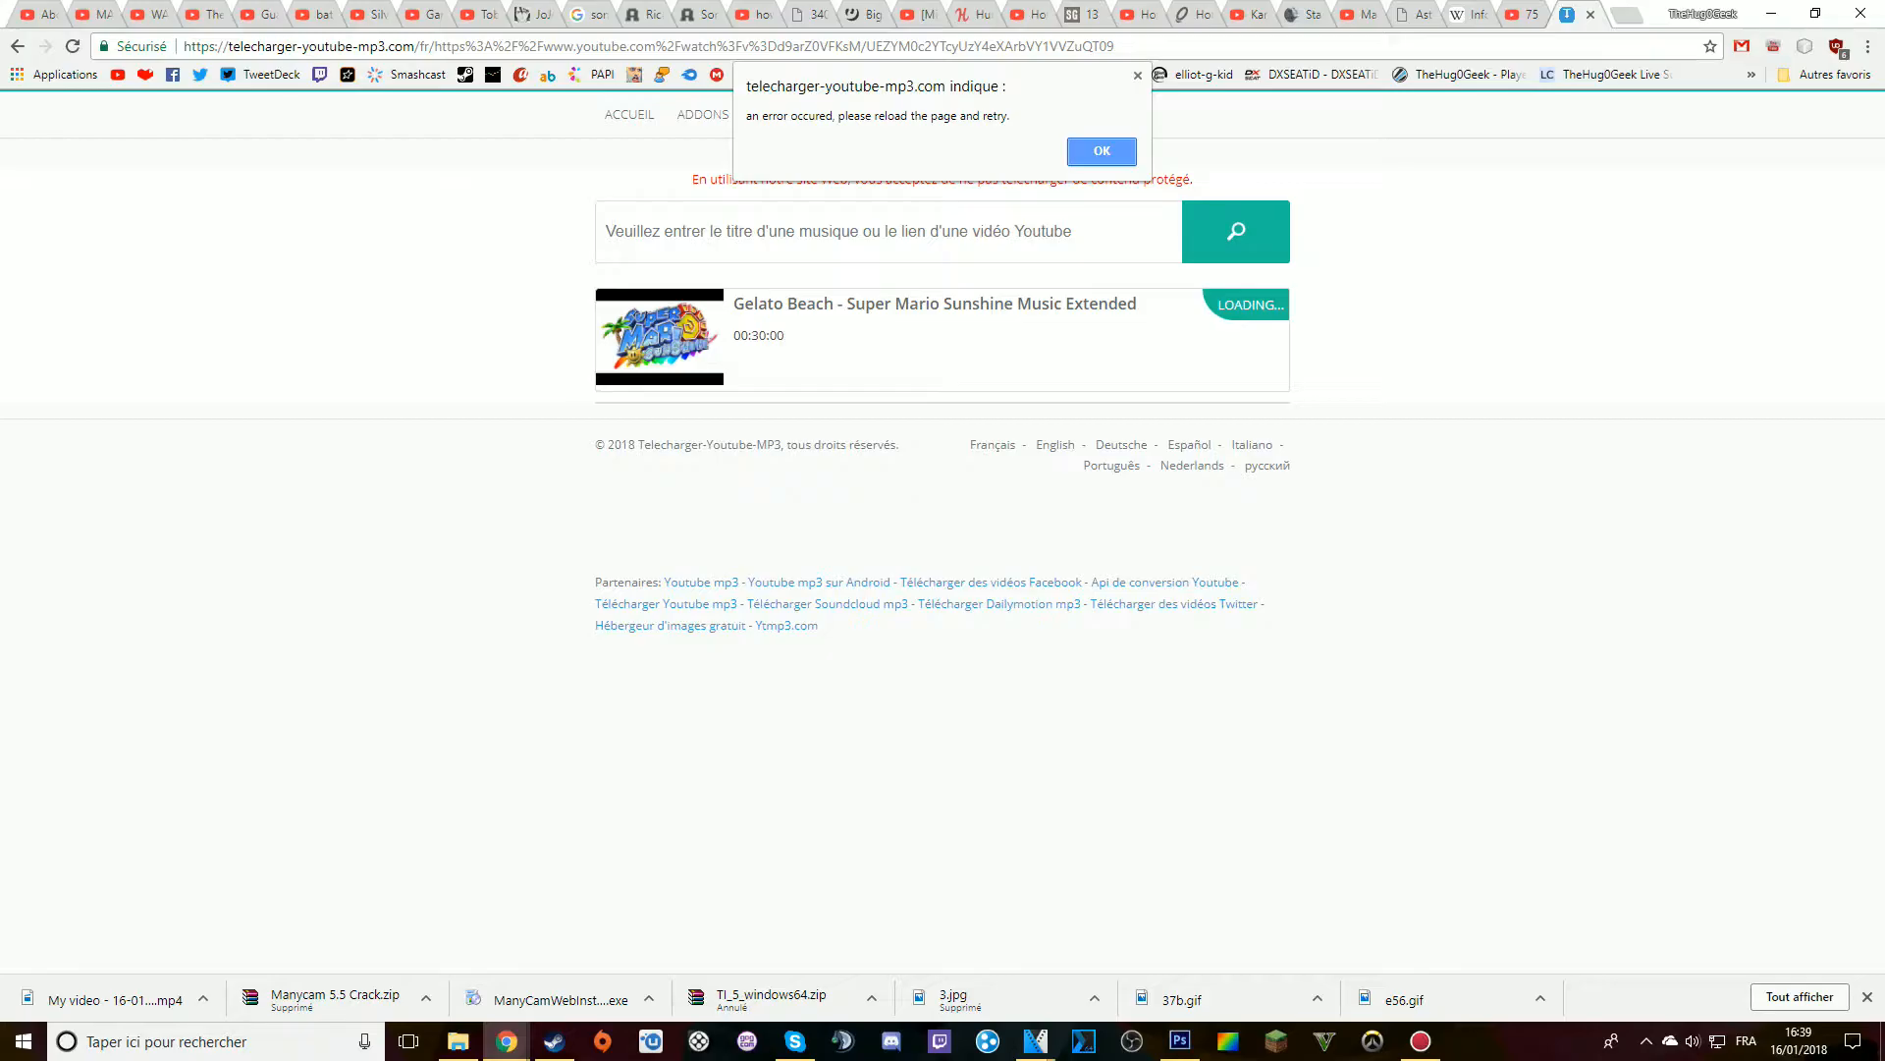
key(Return)
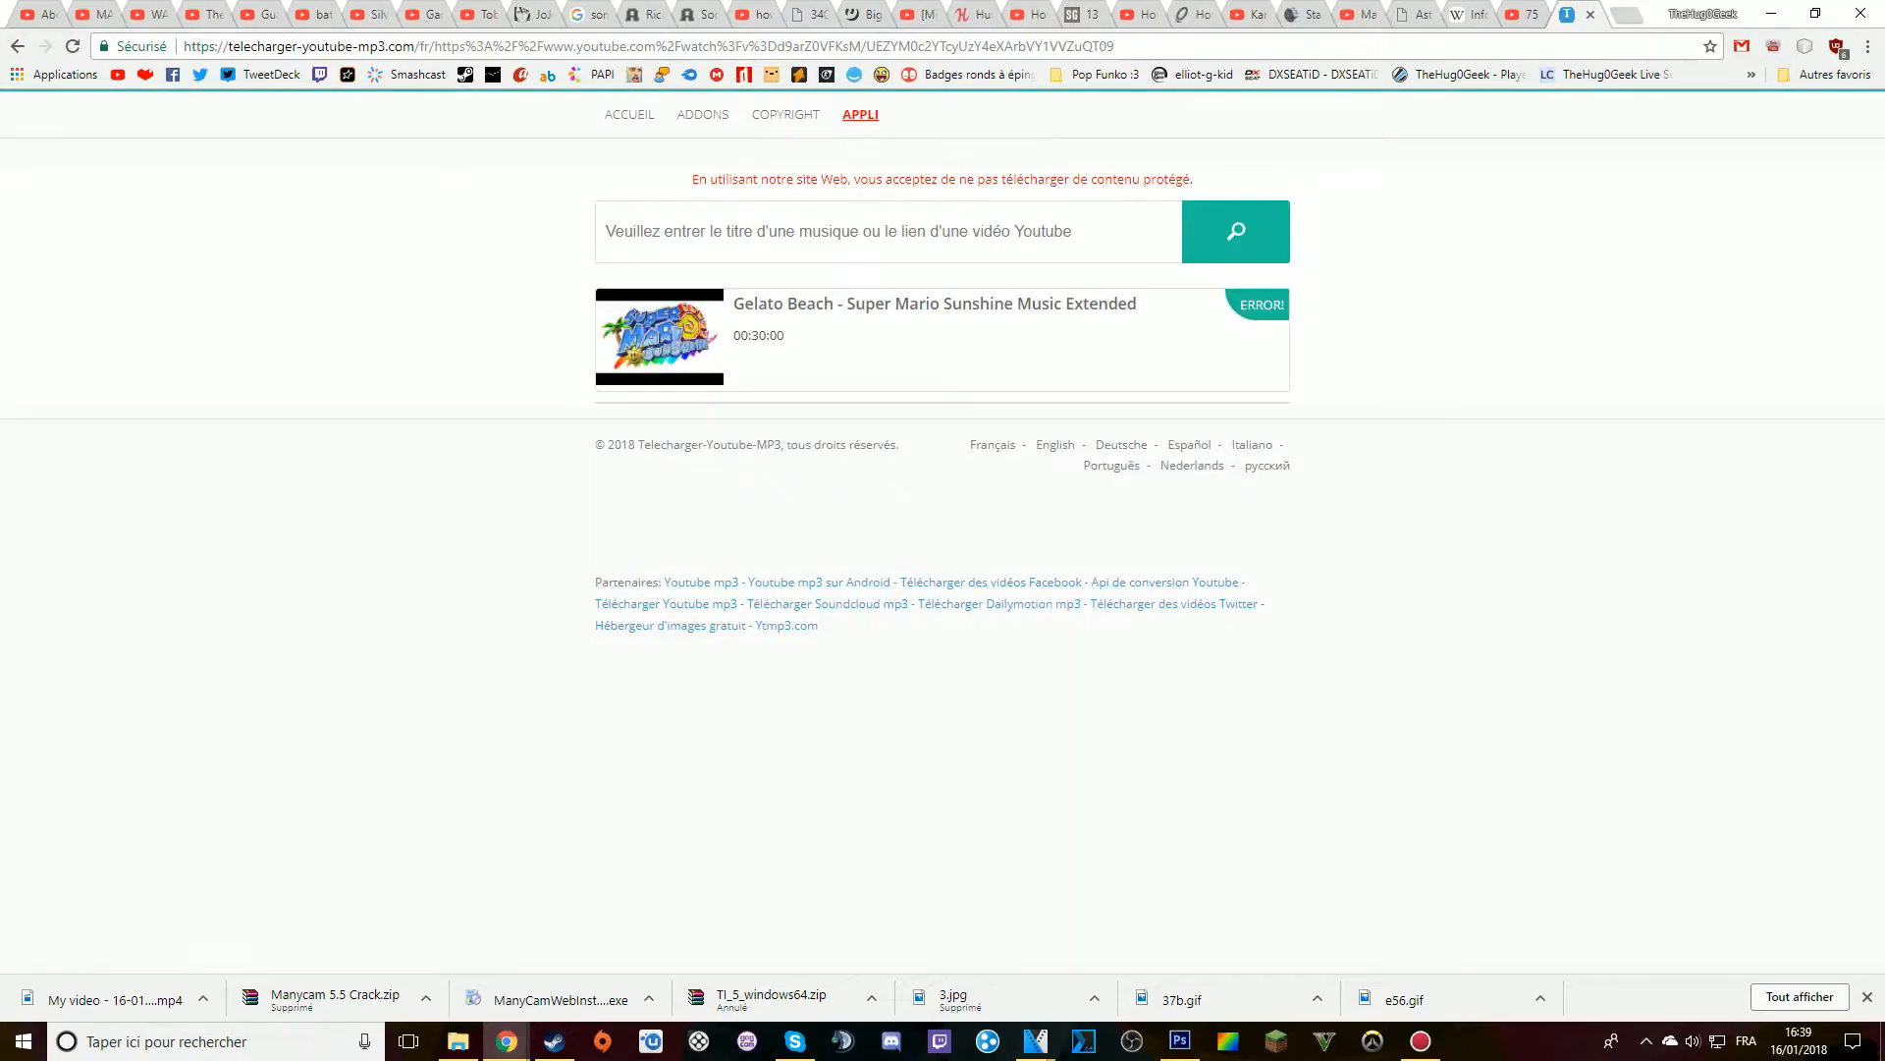
Search Google for the "Gelato Beach - Super Mario Sunshine Music Extended" title shown on the converter page
drag(1139, 304, 729, 306)
right_click(776, 305)
click(844, 342)
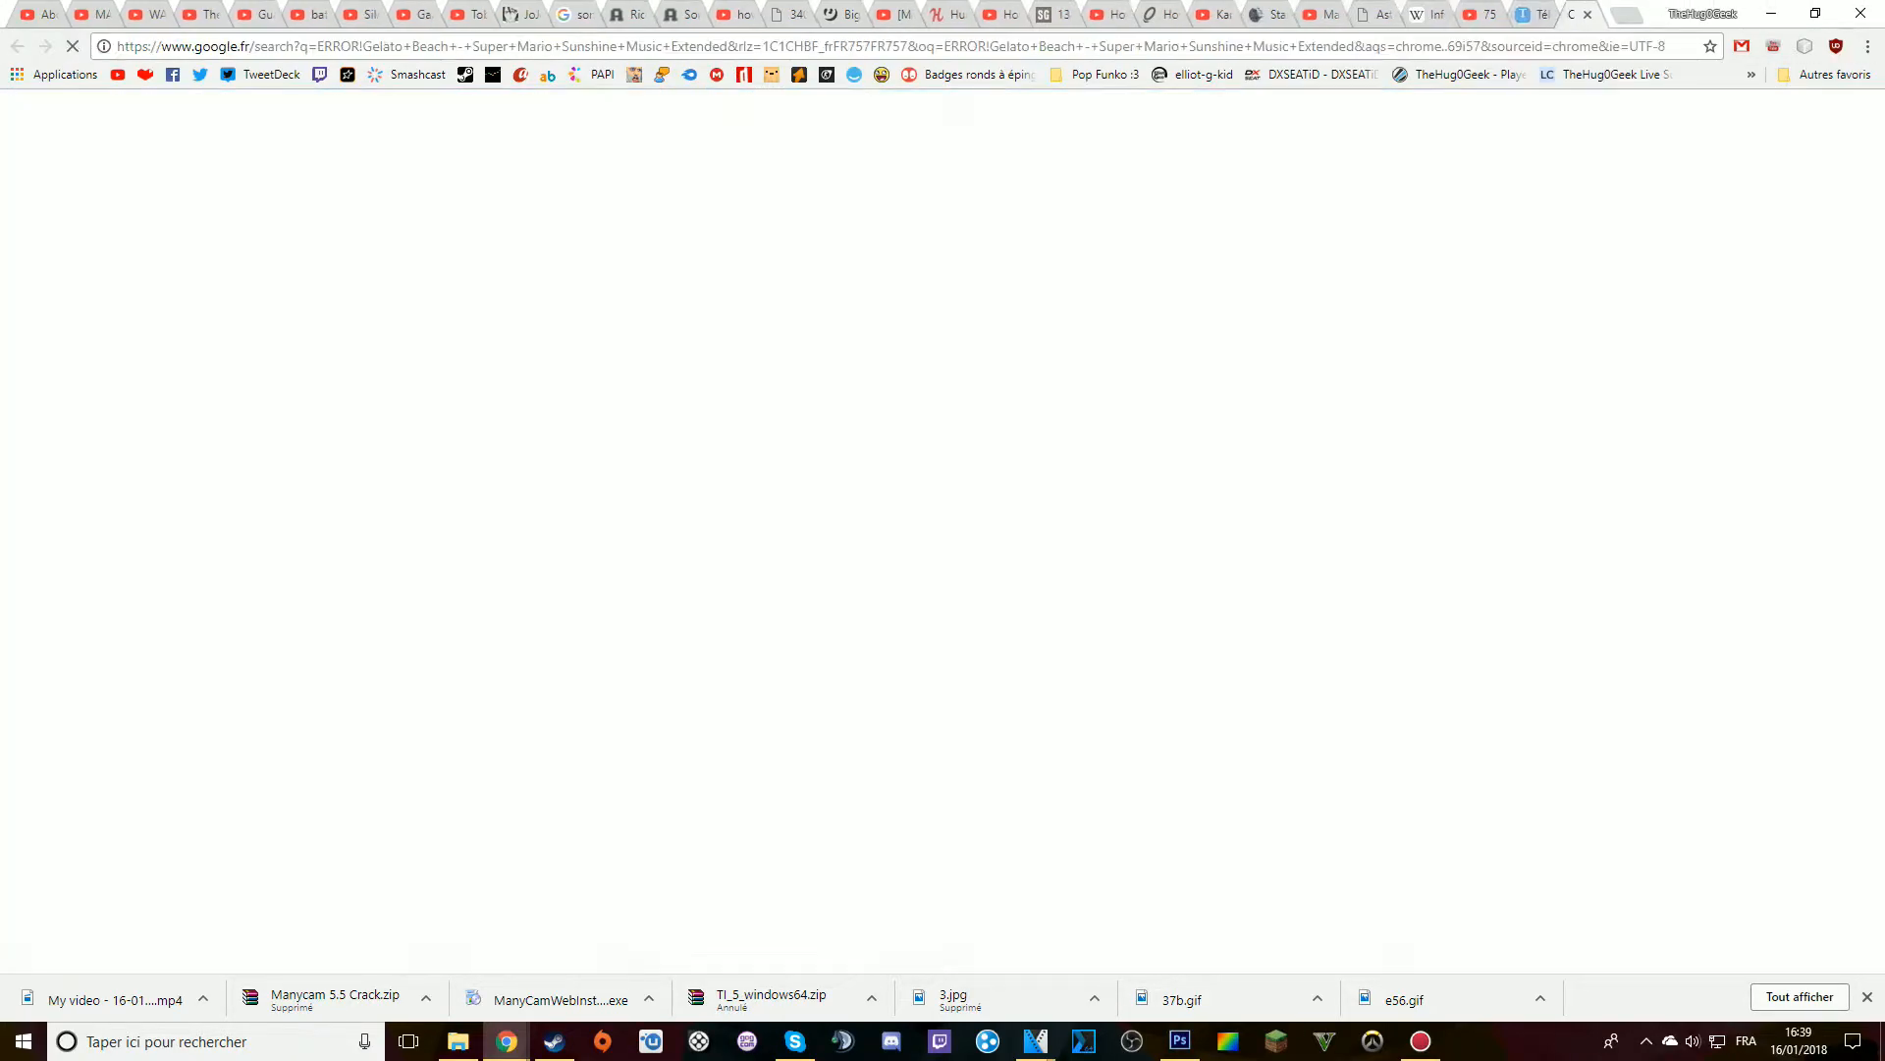
Add the downloaded "Gelato Beach - Super Mario Sunshine" audio to a new VEGAS Pro track at 00:00:10,00 and play the project
click(203, 999)
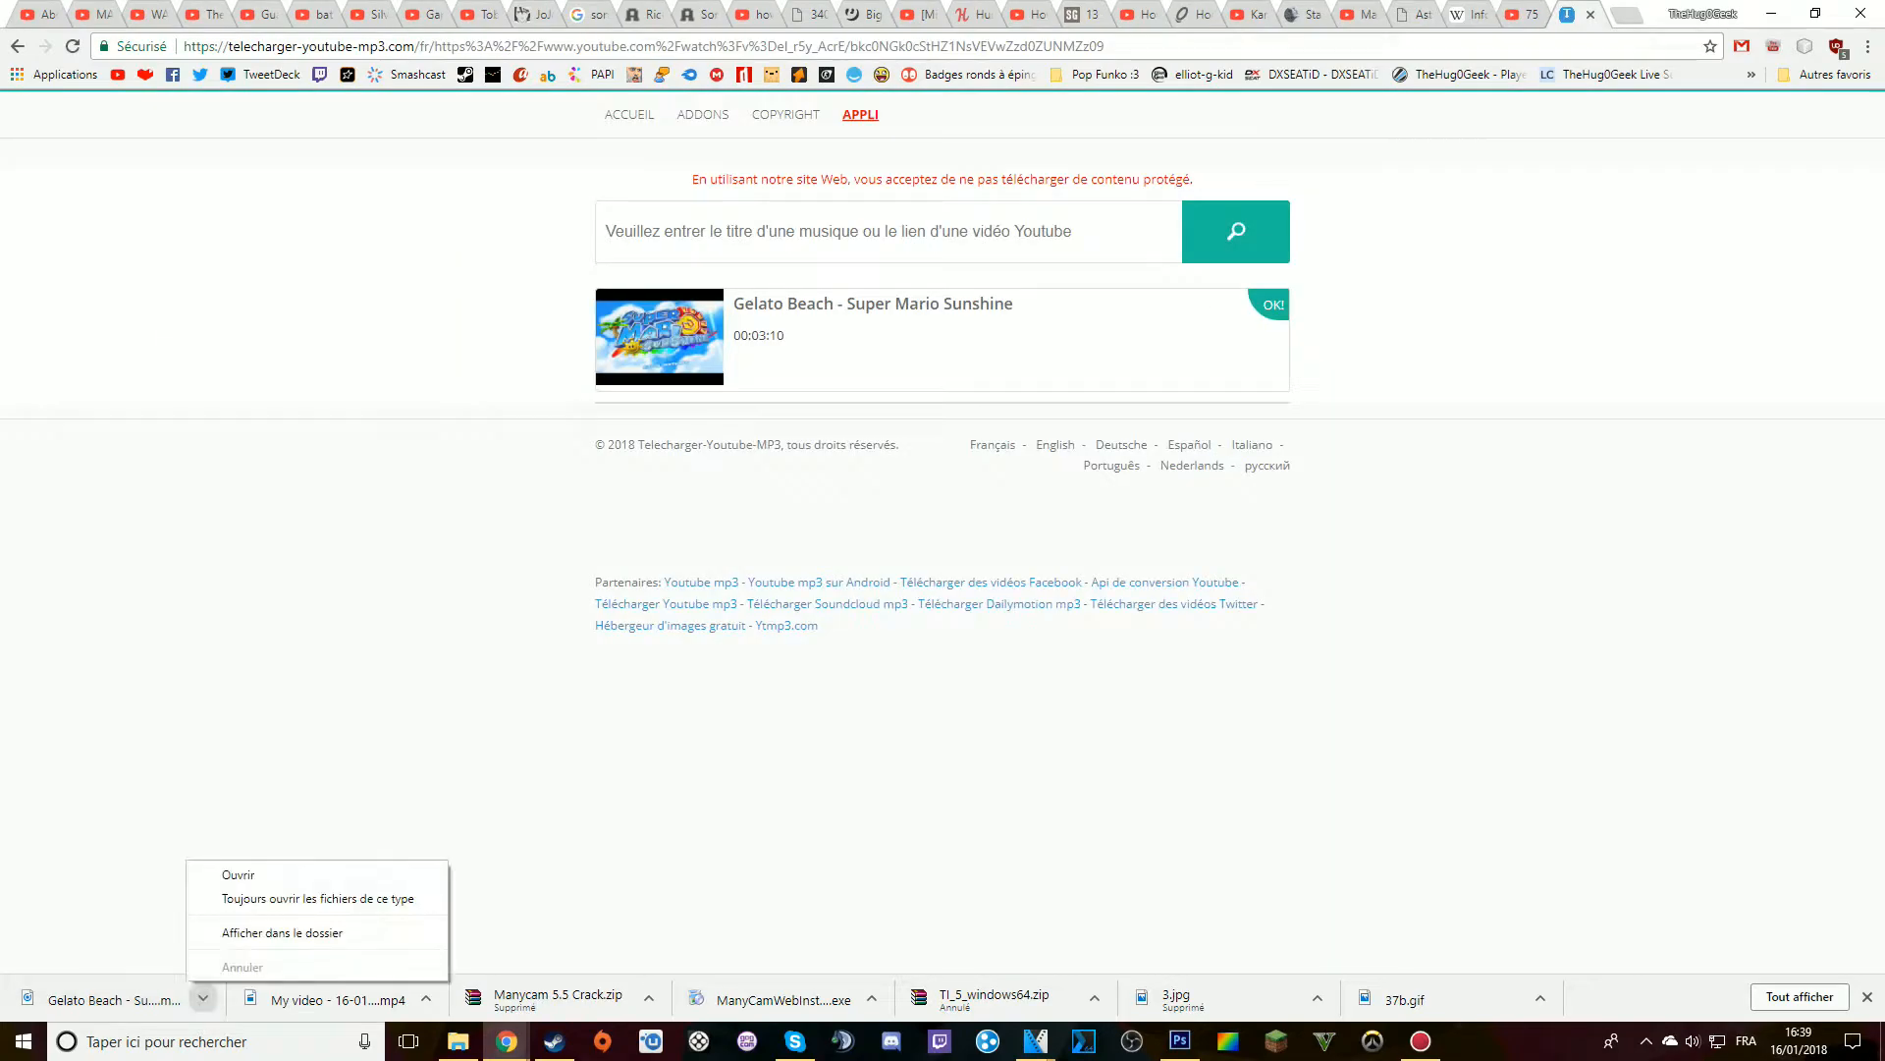
click(283, 932)
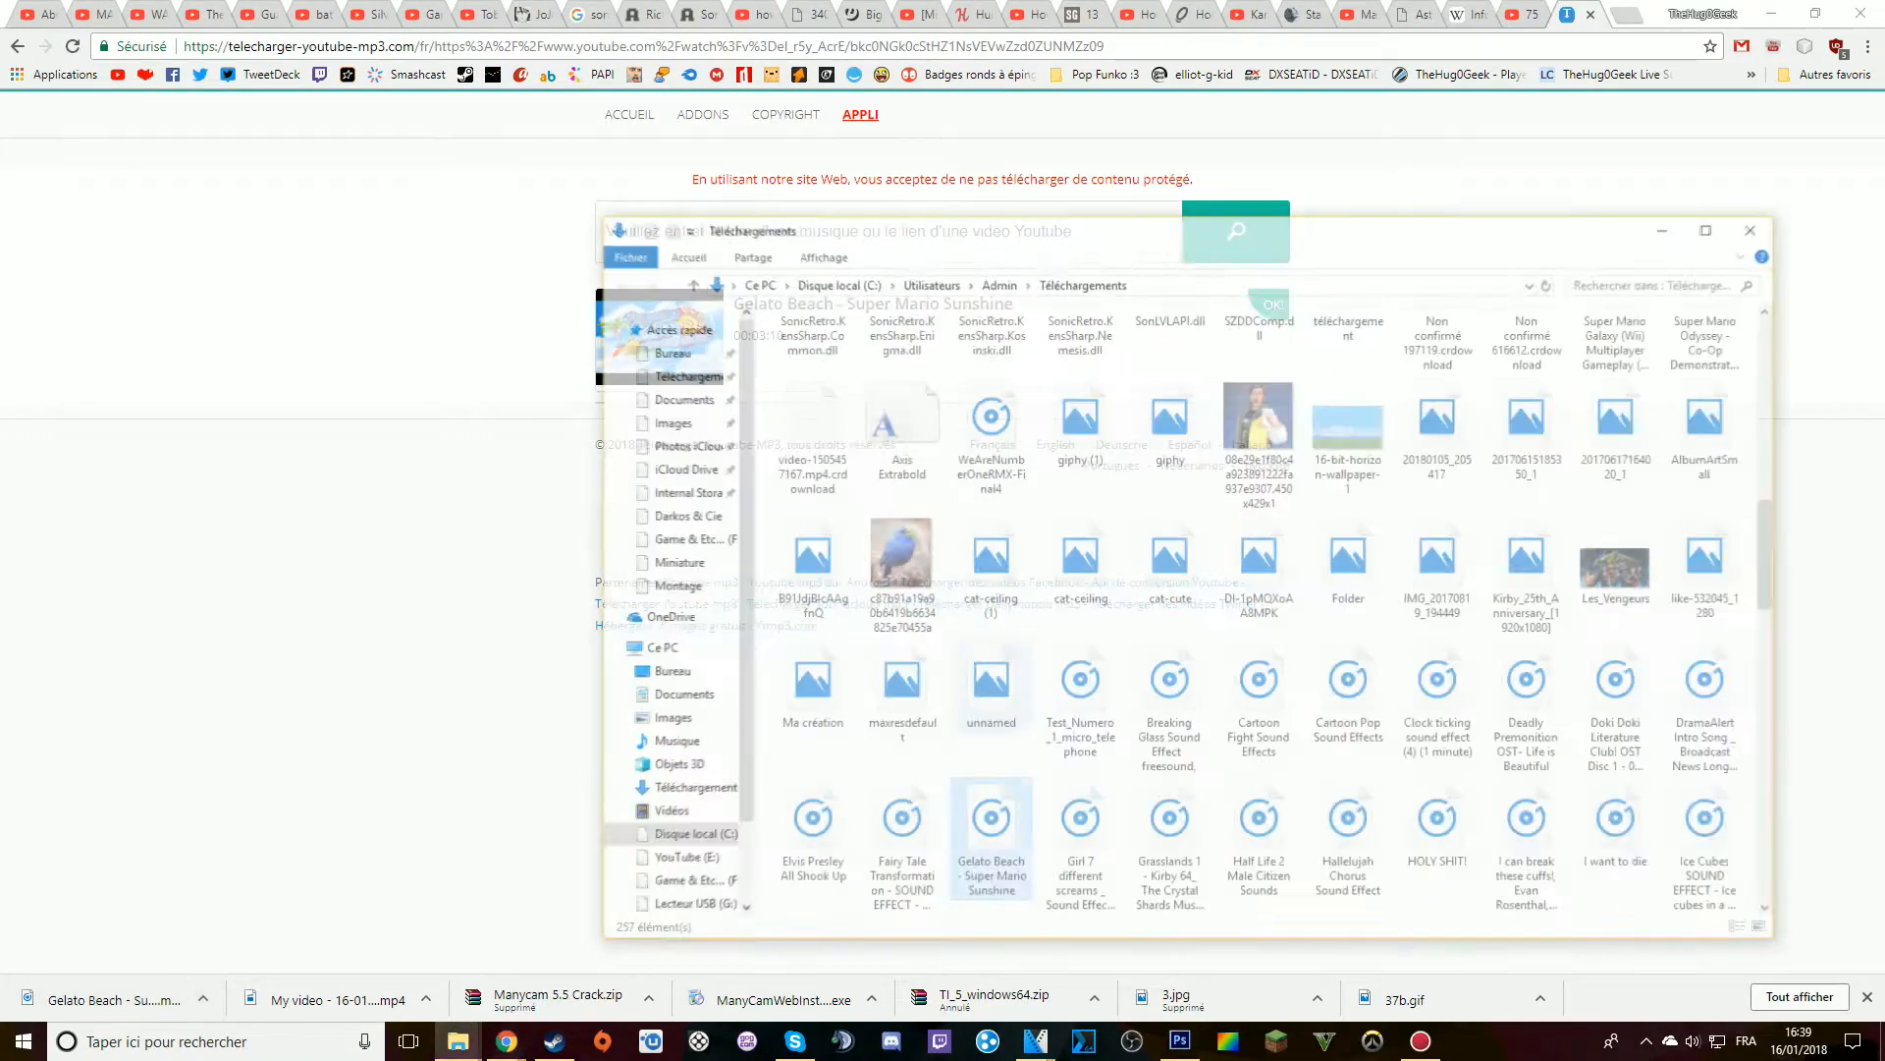
drag(988, 835, 393, 813)
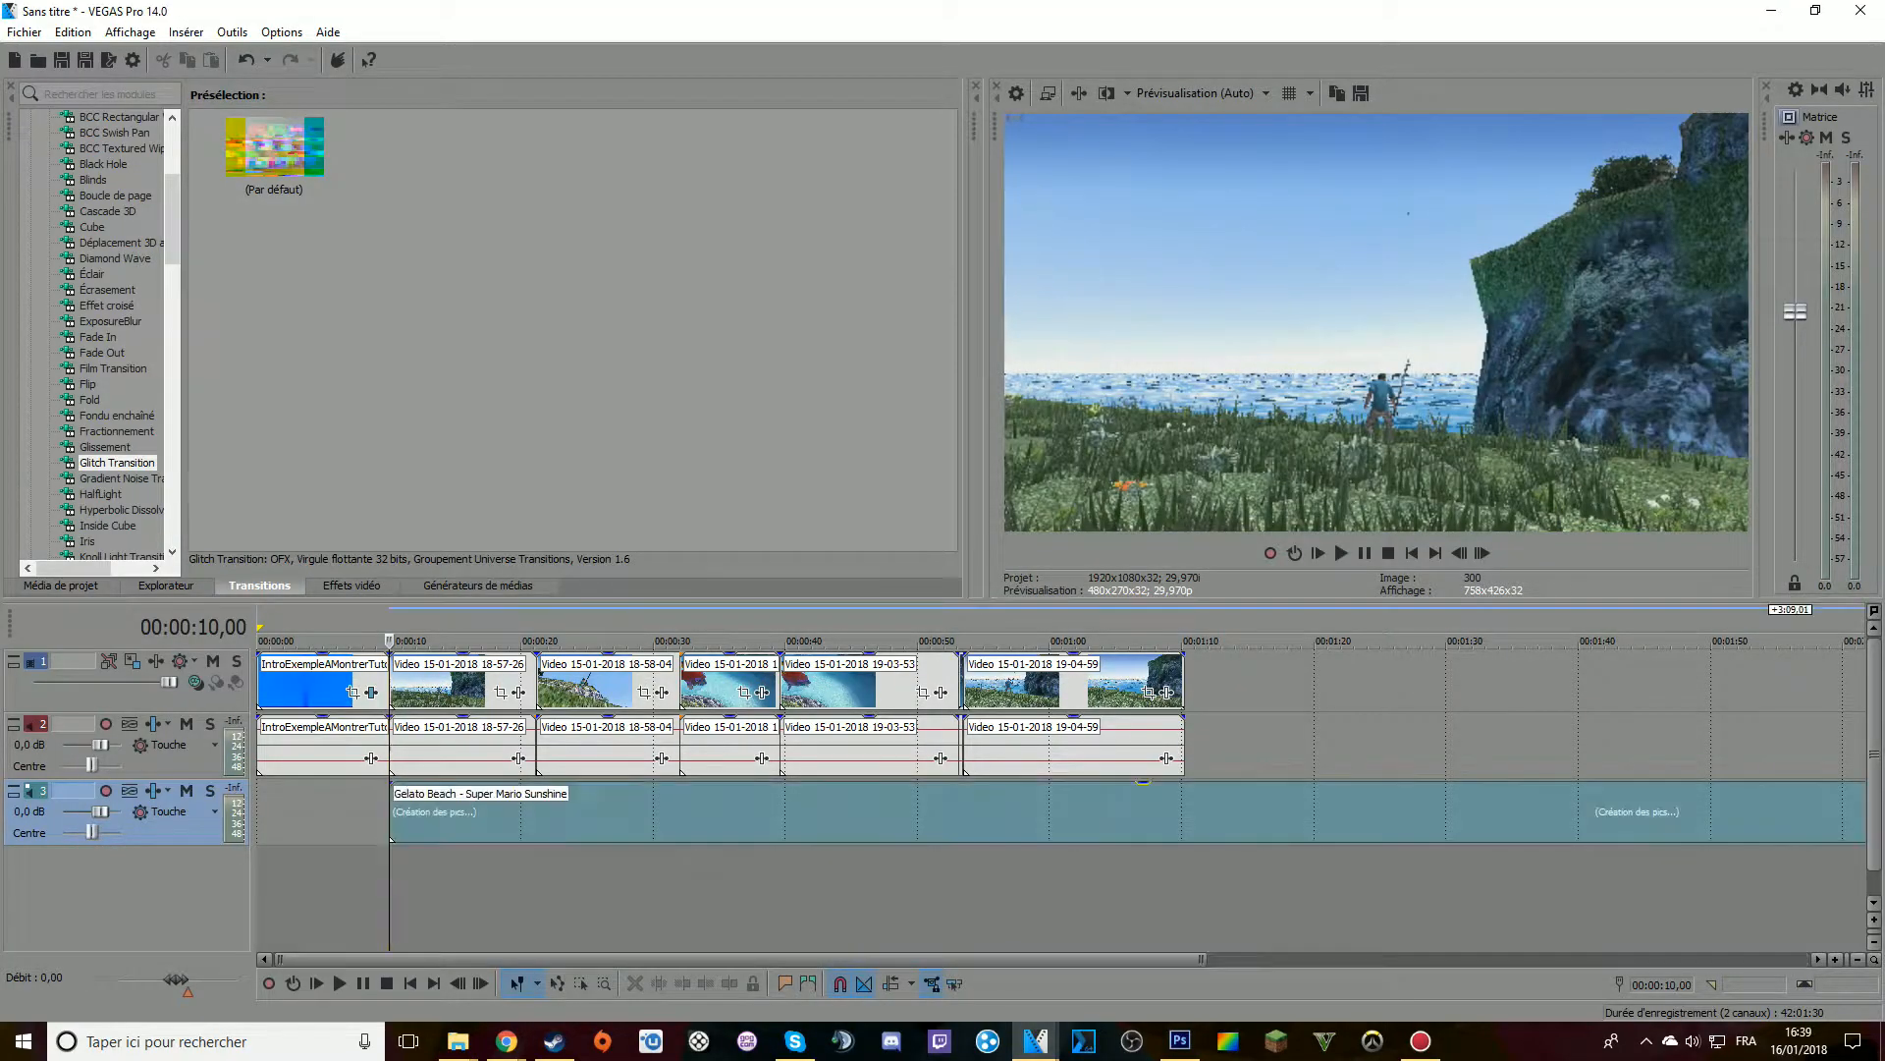
scroll(392, 813, down, 3)
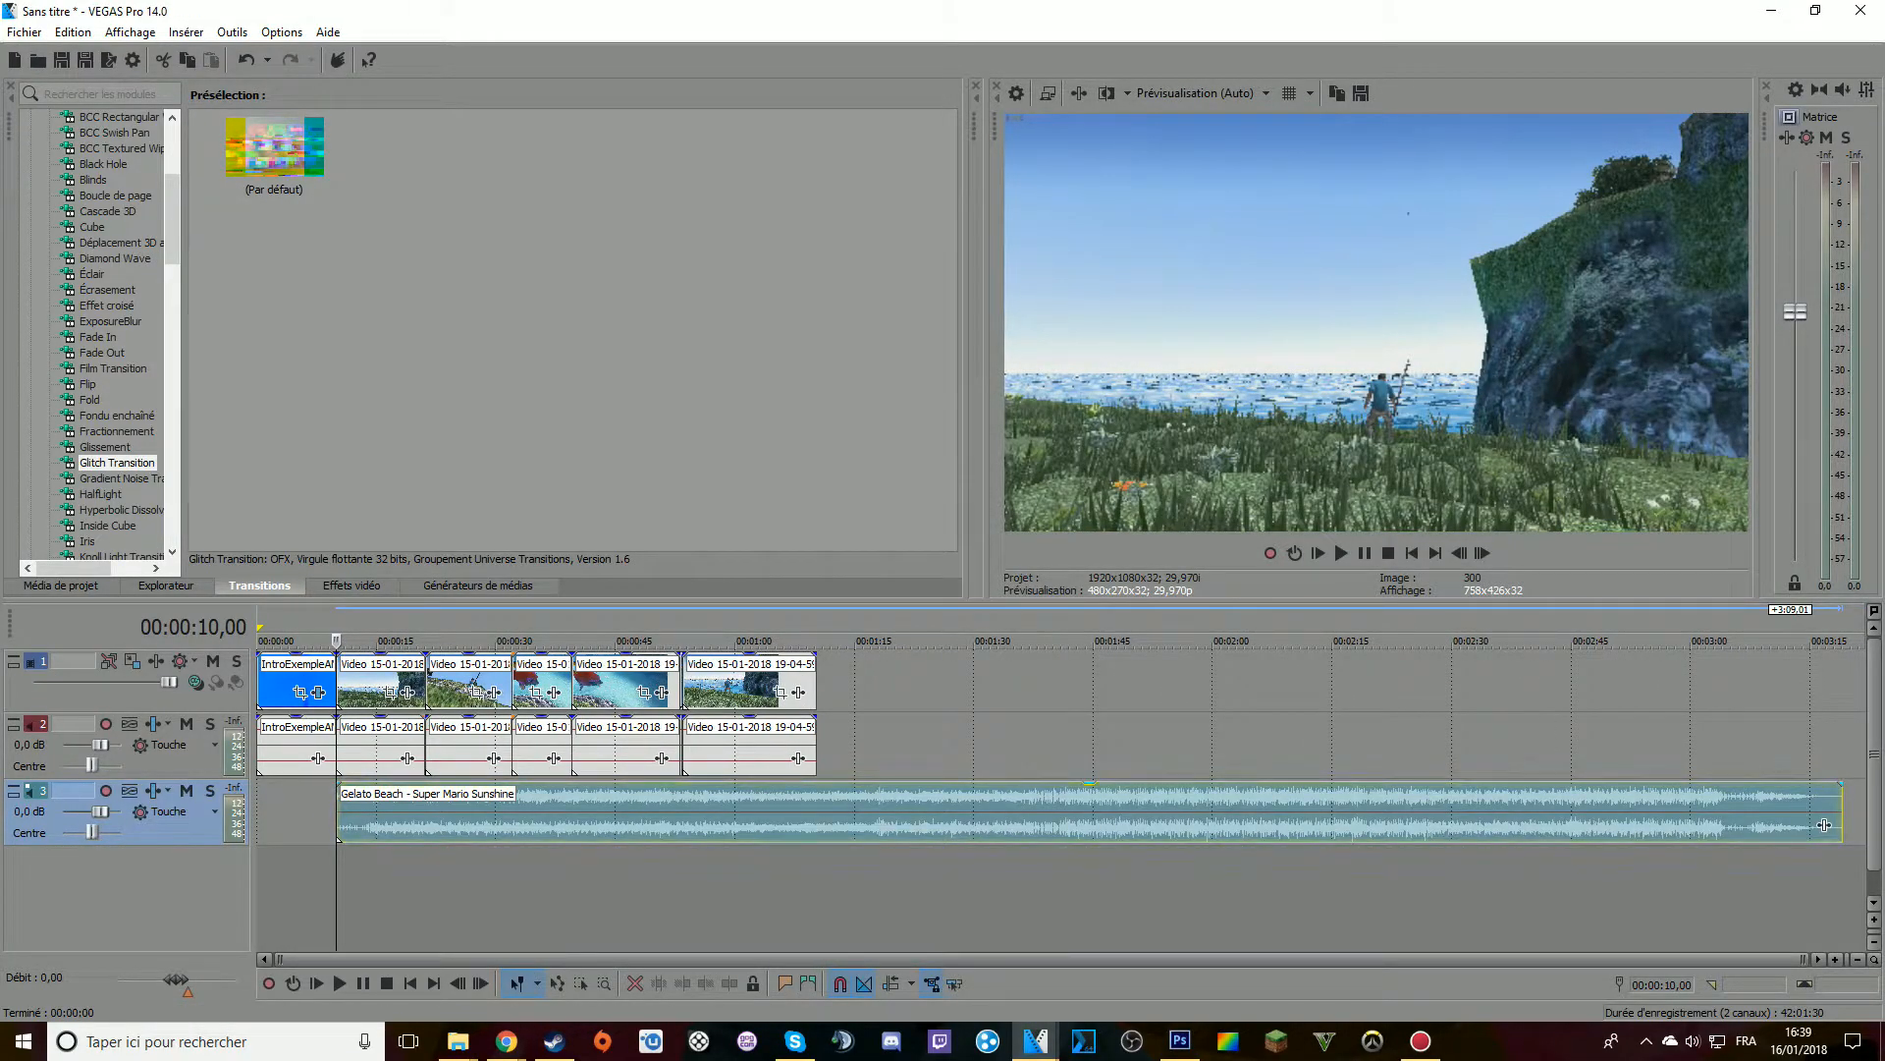
scroll(1825, 825, up, 2)
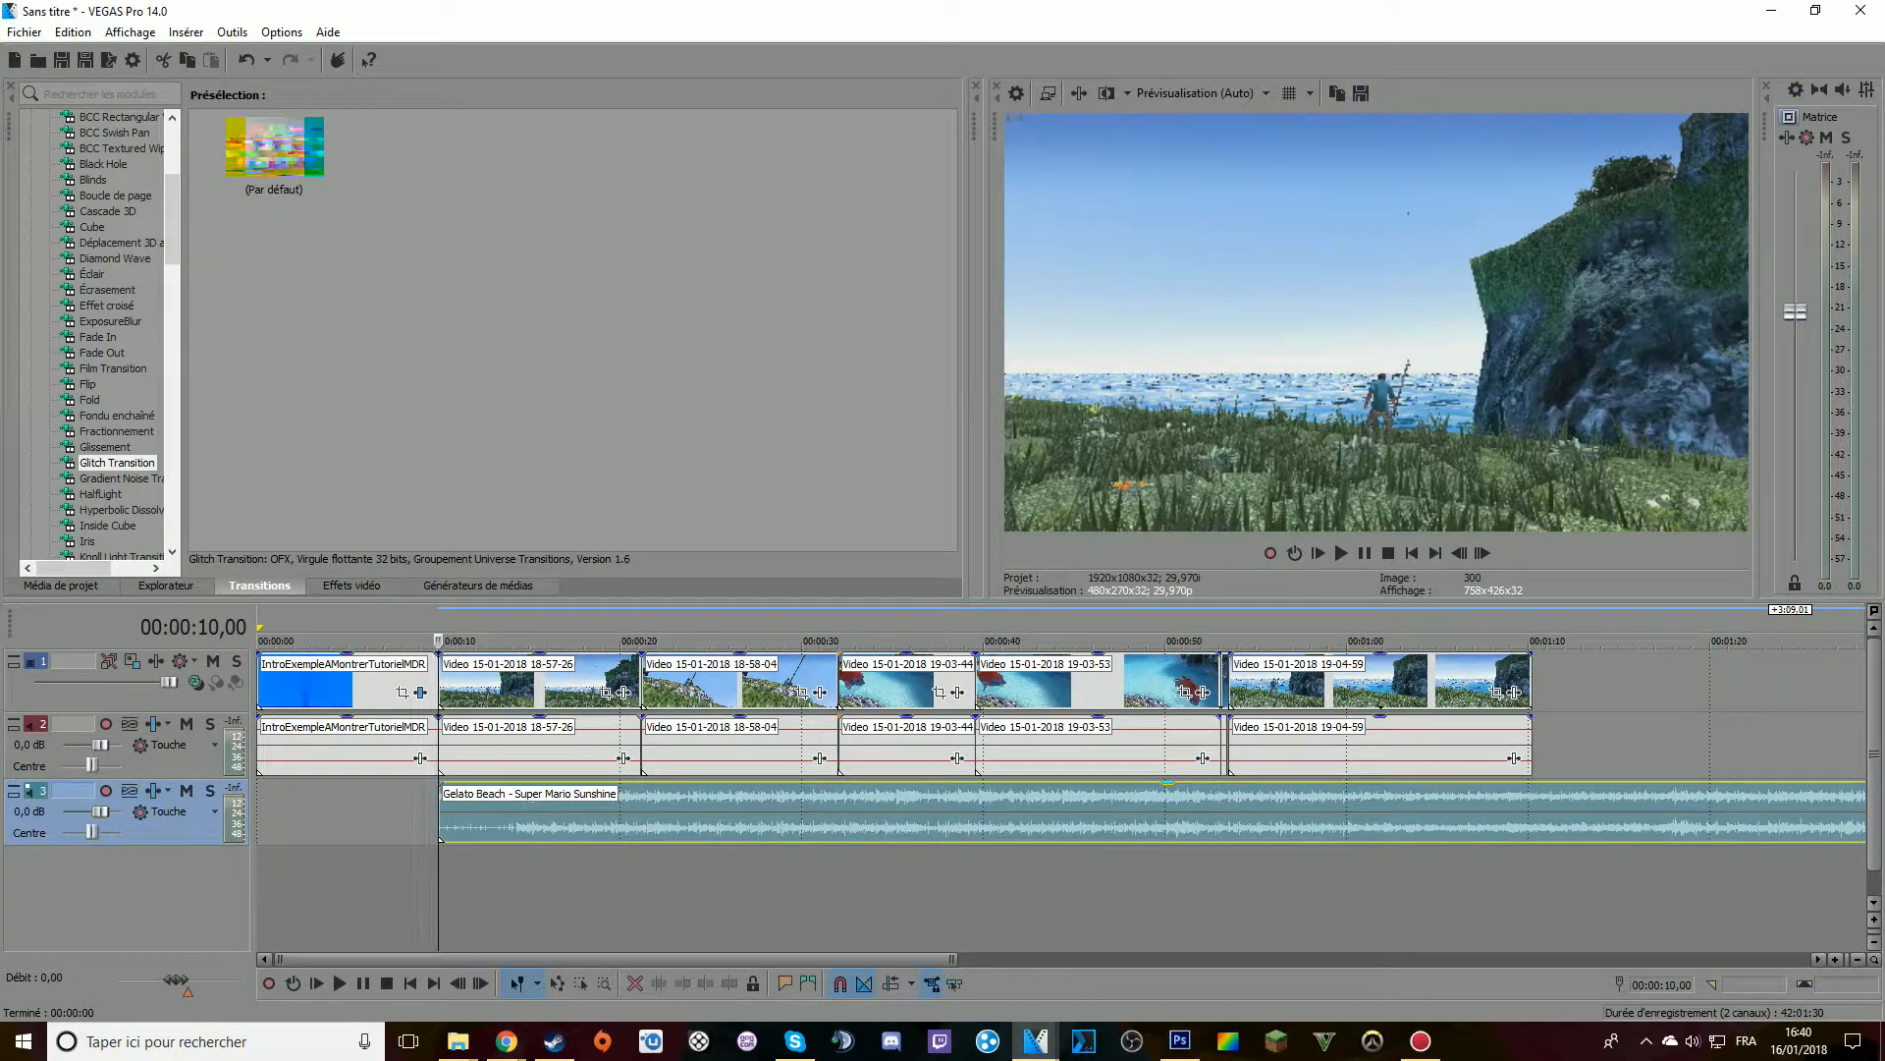
scroll(1061, 746, up, 3)
key(space)
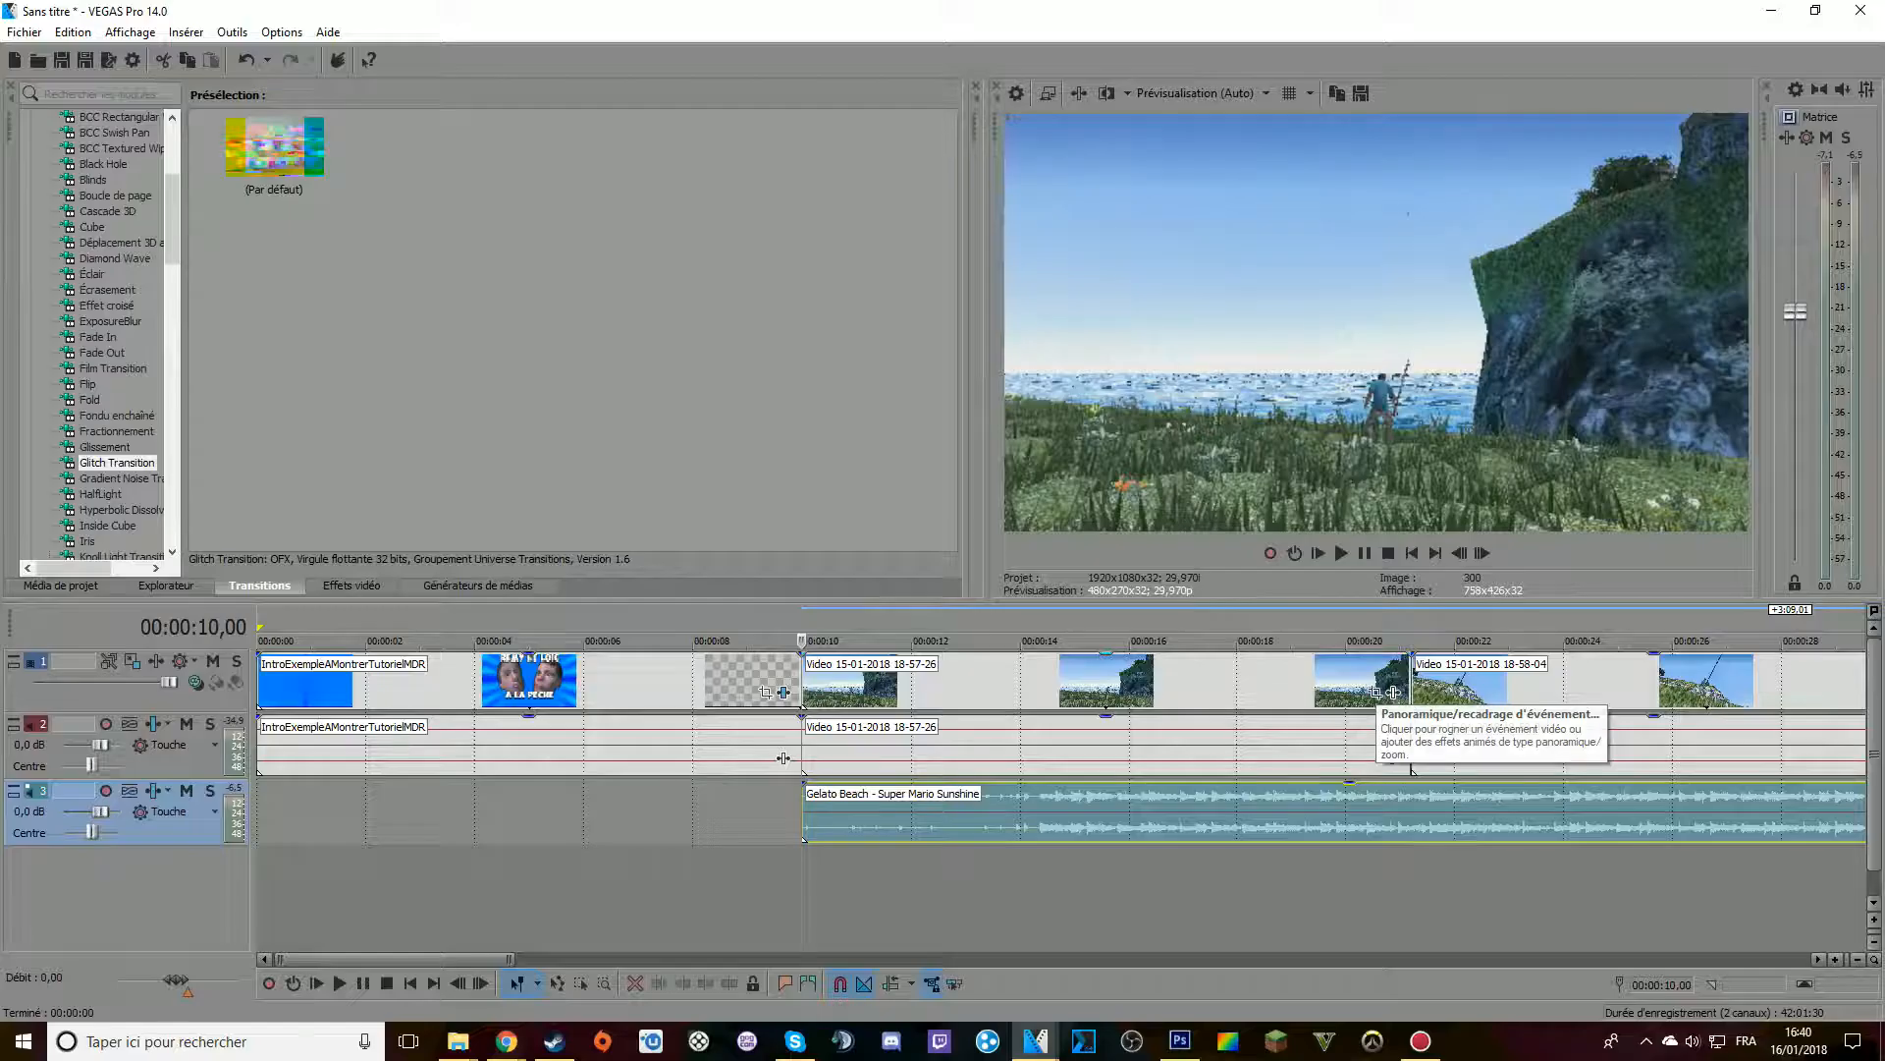
Open the event Pan/Crop editor for clip 18-57-26 and move its window so the crop frame is fully in view
click(133, 661)
drag(954, 172, 501, 278)
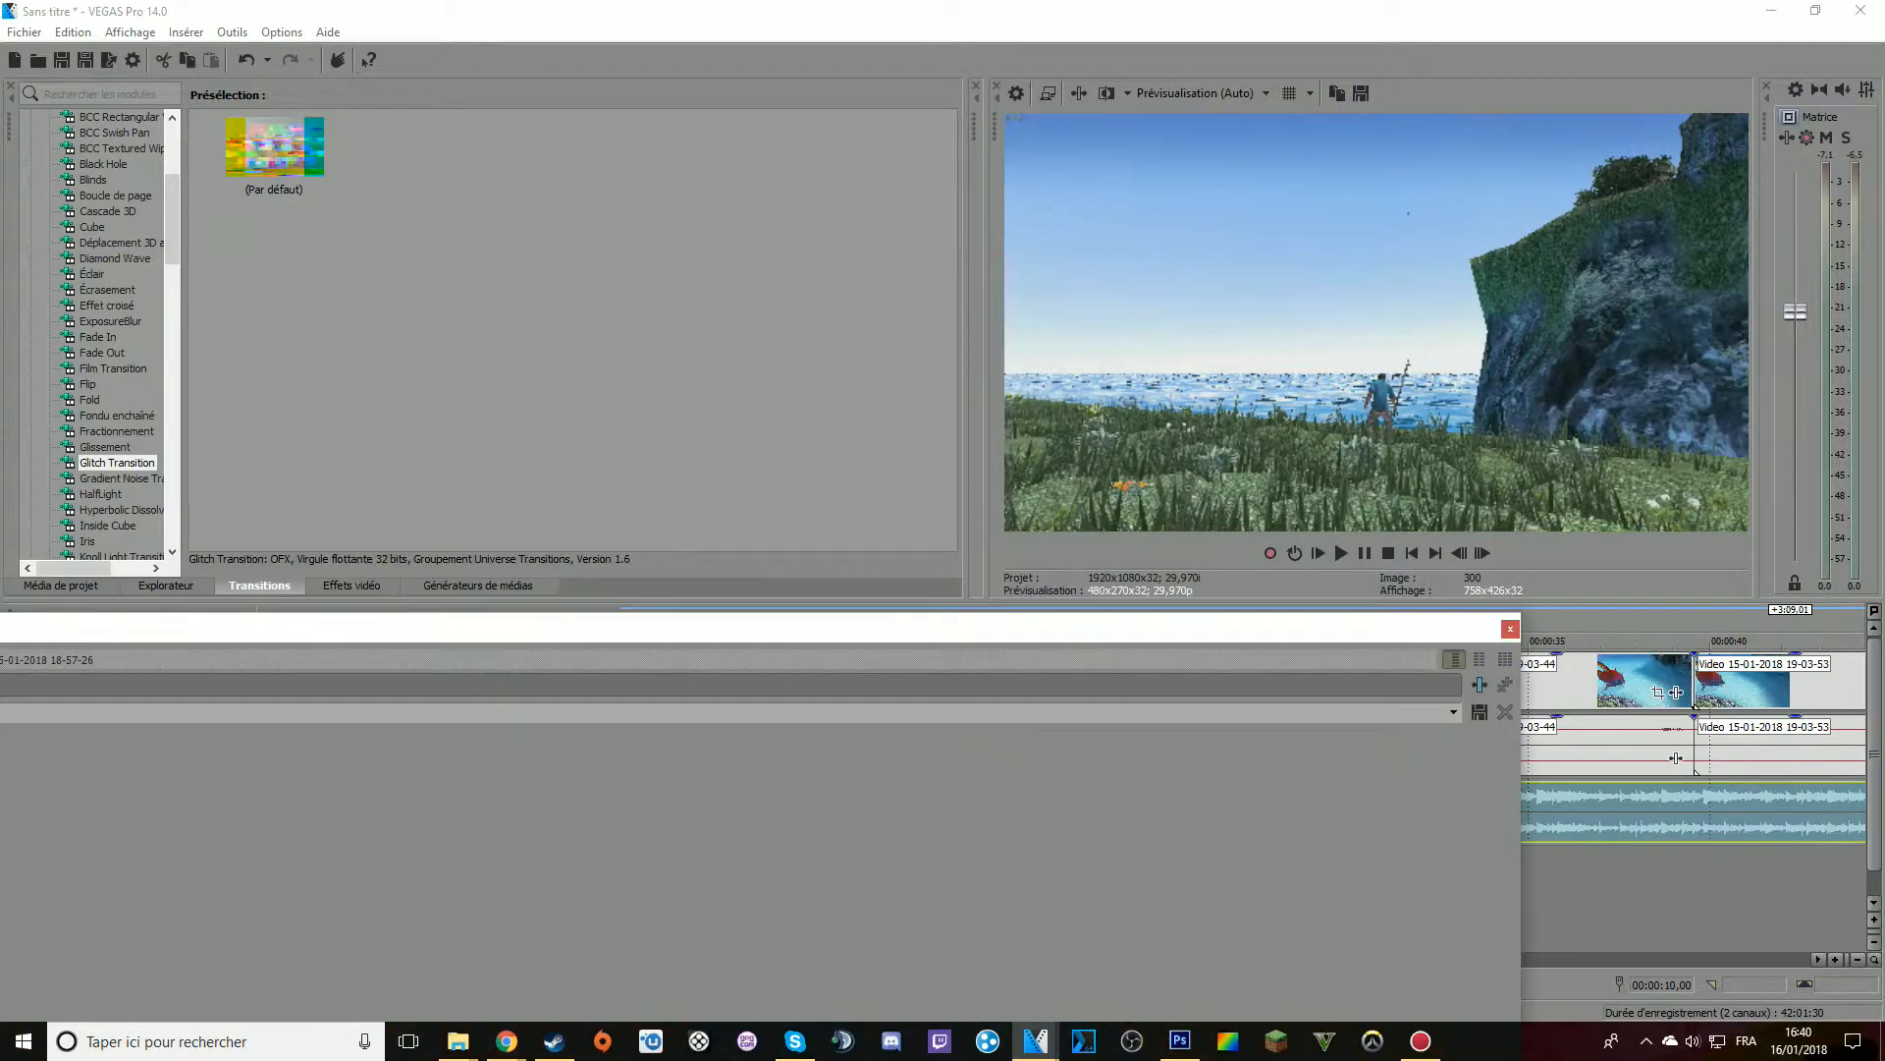
drag(543, 634, 846, 296)
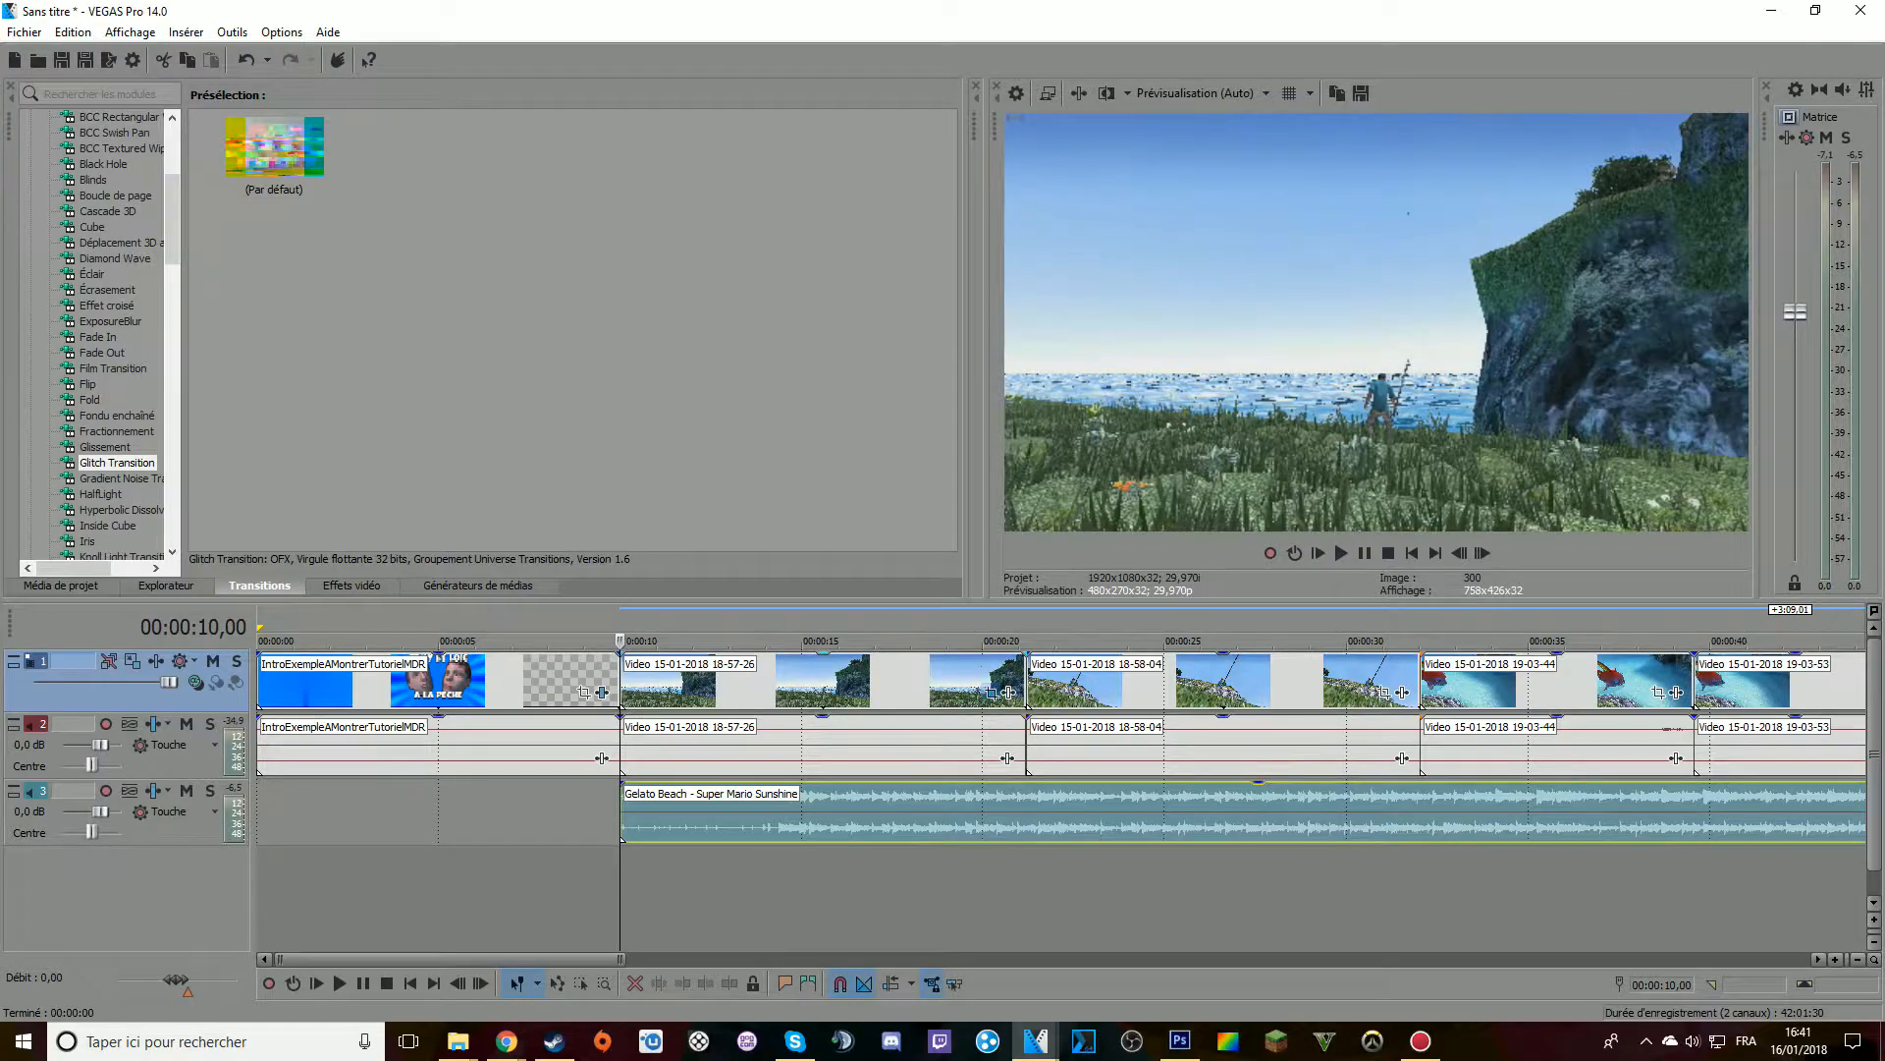
click(992, 691)
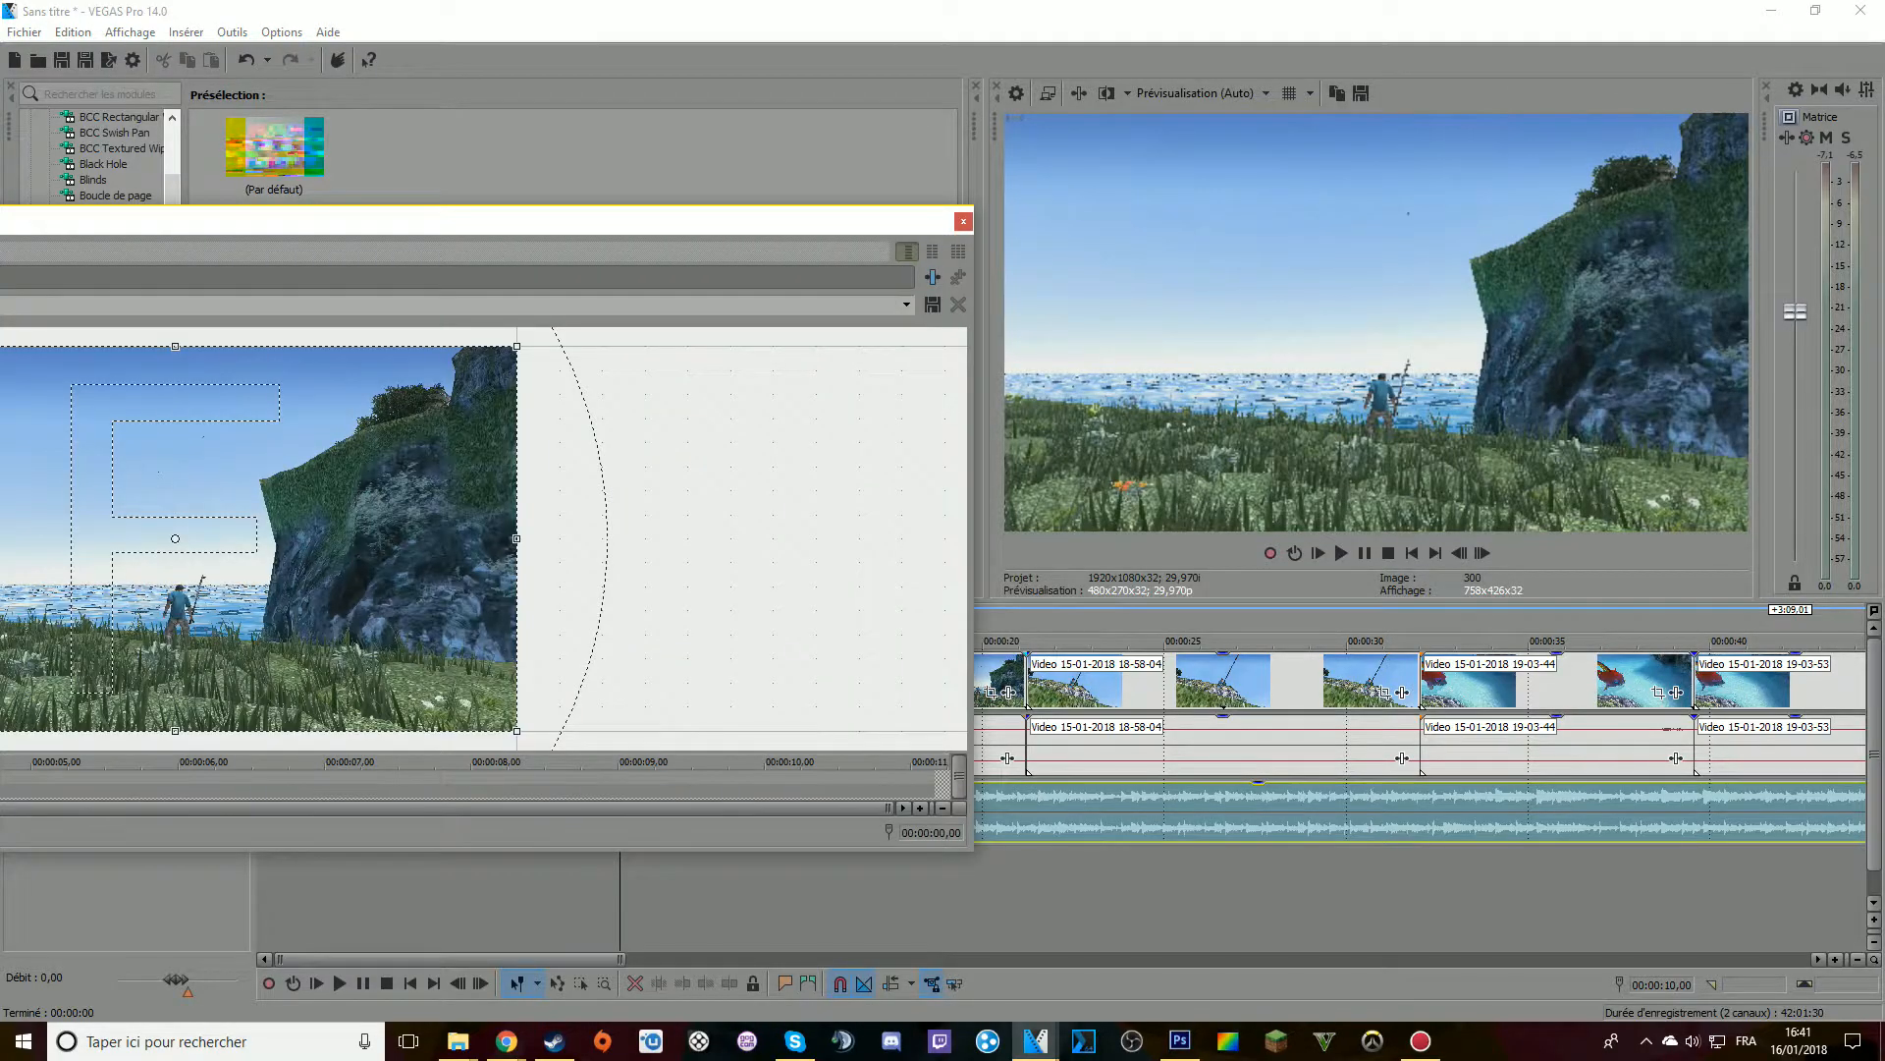
drag(589, 220, 1267, 247)
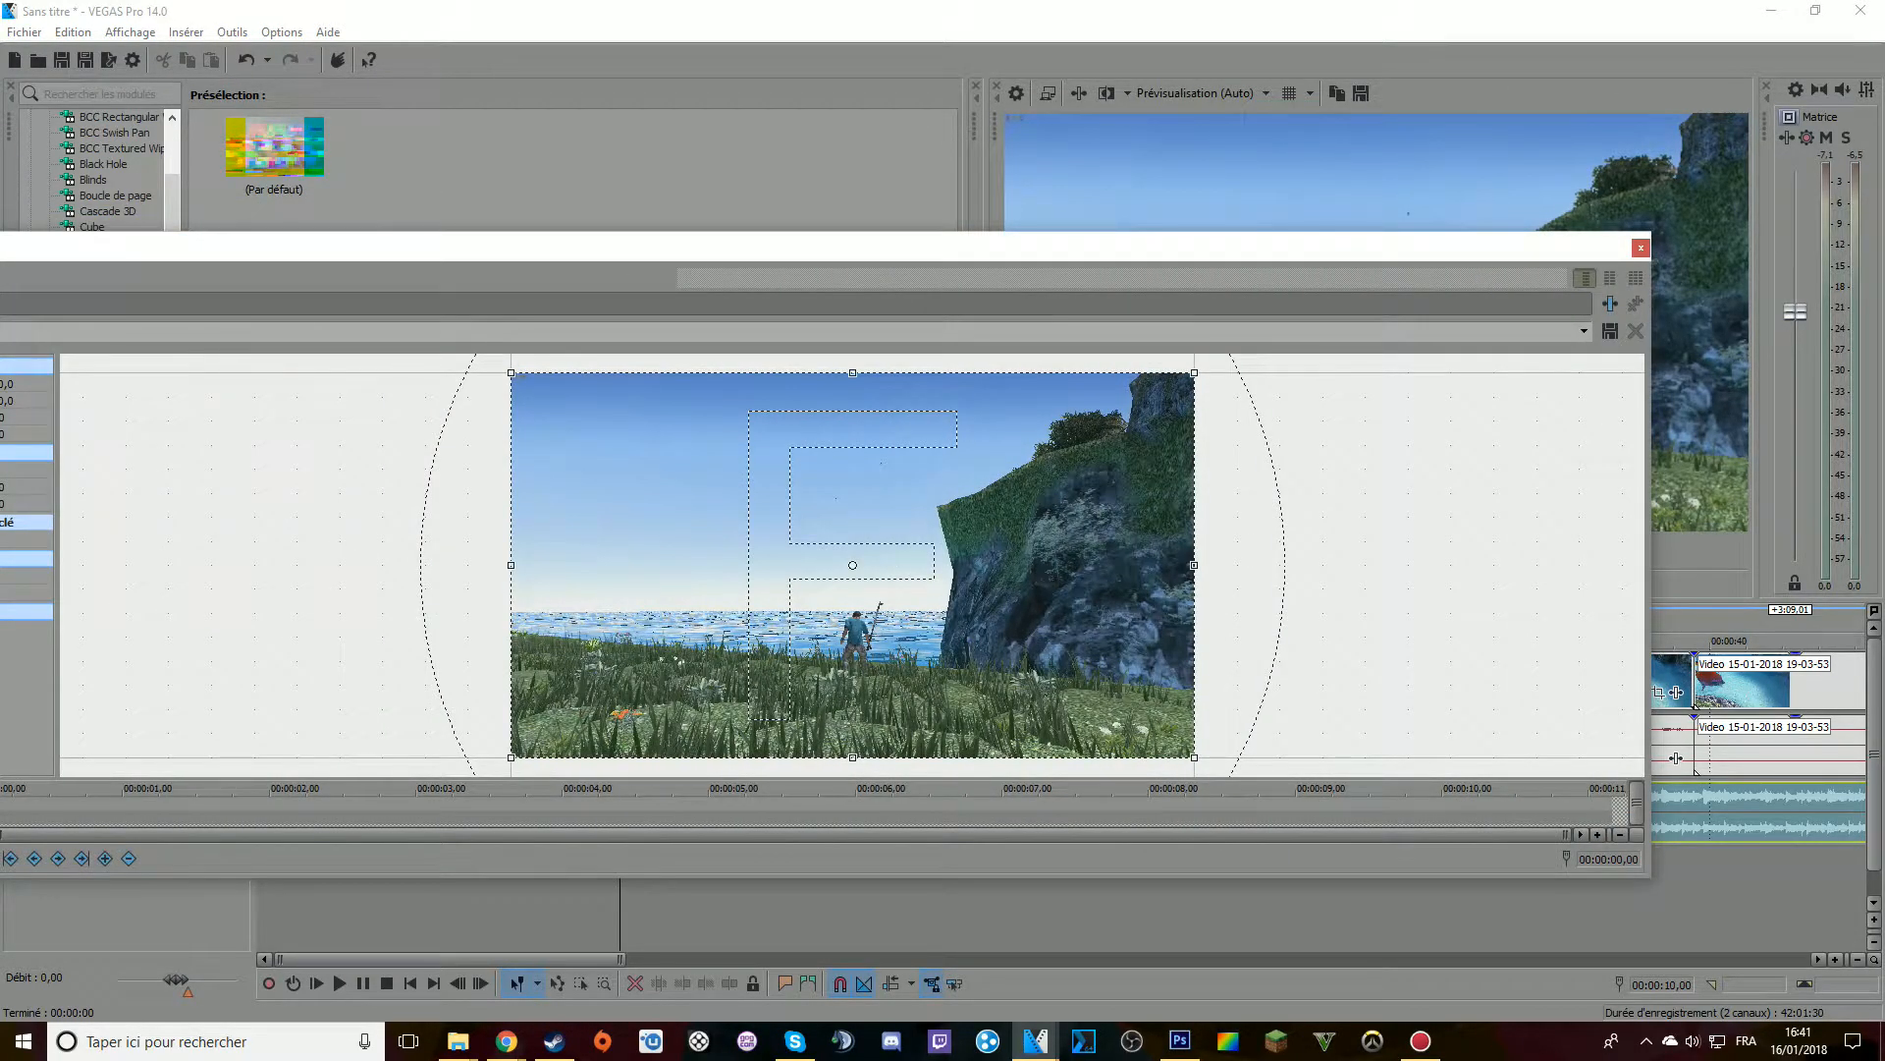
drag(1026, 262, 759, 243)
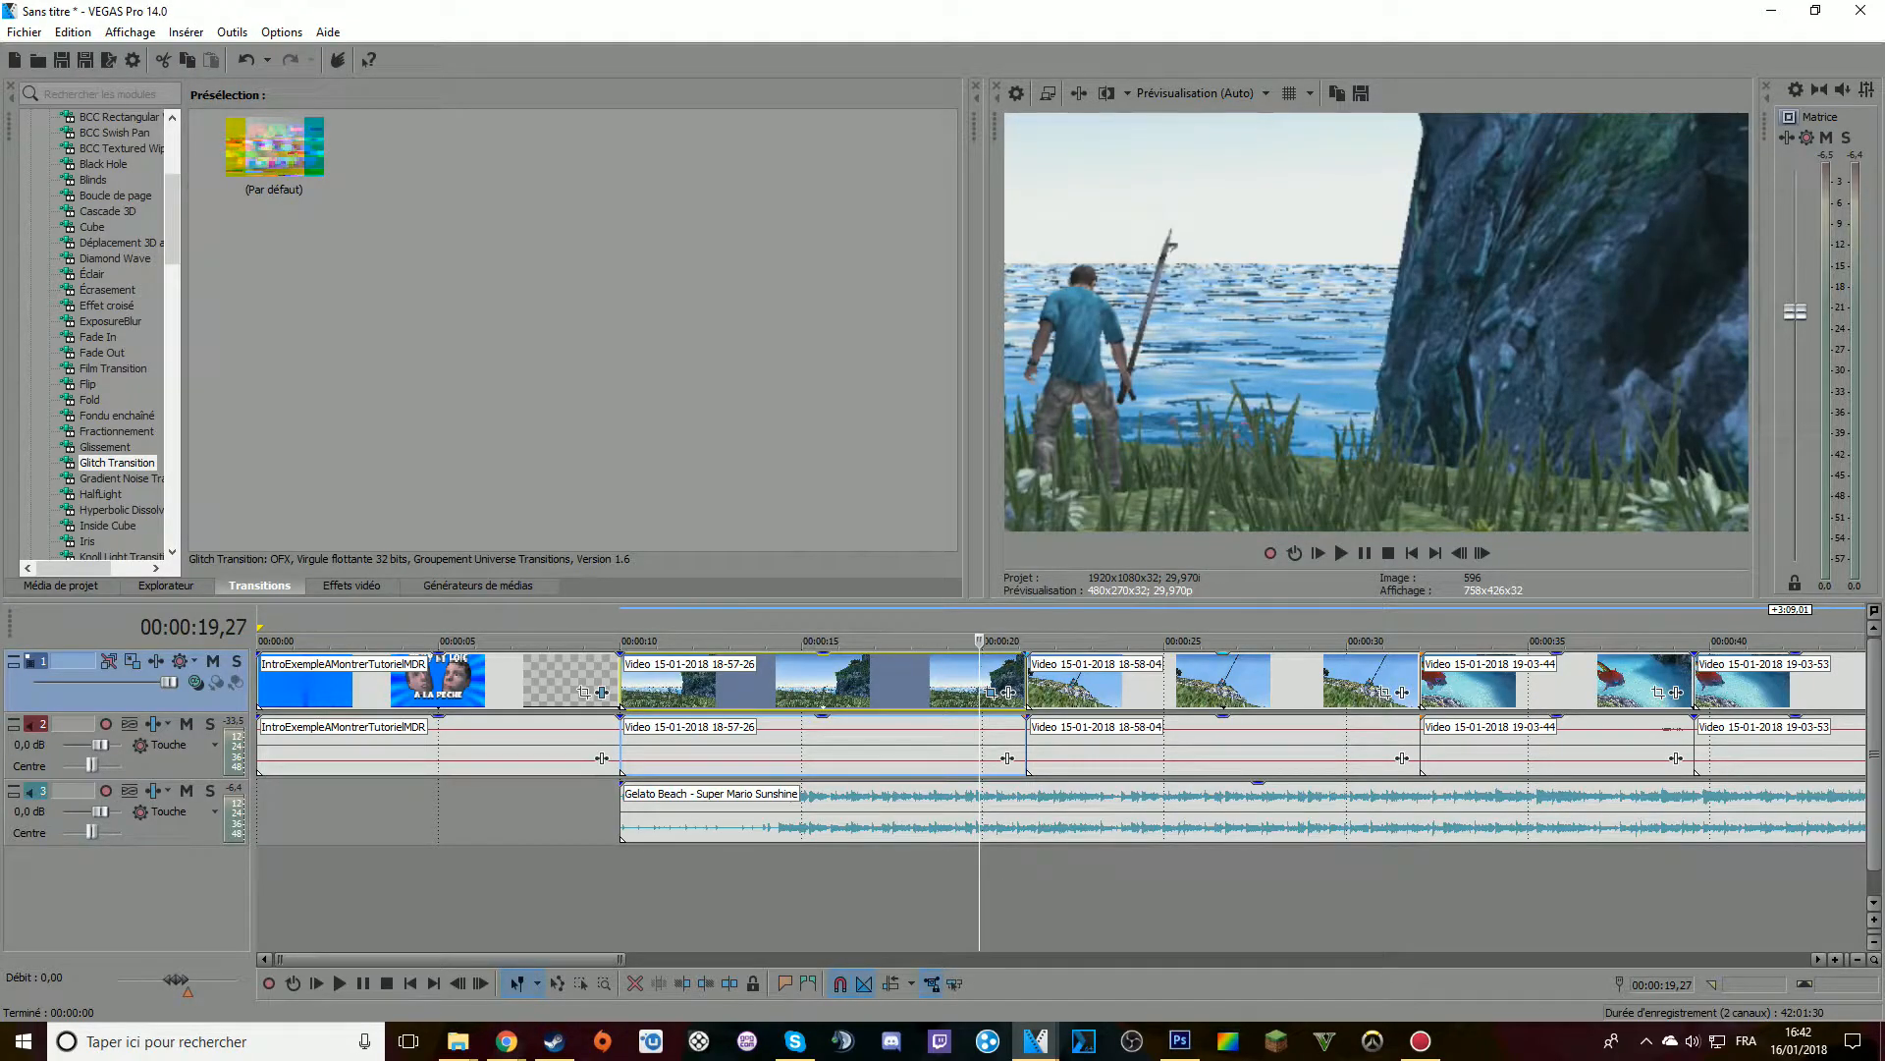
Place the cursor at 00:00:30,03, open the Pan/Crop editor for clip 18-58-04 and enable its mask (Masque)
click(1350, 683)
click(1385, 692)
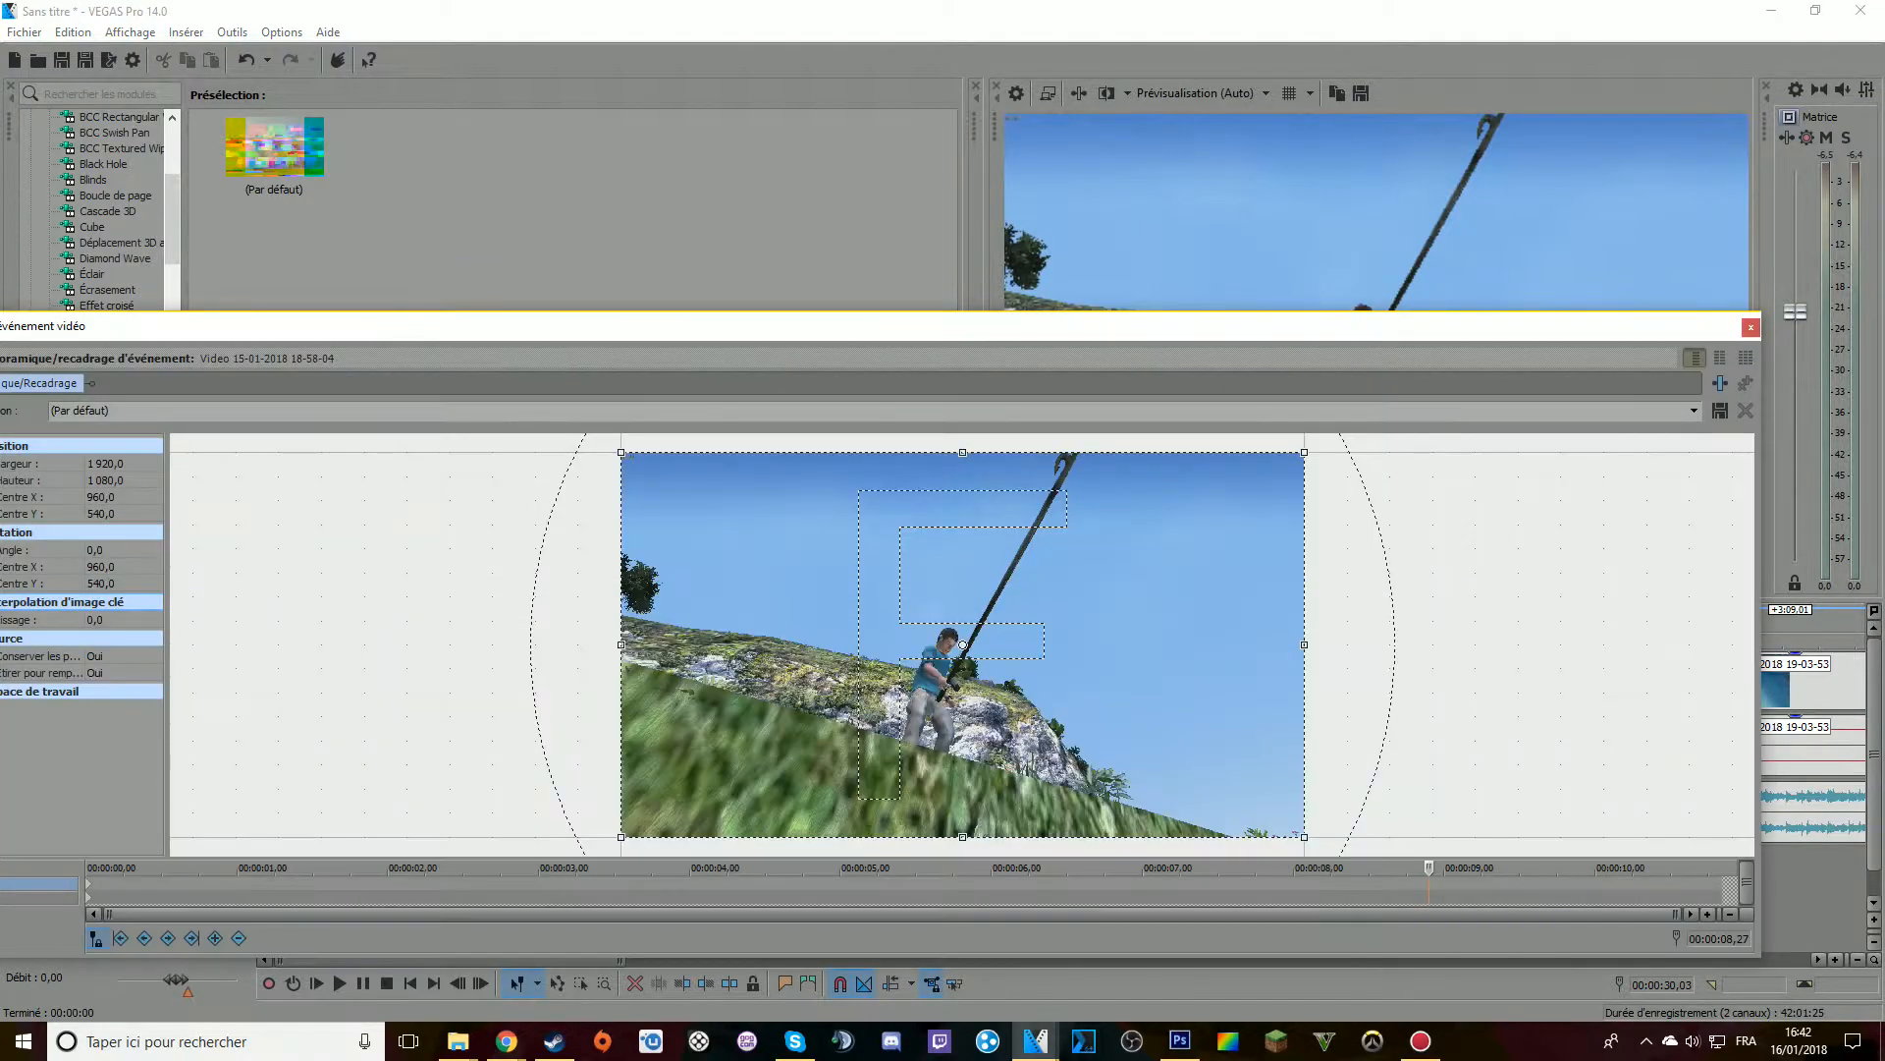
drag(1424, 326, 1296, 245)
drag(1634, 474, 899, 471)
drag(457, 245, 1103, 245)
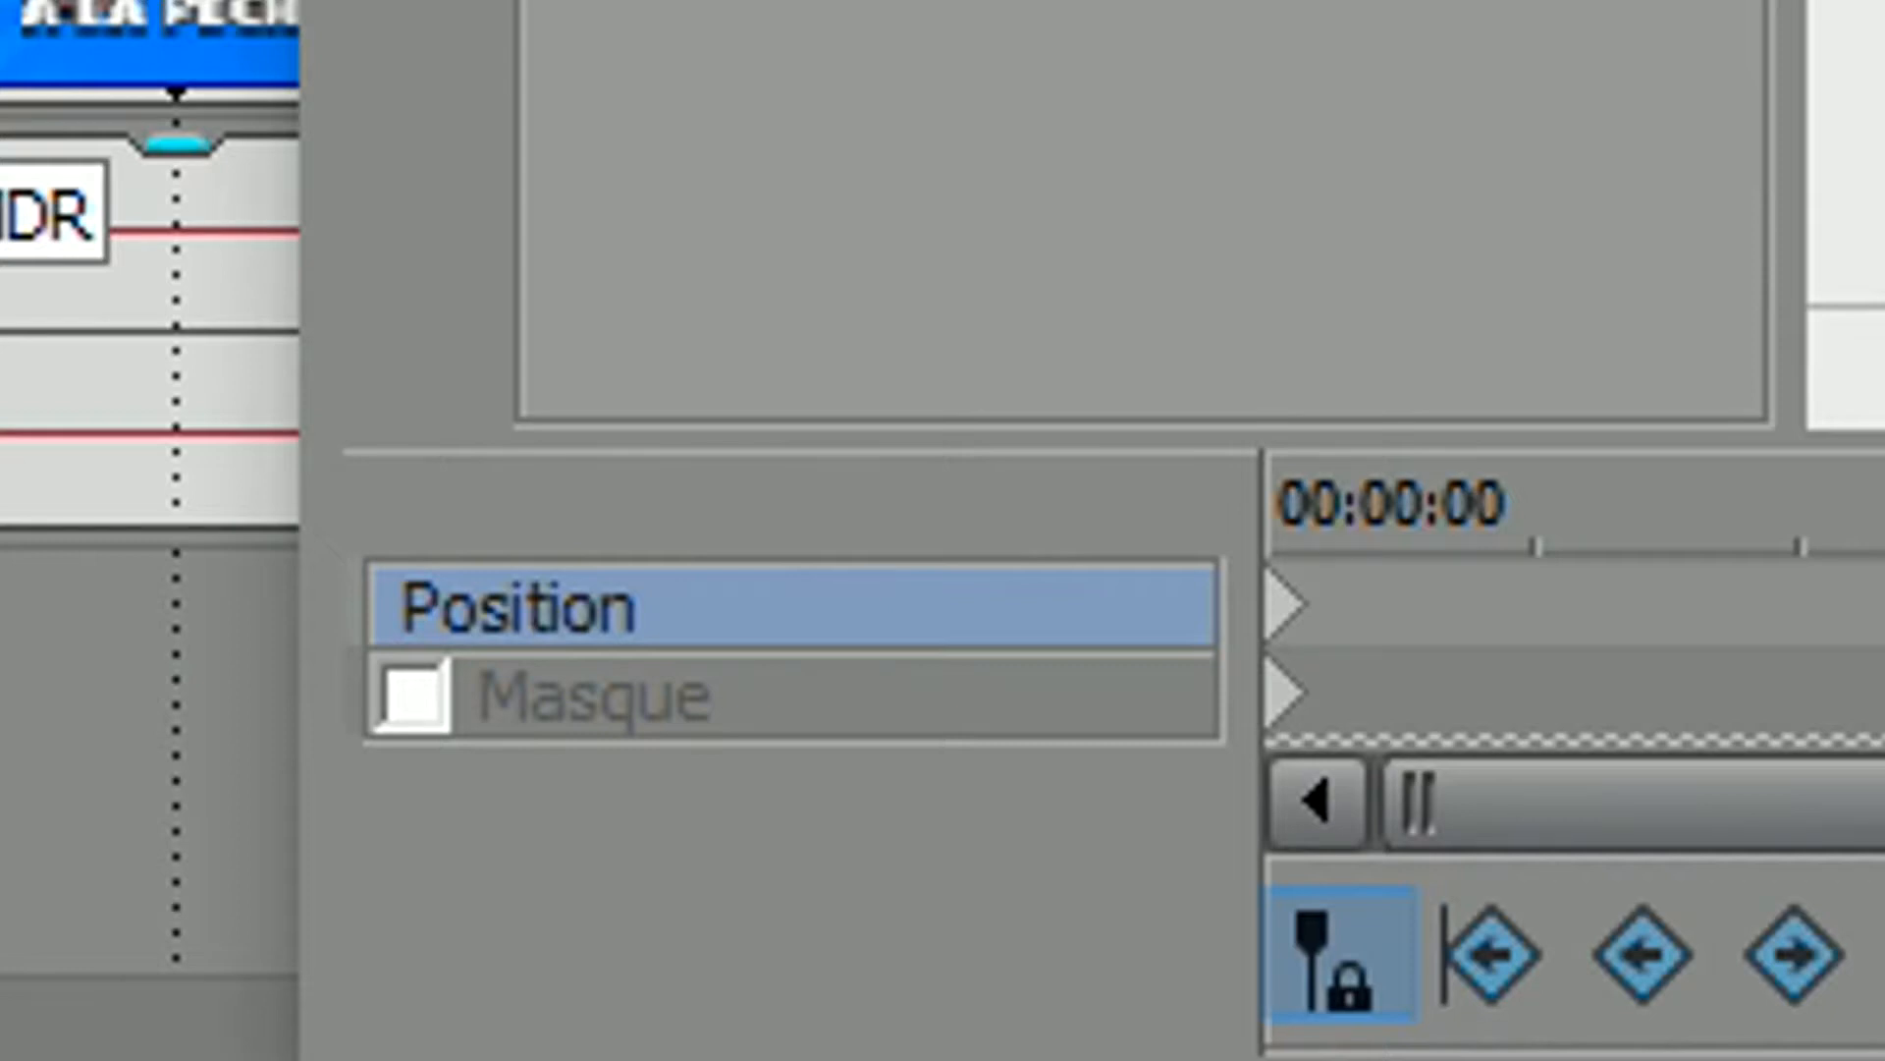
click(413, 697)
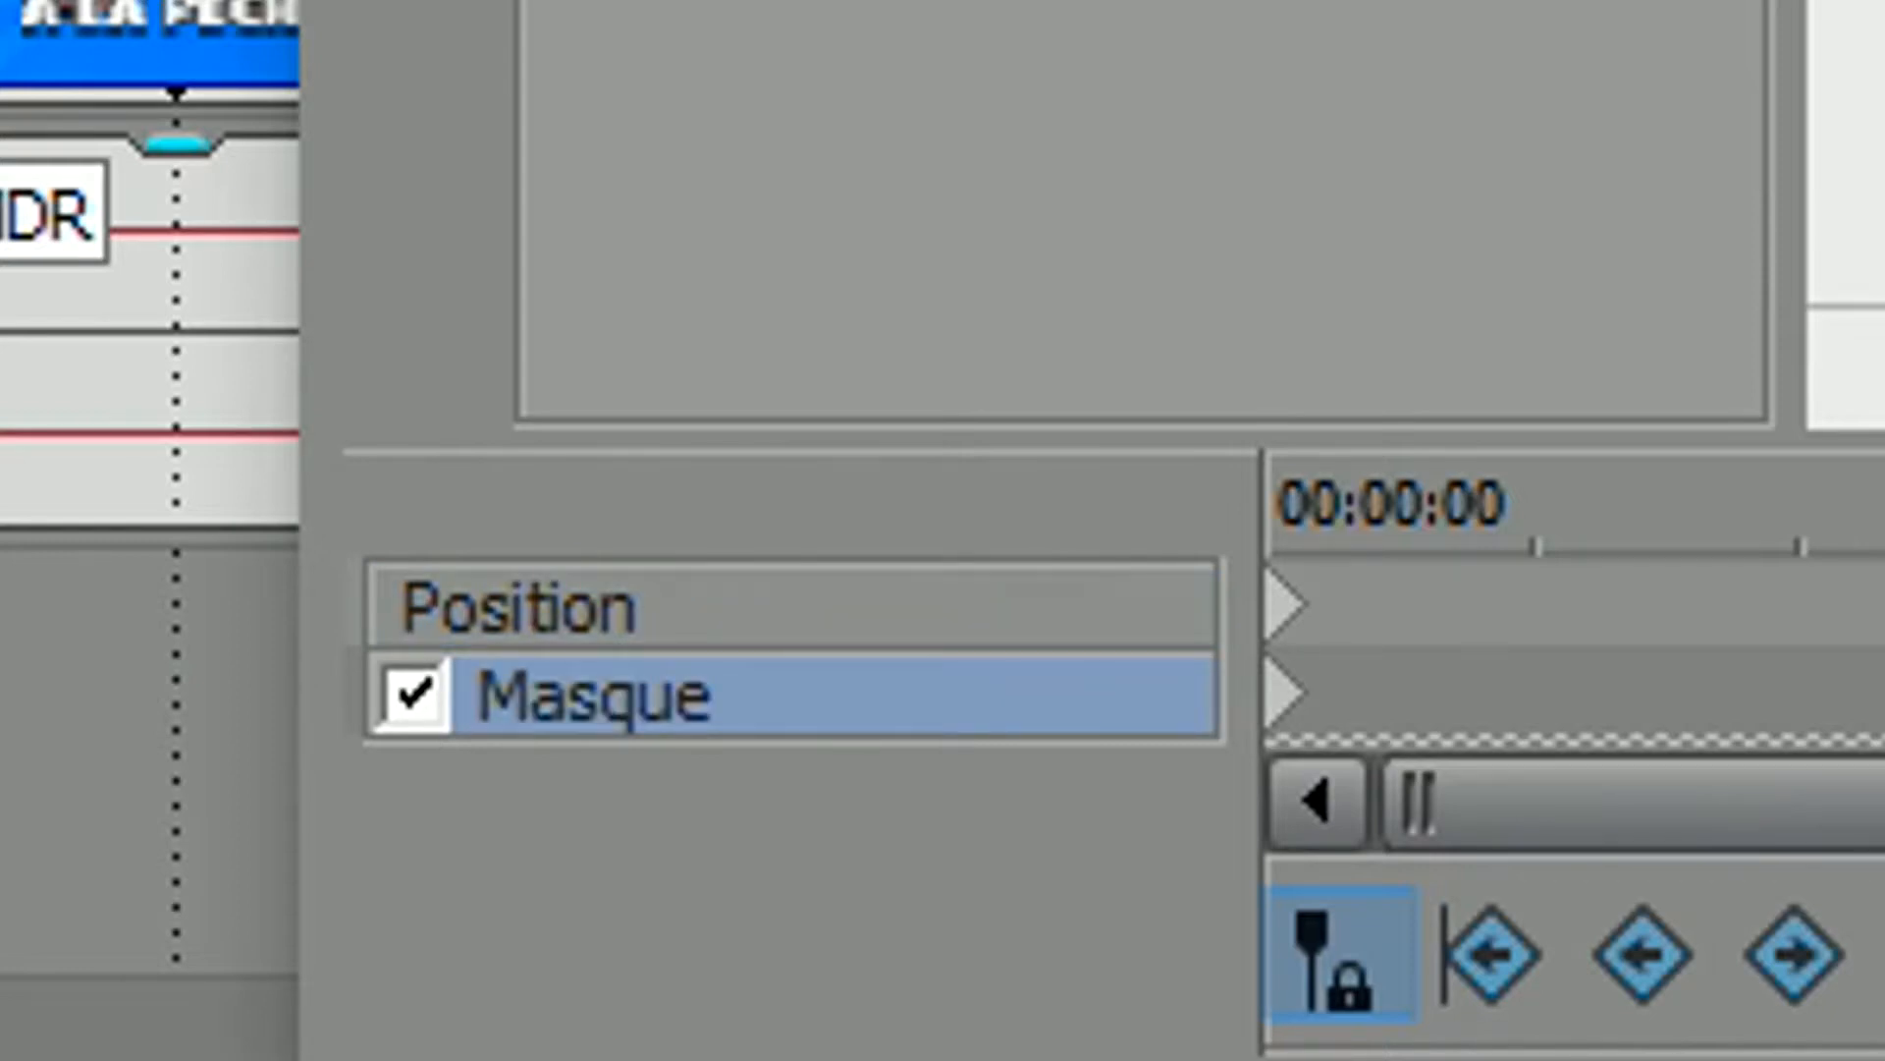
Draw a closed mask path around the fisherman's body and move the editor window aside to reveal the preview
click(812, 299)
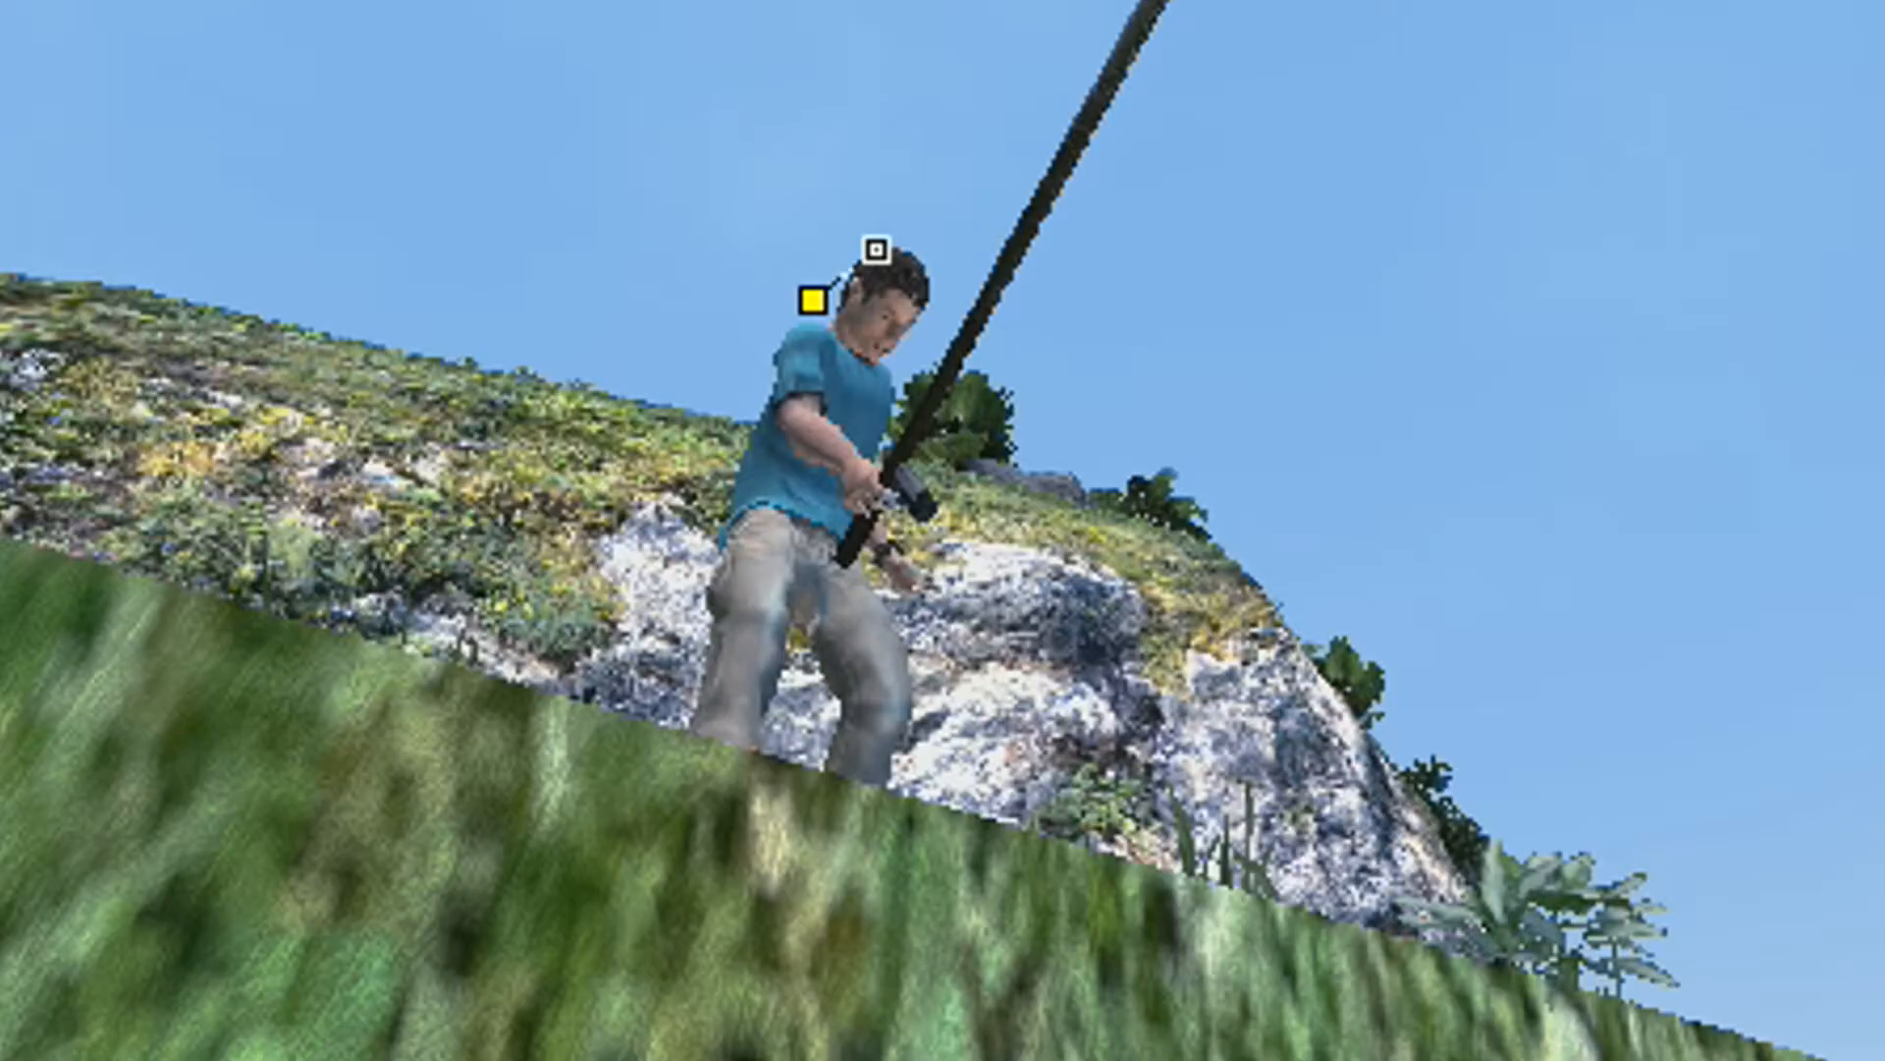
click(733, 320)
click(703, 388)
click(635, 561)
click(593, 756)
click(720, 869)
click(956, 870)
click(981, 684)
click(1024, 443)
click(947, 287)
click(876, 250)
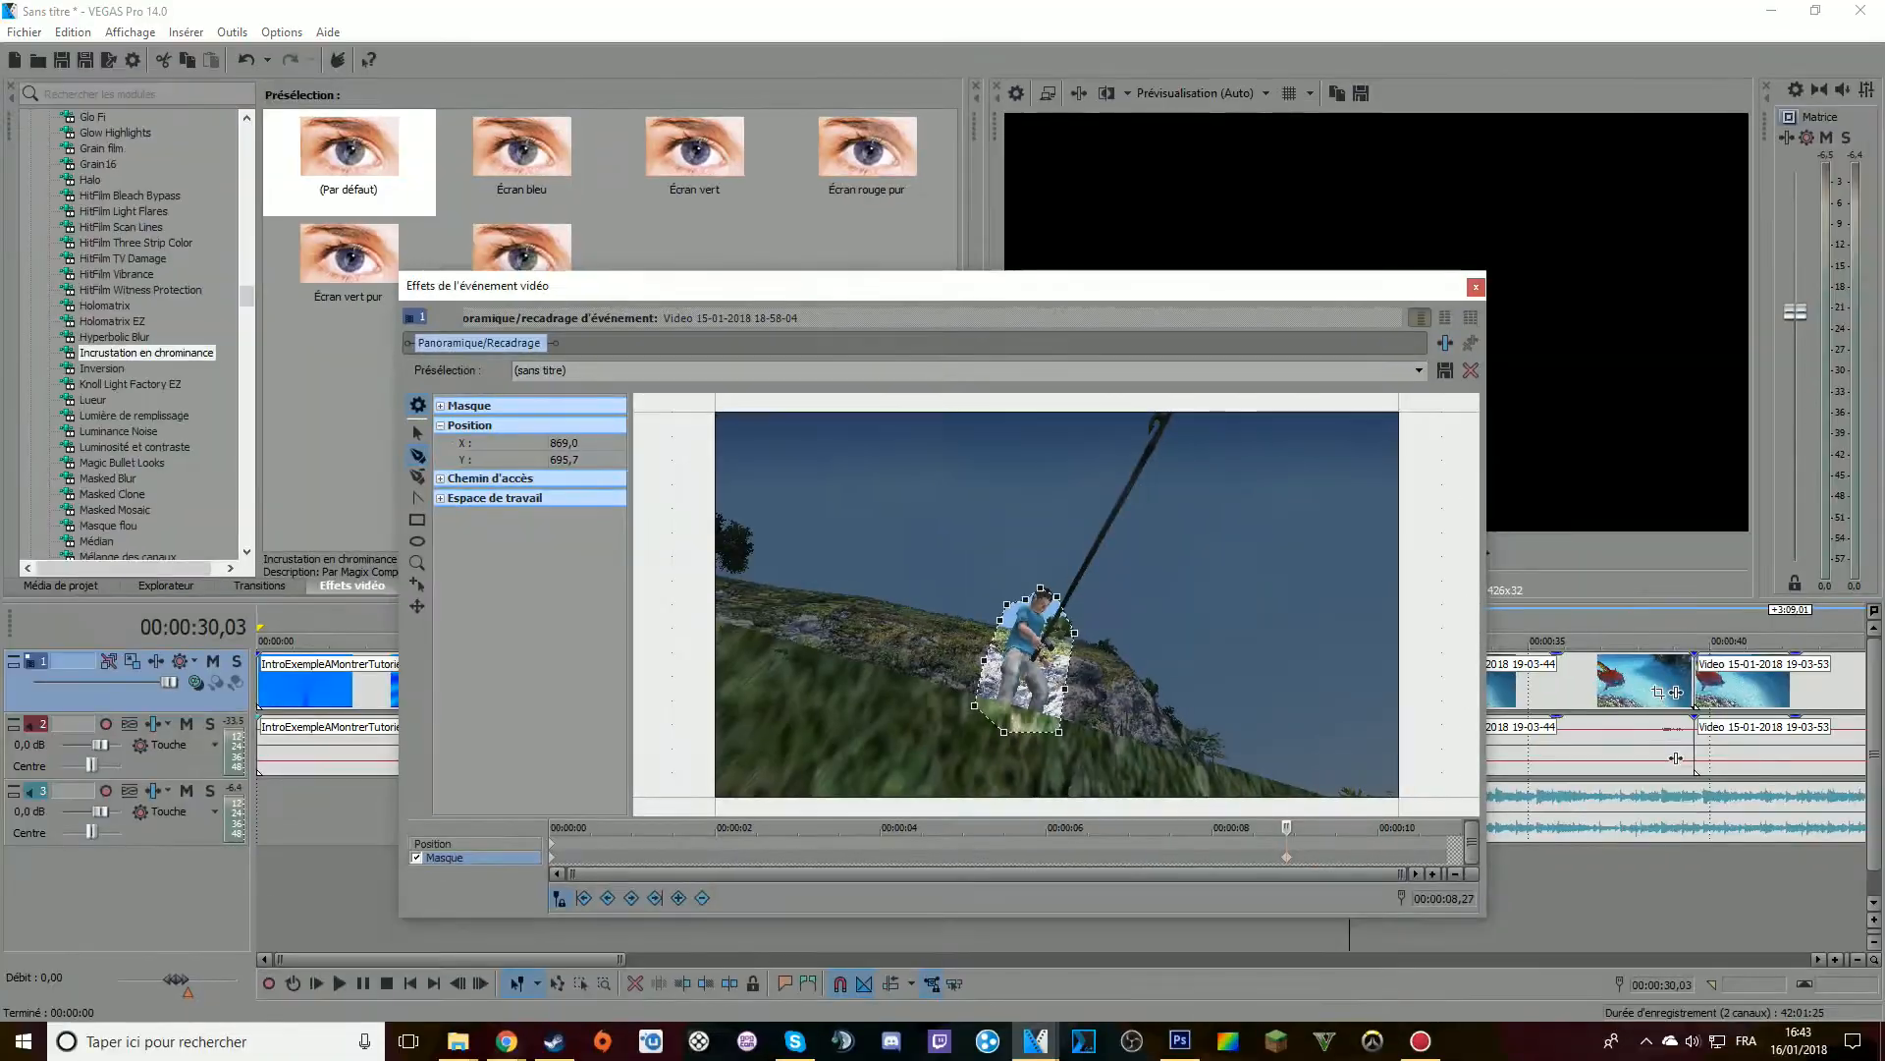
drag(963, 286, 487, 113)
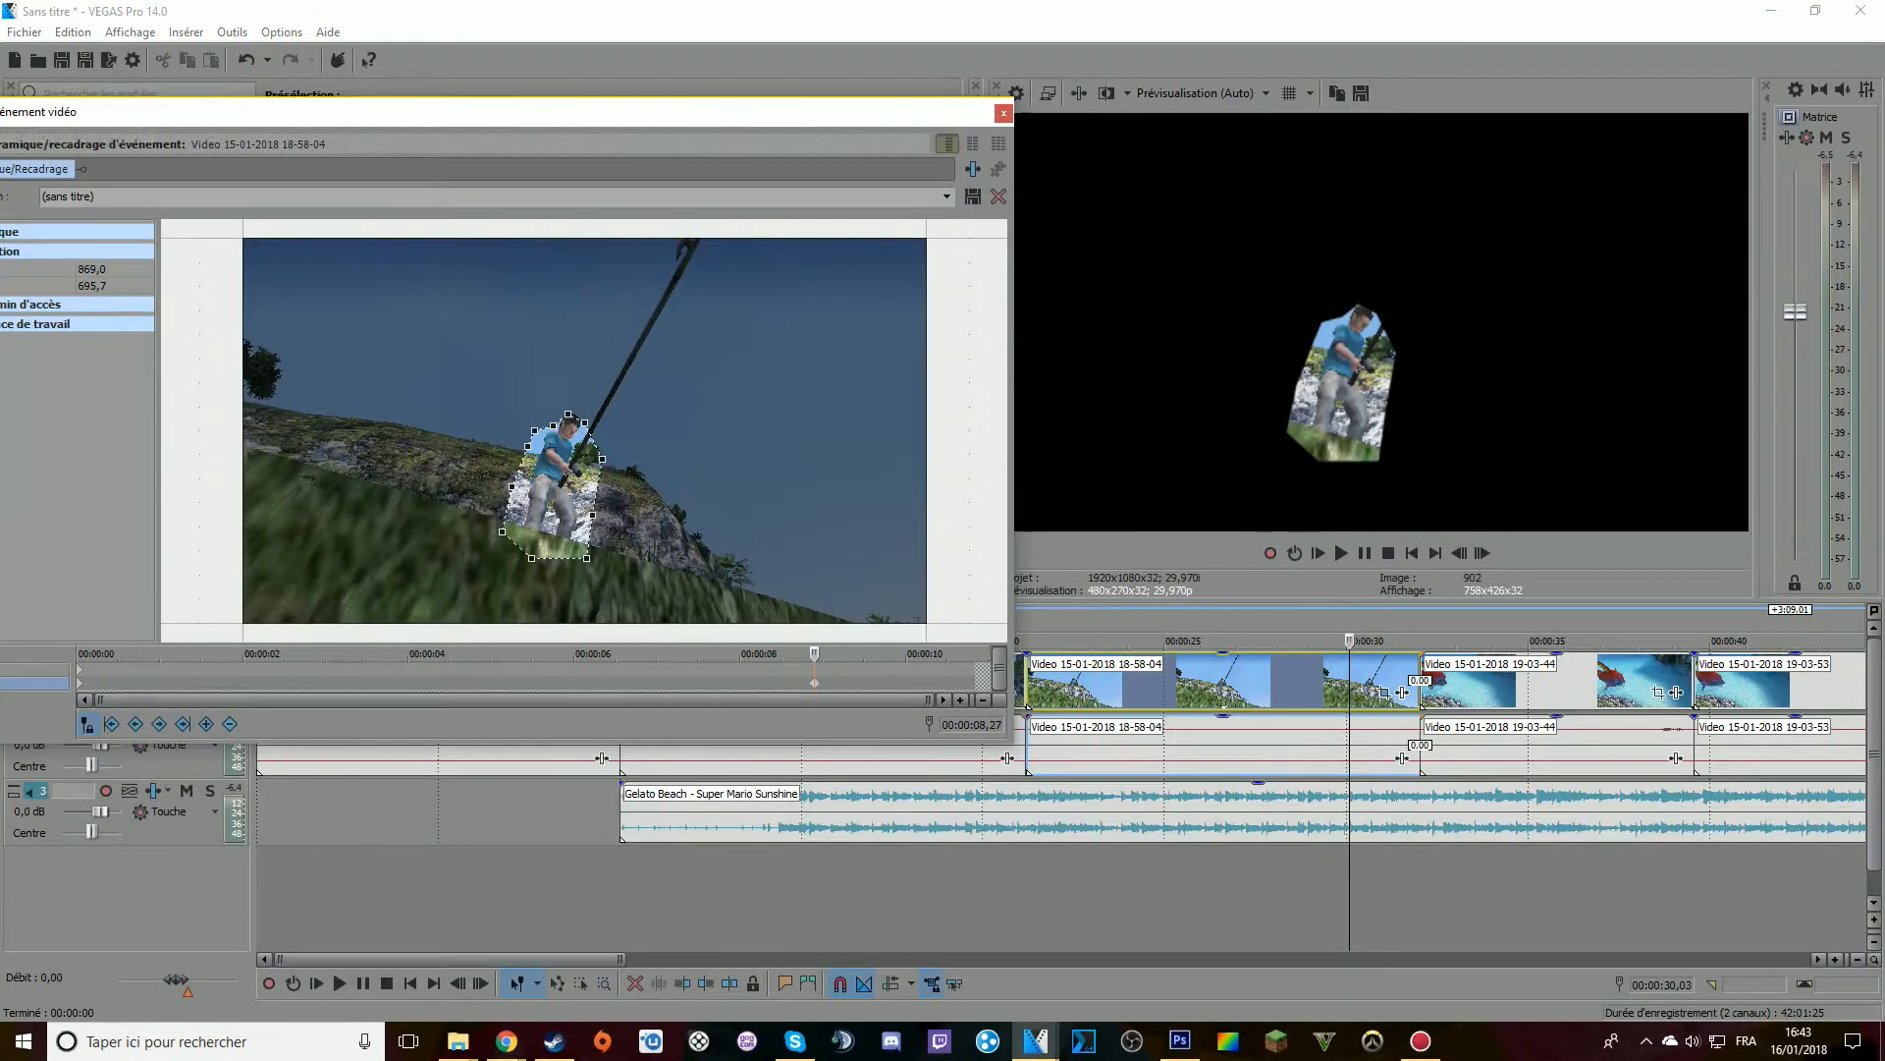
Place the cursor one frame after the start of clip 18-58-04 and draw a mask that hides the area behind the fisherman
click(81, 683)
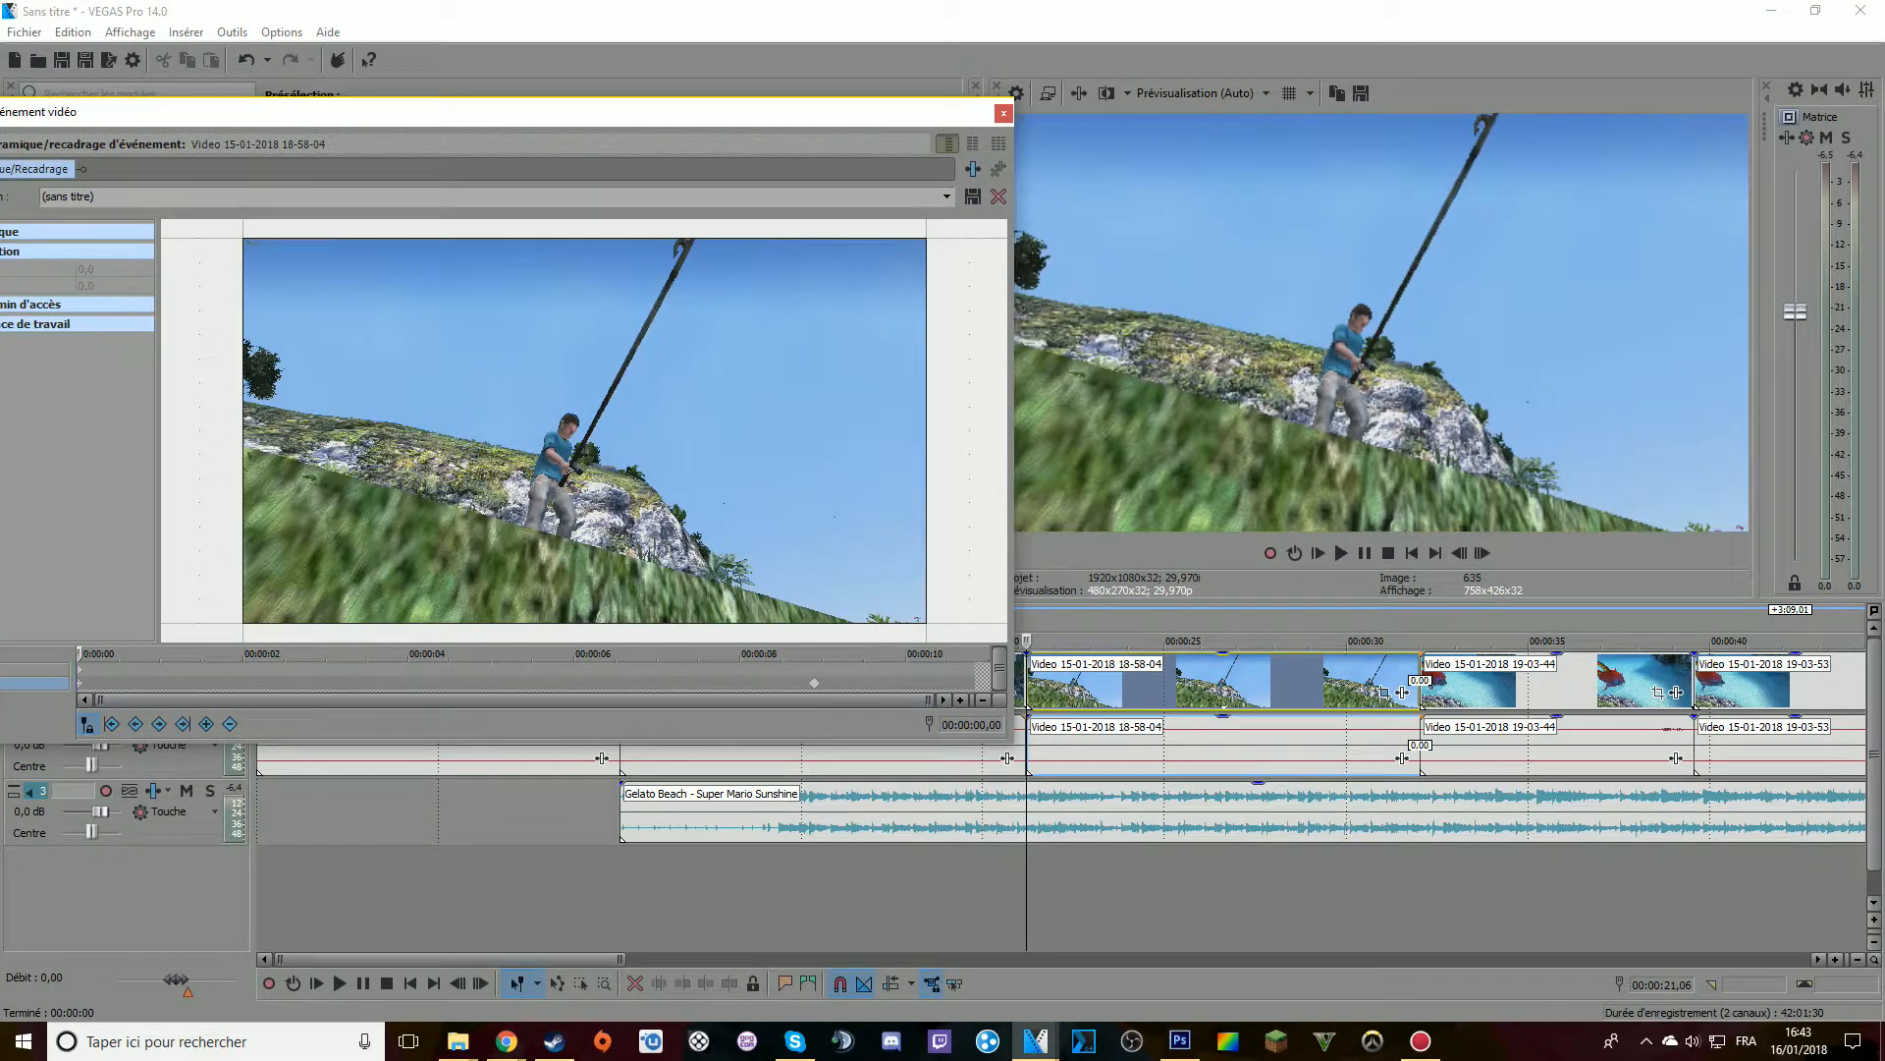
key(Right)
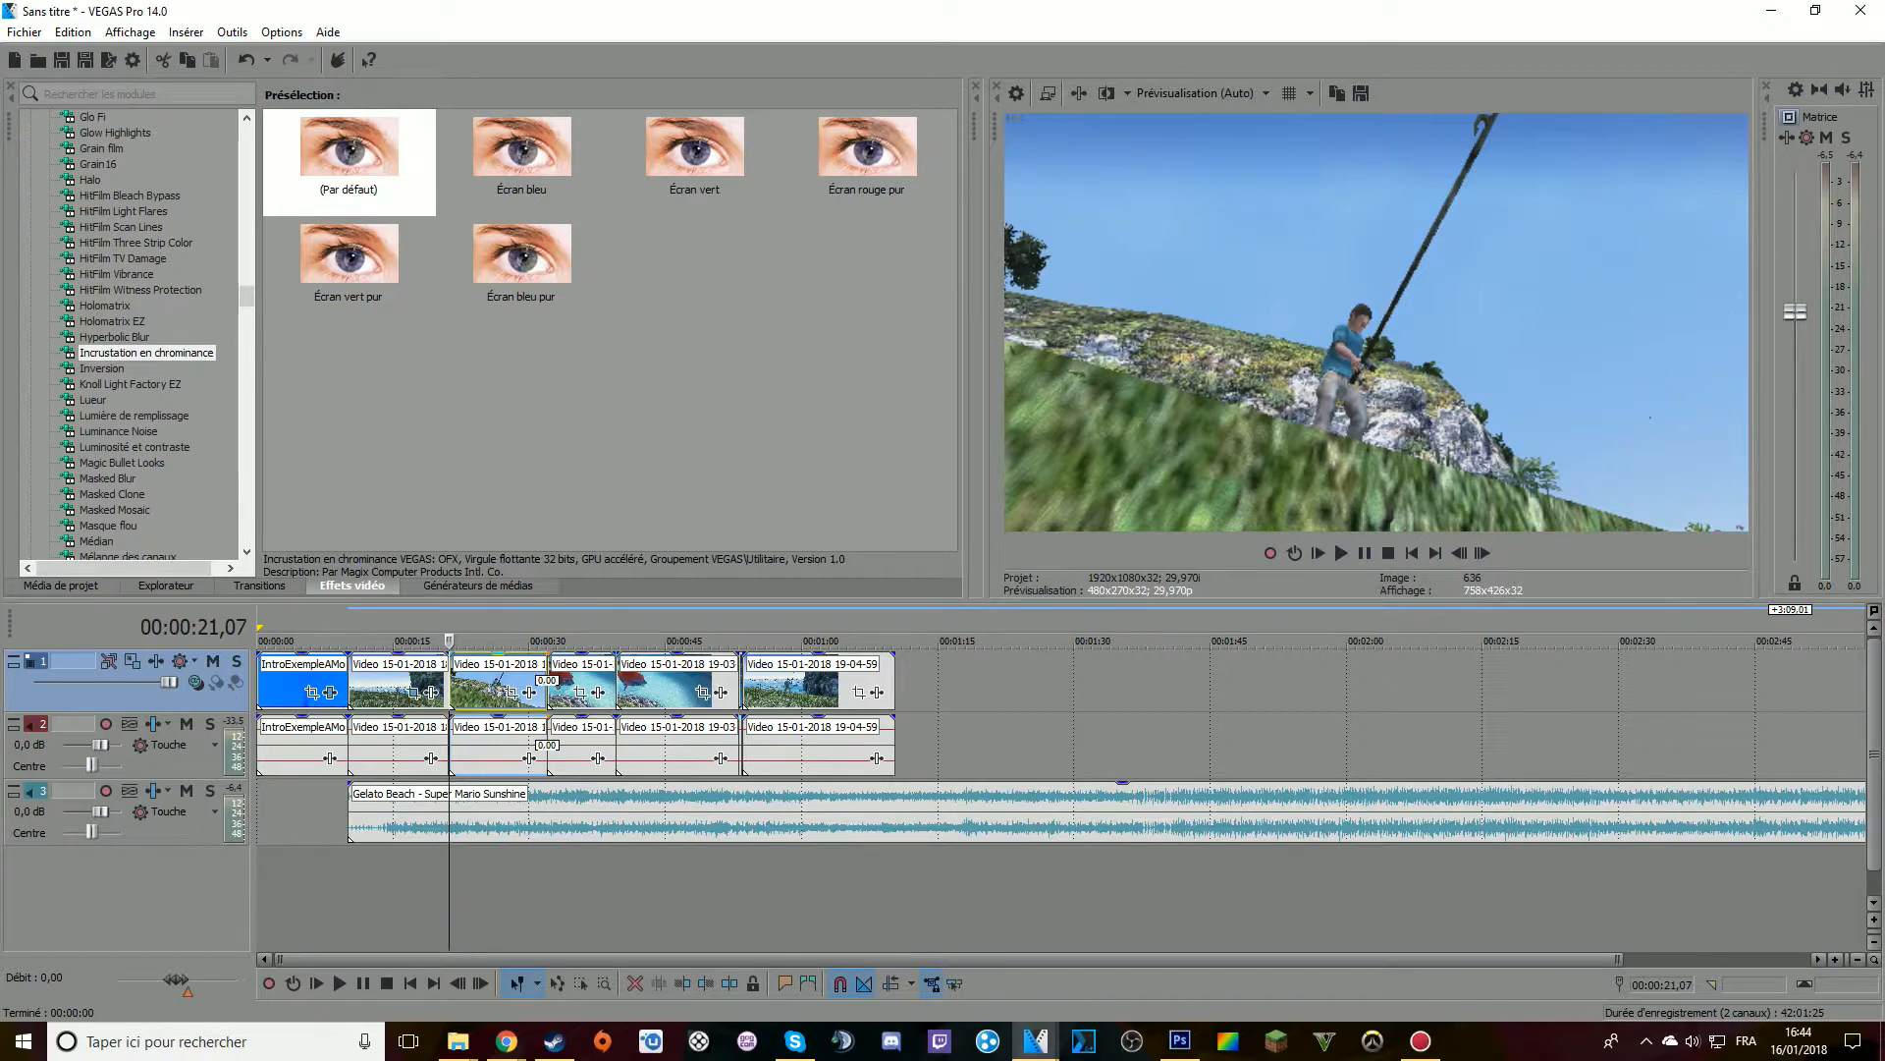
click(512, 693)
click(589, 276)
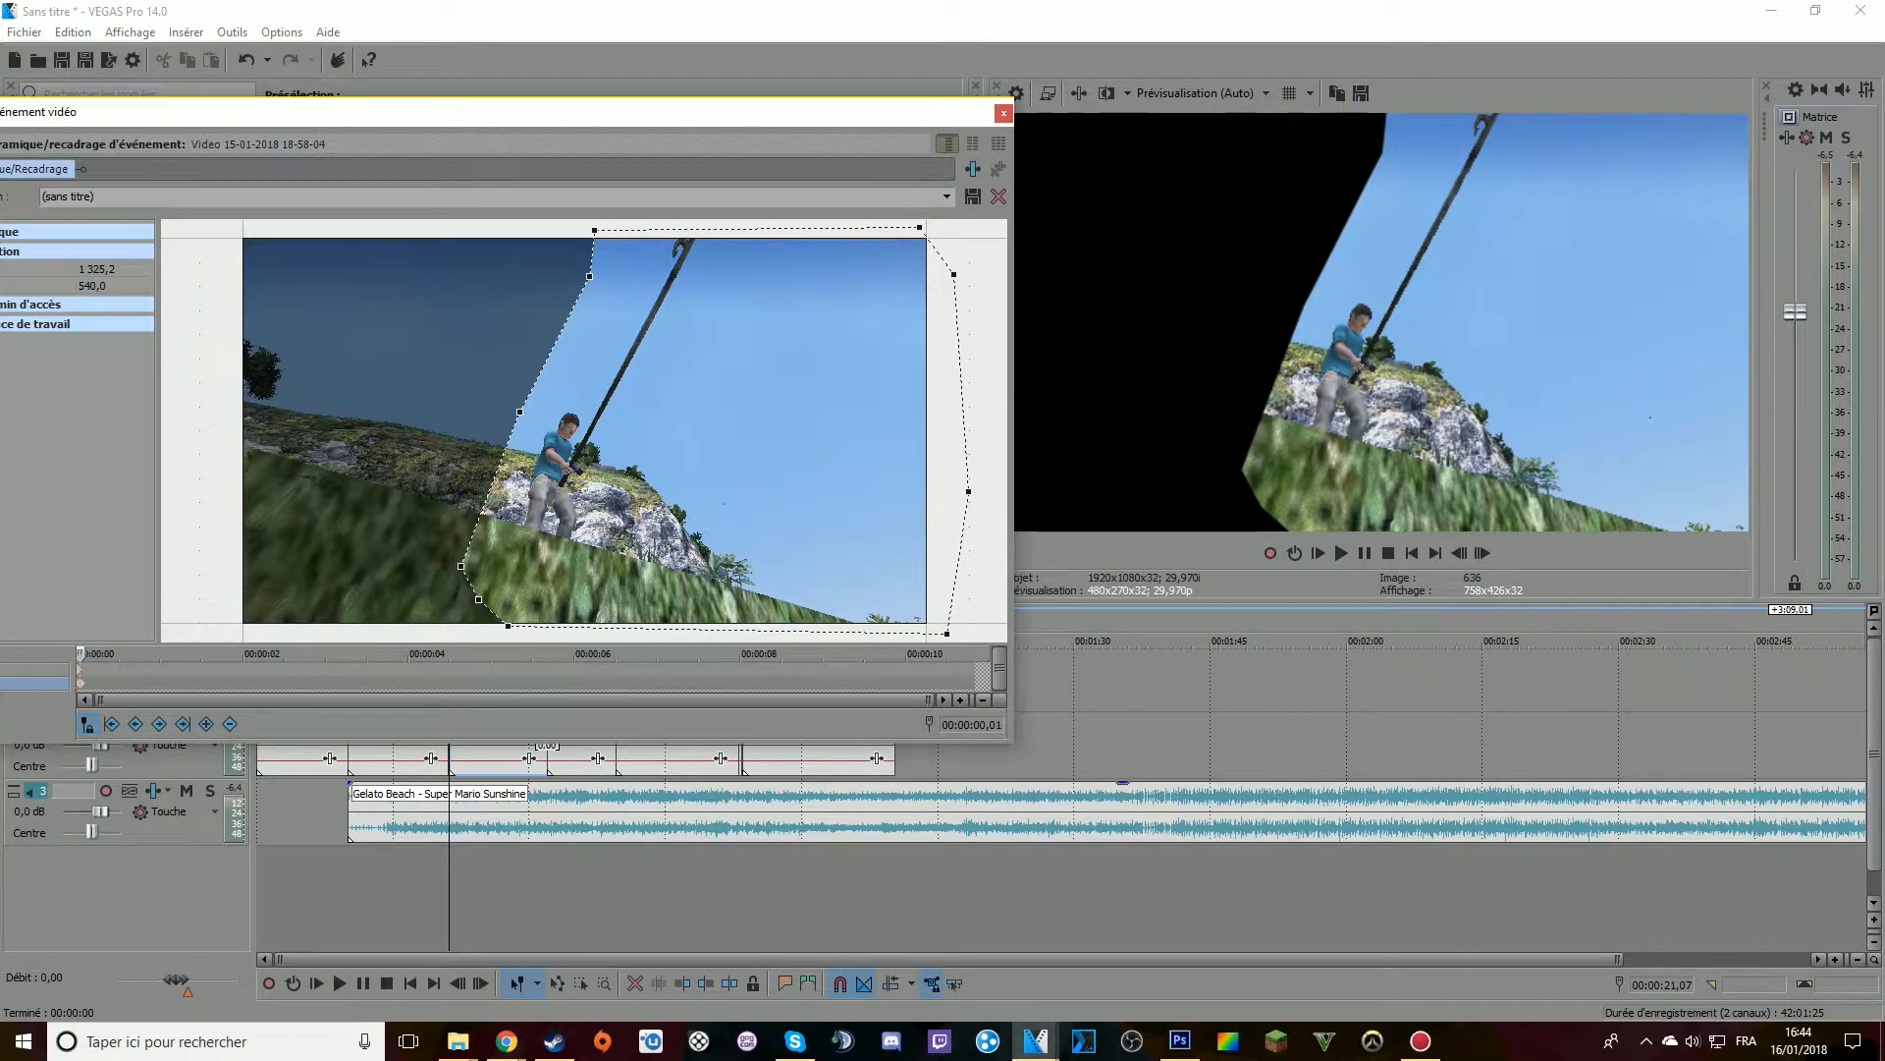
Add a mask keyframe at 00:00:03,25 in clip 18-58-04 that outlines the fisherman and his fishing rod
click(170, 669)
click(276, 670)
click(314, 683)
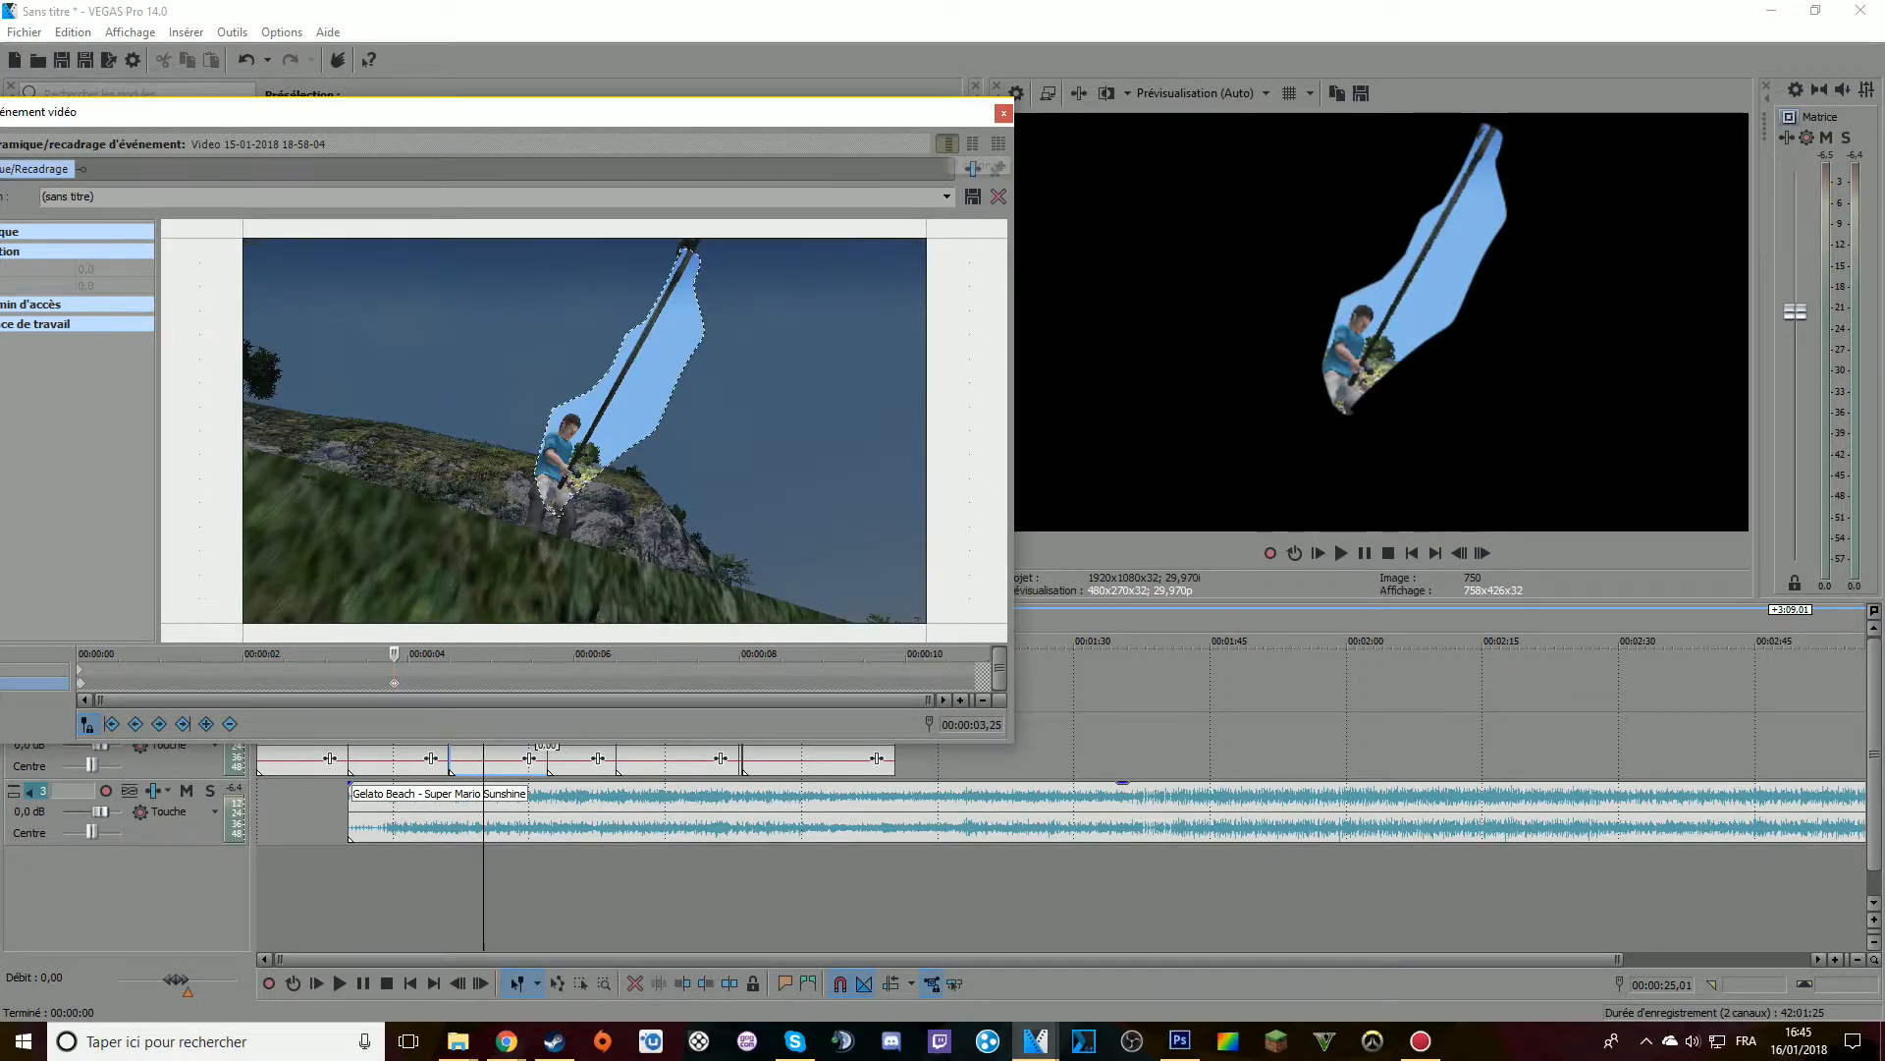
drag(390, 114, 666, 163)
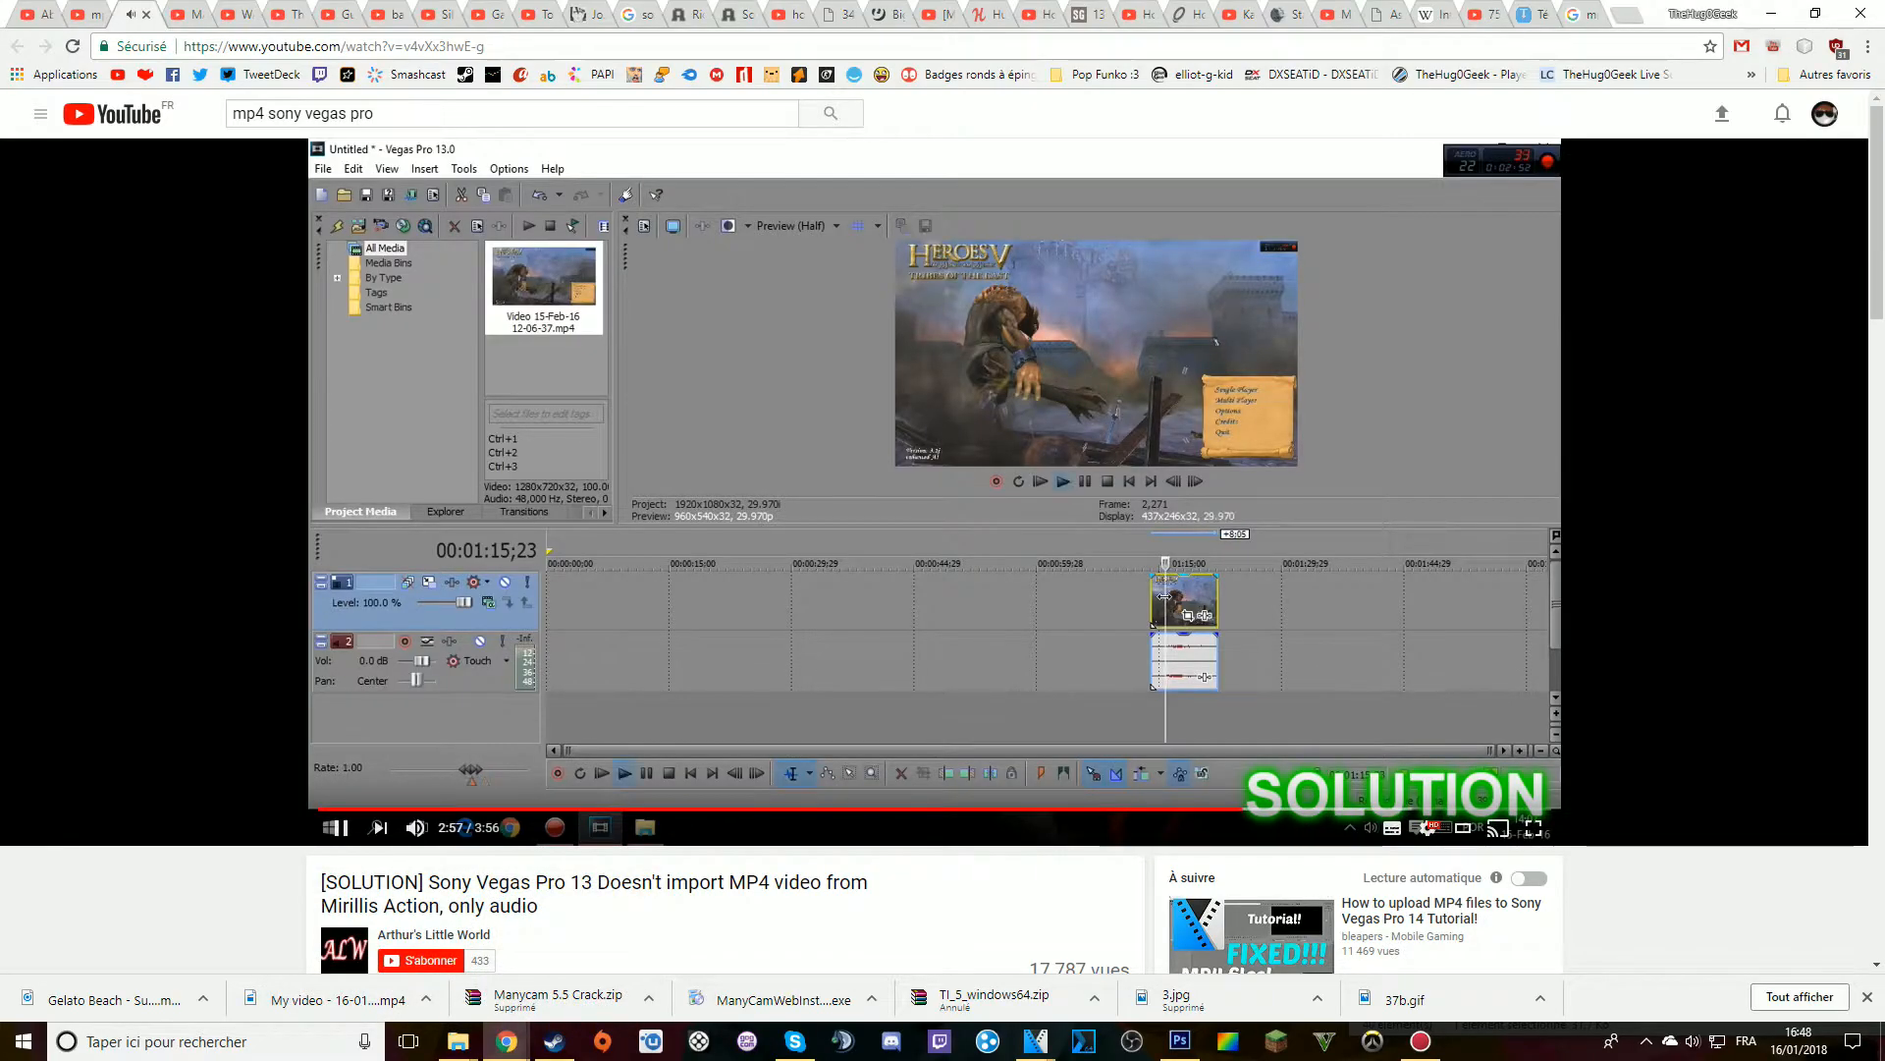
Pause the YouTube video "[SOLUTION] Sony Vegas Pro 13 Doesn't import MP4 video from Mirillis Action, only audio"
key(space)
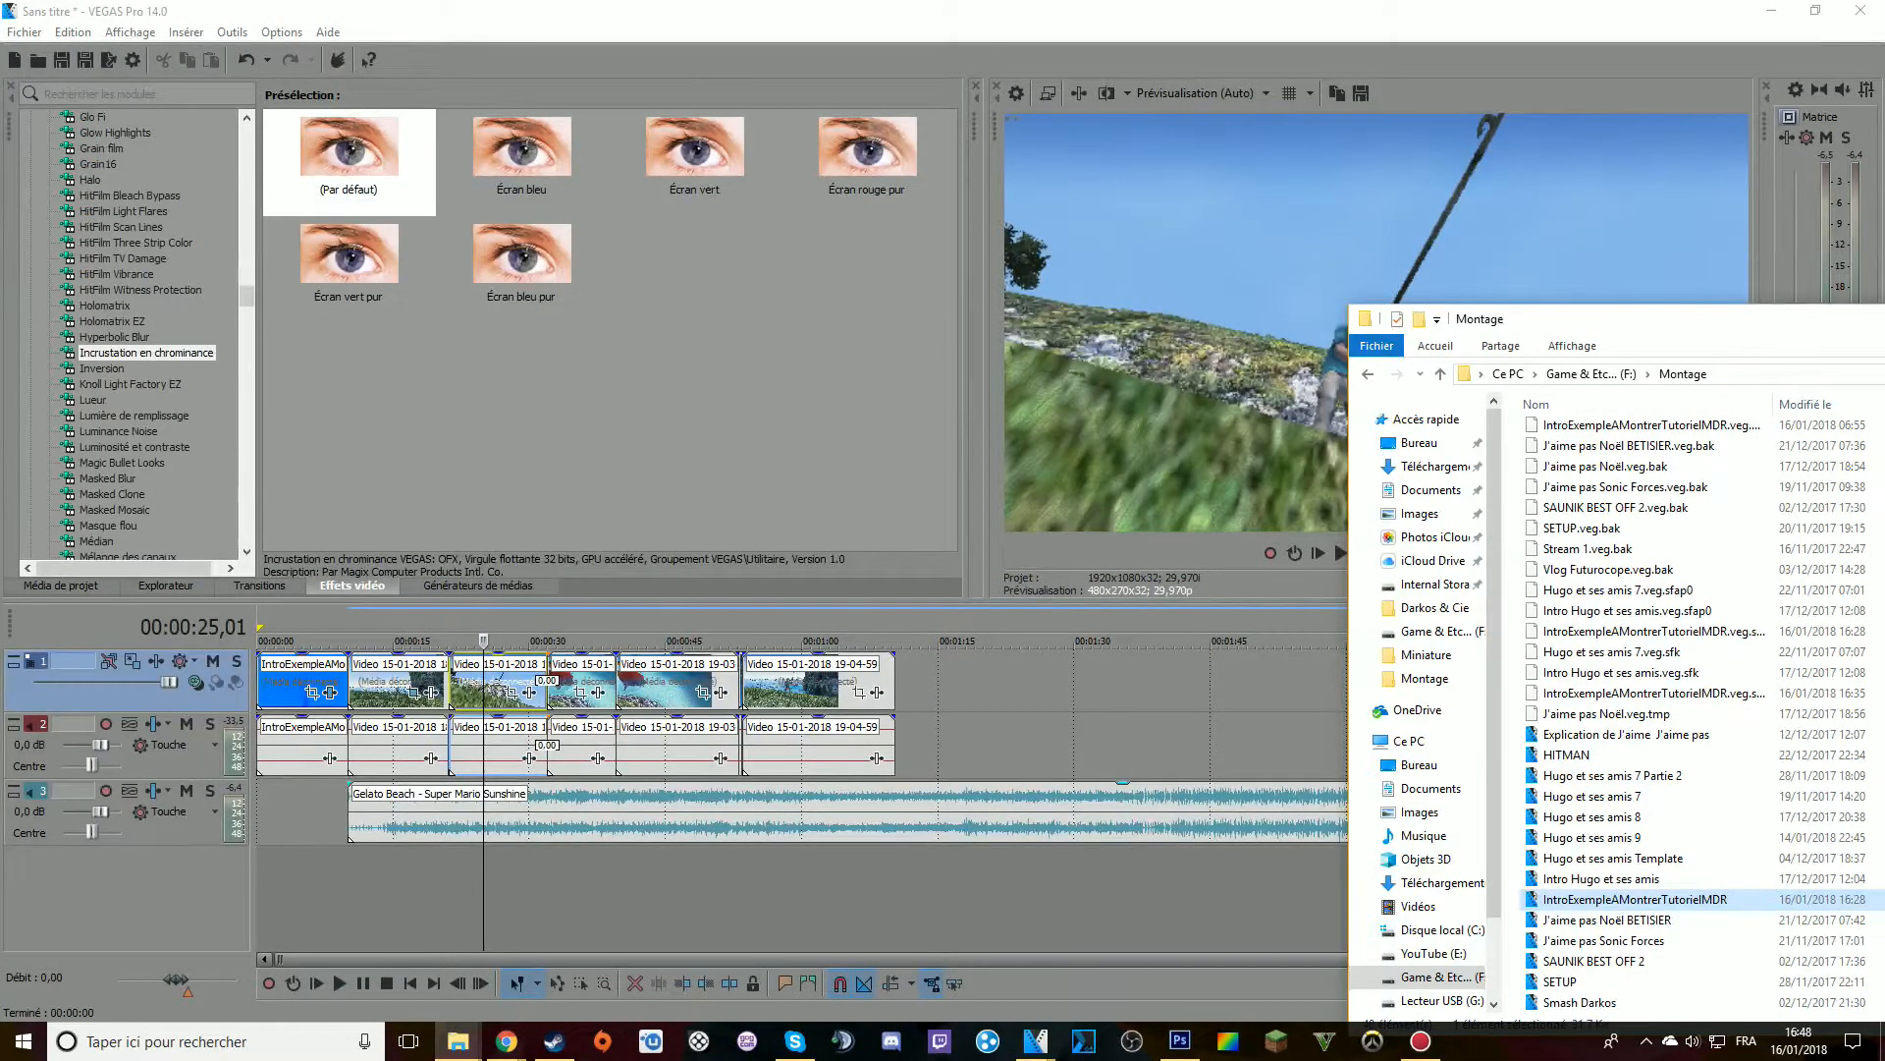
drag(1522, 319, 1262, 164)
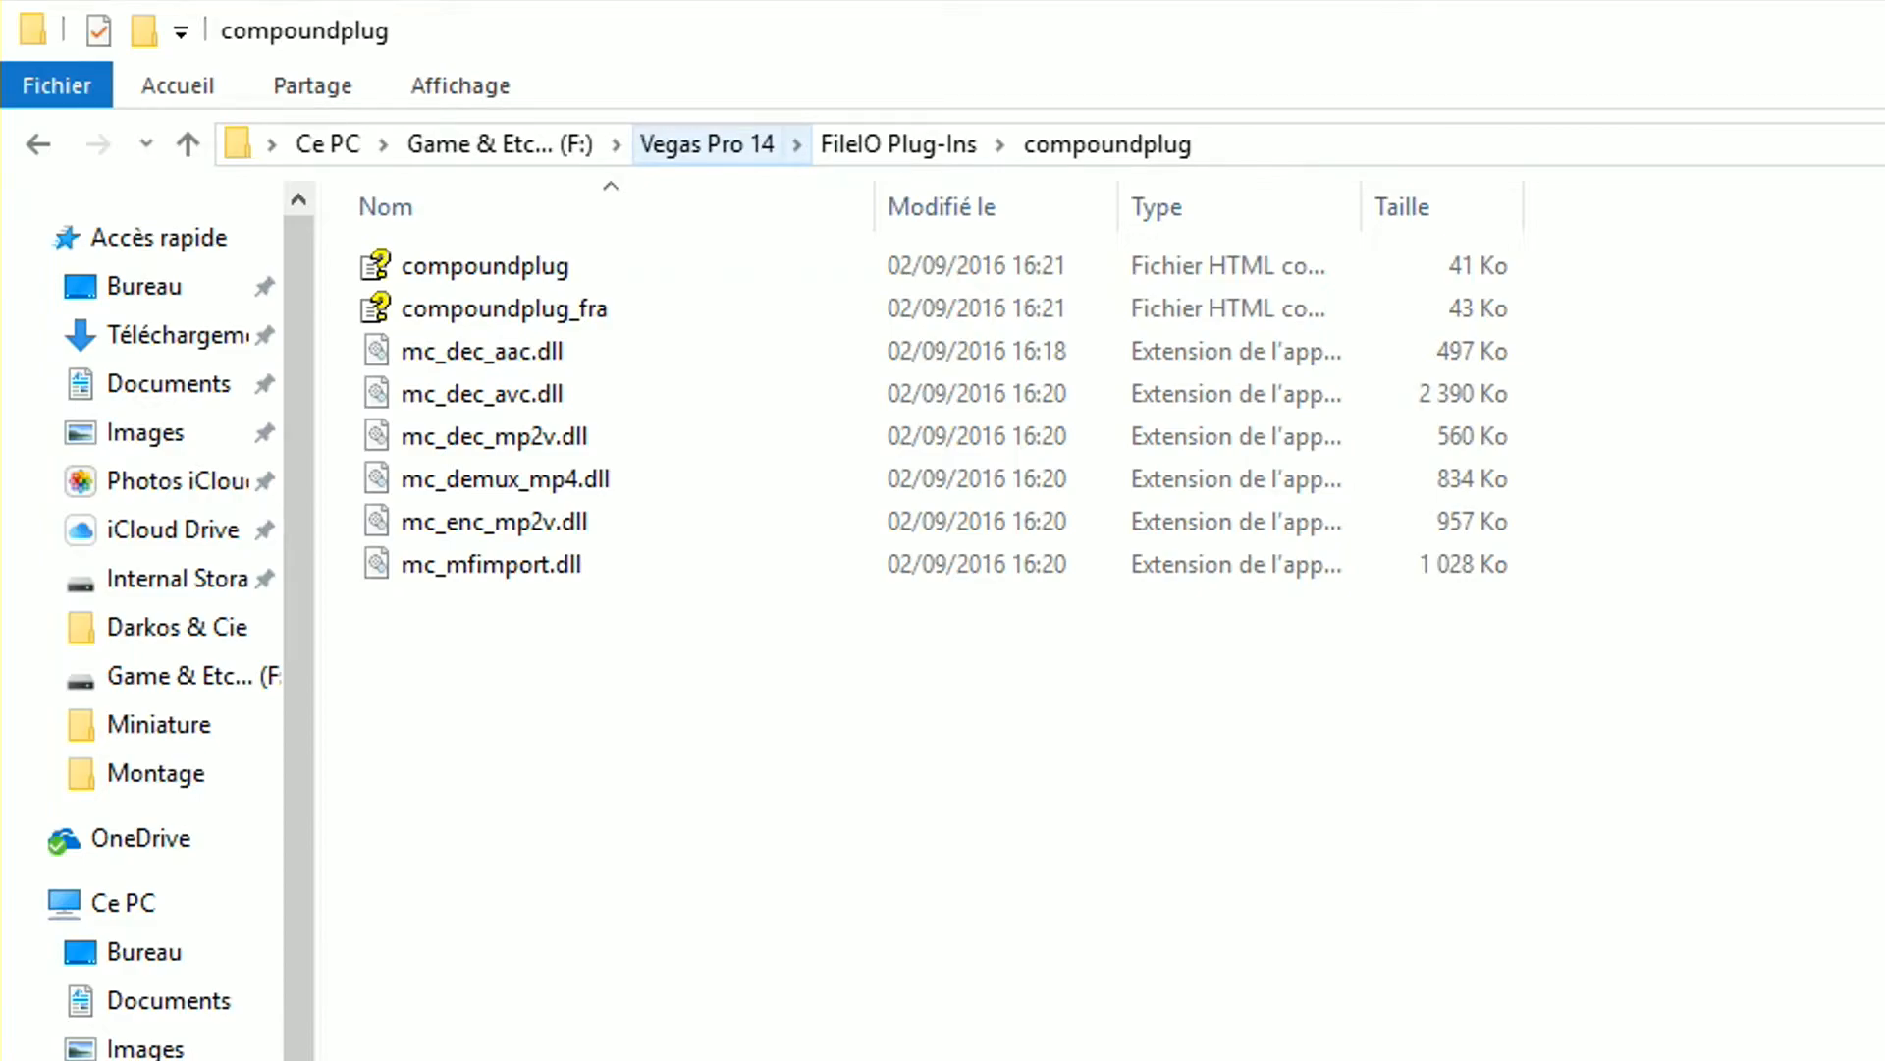
Go up to the Vegas Pro 14 installation folder, then reopen FileIO Plug-Ins and its compoundplug subfolder
click(898, 144)
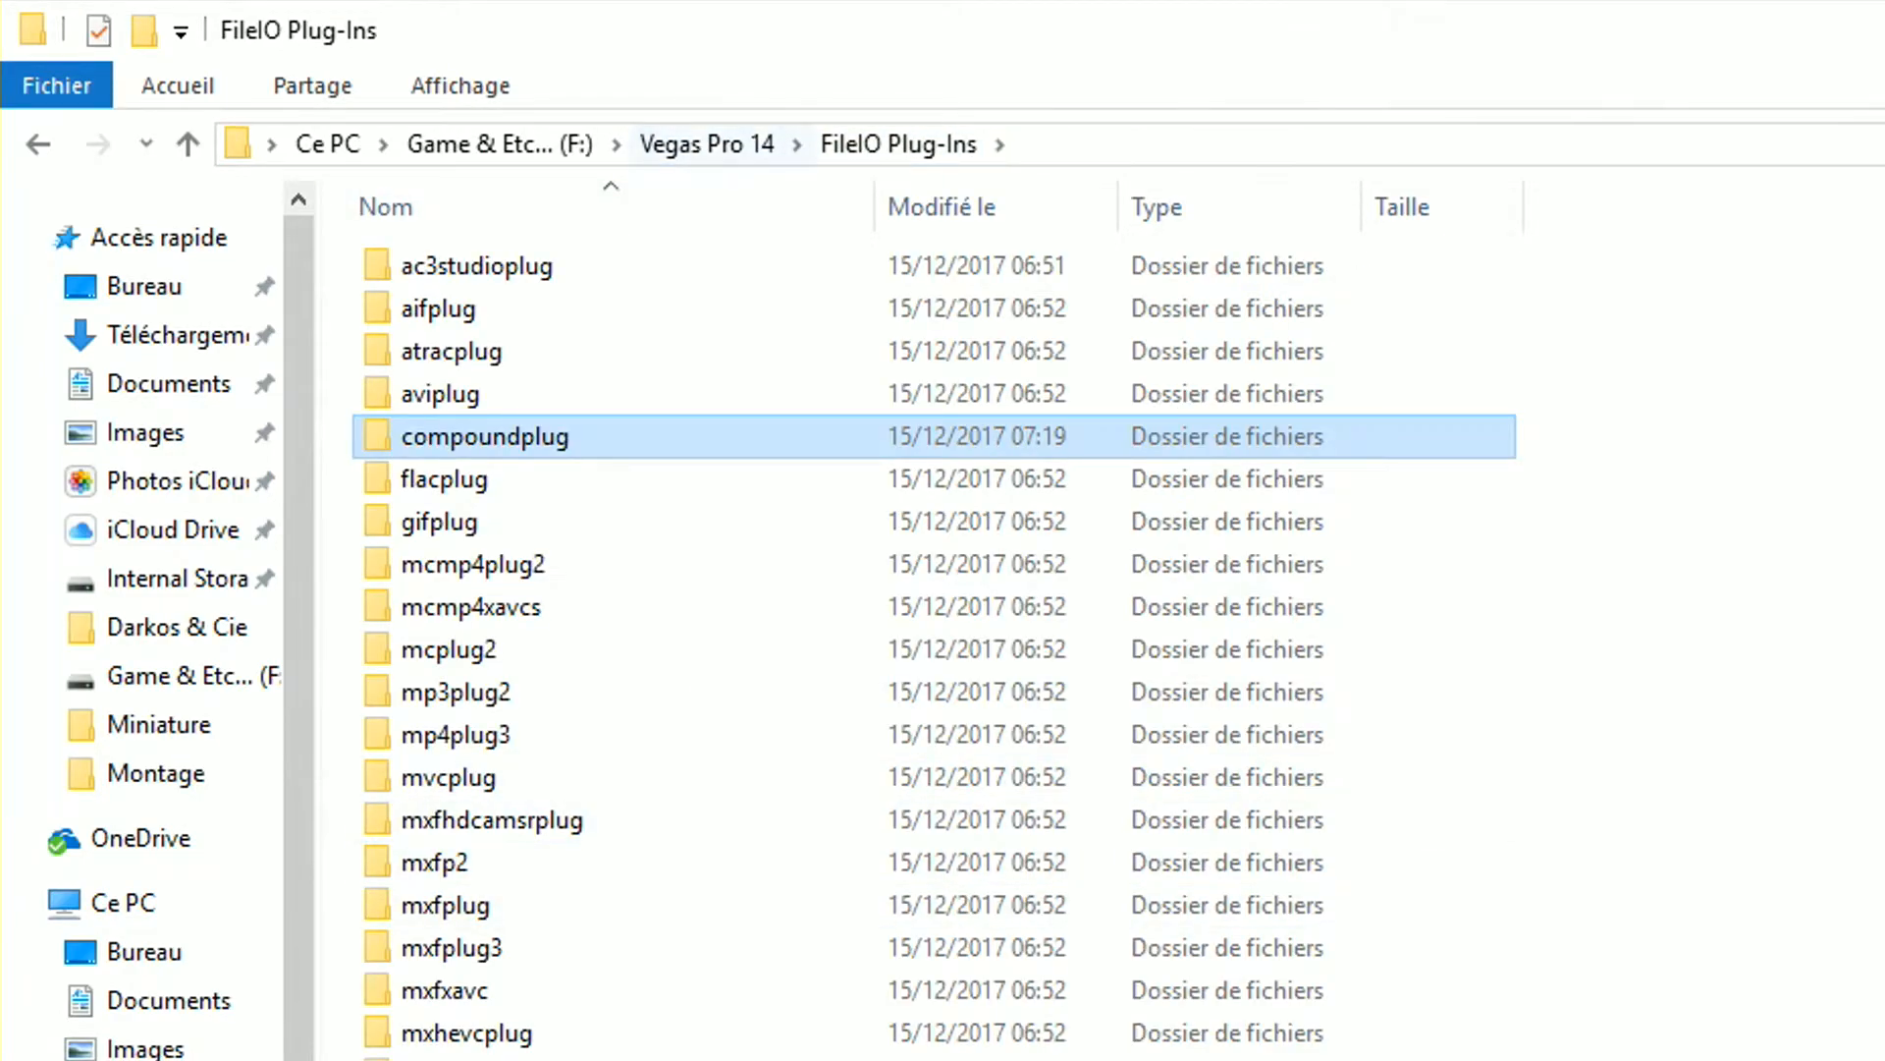
click(707, 144)
scroll(688, 734, down, 5)
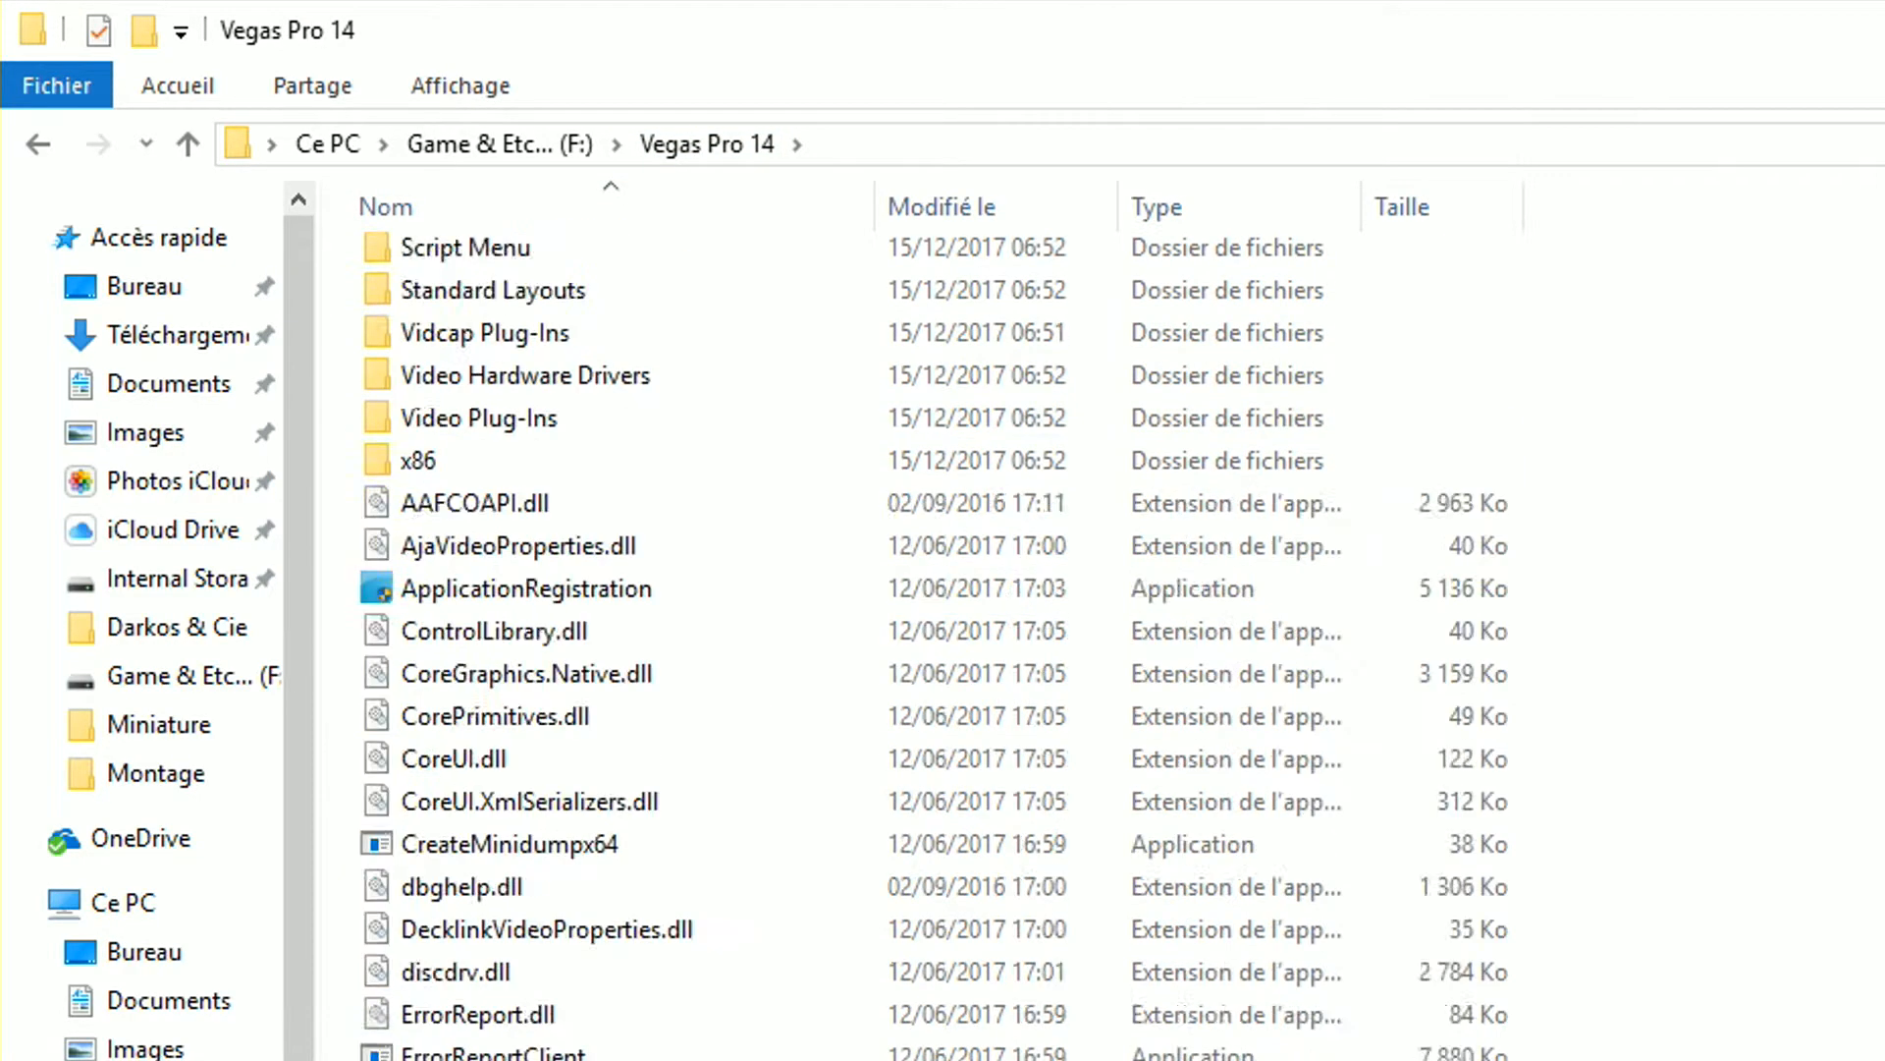
scroll(579, 531, up, 15)
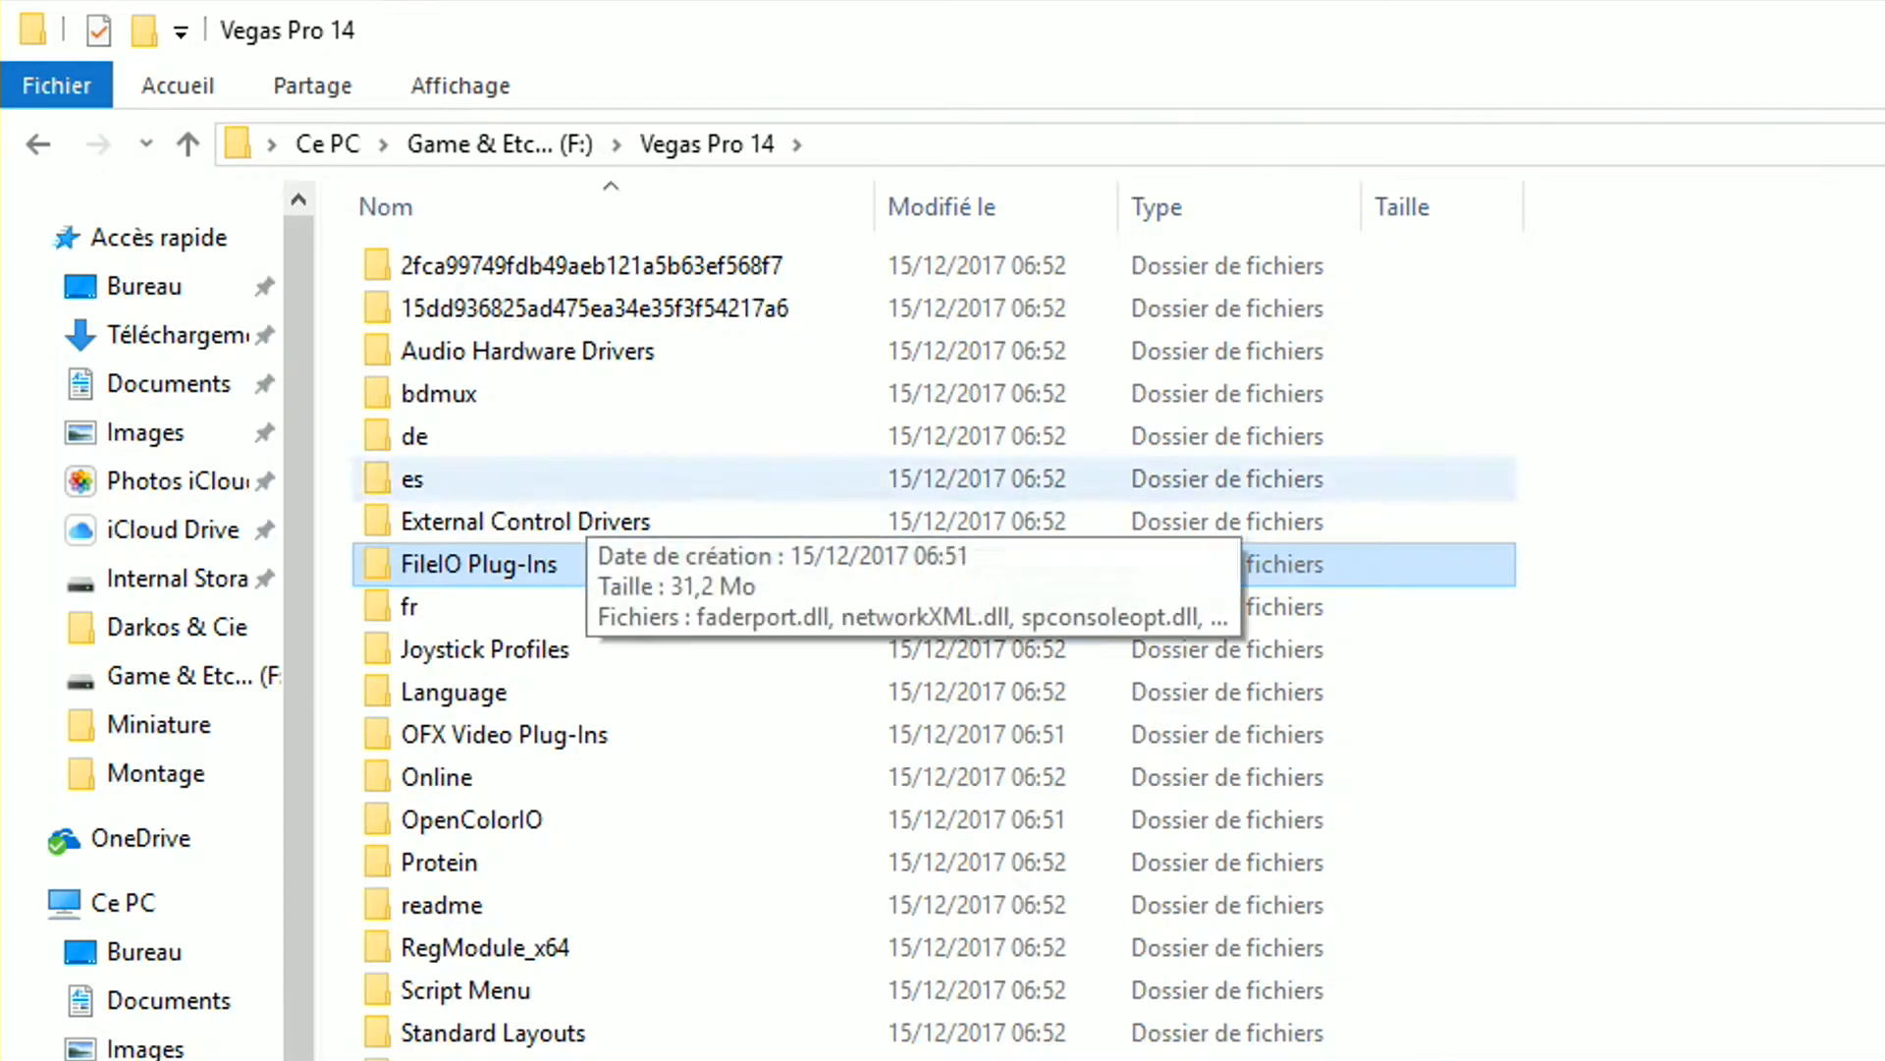
double_click(471, 563)
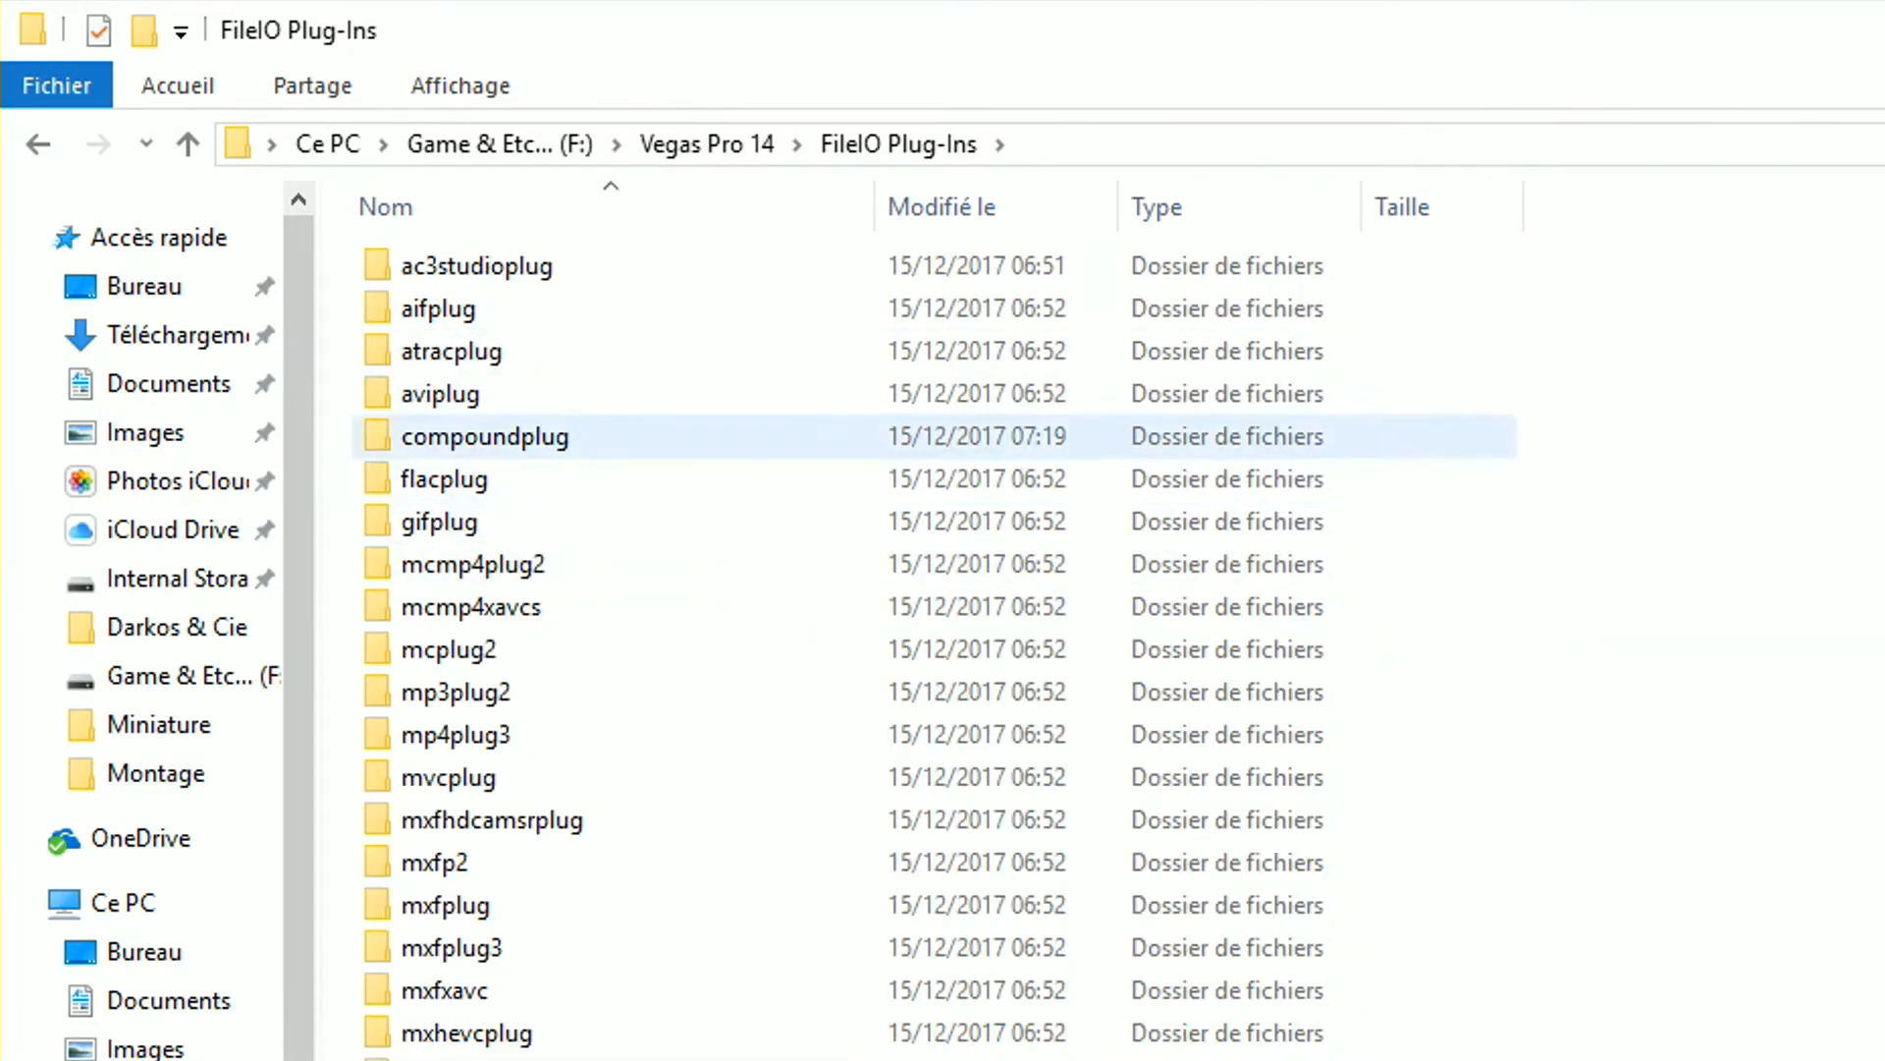
double_click(485, 436)
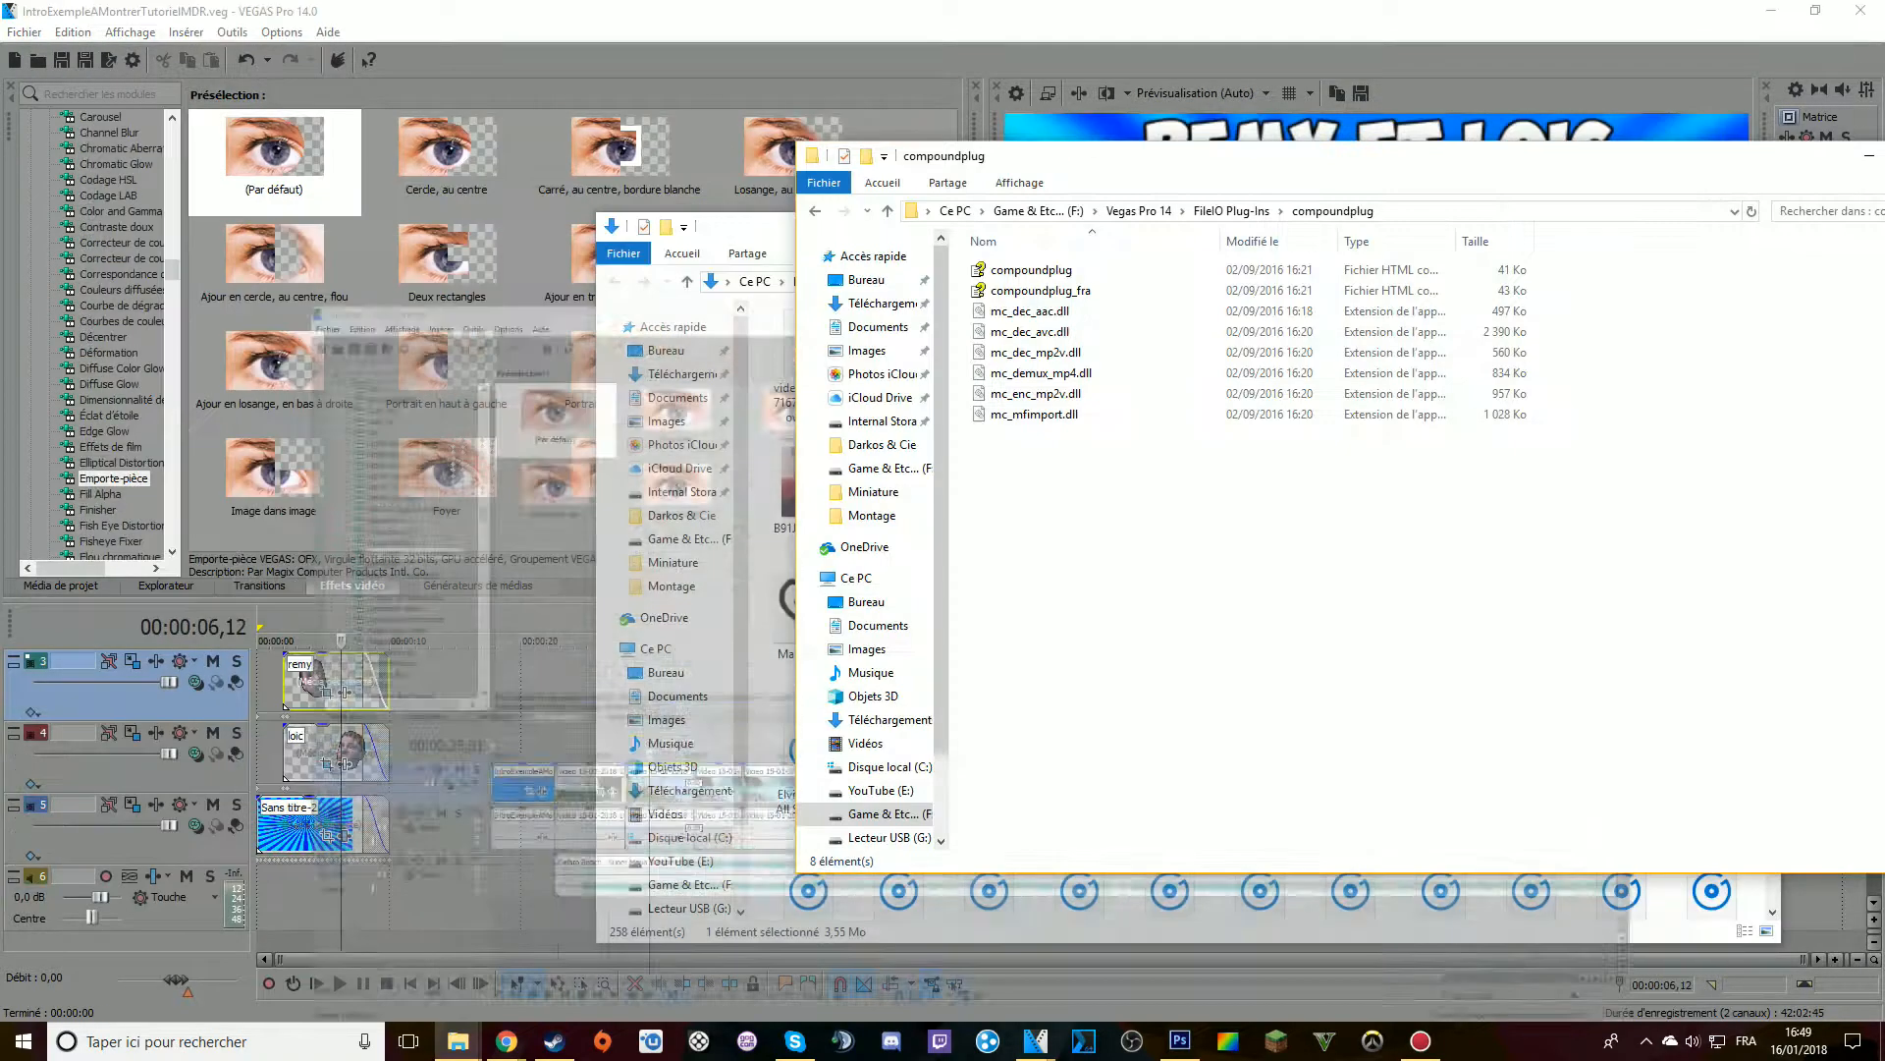
Delete the HITMAN project file (Fichier VEG) from the Montage folder
click(1772, 10)
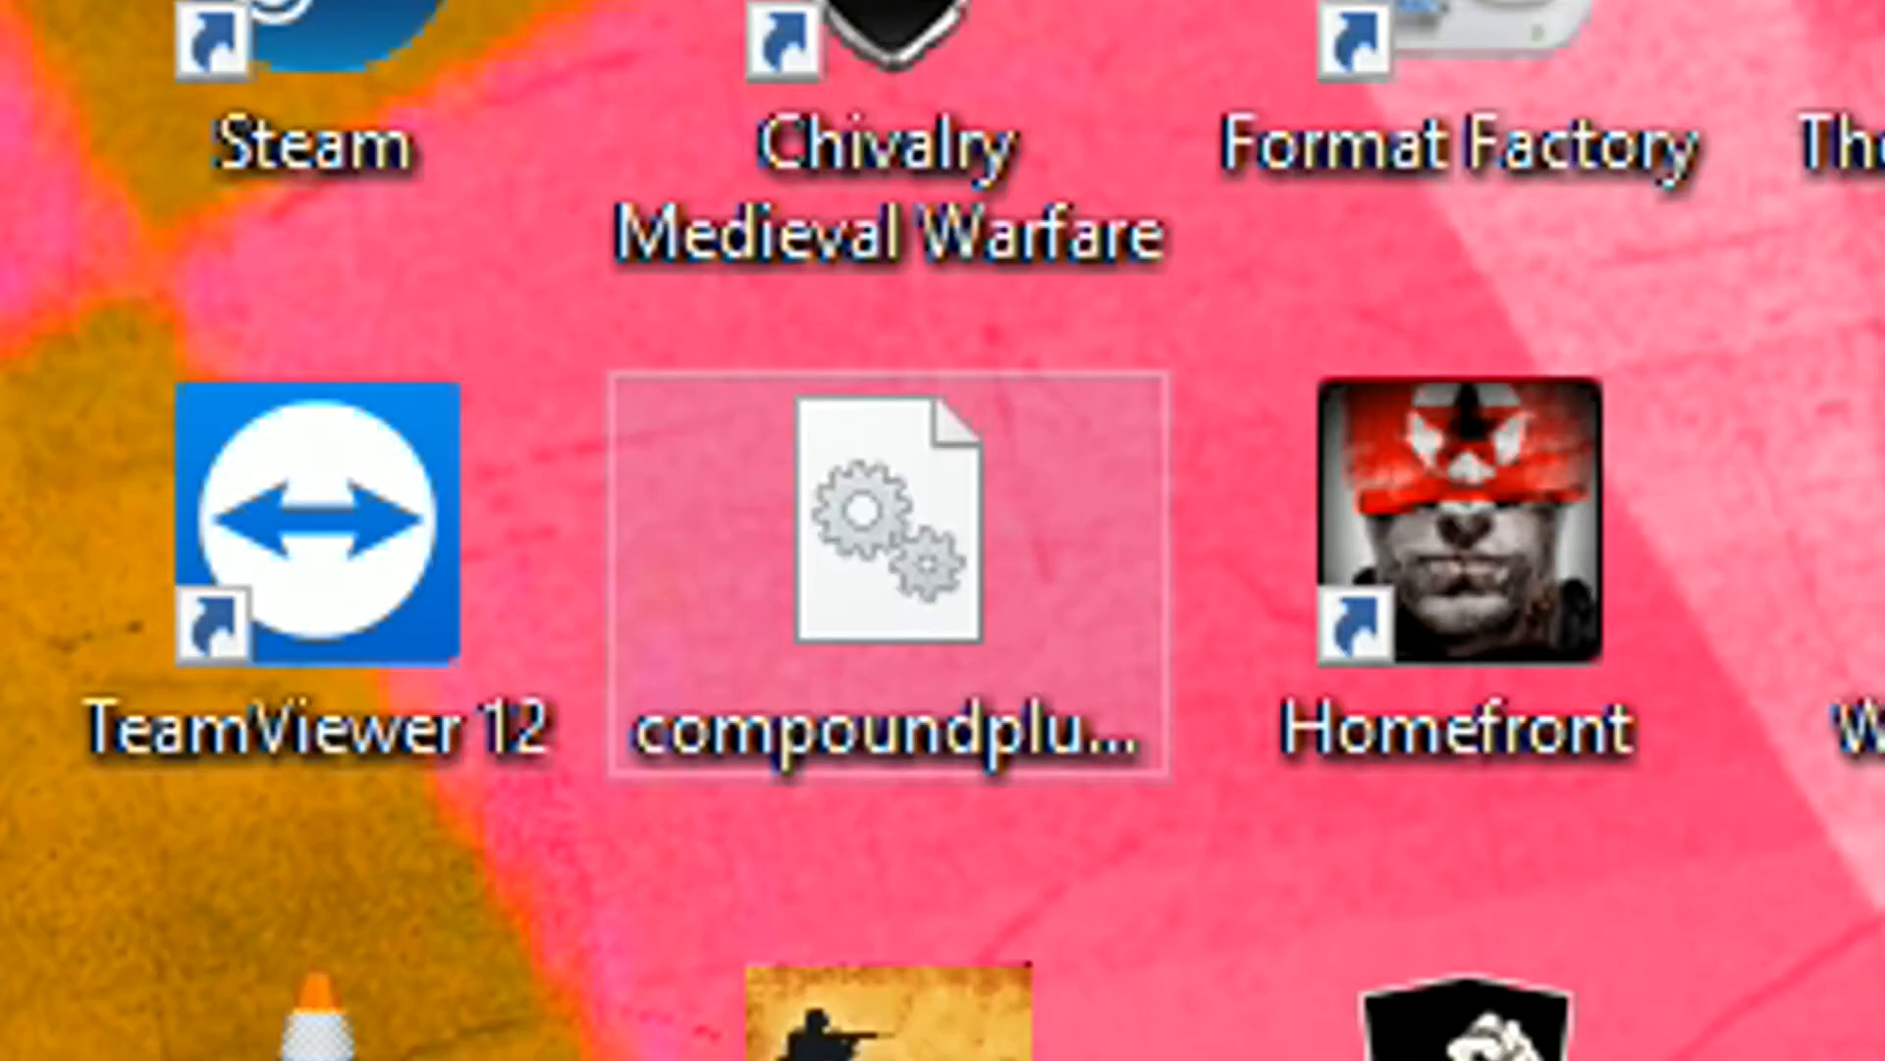
click(317, 144)
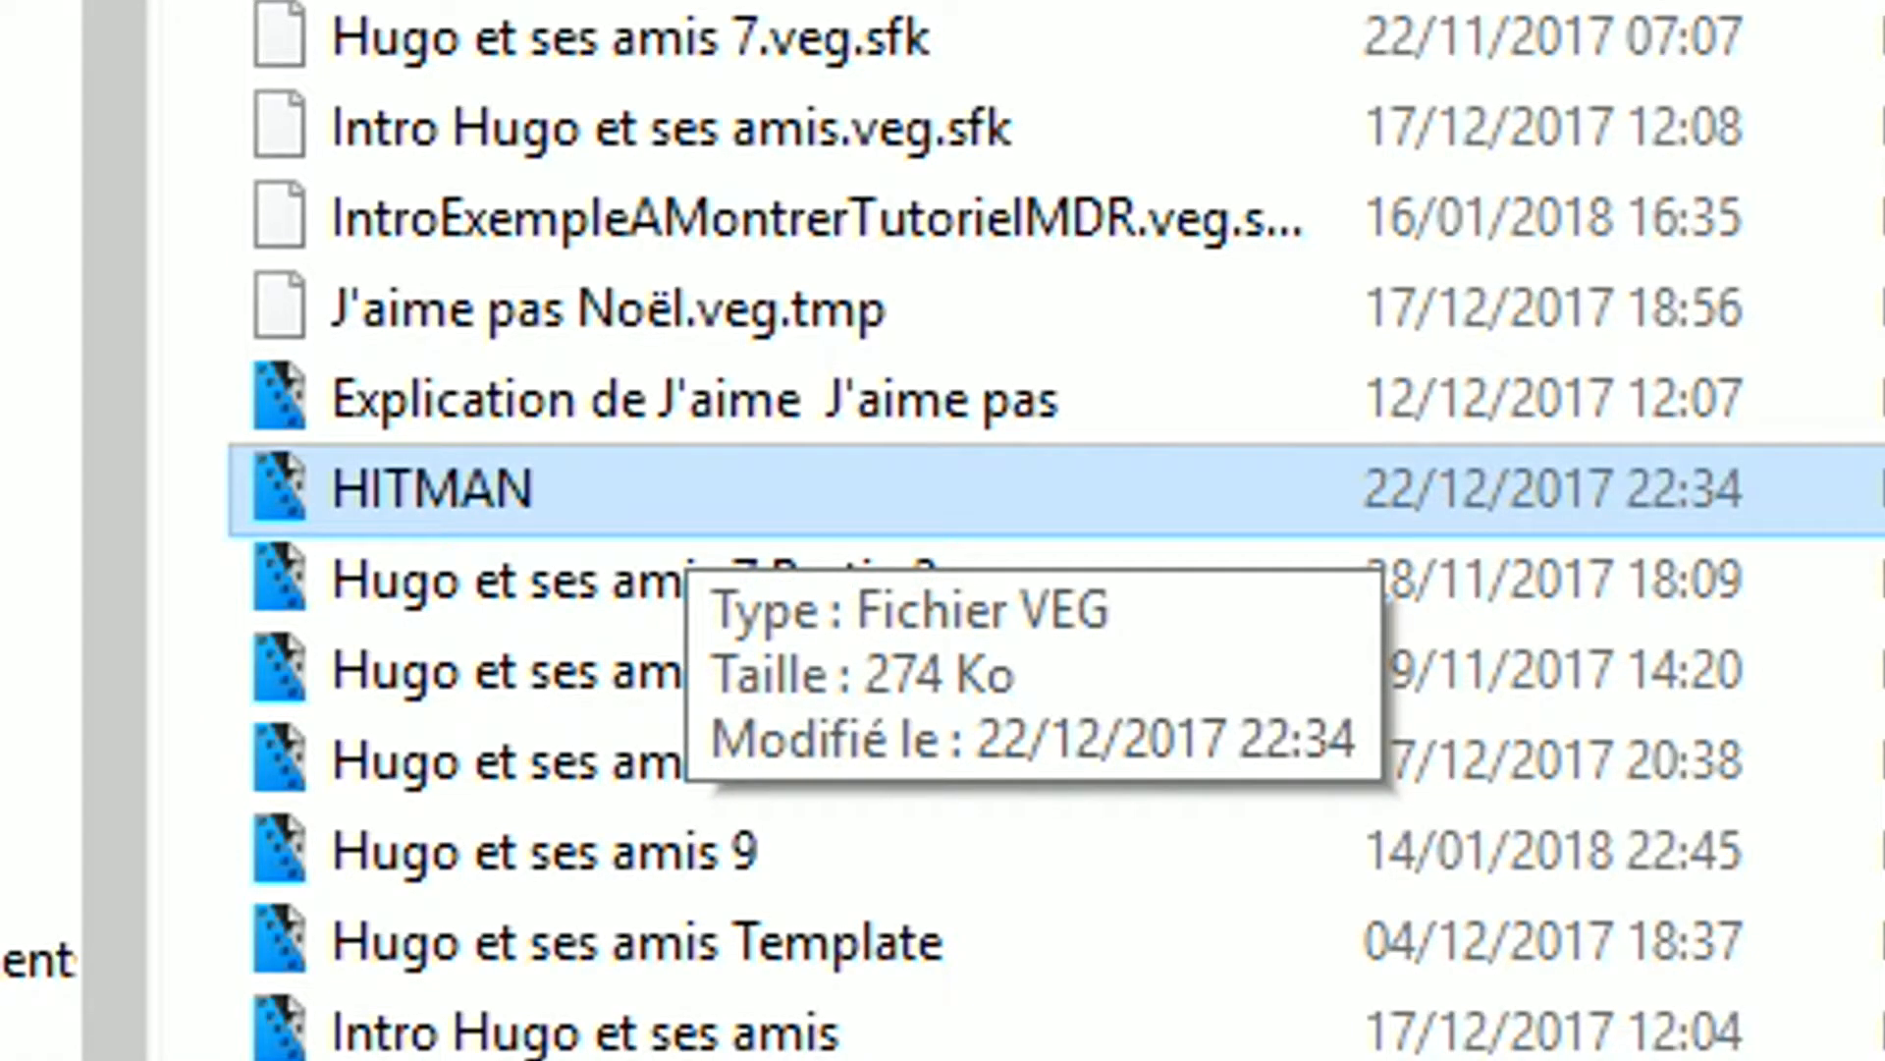
key(Delete)
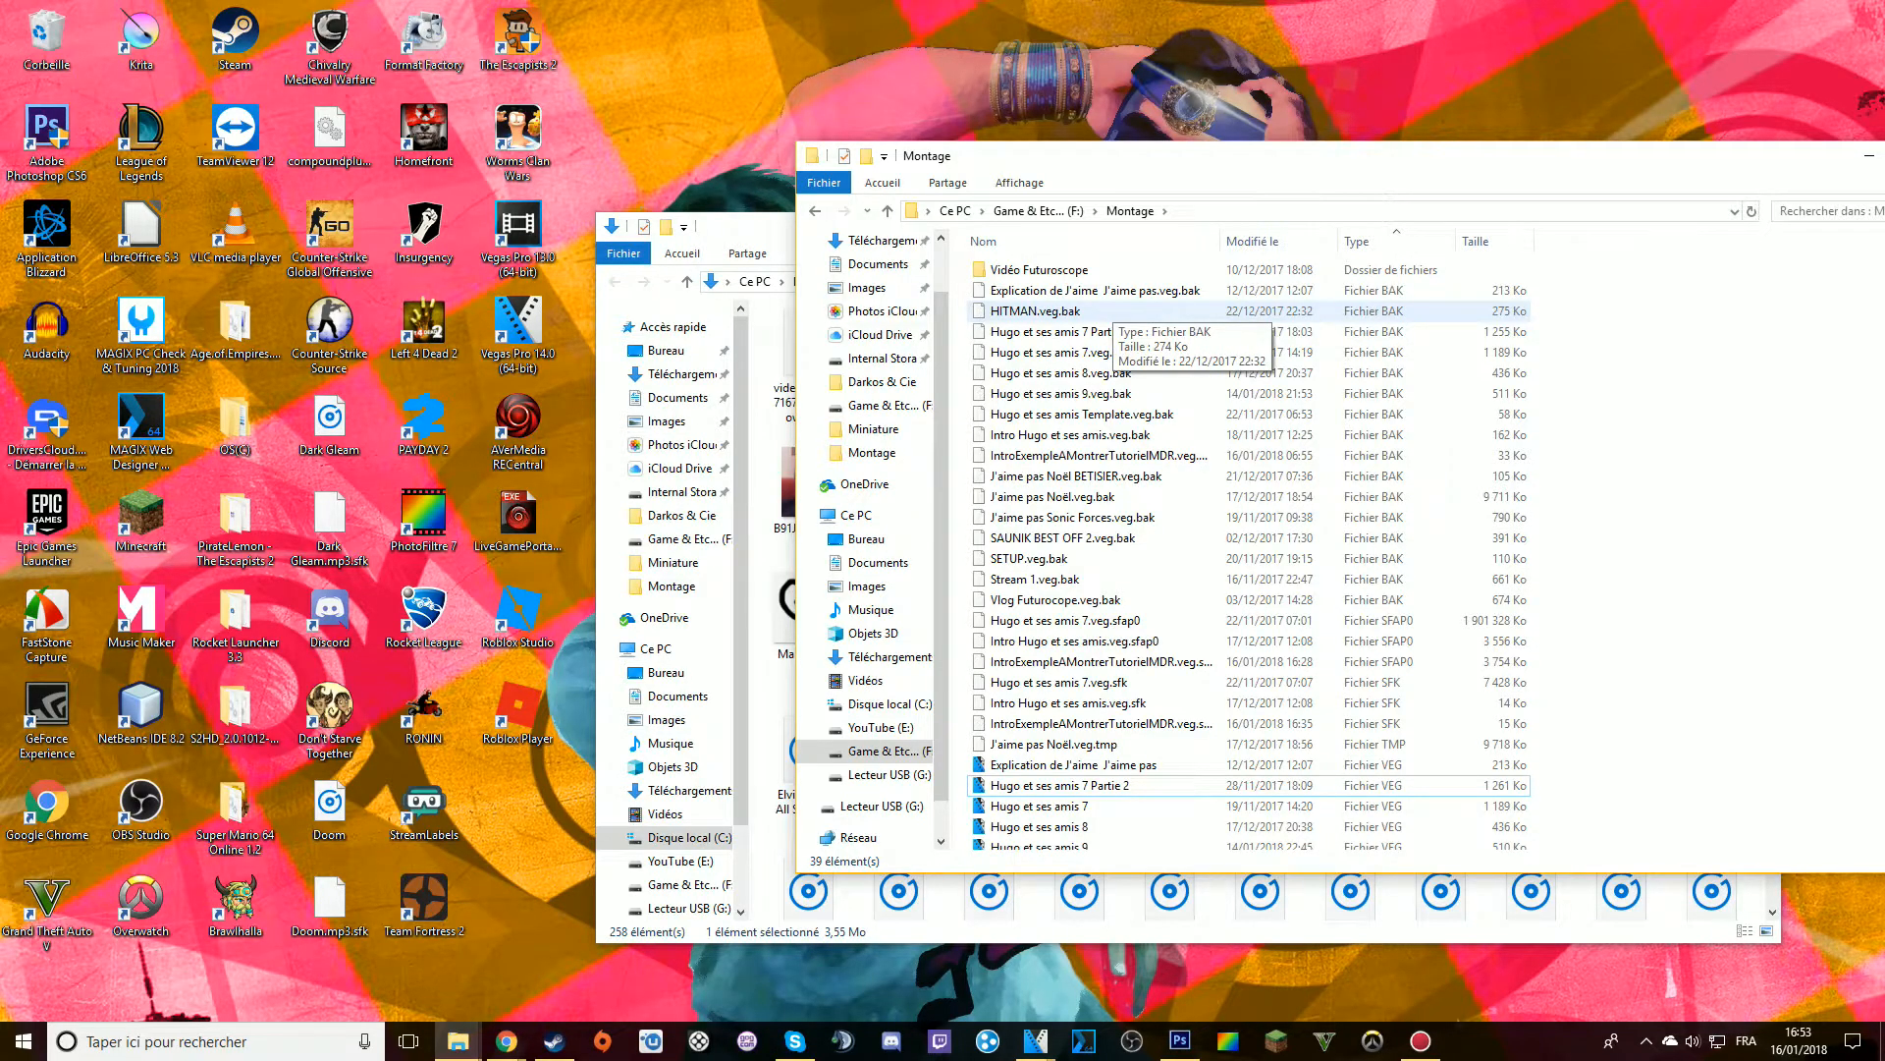
Rename the backup file HITMAN.veg.bak to HITMAN.veg and accept the extension change
click(1094, 310)
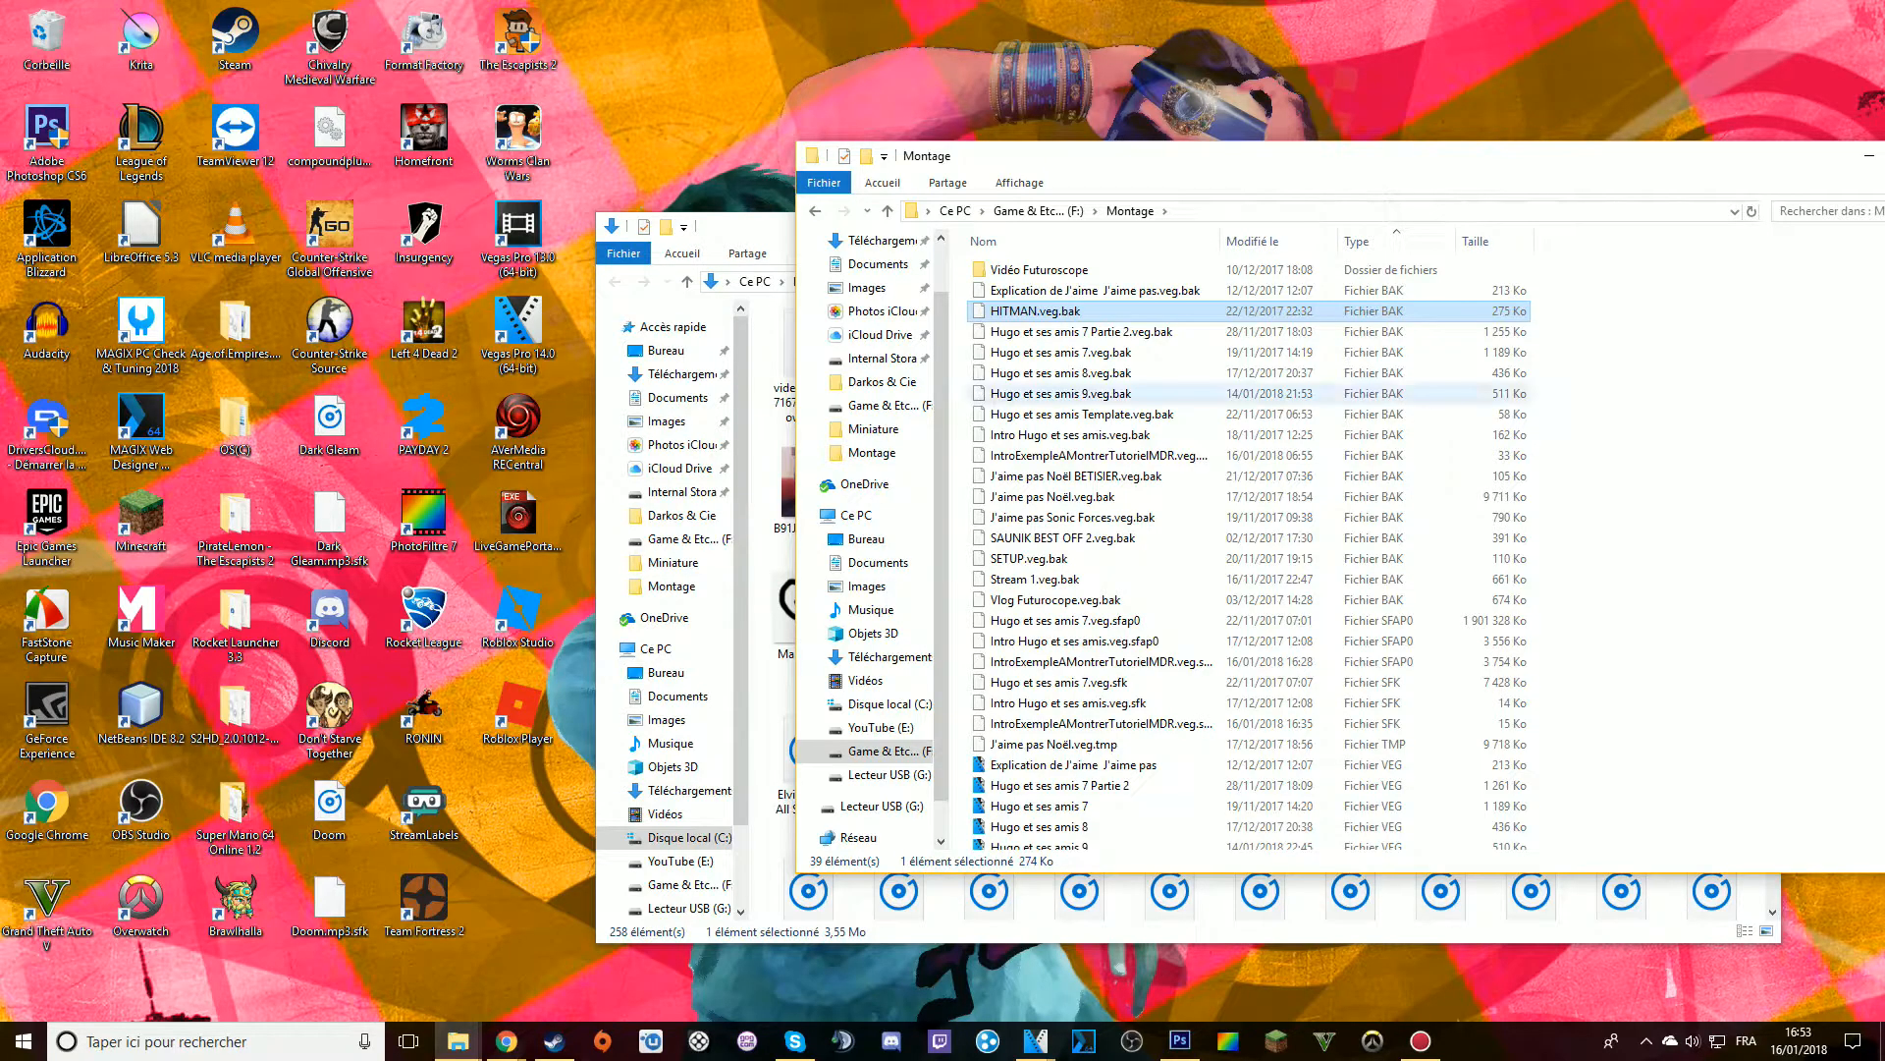
right_click(1107, 311)
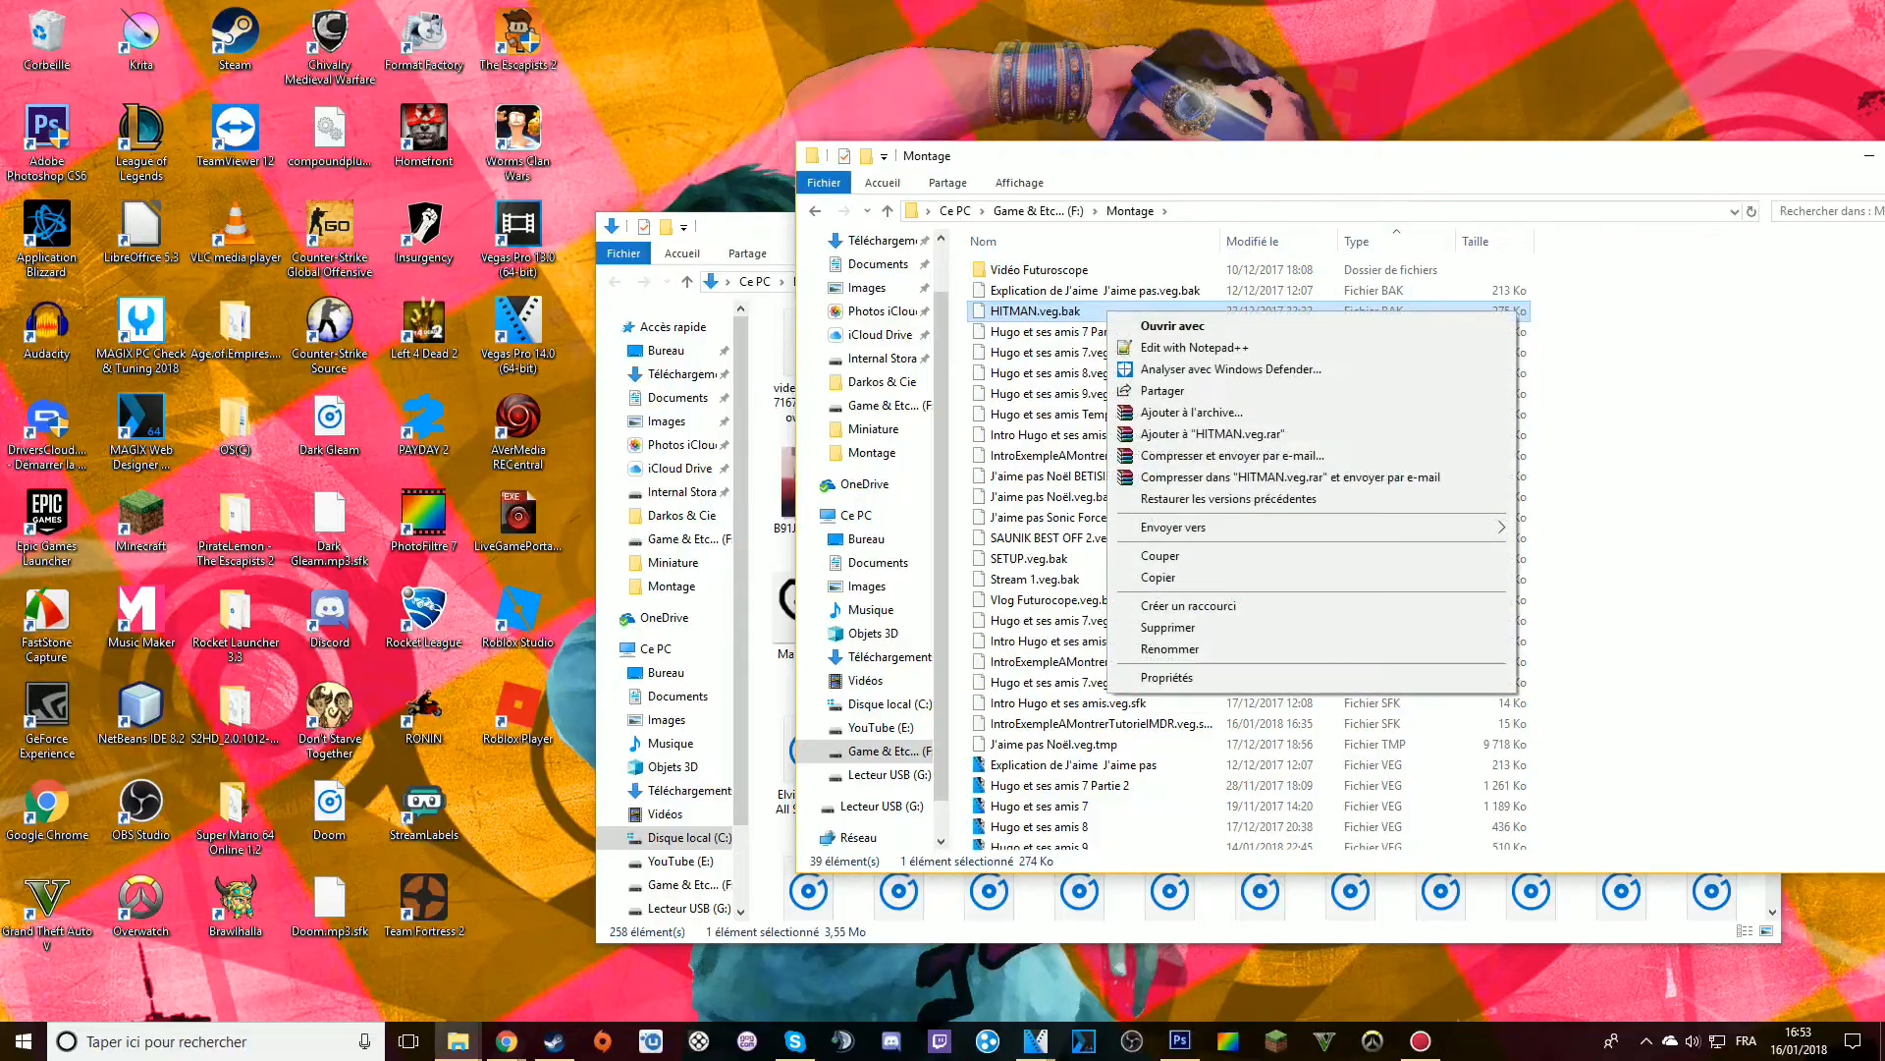
click(1169, 649)
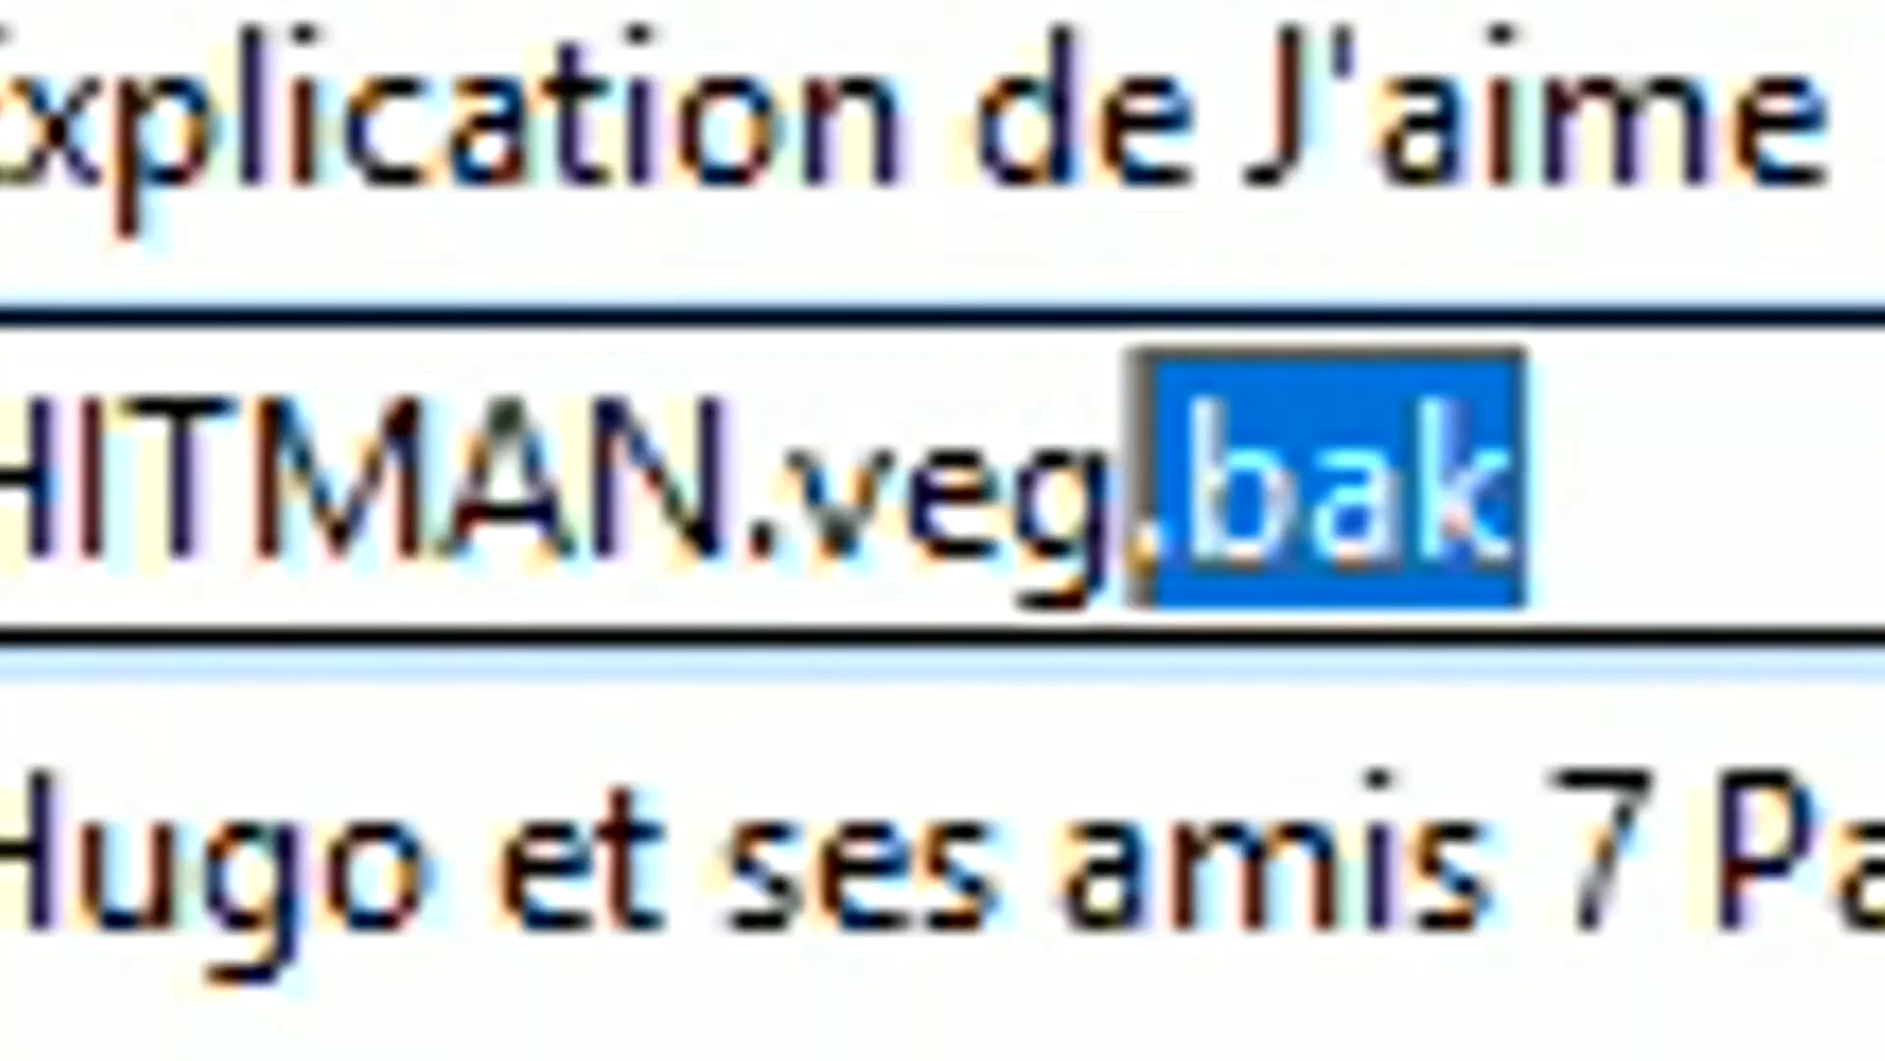
key(BackSpace)
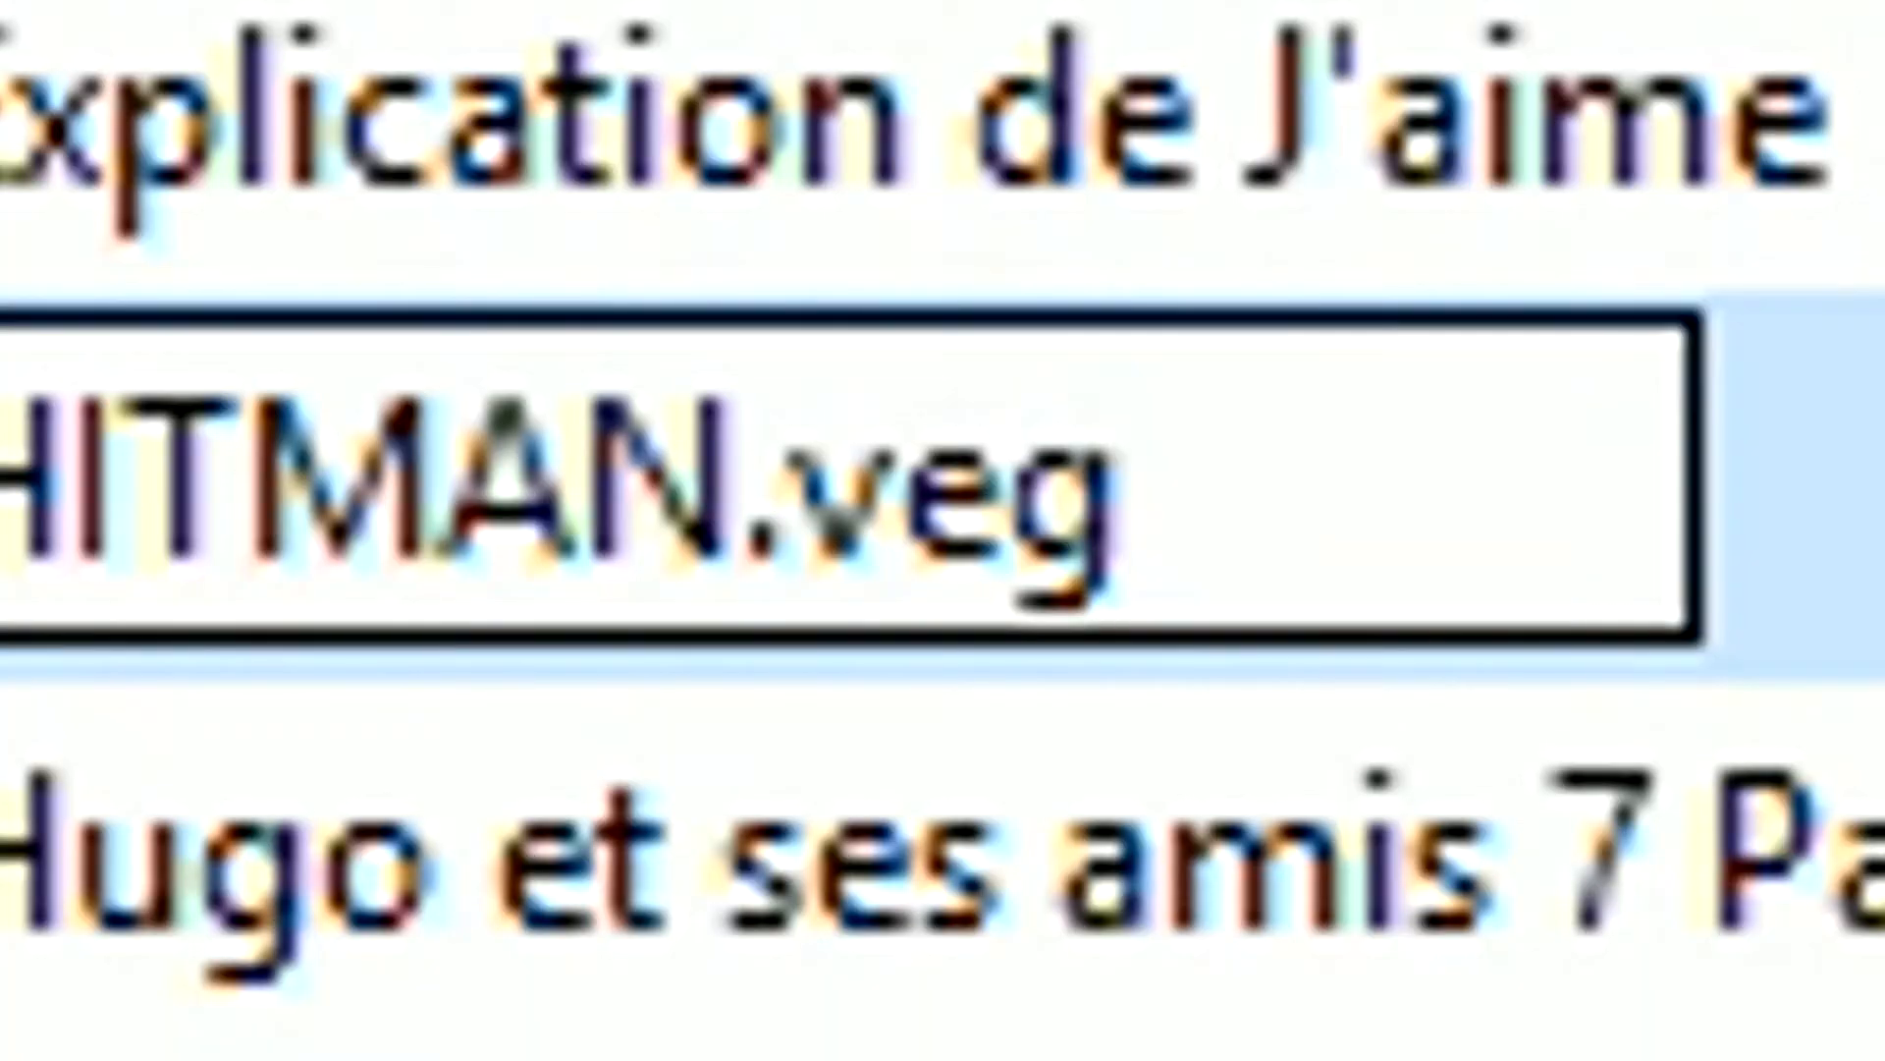
key(Return)
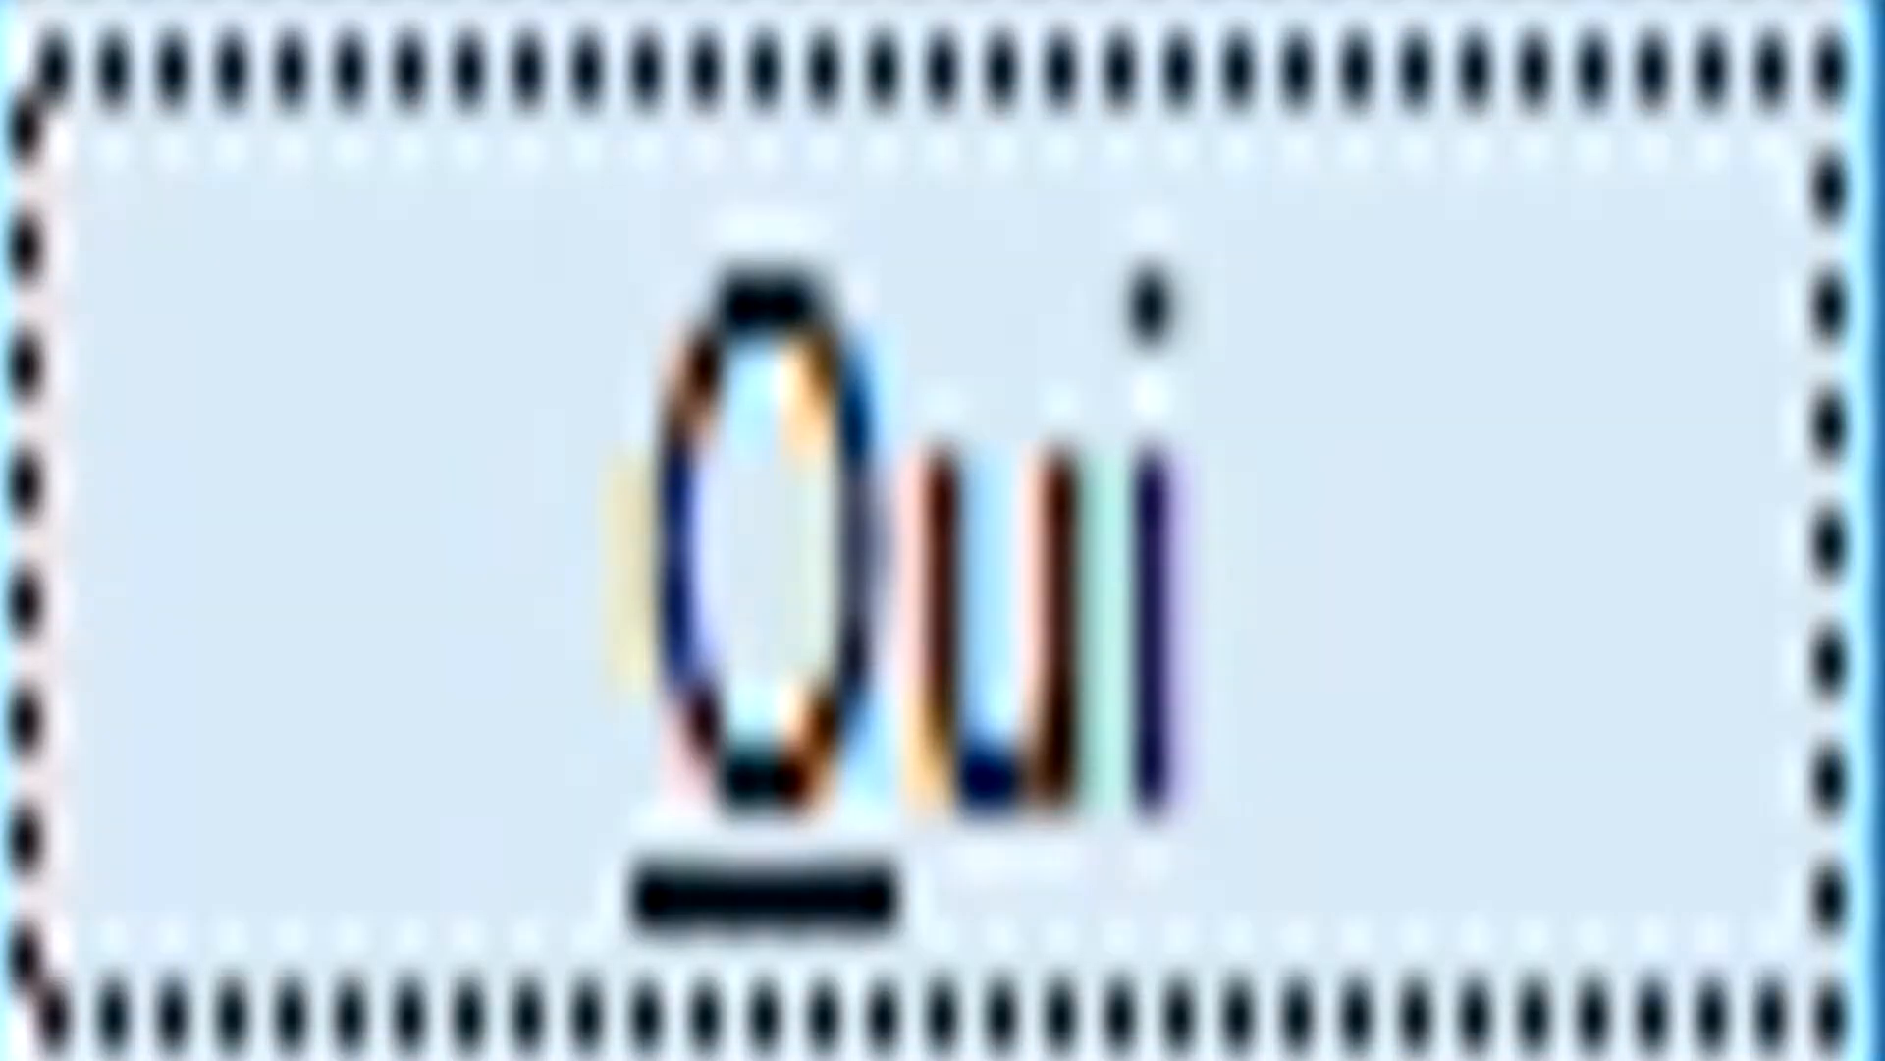
key(Return)
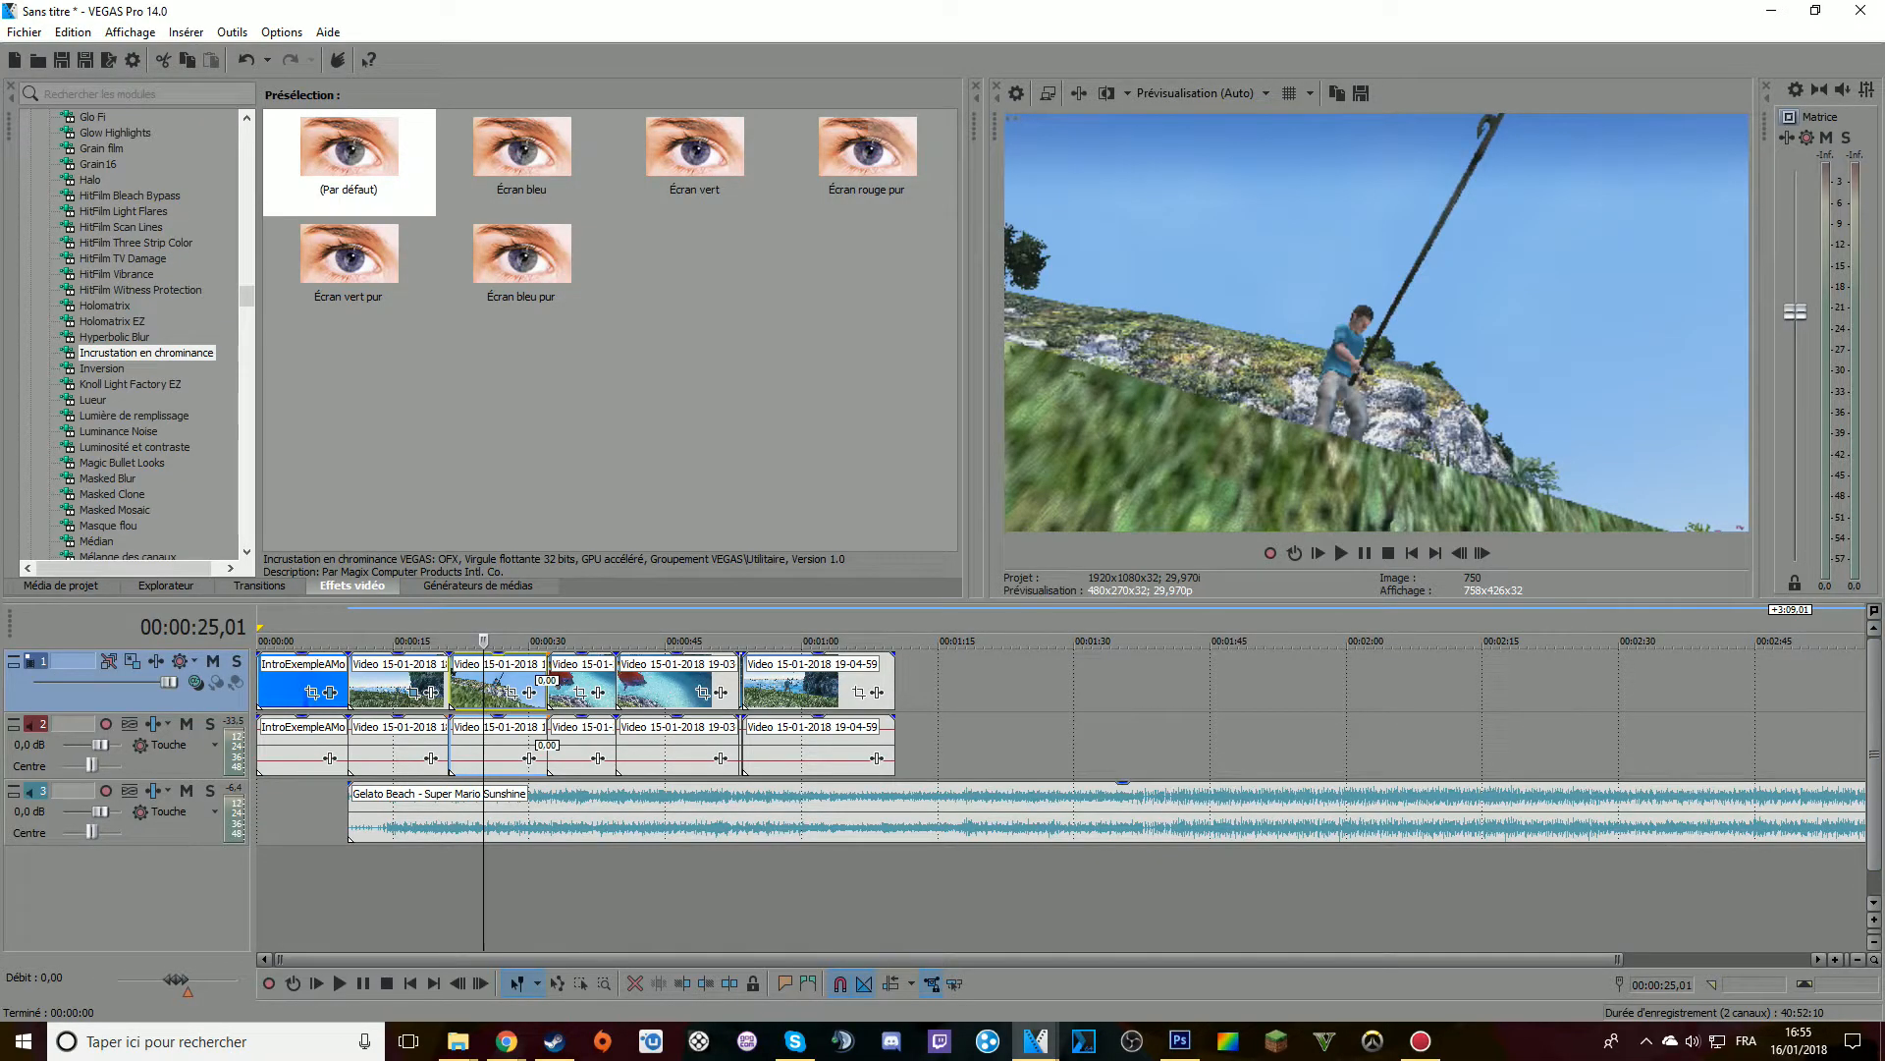
Select the opening section of the VEGAS Pro timeline for rendering and check the settings of the 60fps YouTube template
click(283, 813)
double_click(283, 813)
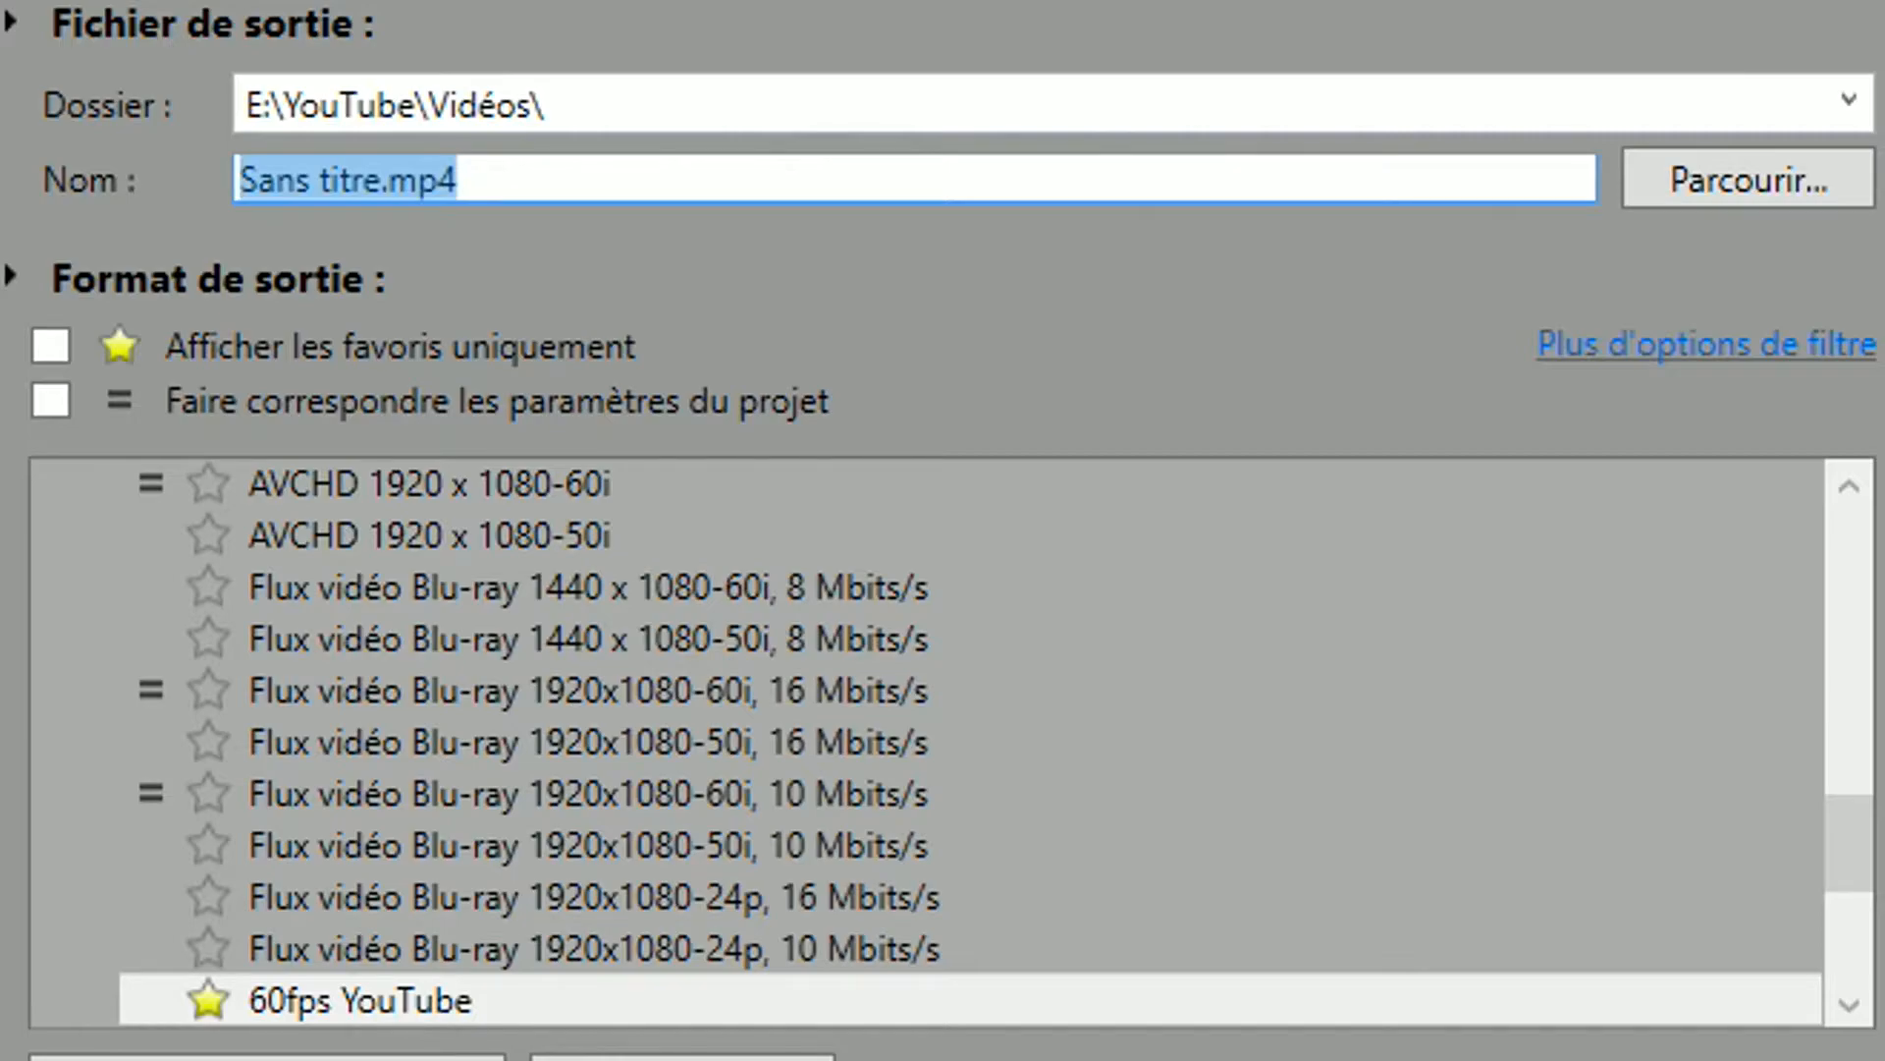
scroll(687, 845, down, 1)
click(361, 863)
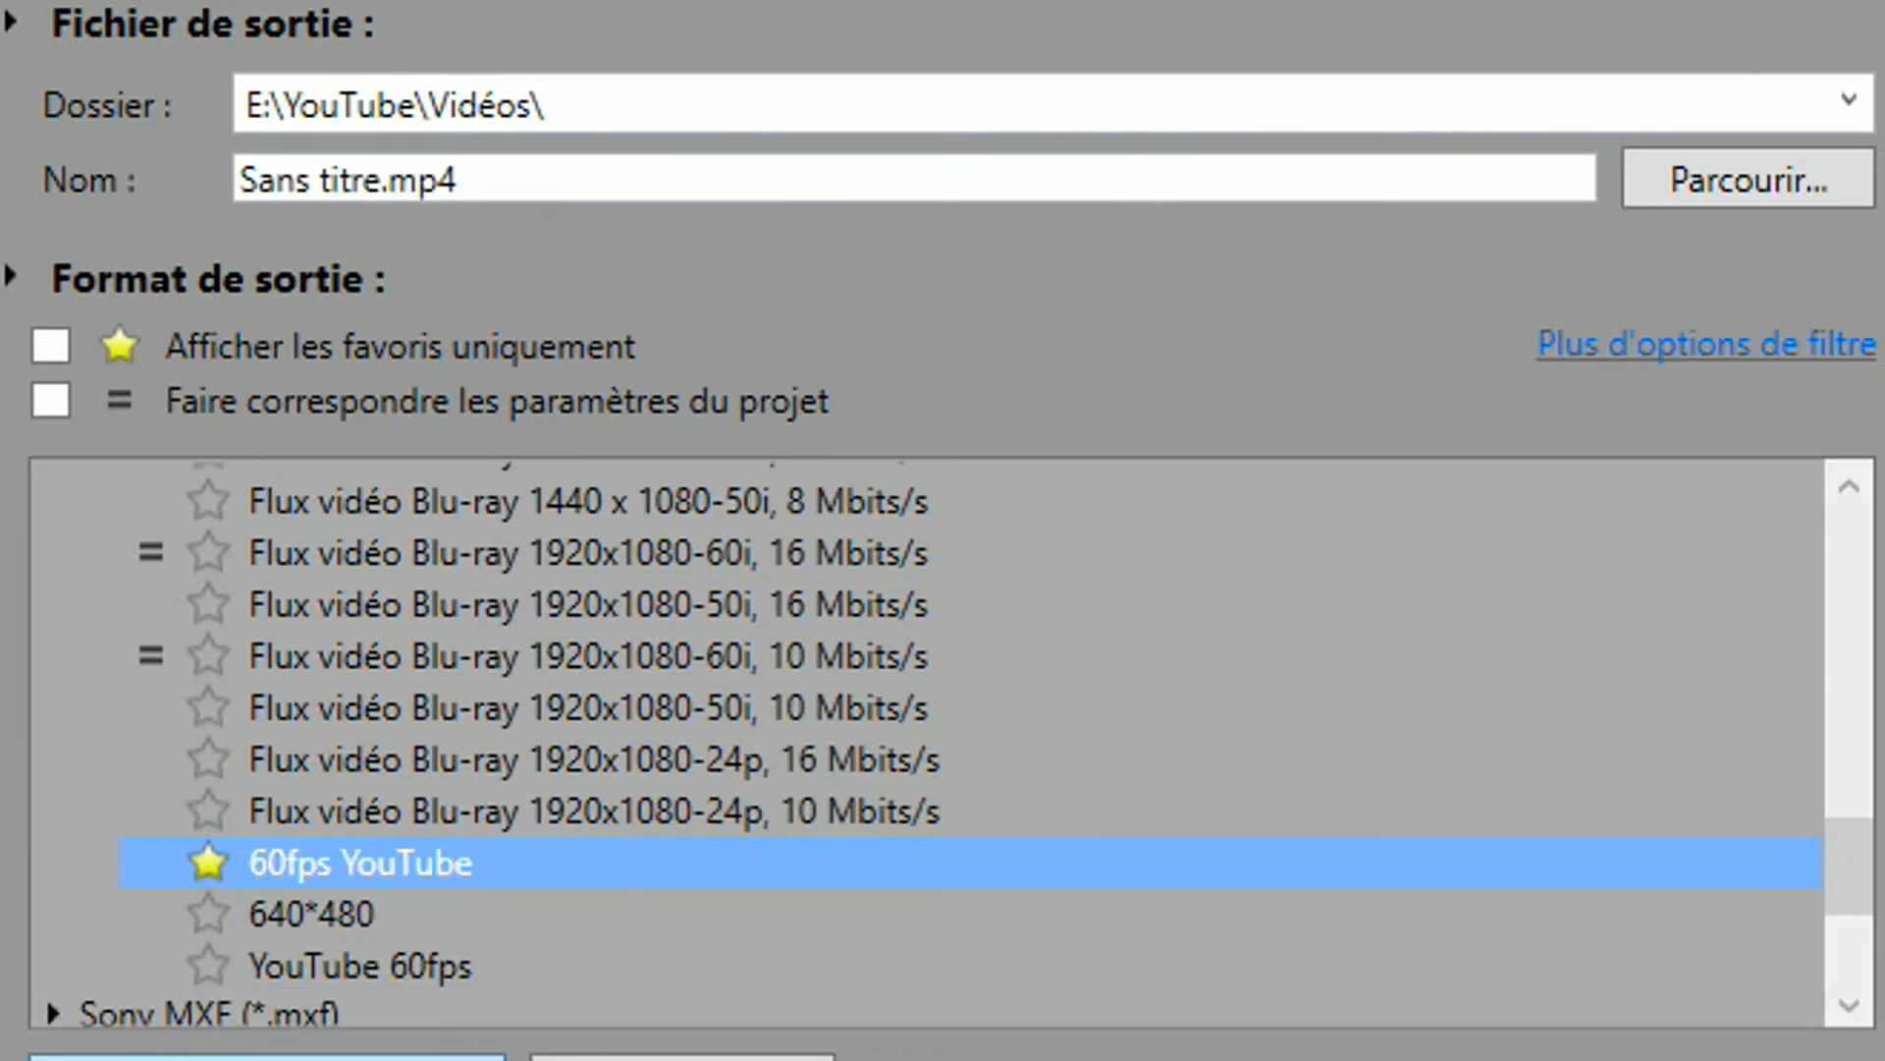
click(267, 1058)
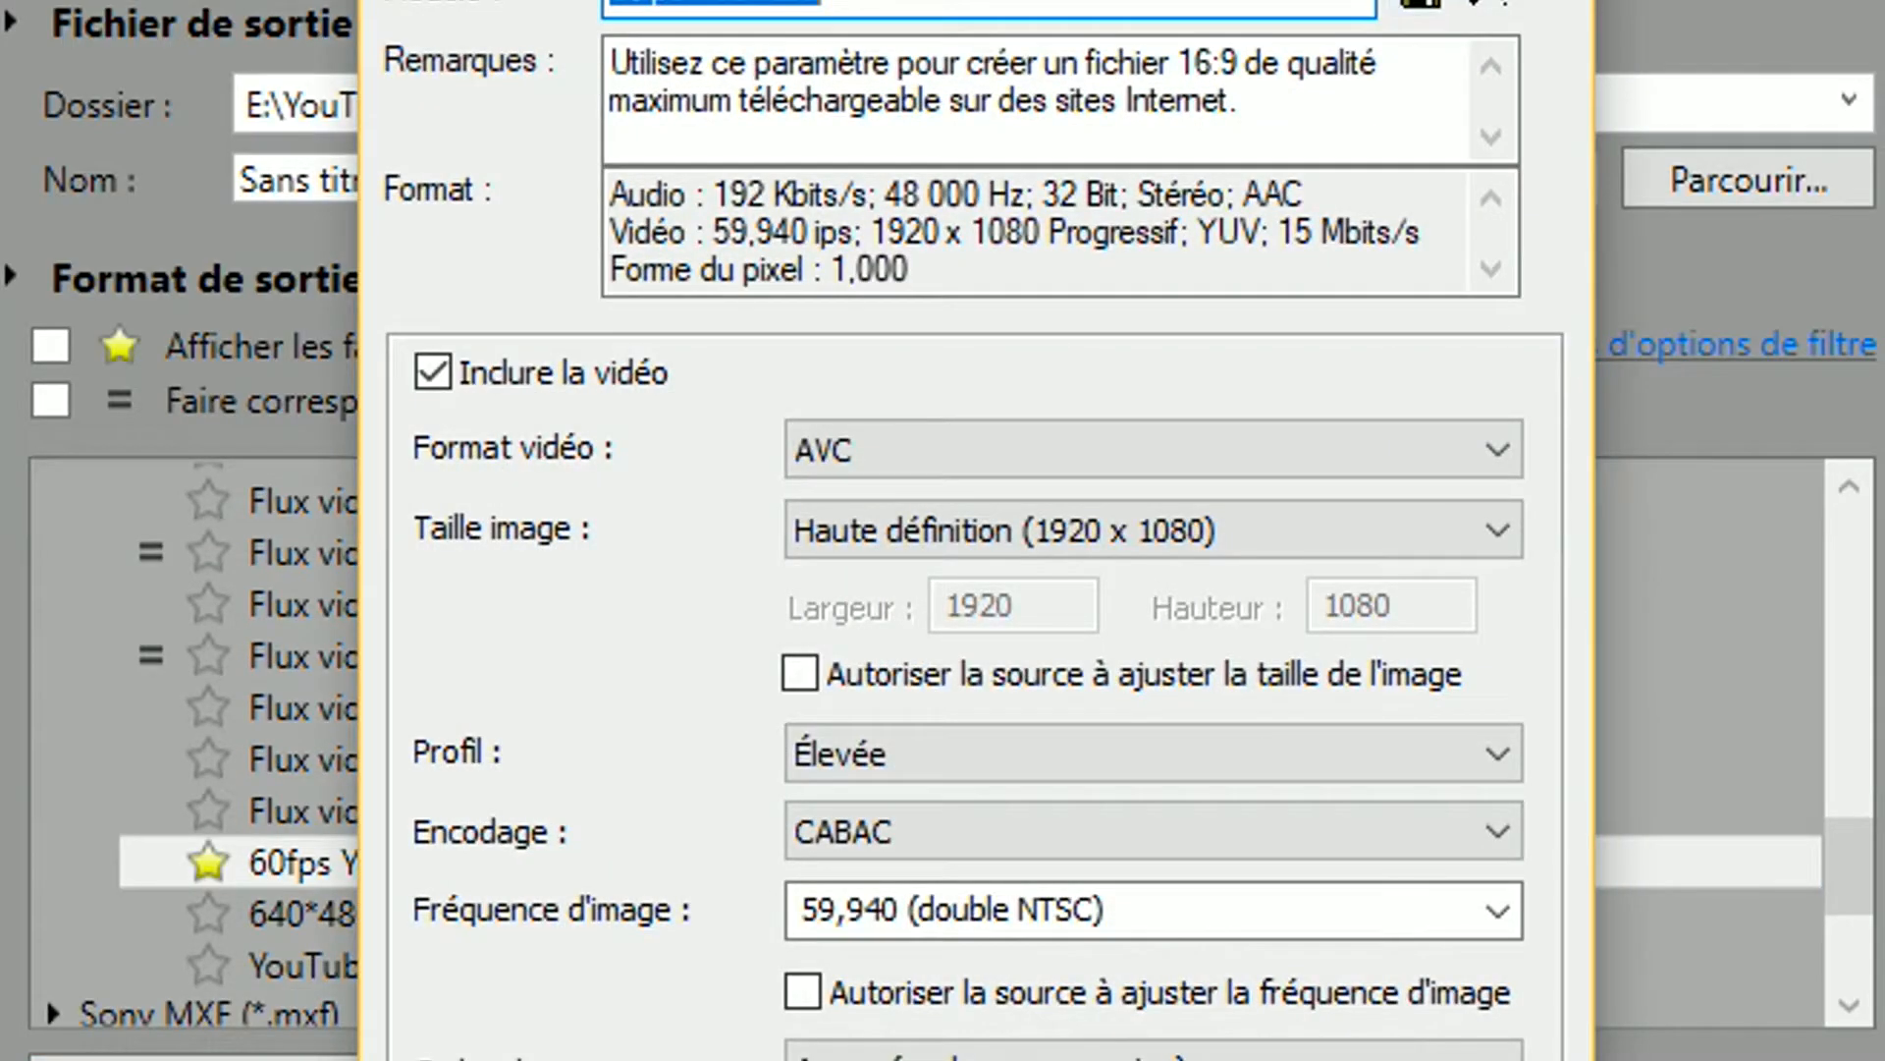
key(Escape)
Open the custom settings of the Internet 1920x1080-30p template and try the Memory Stick video format with its image sizes
scroll(45, 996, up, 10)
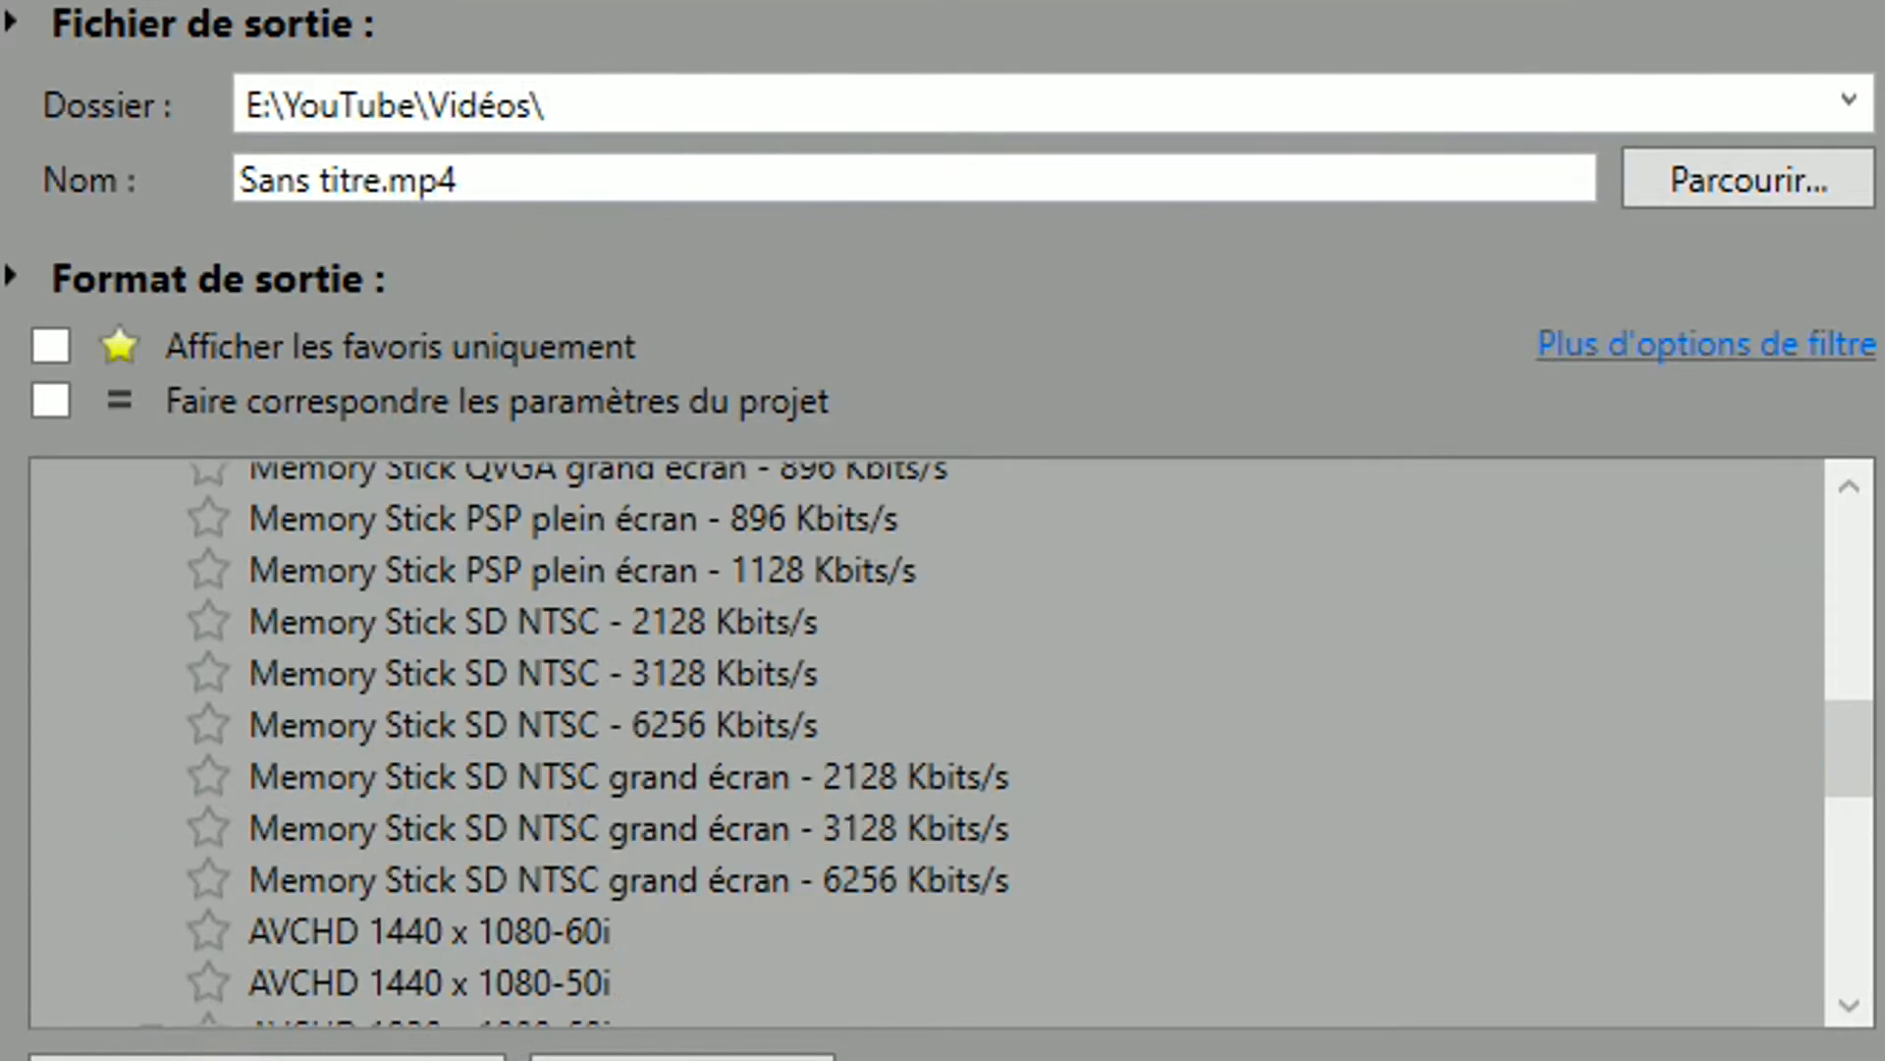
click(430, 605)
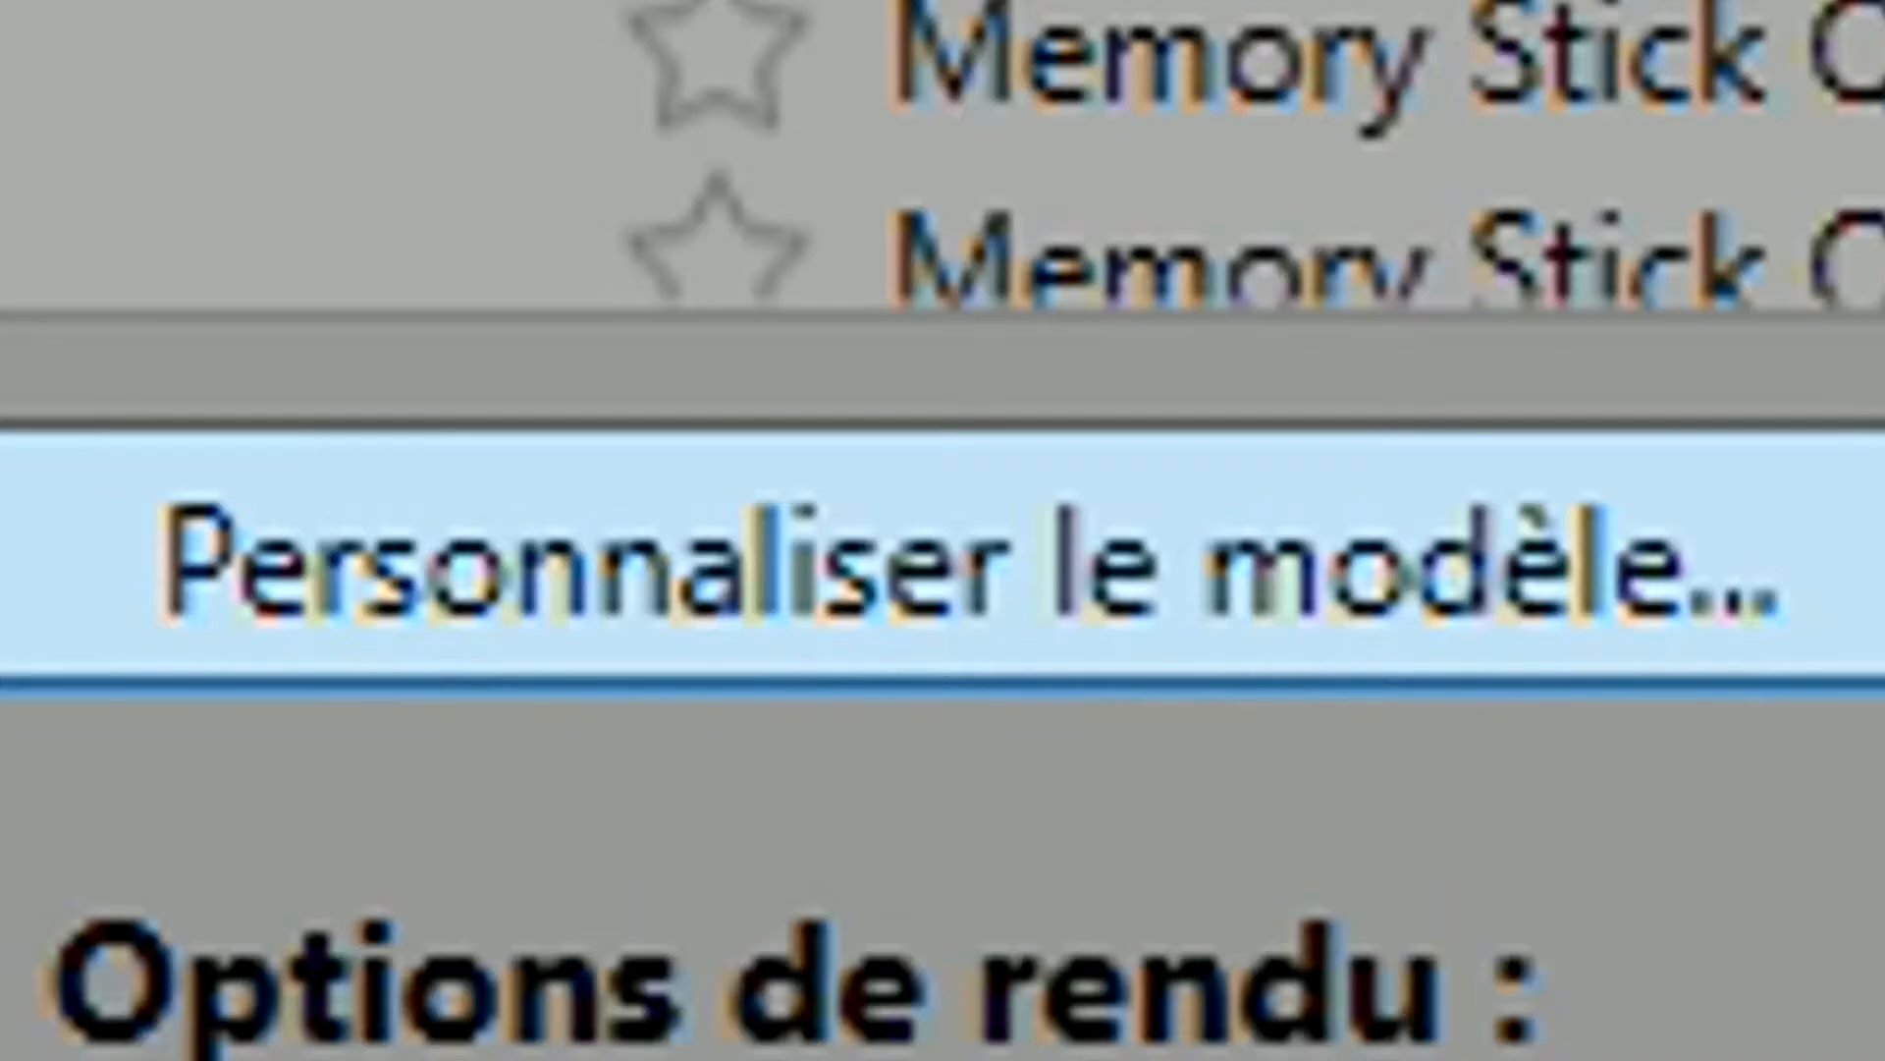
click(267, 1058)
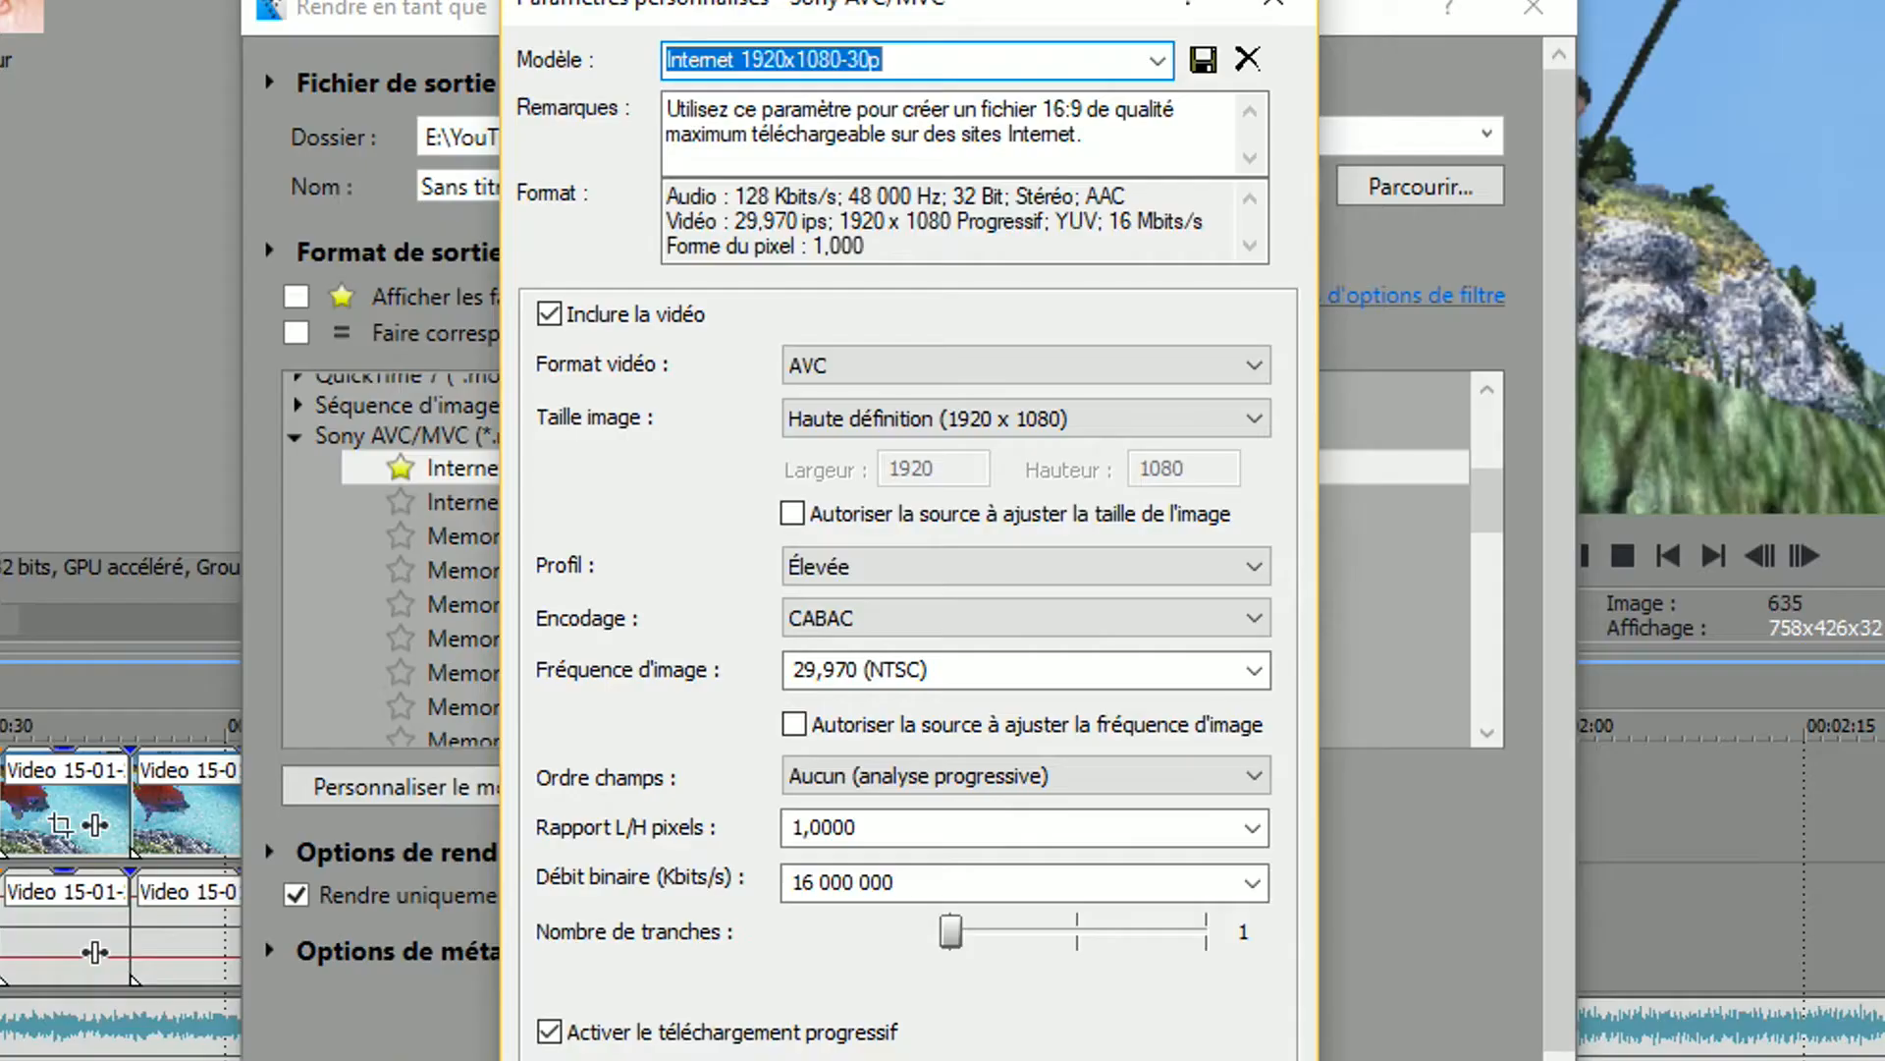
click(1026, 366)
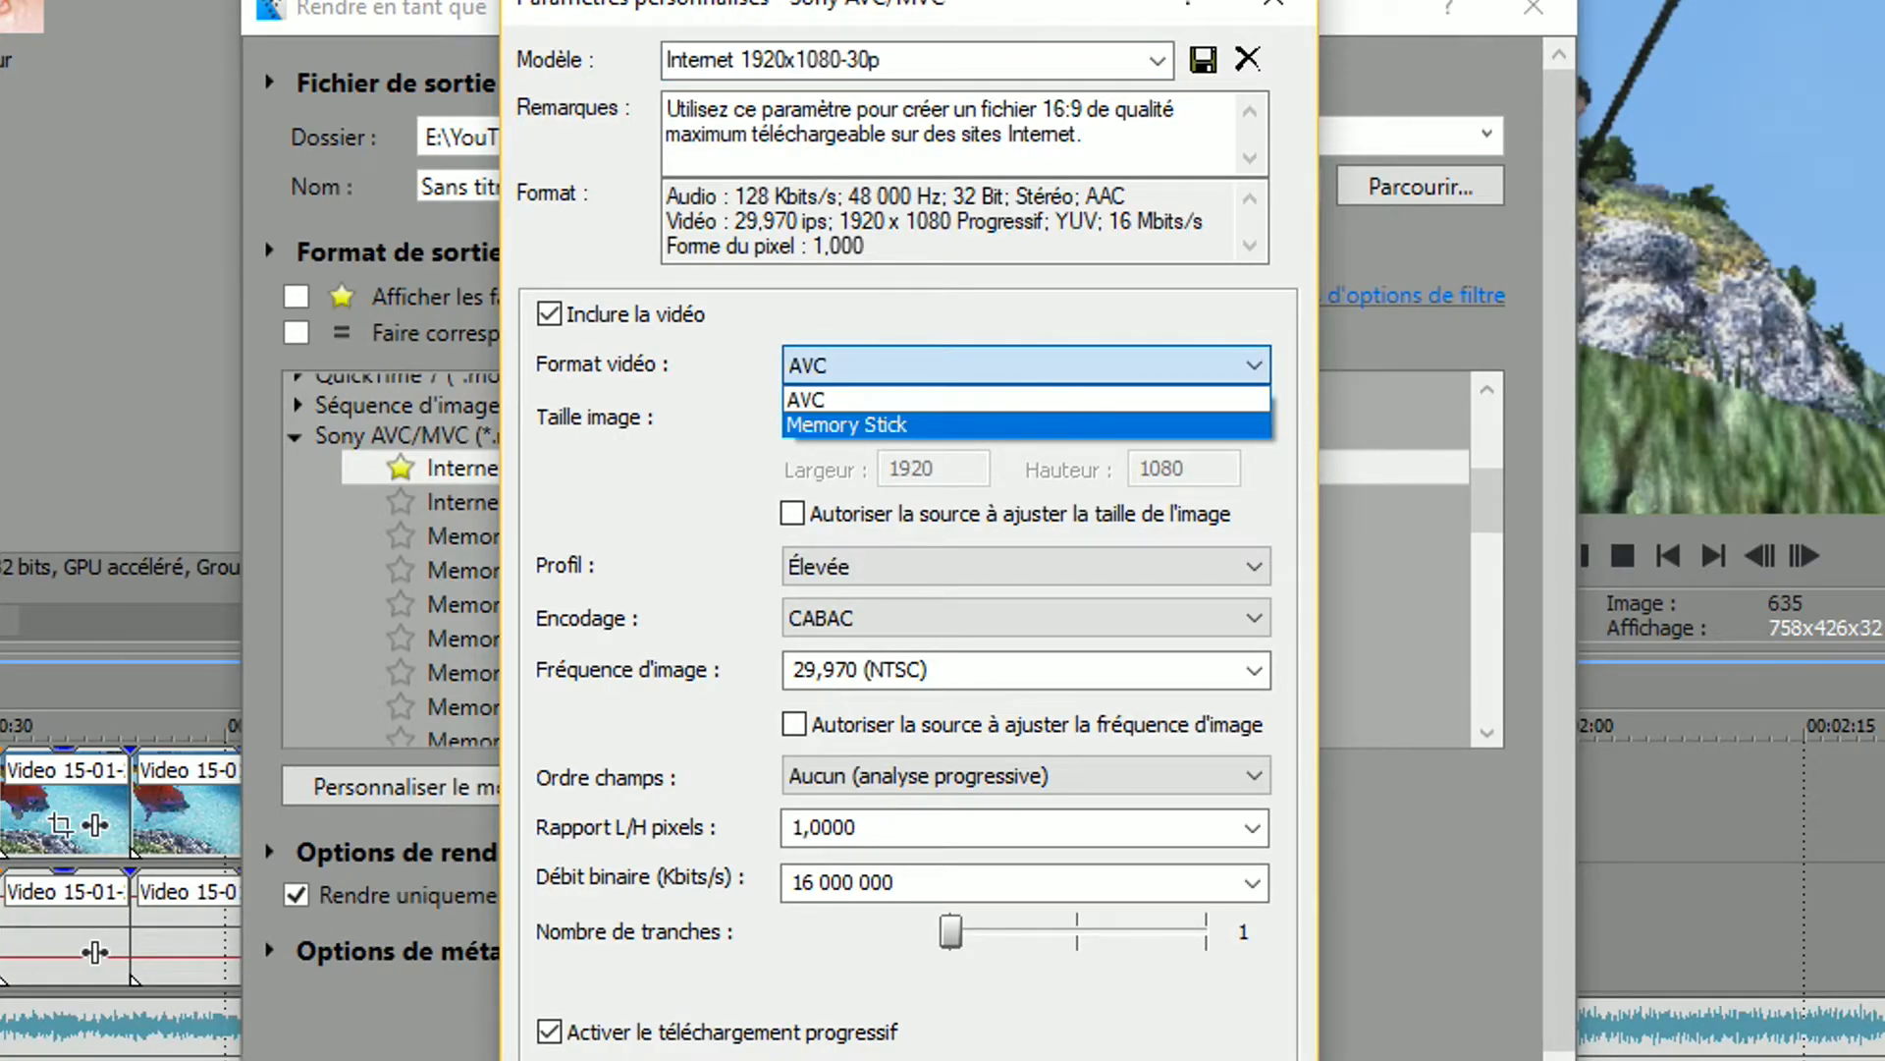
click(1026, 422)
click(1026, 418)
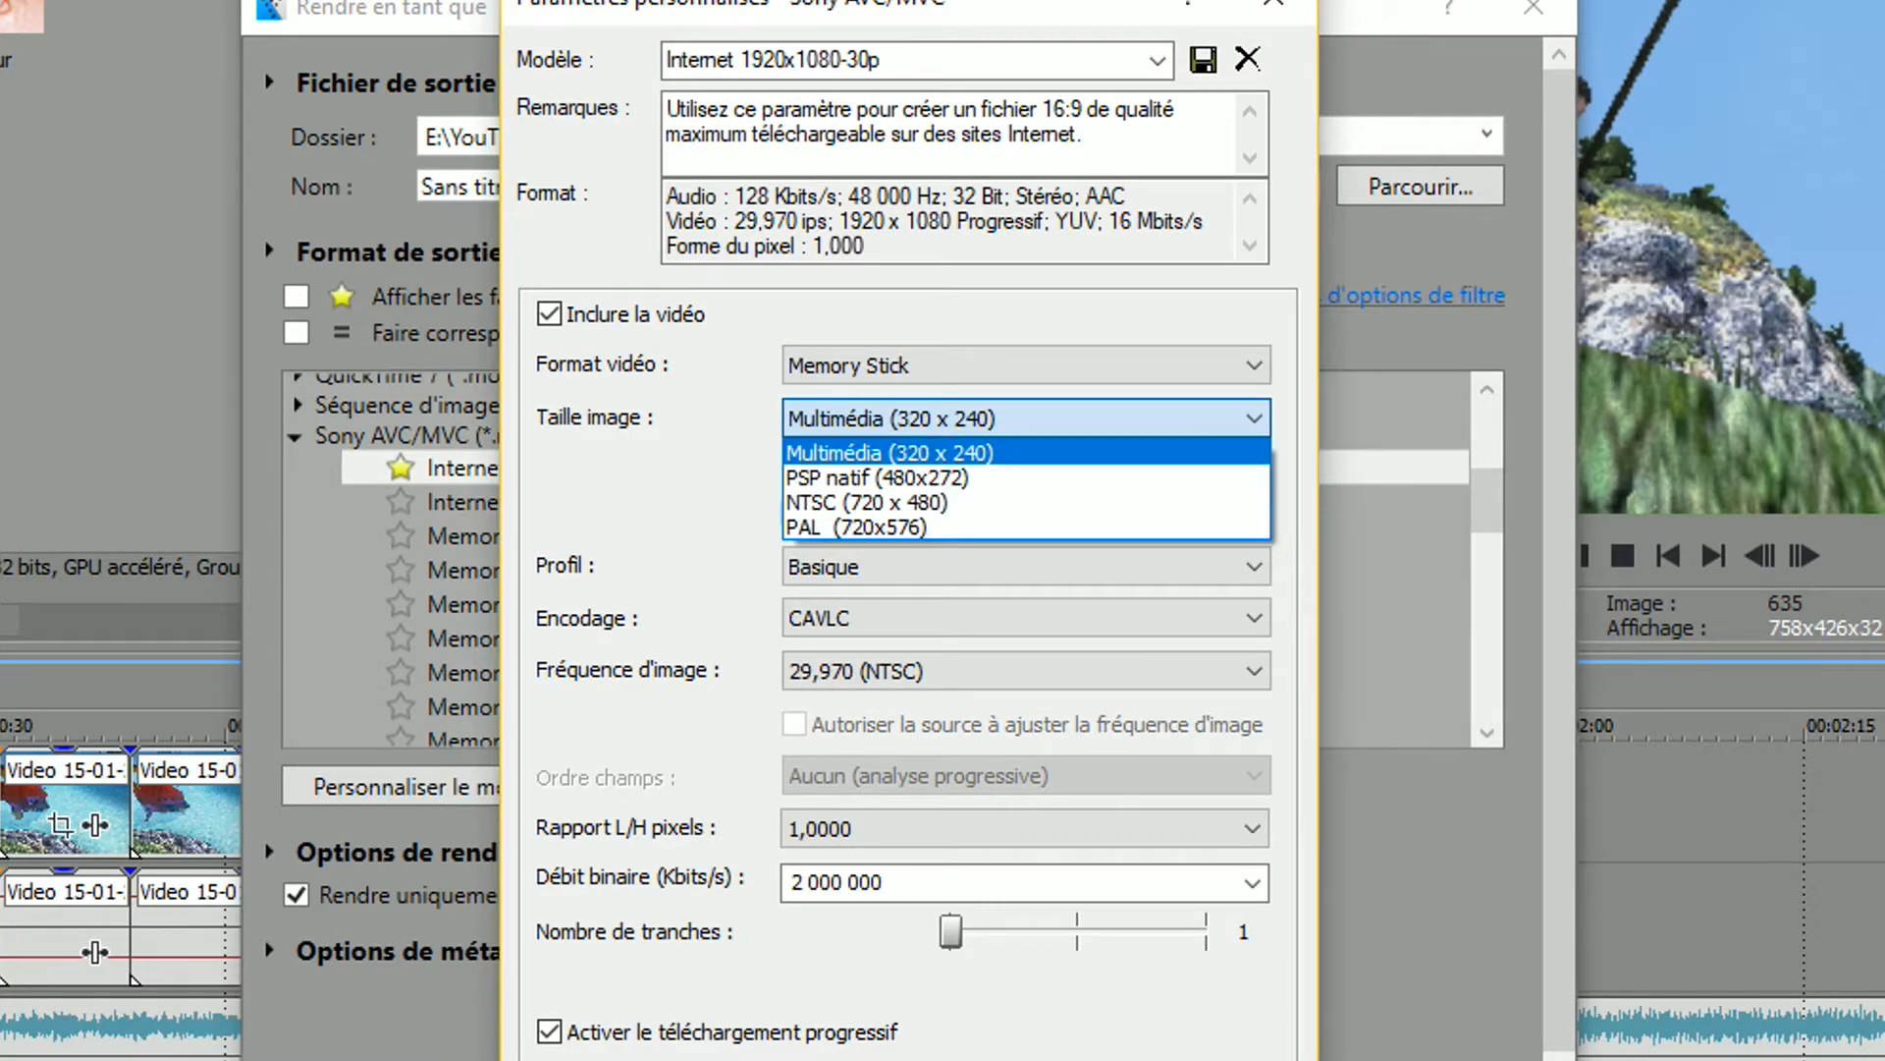
Set the template's video format to AVC, image size to Haute définition (1920 x 1080) and frame rate to 59,940 (double NTSC)
click(1026, 365)
click(1026, 400)
click(1026, 418)
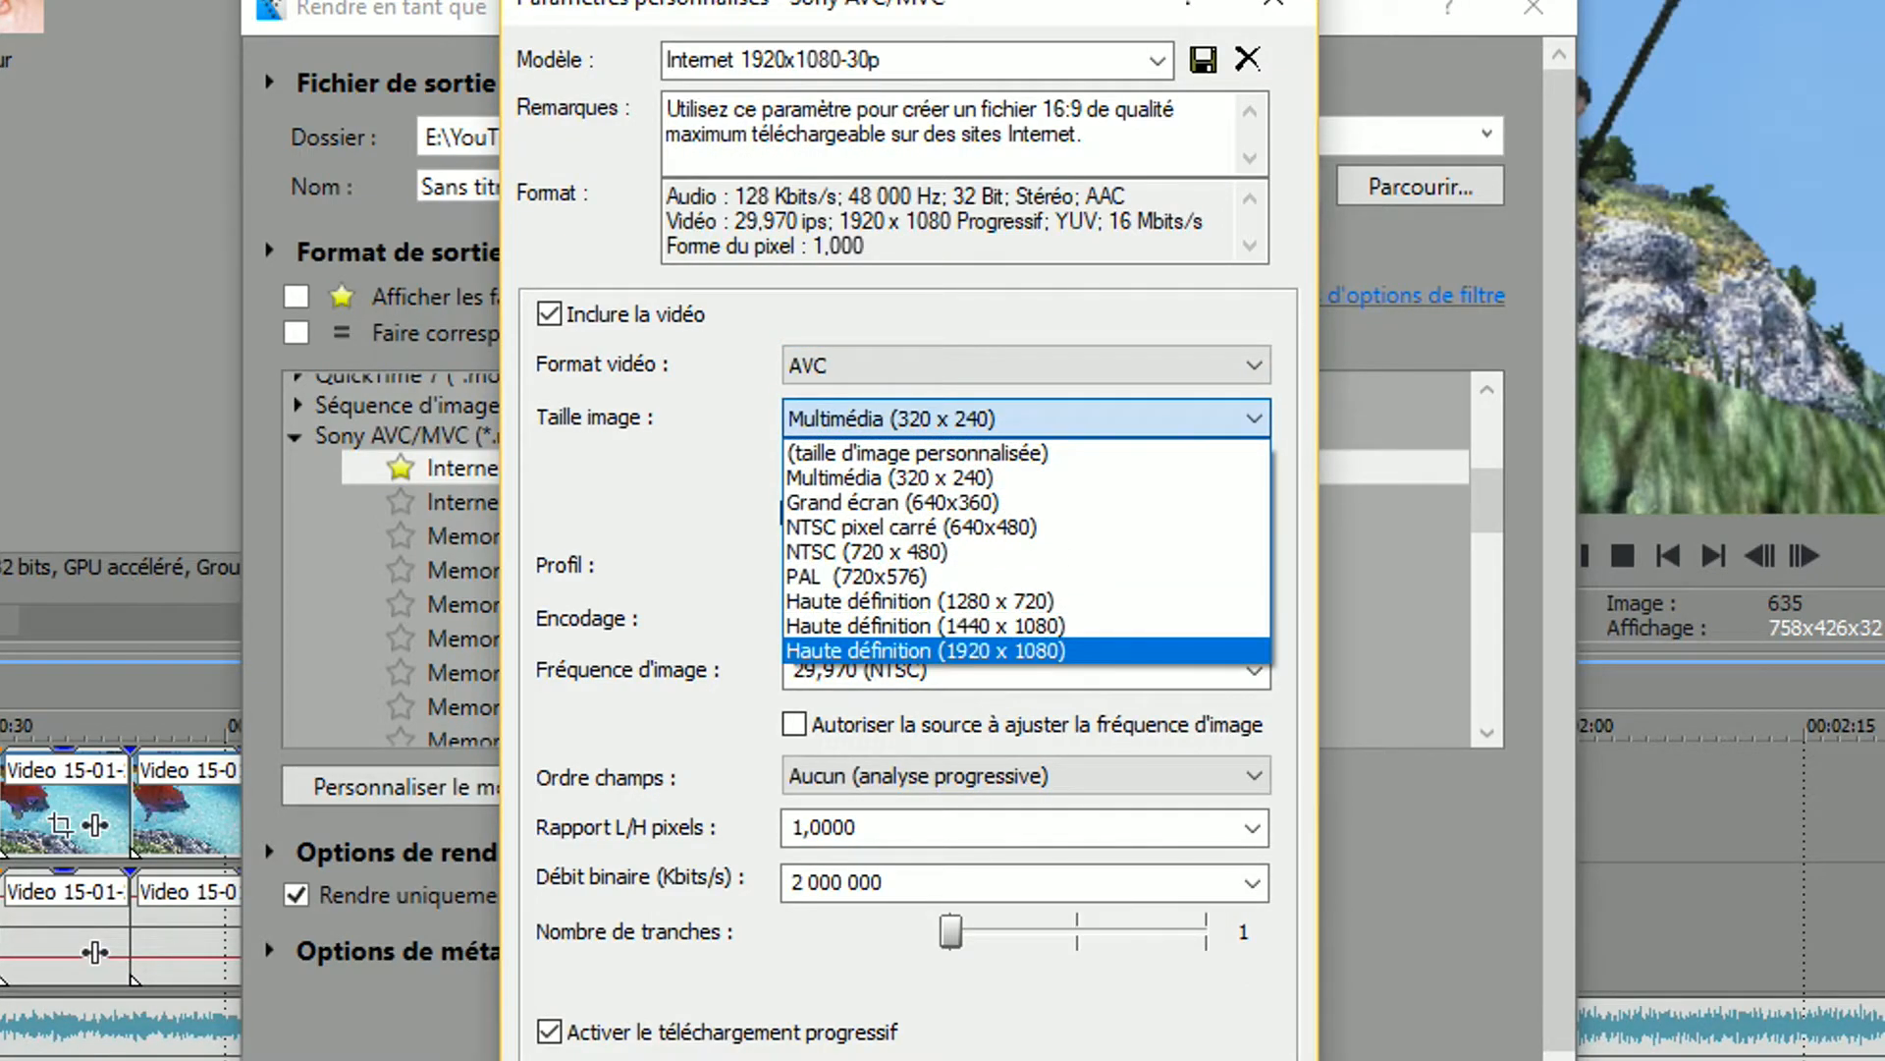
click(1026, 651)
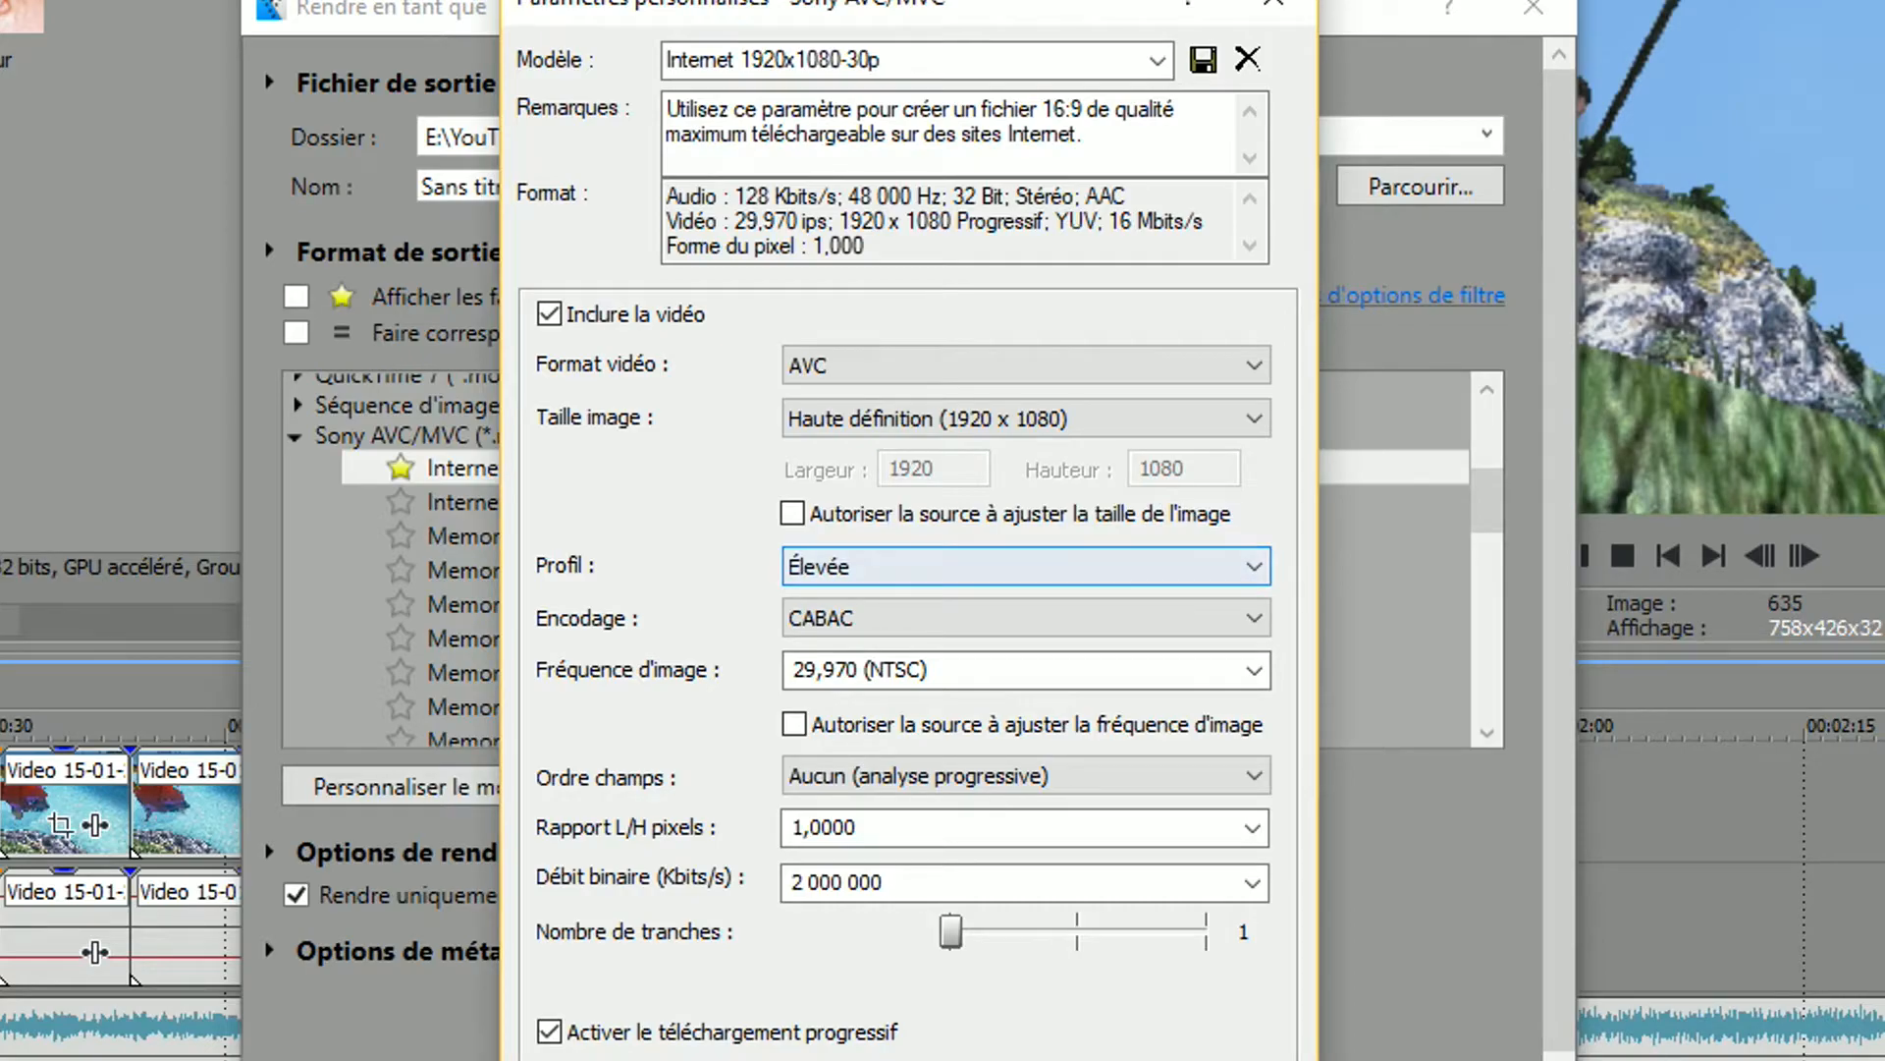
click(1254, 670)
click(1254, 670)
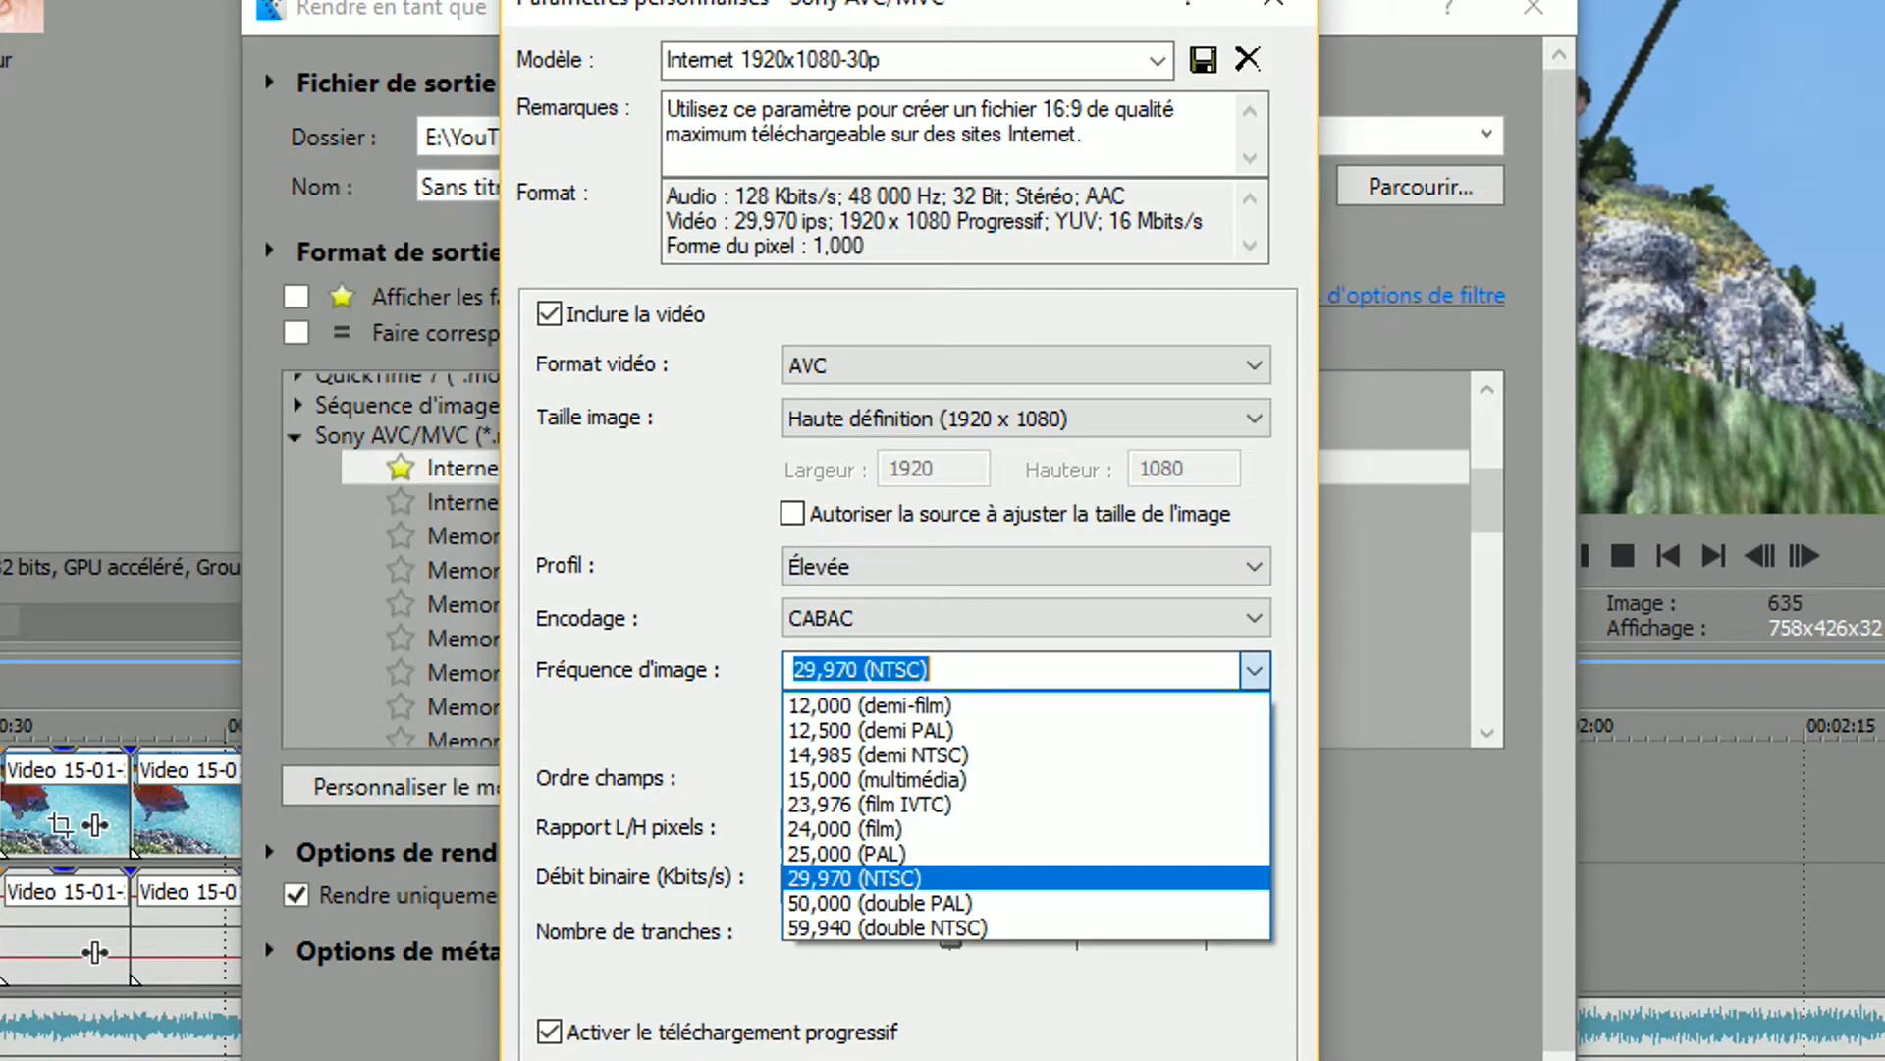
click(1026, 928)
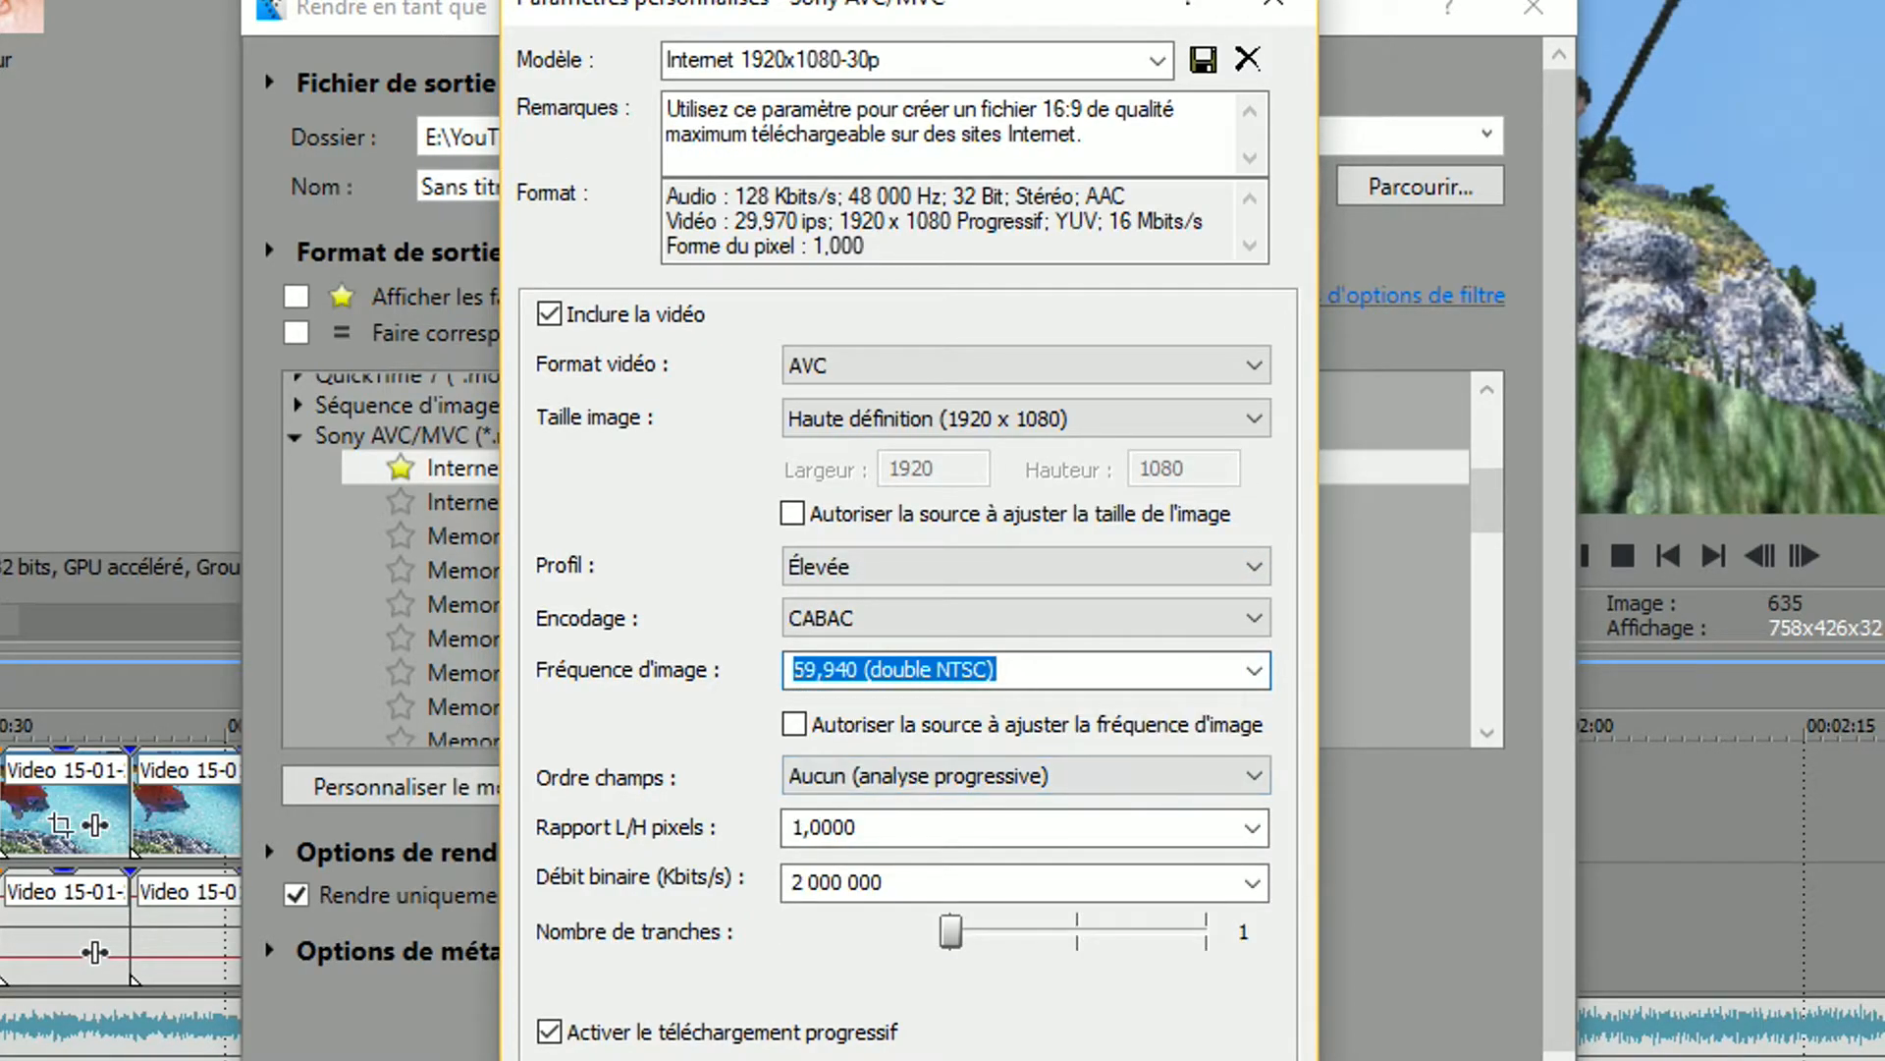
Set the template's audio sample rate to 48 000 Hz, look over the audio bitrates and close the custom settings without saving
click(604, 1058)
click(673, 1059)
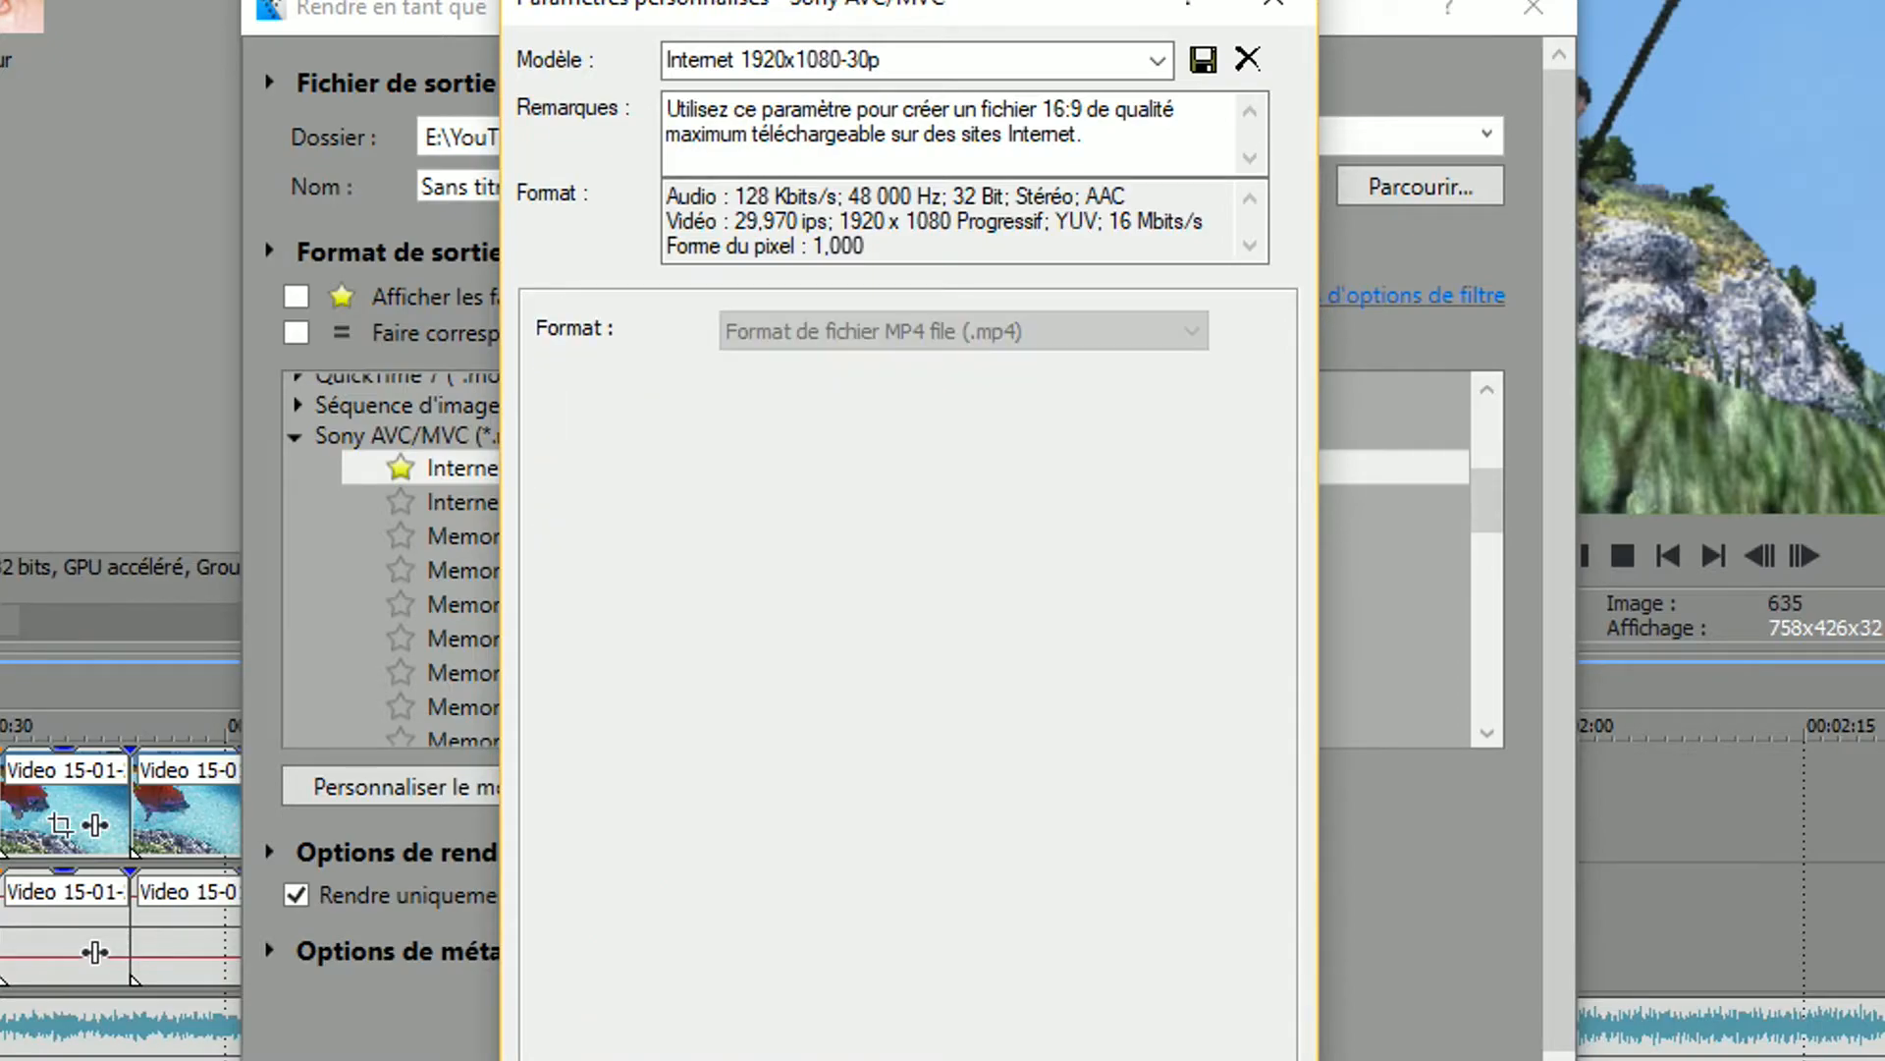
click(604, 1059)
click(1080, 414)
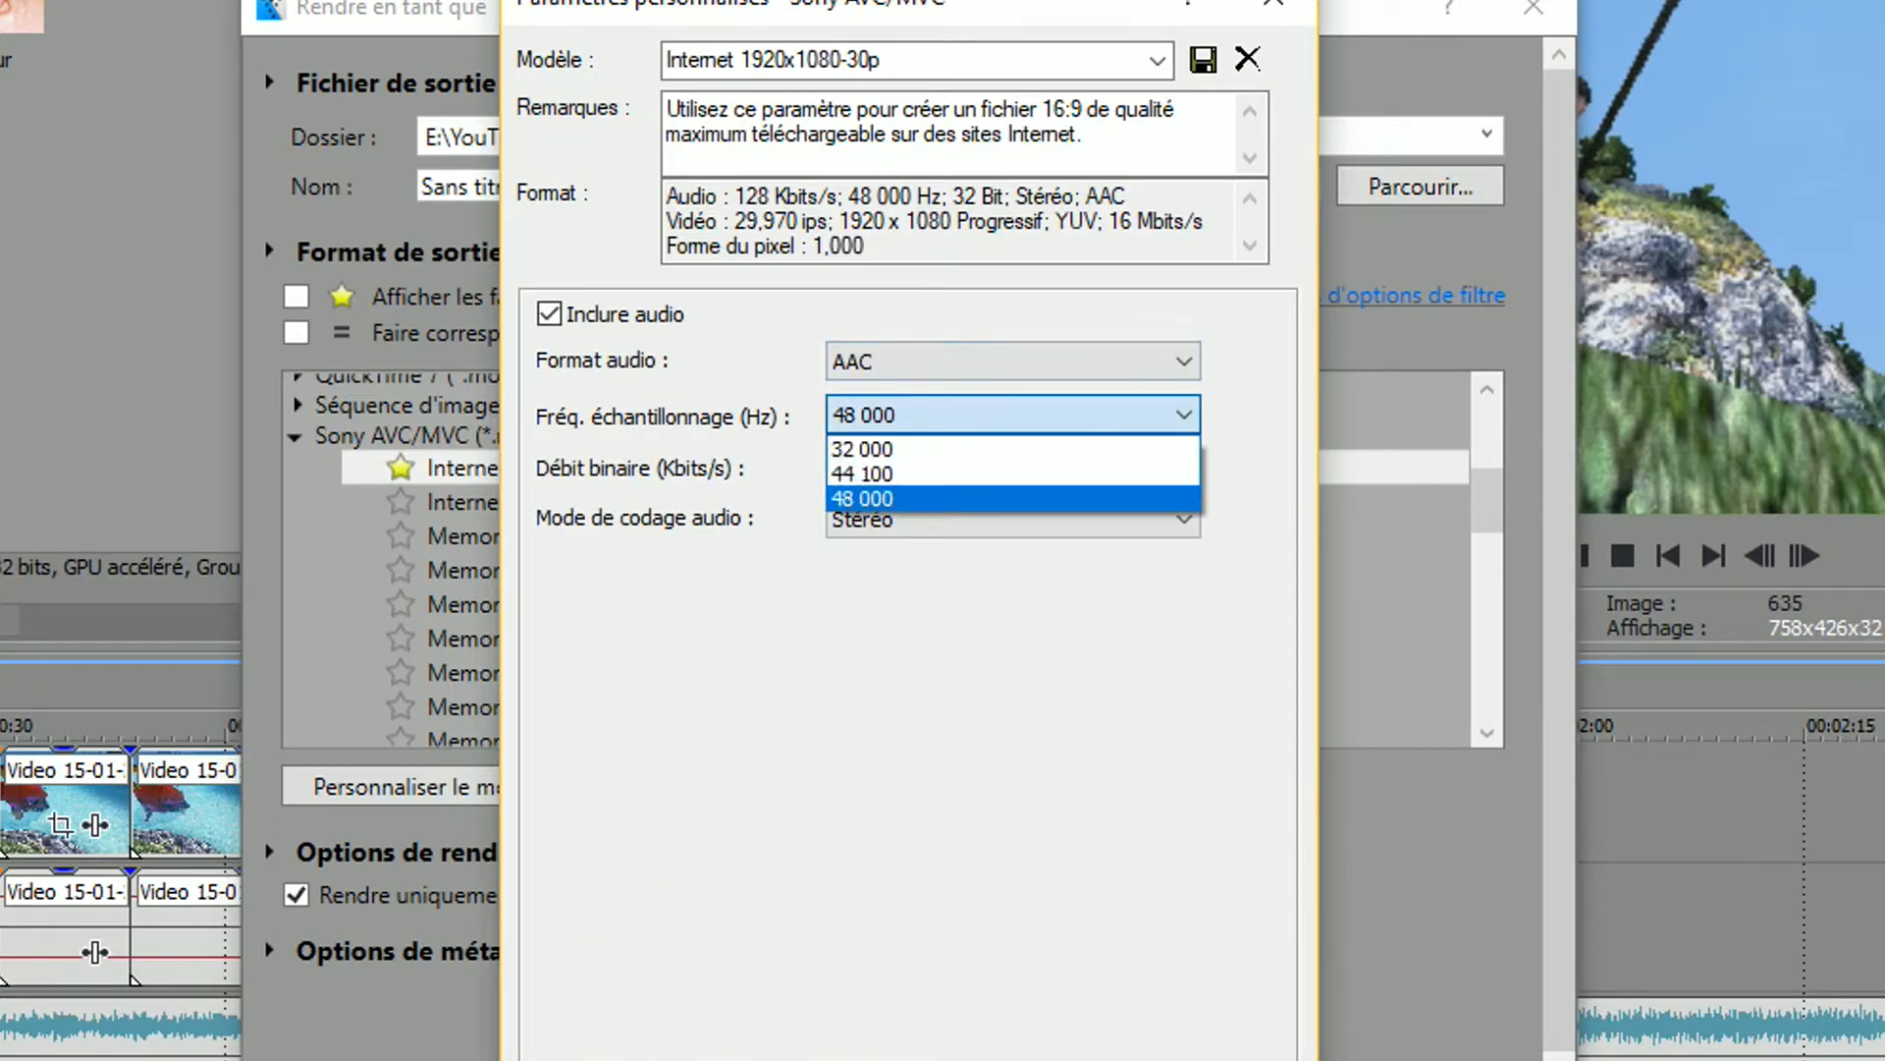
click(1080, 497)
click(1080, 468)
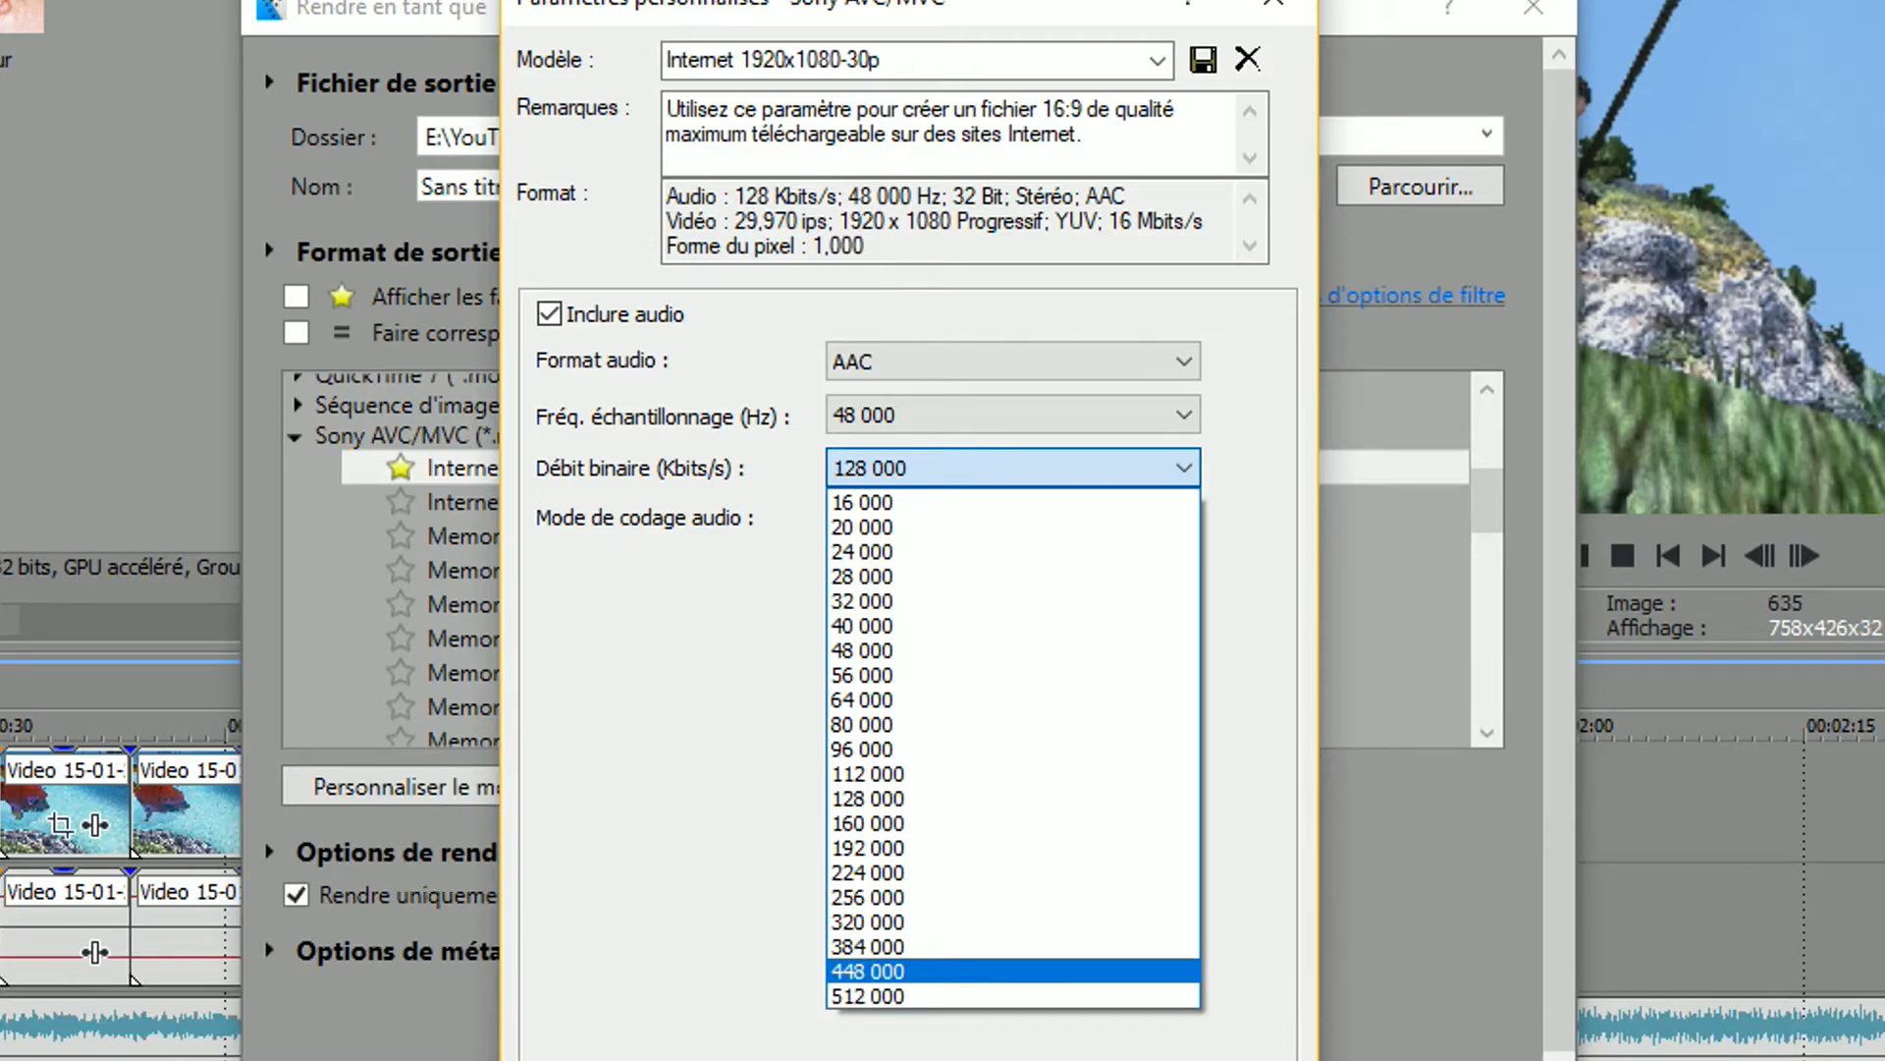
click(545, 1058)
click(982, 60)
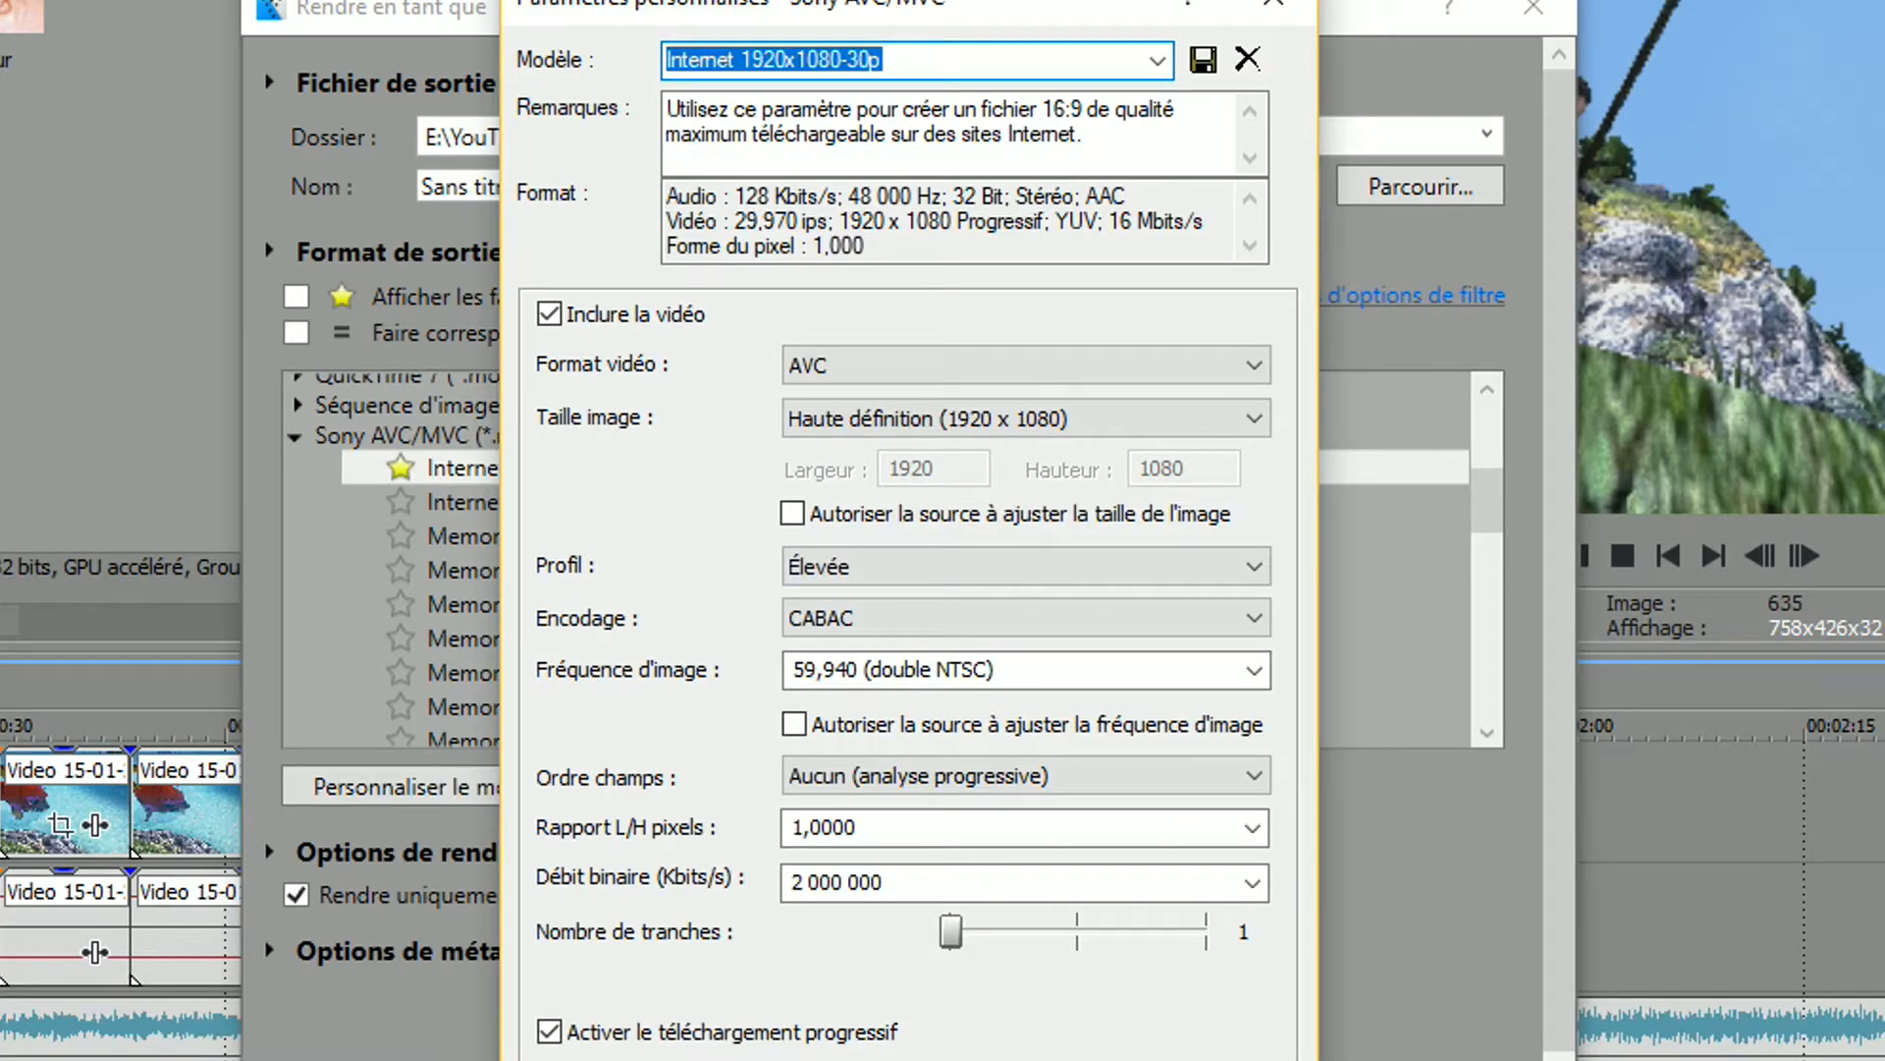
click(1273, 3)
Render with the 60fps YouTube template to an MP4 with a random file name beginning with fgsdhukxcfhdgcjkhmxfdg
scroll(884, 560, down, 7)
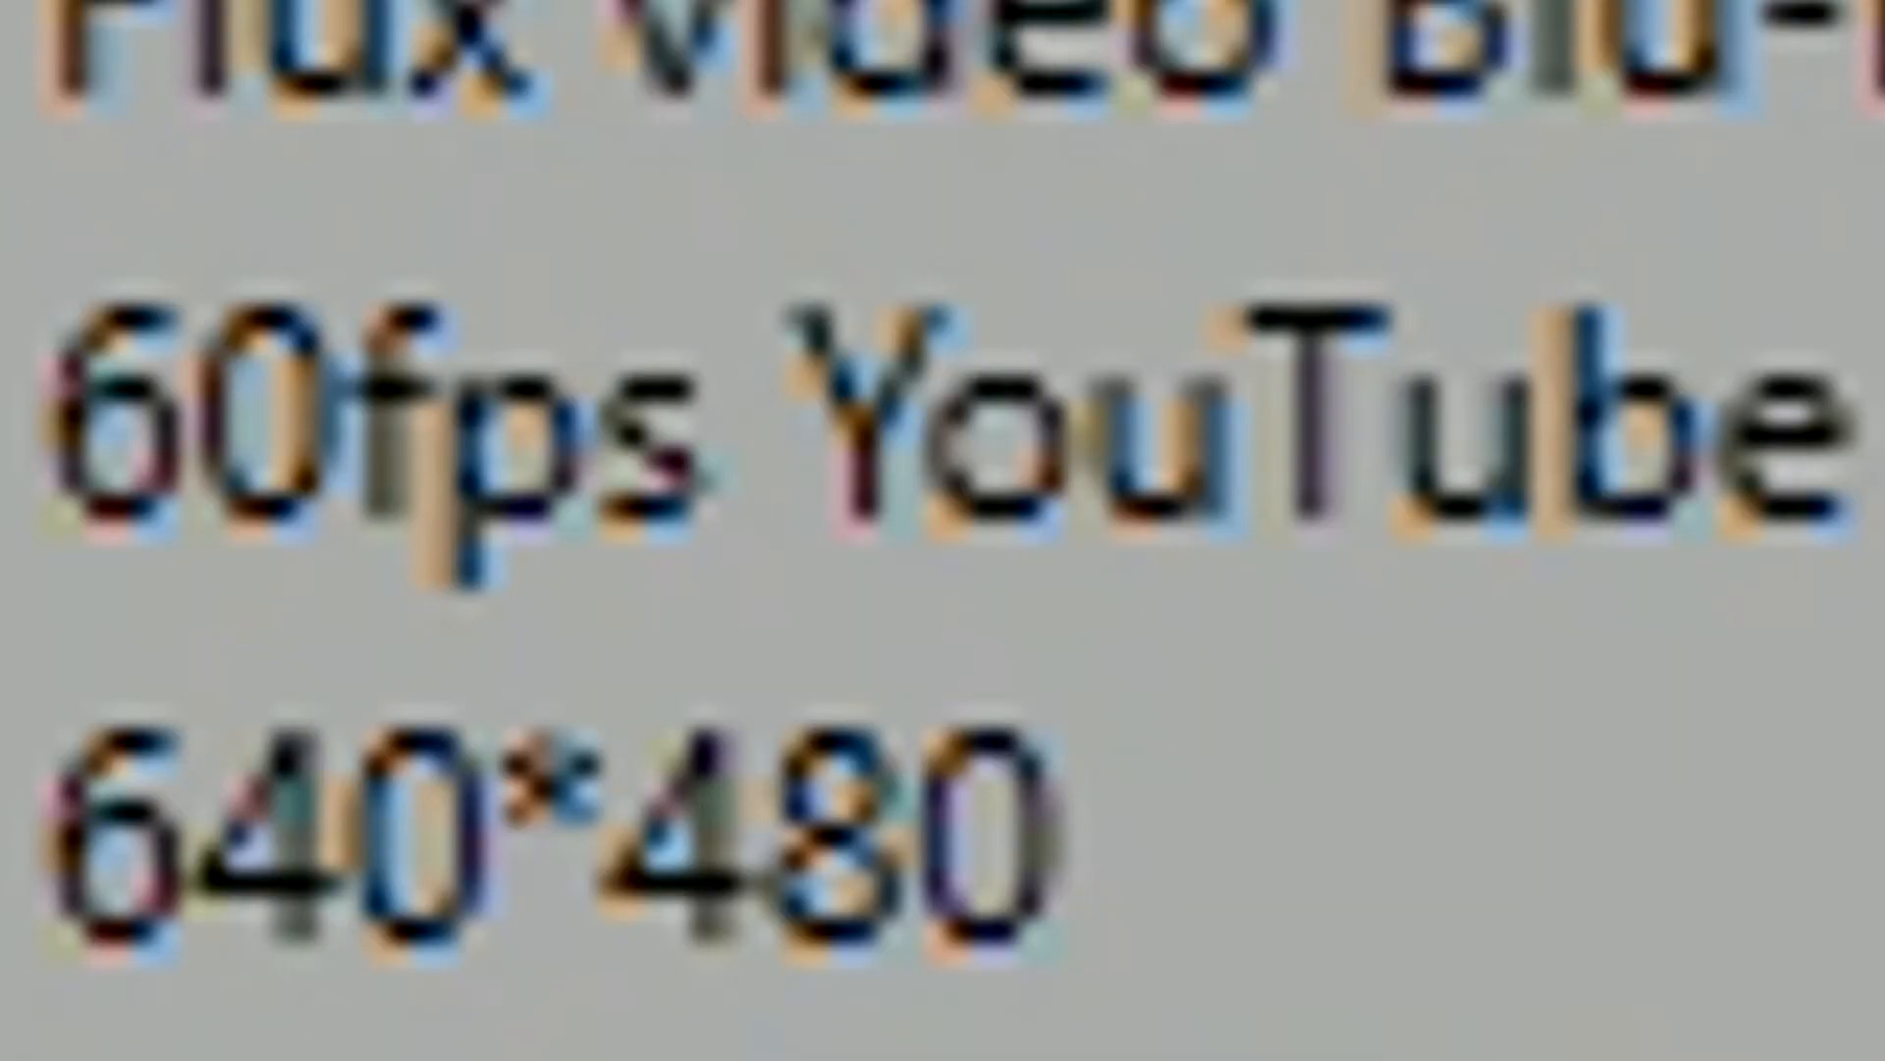
click(943, 422)
double_click(424, 180)
drag(472, 181, 238, 181)
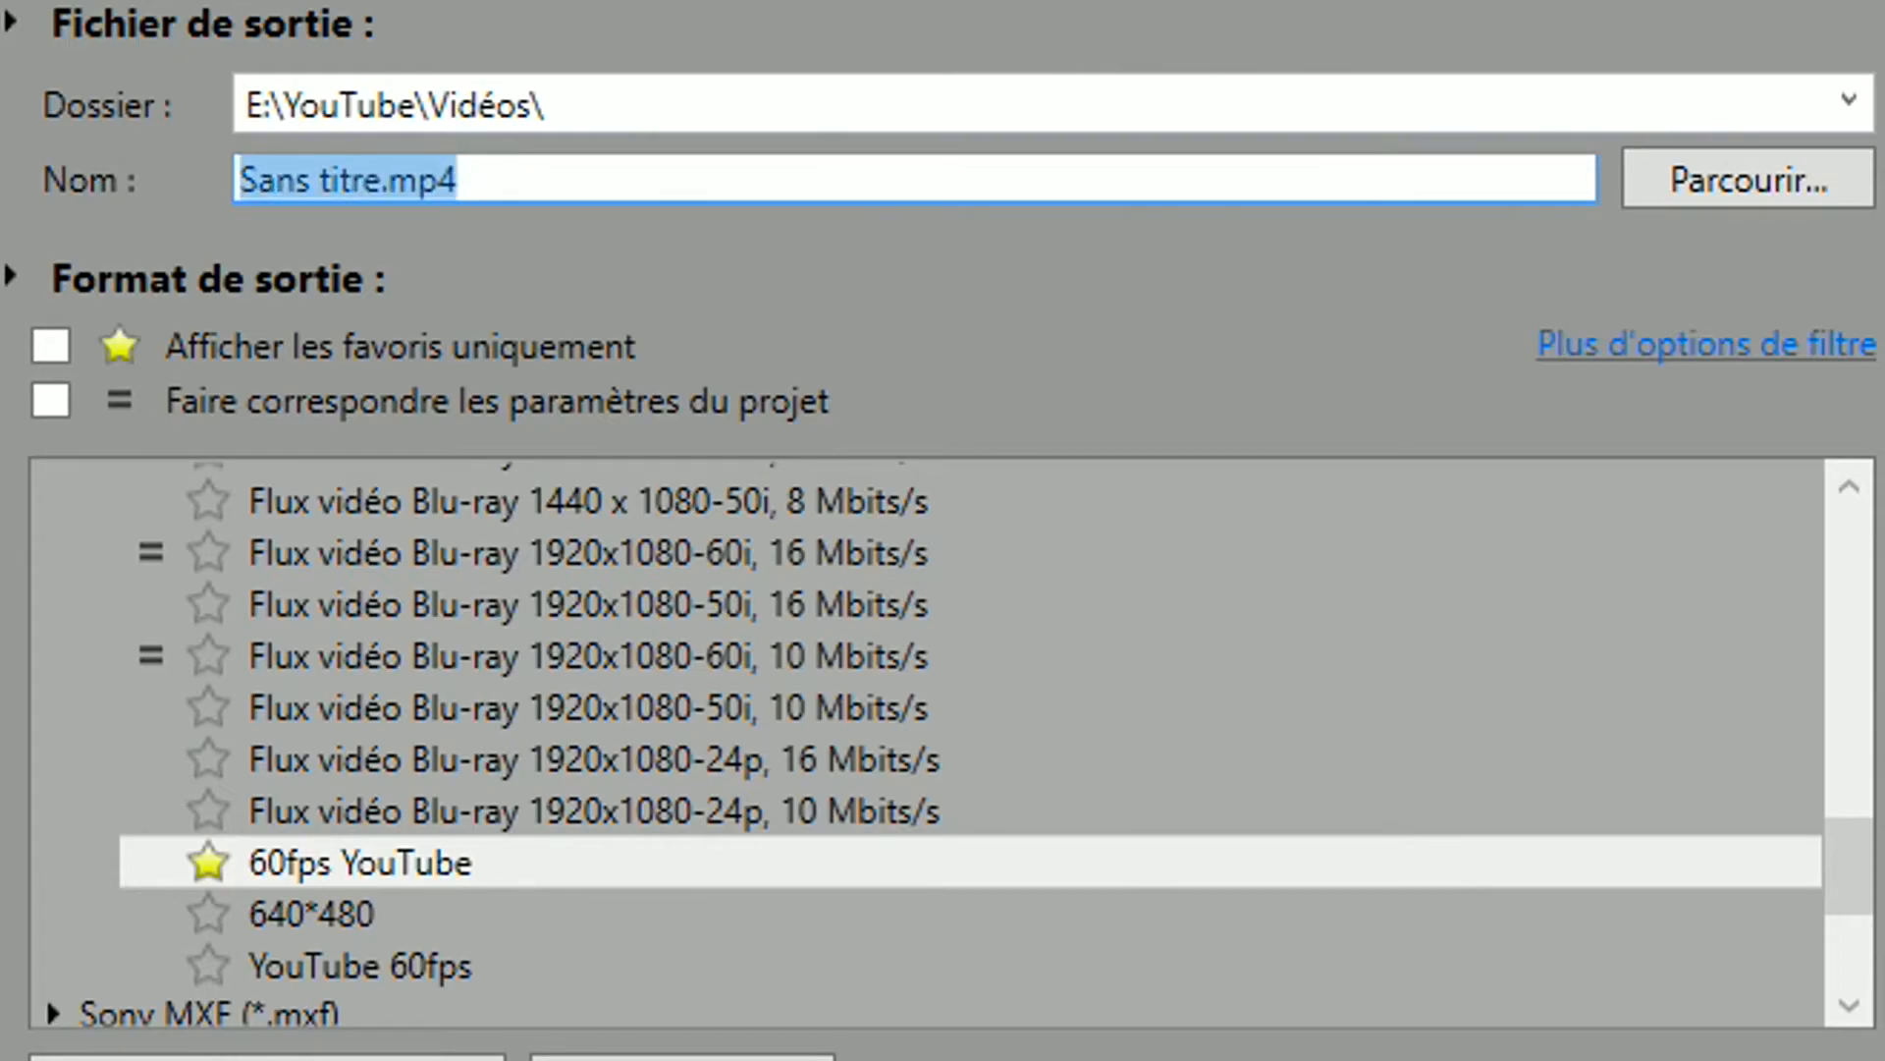
text(fgsdhukxcfhdgcjkhmxfdg j;h,byxcfdgrjlhfdgrwnxfdgvjnfedgs;!h,xdgxcj;hbfdghbj;xfgb)
key(Return)
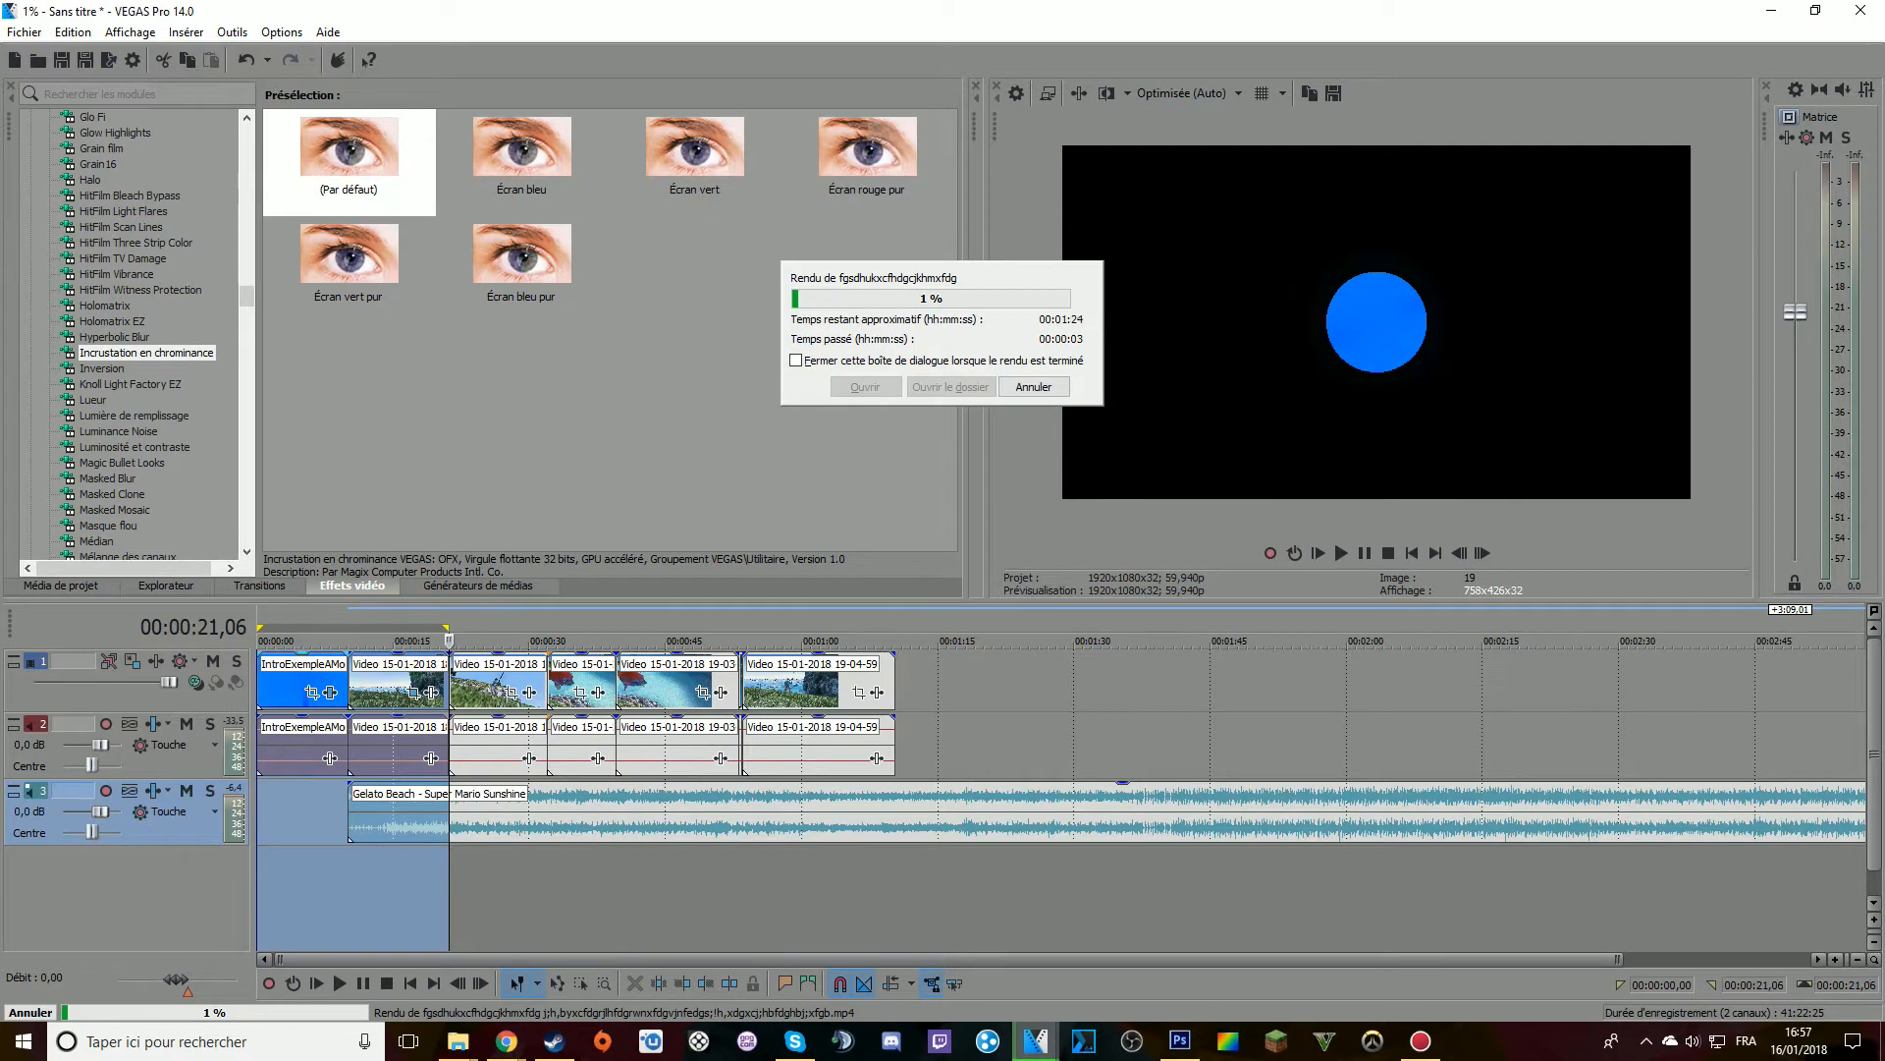